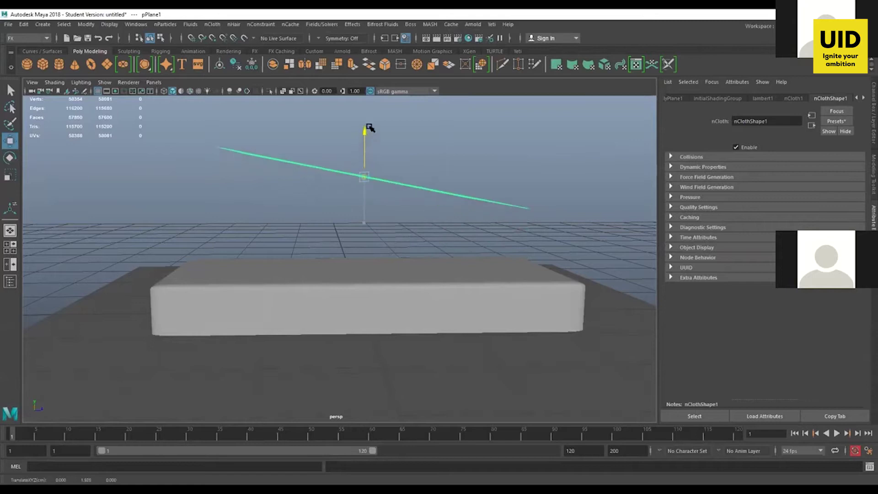
- Rotate the cloth plane to a steep diagonal tilt above the rounded box
alt+middle_drag(398, 181, 390, 222)
key(e)
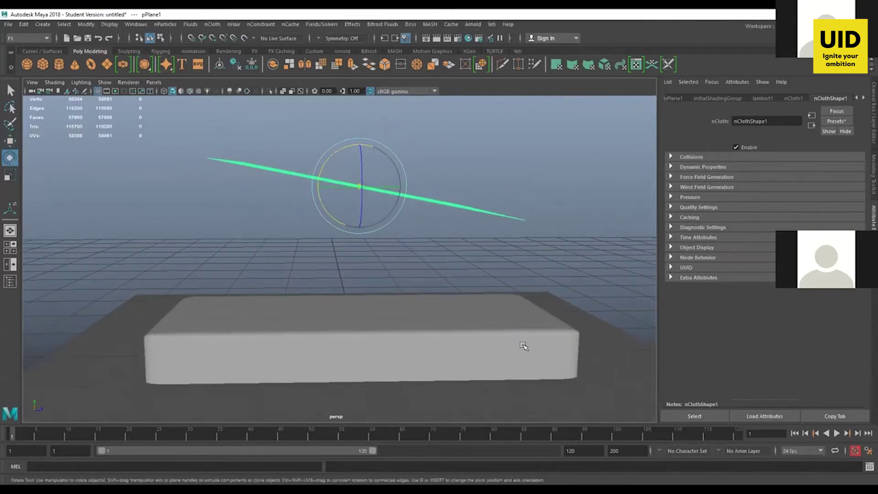
drag(337, 149, 362, 142)
alt+drag(506, 272, 623, 371)
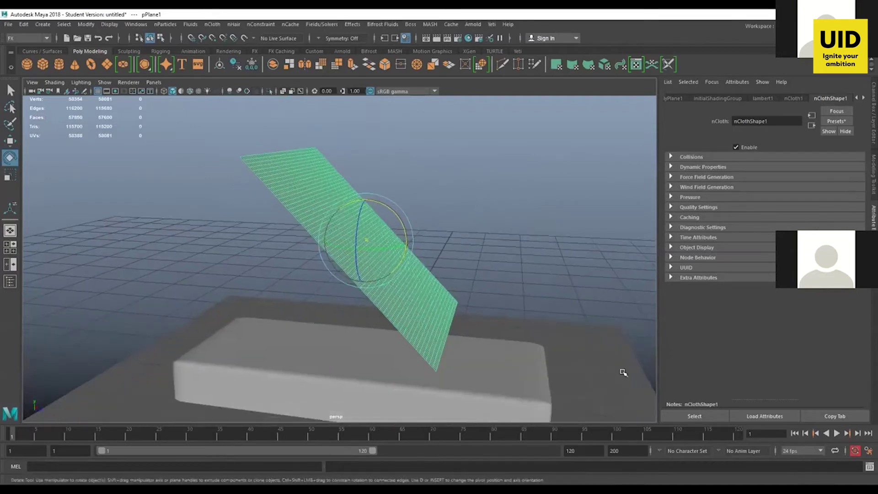
- Play the cloth simulation to frame 24 and examine how the cloth drapes over the box
click(837, 433)
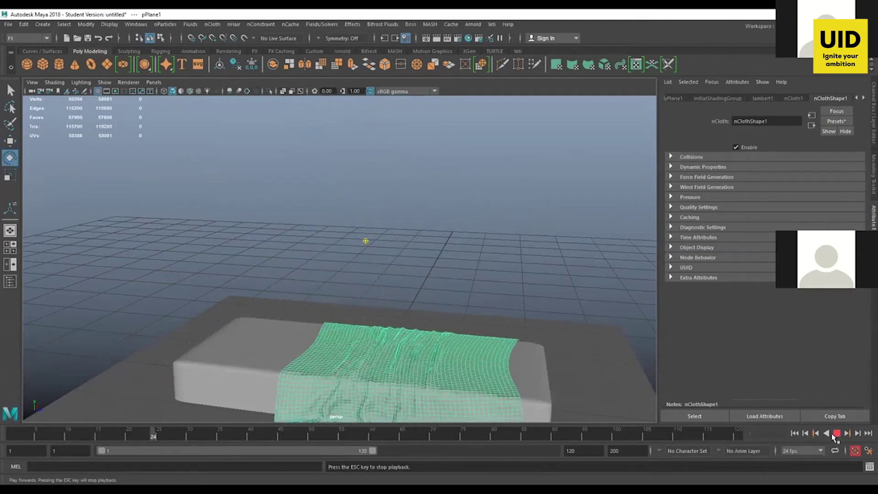
click(837, 434)
alt+middle_drag(506, 301, 512, 179)
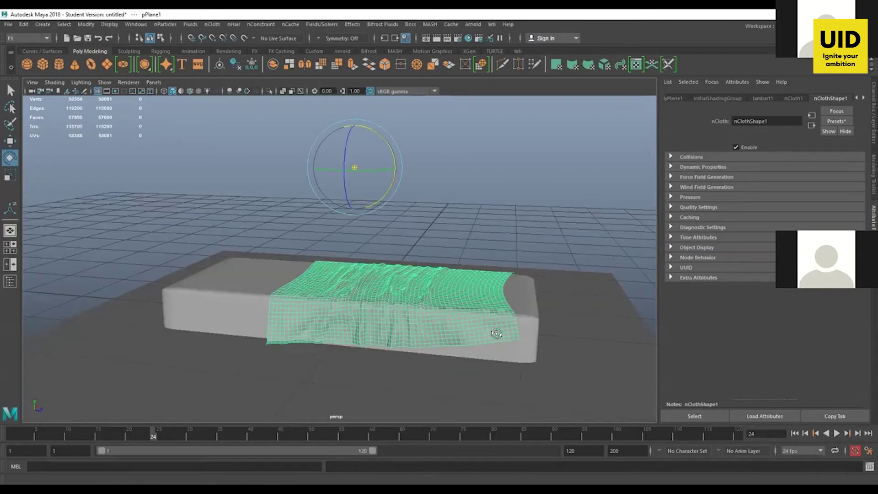
alt+drag(496, 333, 345, 327)
alt+right_drag(345, 327, 479, 337)
alt+drag(479, 337, 365, 351)
alt+middle_drag(402, 349, 392, 314)
- Assign a new Lambert material to the rounded box and darken its color slightly
click(421, 317)
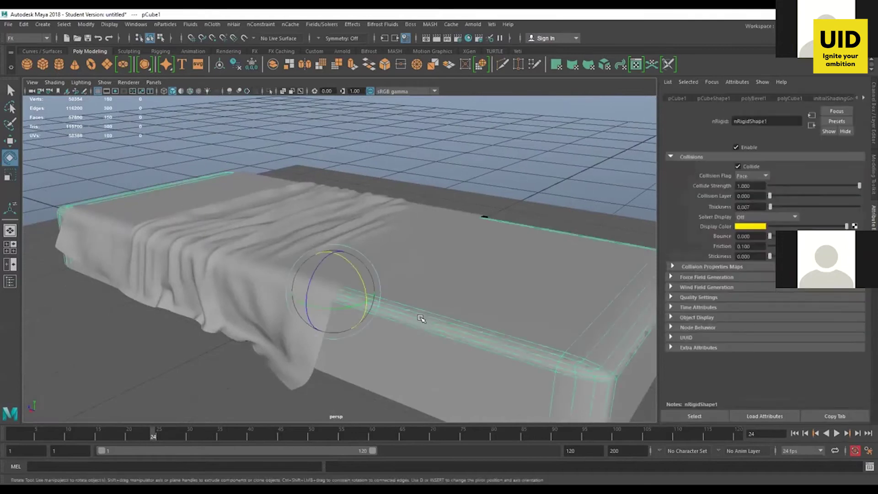
right_drag(419, 318, 426, 428)
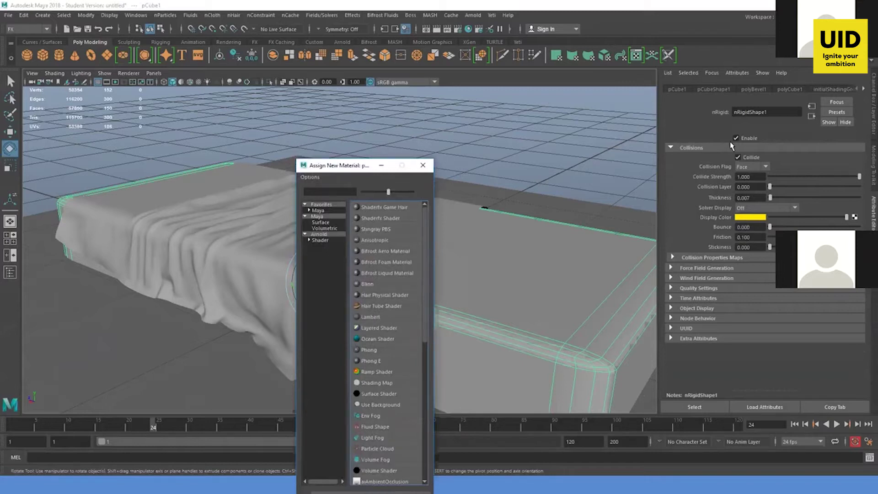
click(370, 317)
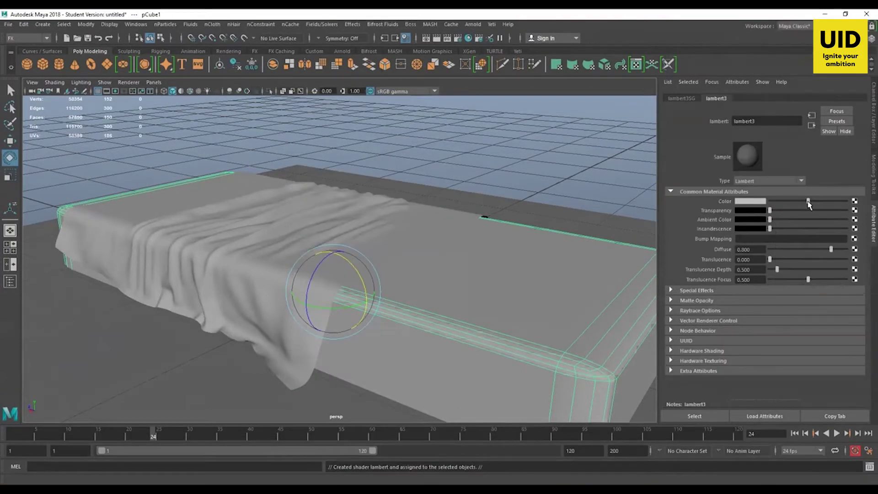
drag(808, 204, 796, 204)
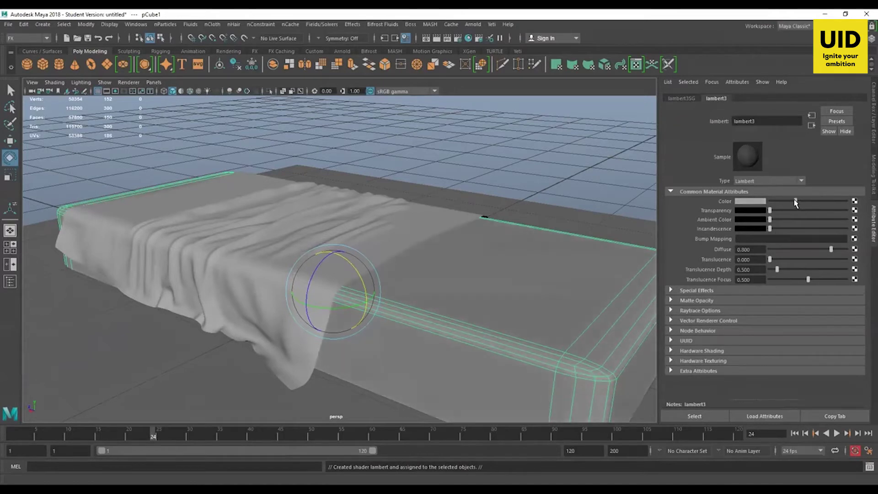
click(554, 165)
- Return to the first frame and rotate the cloth plane to a steeper tilt, undoing the trial move
alt+drag(347, 355, 497, 339)
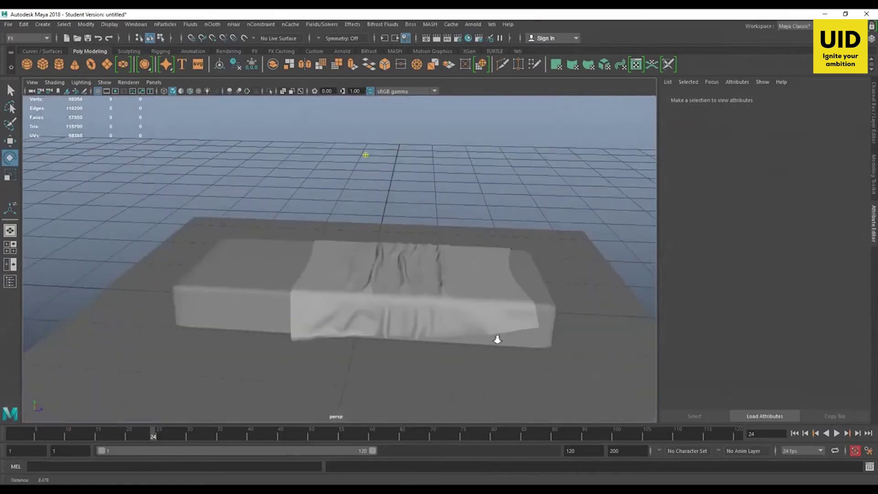
alt+right_drag(498, 339, 492, 290)
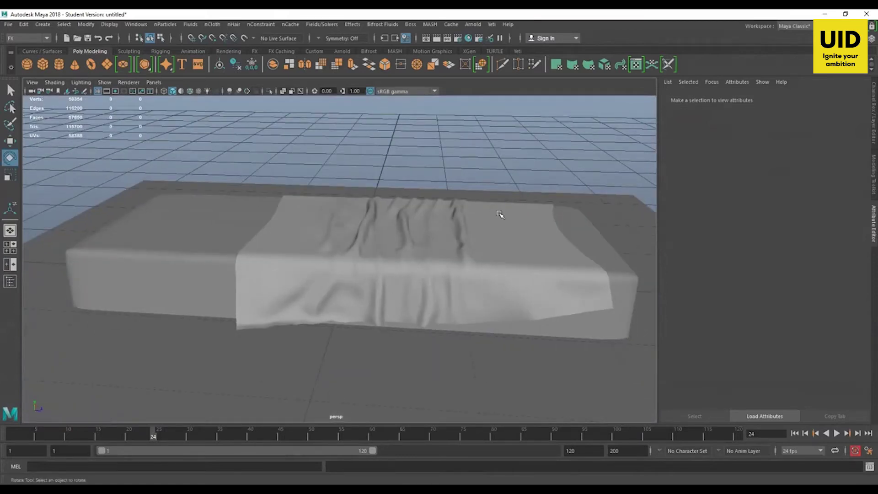
click(794, 433)
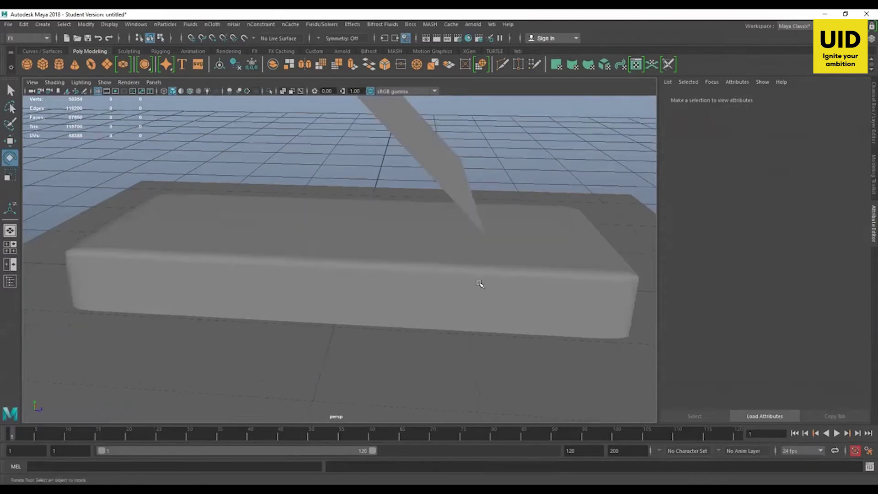
alt+middle_drag(479, 283, 509, 347)
click(430, 242)
scroll(443, 205, down, 4)
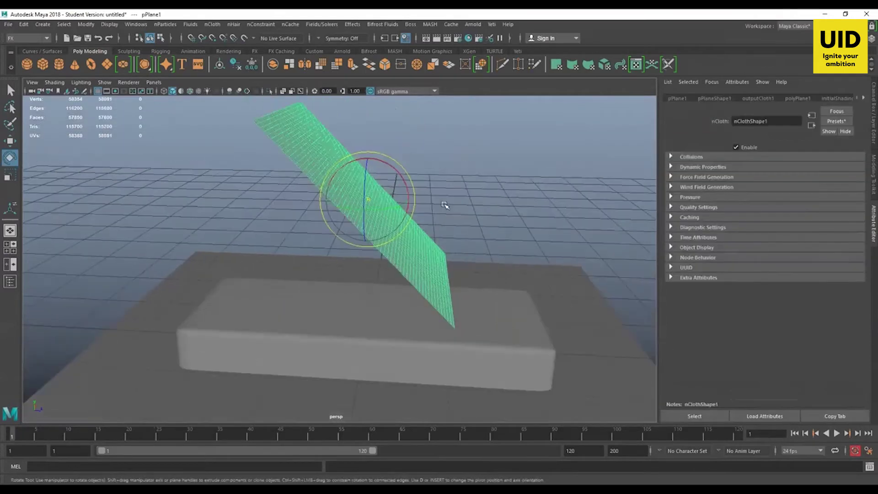
drag(399, 175, 411, 206)
key(w)
drag(366, 152, 373, 180)
key(ctrl+z)
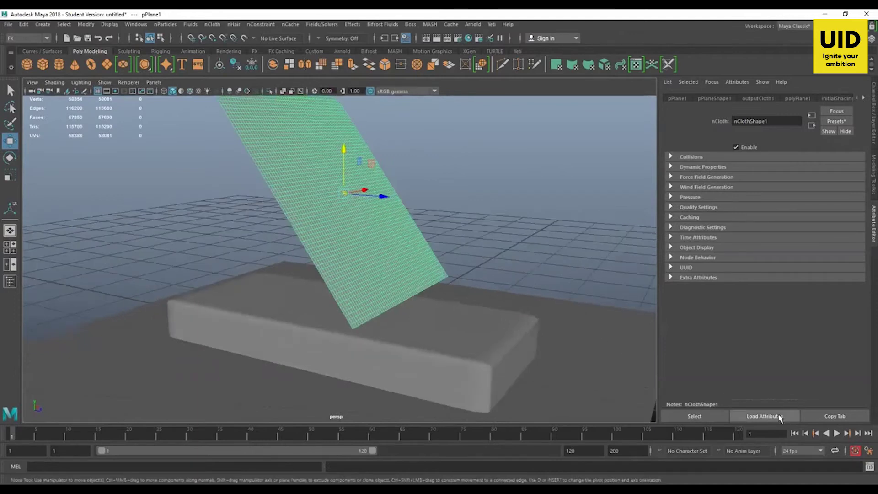
- Play the simulation to frame 24 again with the steeper cloth plane
alt+drag(544, 355, 410, 297)
alt+right_drag(409, 297, 415, 325)
alt+middle_drag(415, 325, 428, 352)
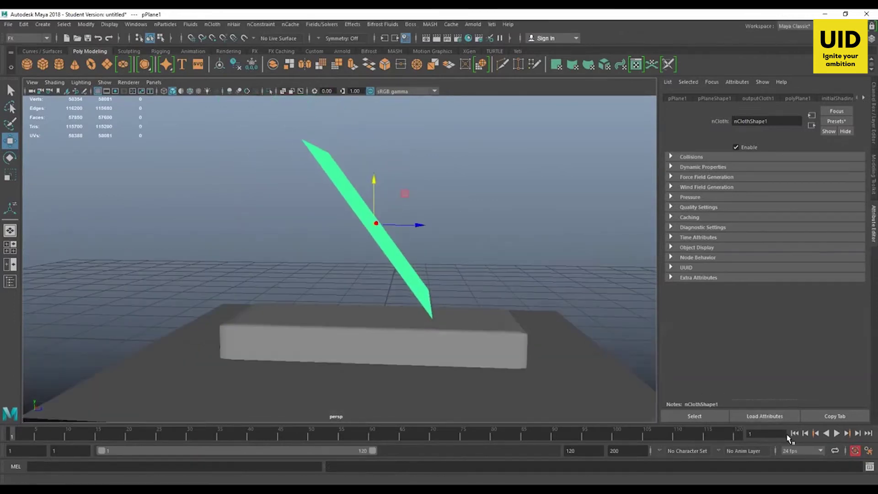
click(837, 433)
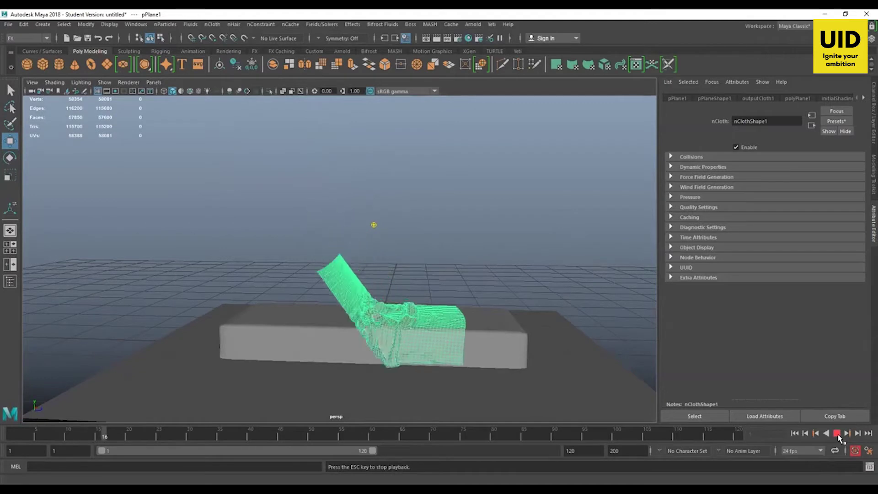
click(837, 433)
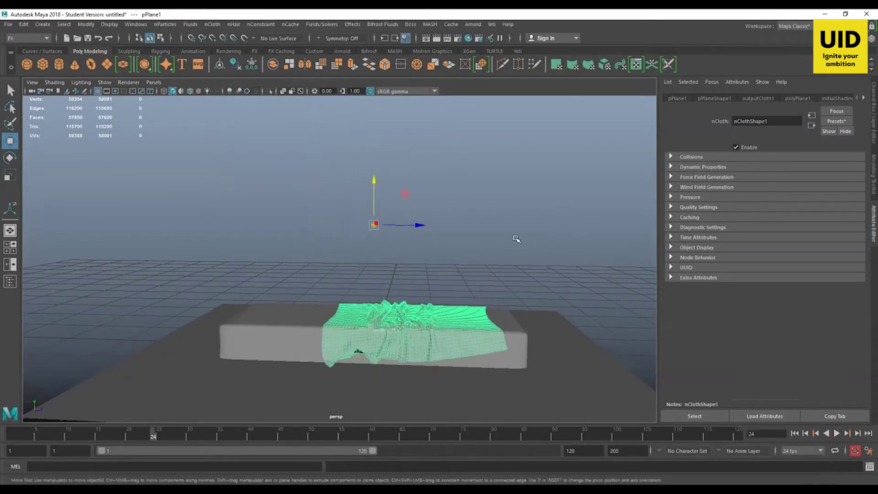
- Examine the draped folds and resume the cloth simulation past frame 24
click(515, 240)
alt+drag(515, 239, 360, 306)
alt+right_drag(361, 306, 356, 353)
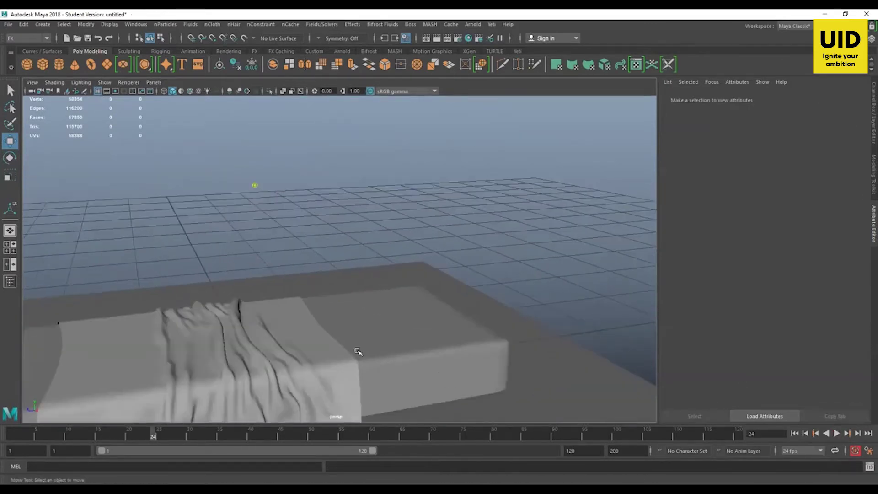
alt+middle_drag(357, 352, 401, 270)
alt+drag(395, 269, 498, 260)
click(836, 433)
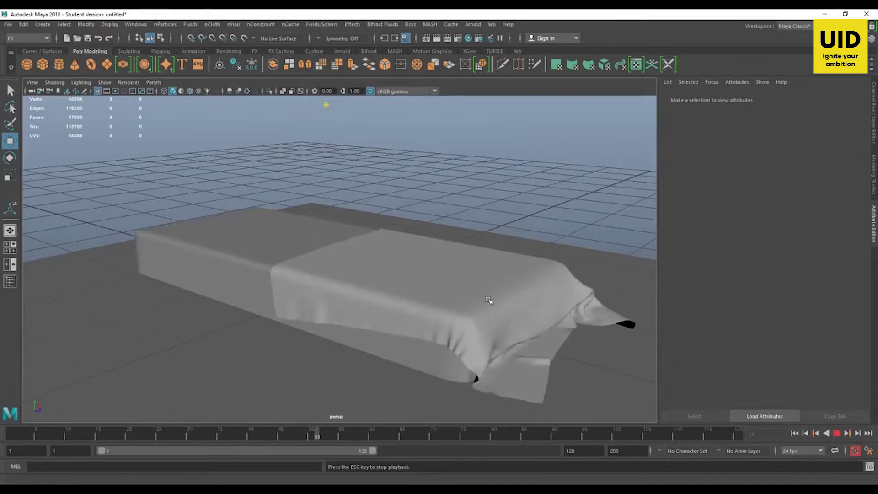
click(835, 433)
alt+drag(607, 270, 525, 310)
- Return to the first frame, select the cloth plane and frame it face-on in the perspective view
click(795, 433)
alt+drag(460, 284, 416, 333)
click(467, 348)
alt+drag(466, 347, 375, 311)
alt+drag(441, 316, 510, 320)
alt+drag(420, 278, 396, 288)
alt+right_drag(396, 288, 374, 296)
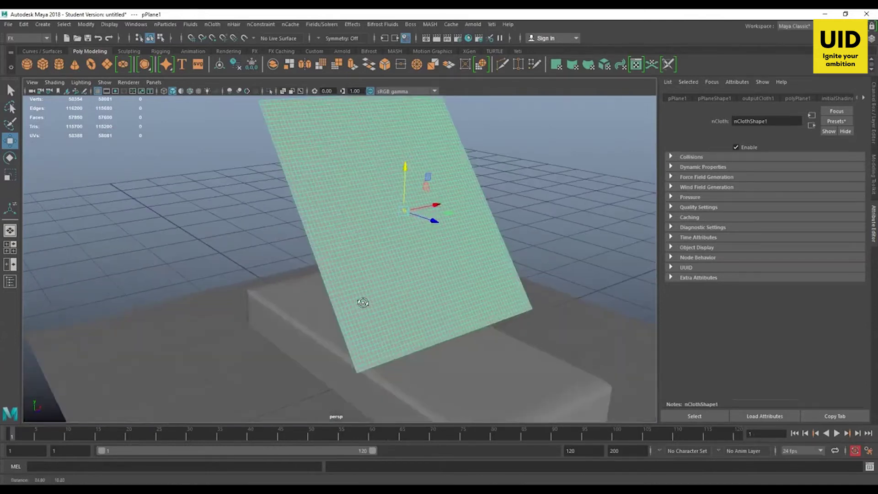
alt+drag(362, 303, 448, 295)
alt+middle_drag(449, 295, 461, 283)
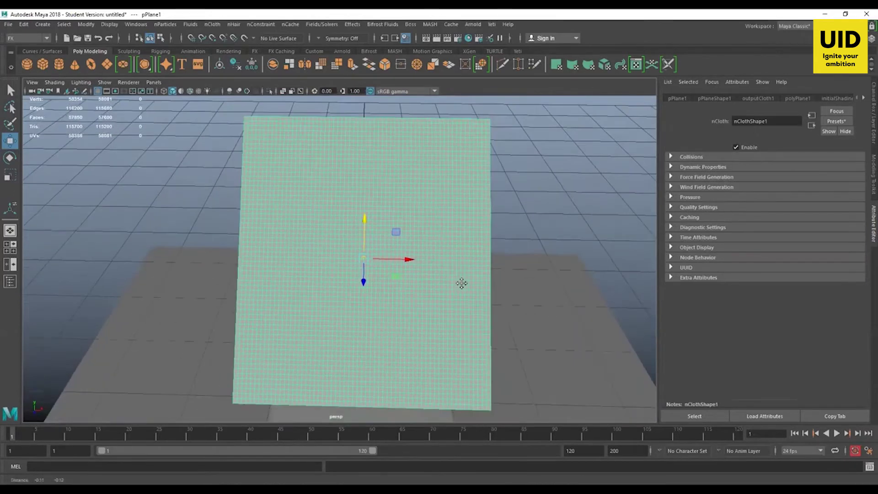
alt+drag(466, 280, 466, 293)
alt+right_drag(453, 268, 458, 287)
alt+middle_drag(458, 283, 458, 287)
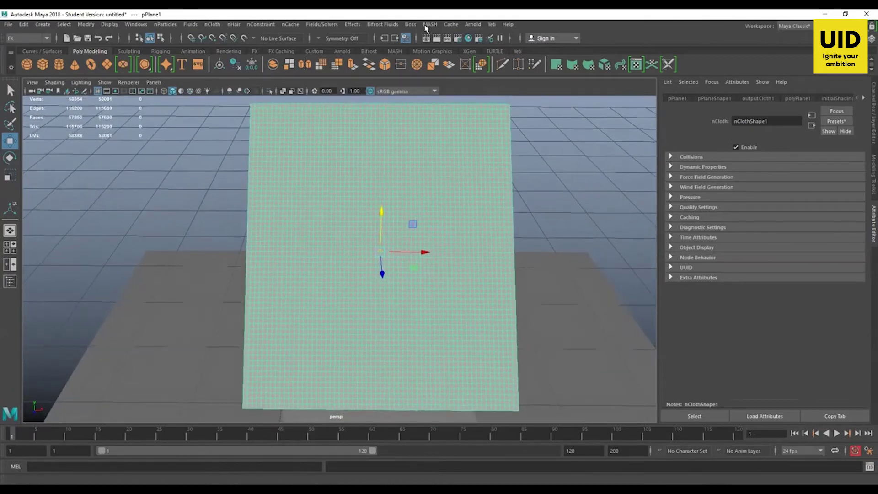
- Apply planar UV mapping to the cloth, projected from the camera, fitted to the bounding box, keeping the image width/height ratio
click(34, 39)
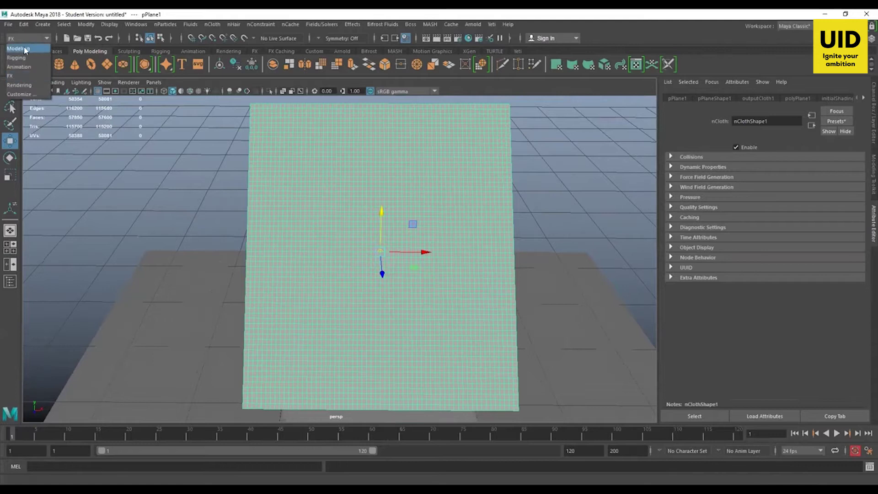
click(19, 48)
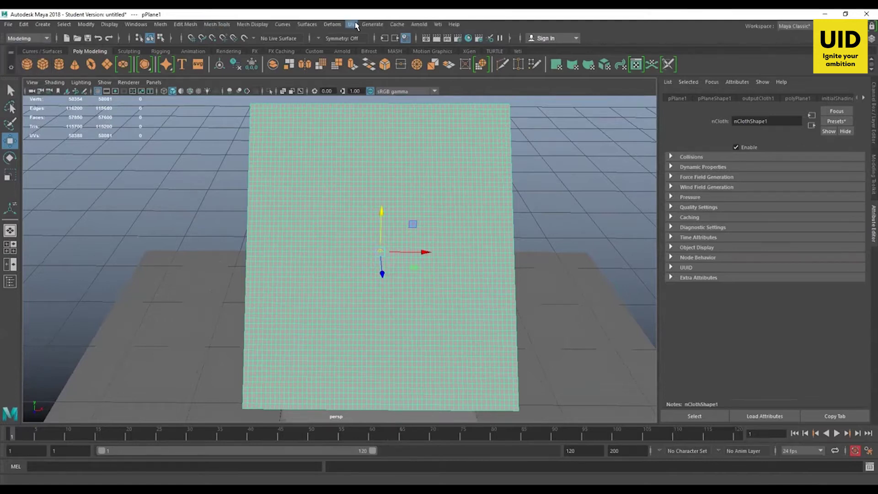
click(350, 25)
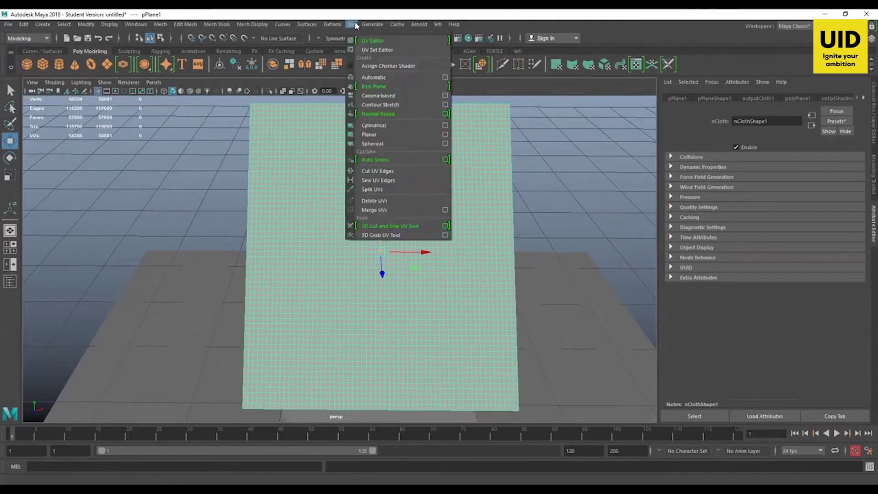
click(445, 134)
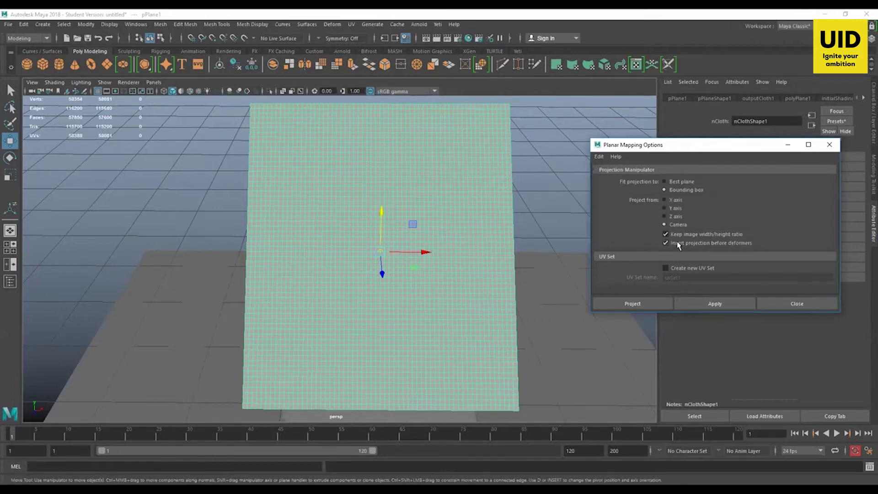
click(714, 306)
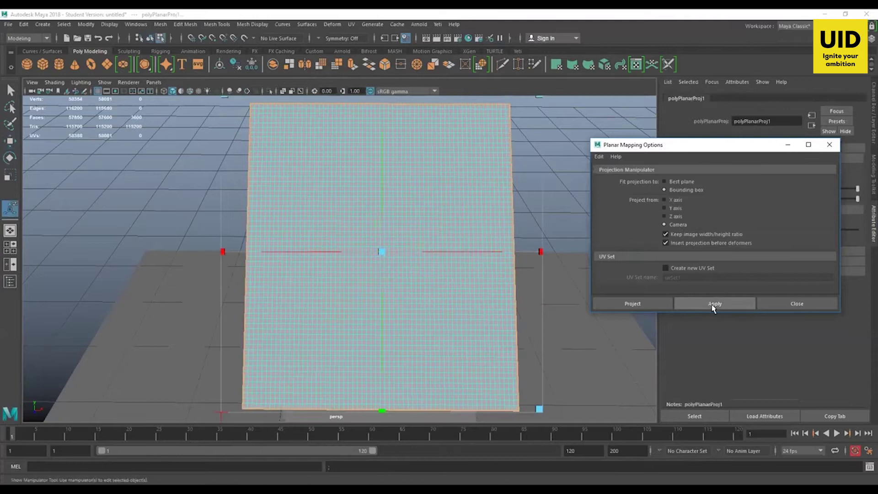
click(795, 304)
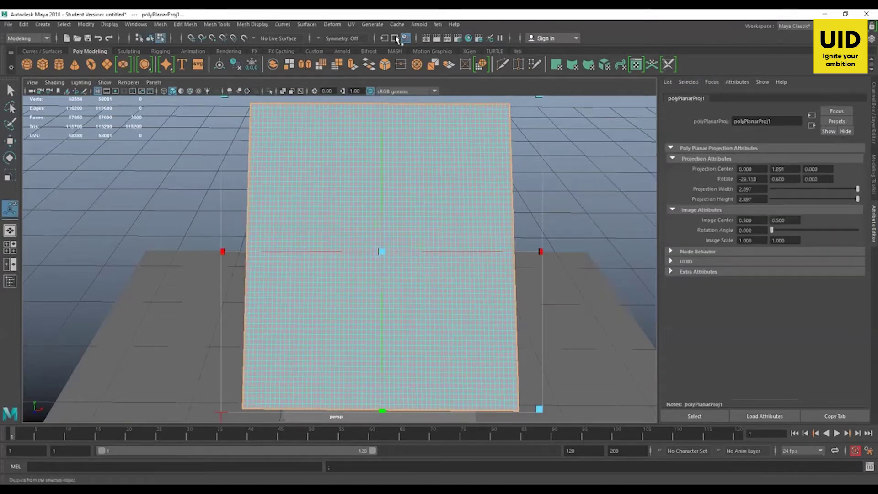
- Open the UV Editor to check the cloth's projected UVs
click(351, 24)
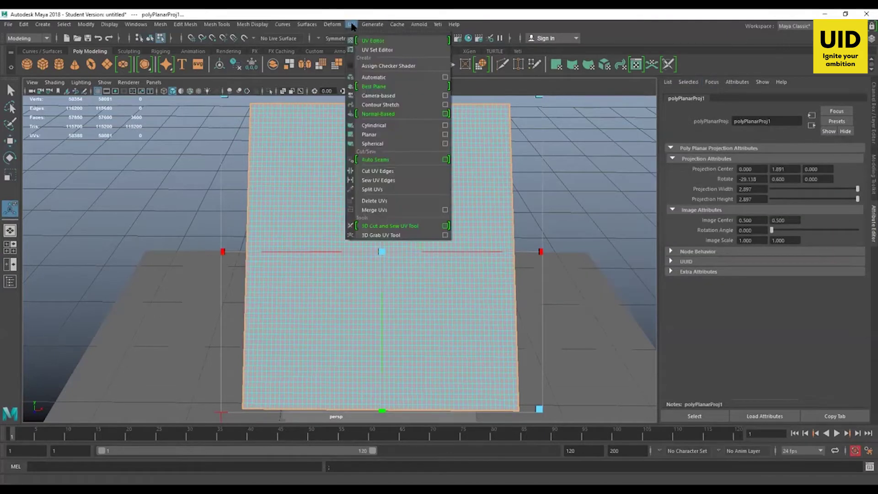
click(389, 42)
click(713, 99)
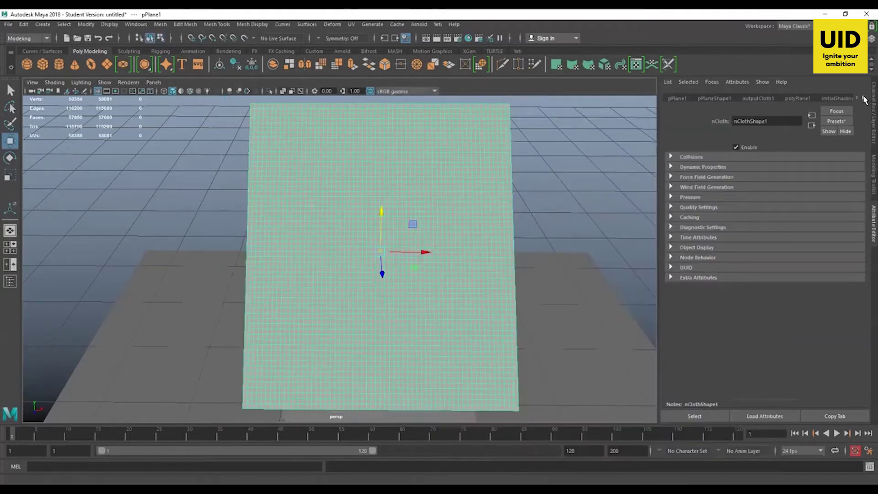
- Show the attributes of the lambert1 material assigned to the cloth plane
click(864, 98)
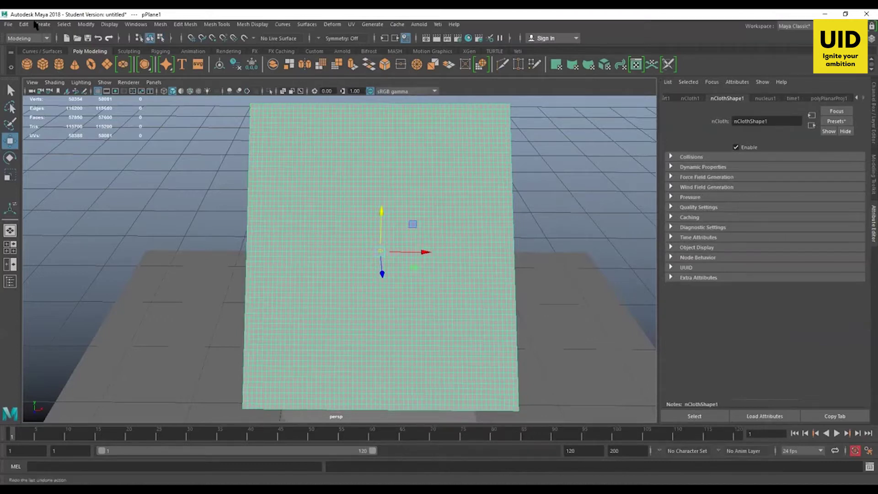
click(858, 99)
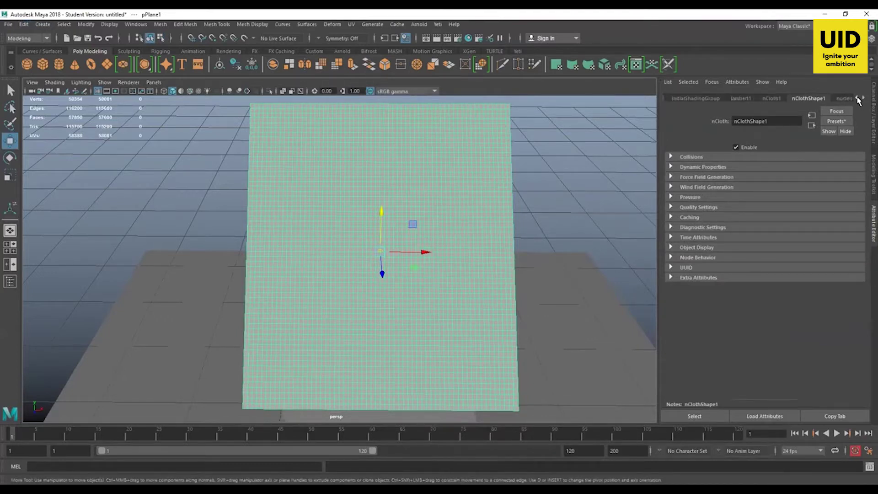
click(857, 98)
click(777, 99)
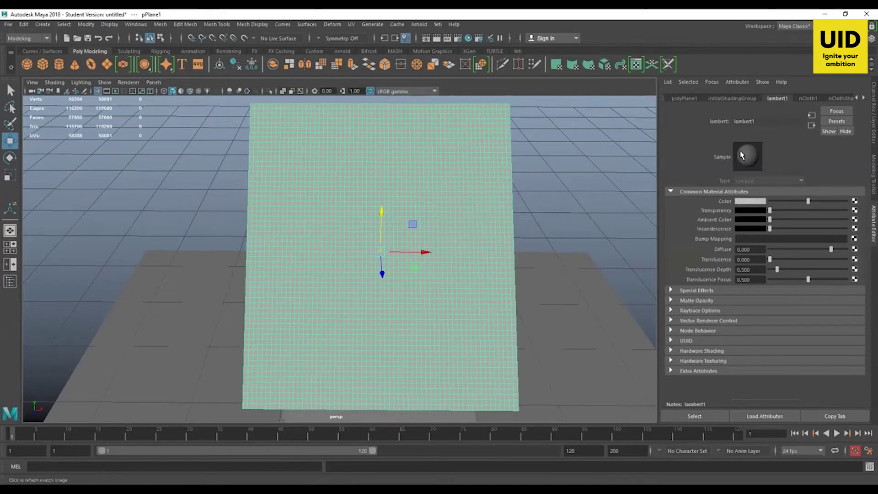
- Select the floor plane and the rounded box in turn to compare their attributes
alt+right_drag(511, 289, 378, 255)
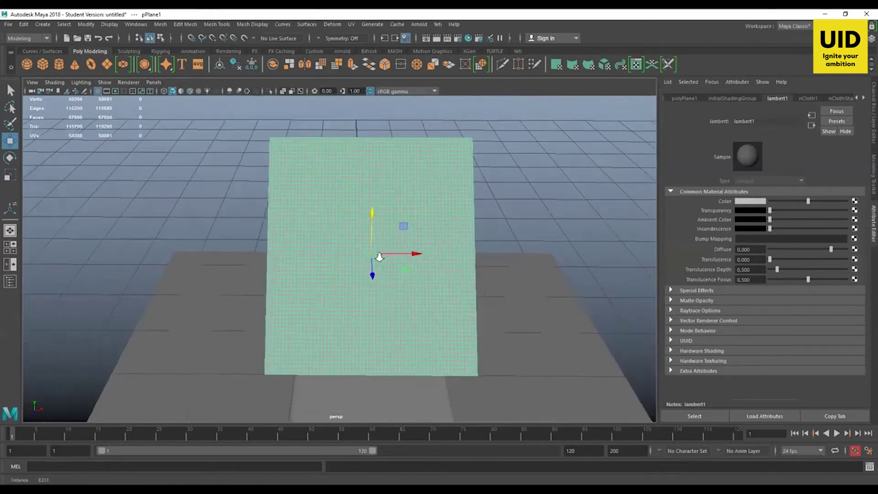
alt+drag(378, 255, 382, 265)
click(416, 377)
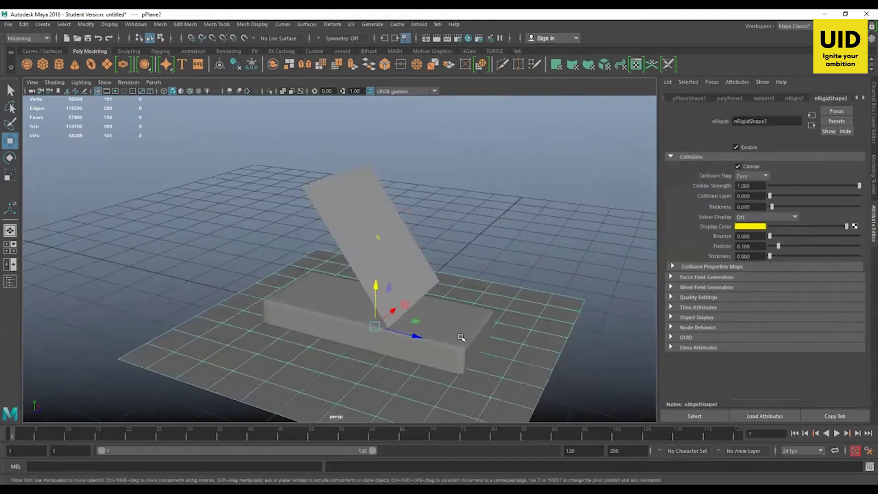
click(462, 336)
click(415, 378)
click(462, 334)
click(416, 378)
click(460, 353)
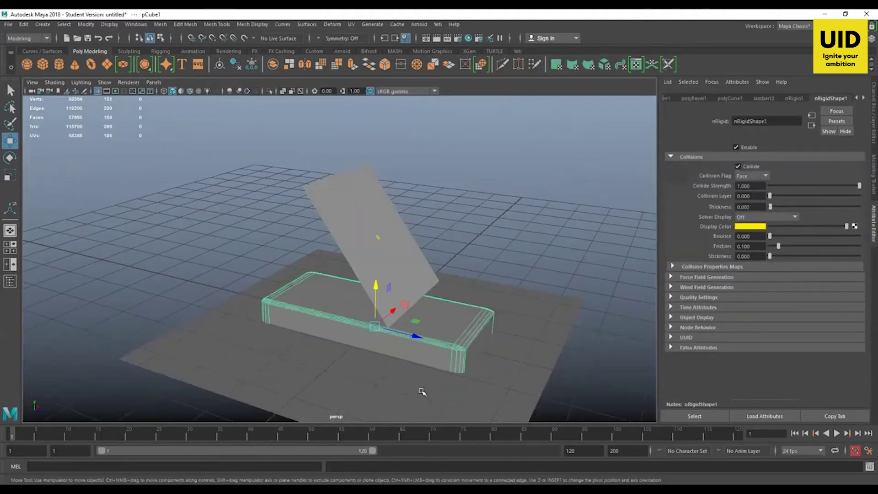
- Connect a File texture node to the Color of the cloth plane's lambert1 material
click(372, 206)
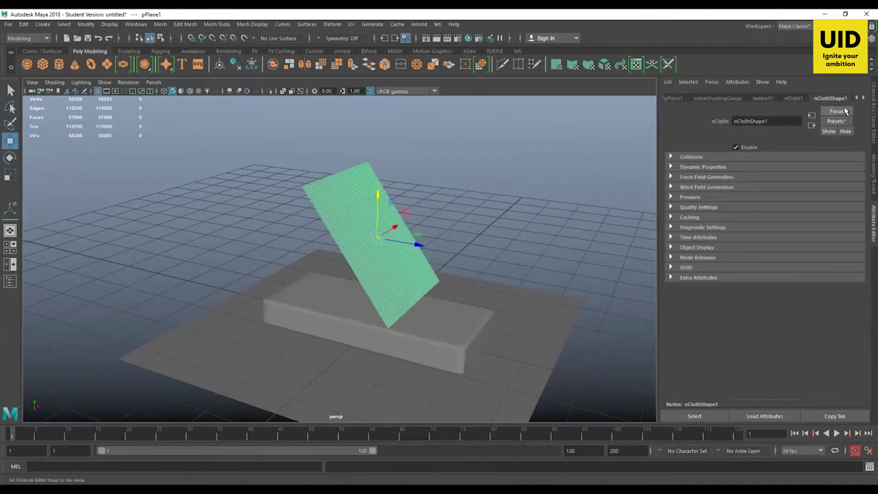
click(762, 98)
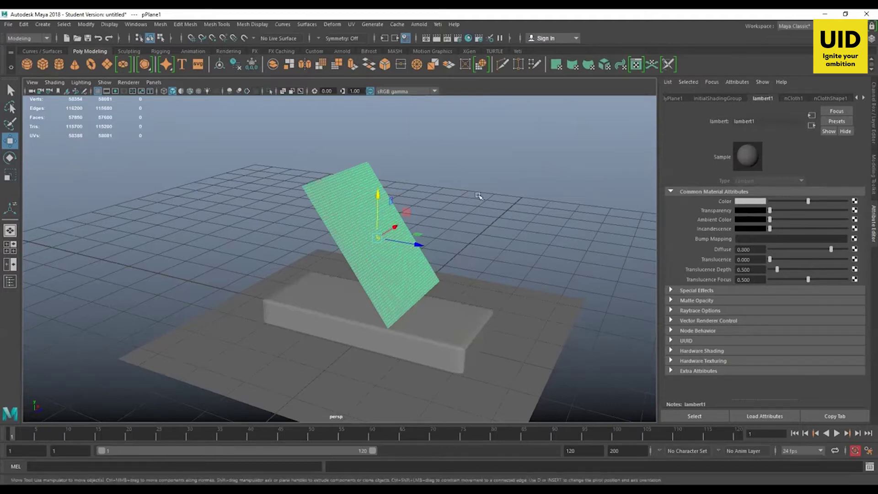
click(854, 201)
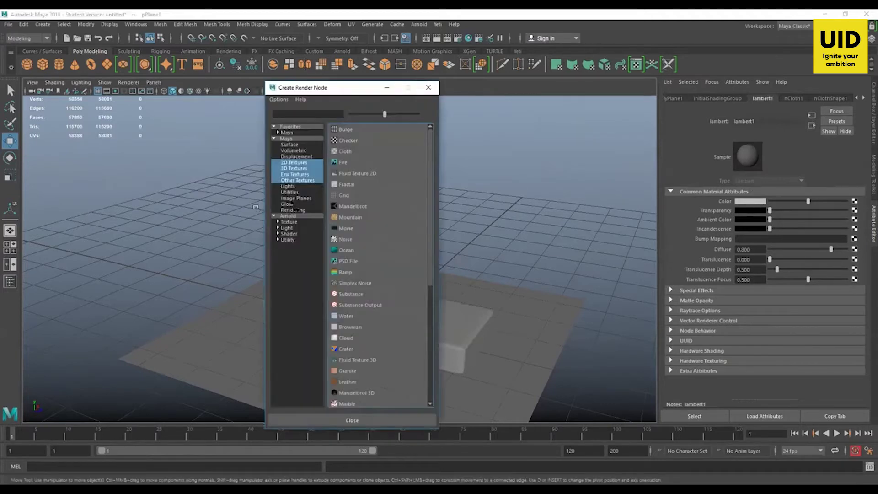
click(347, 163)
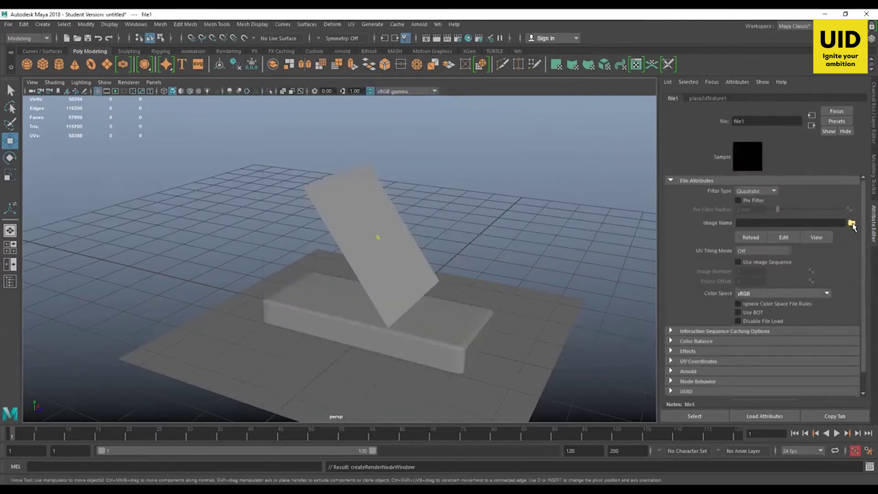
click(851, 223)
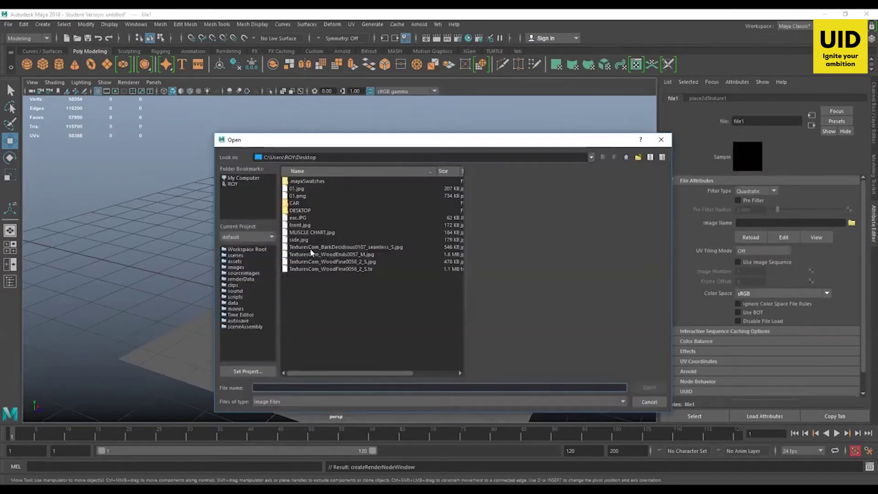
click(649, 402)
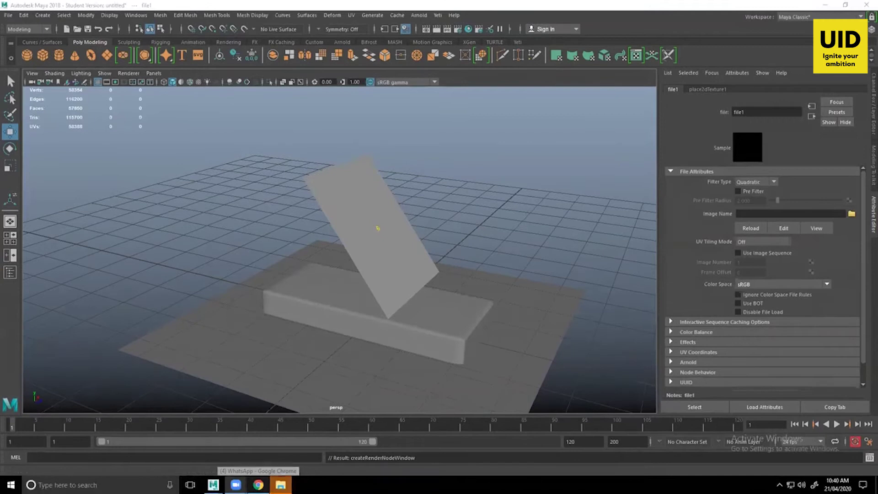
- Switch to Chrome, go to textures.com/category/wood/427 in the empty tab and open the Fabric category
click(263, 480)
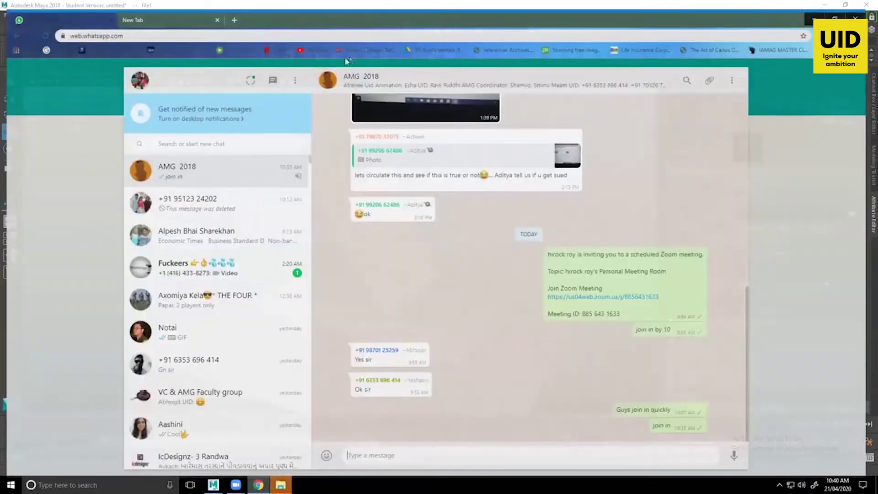
click(180, 8)
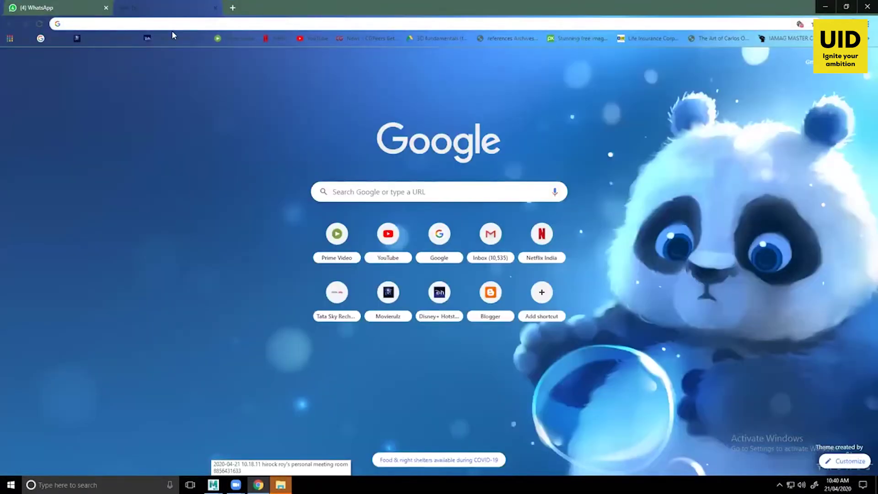
text(textures.com/category/wood/427)
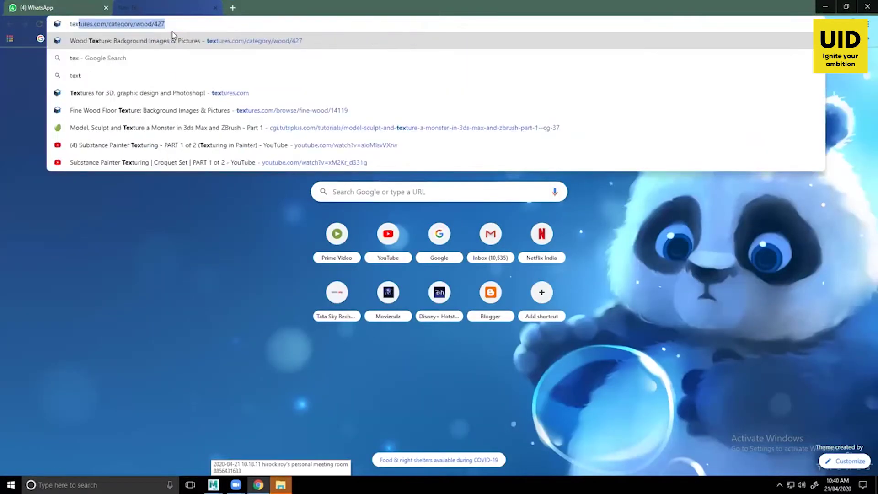
key(Return)
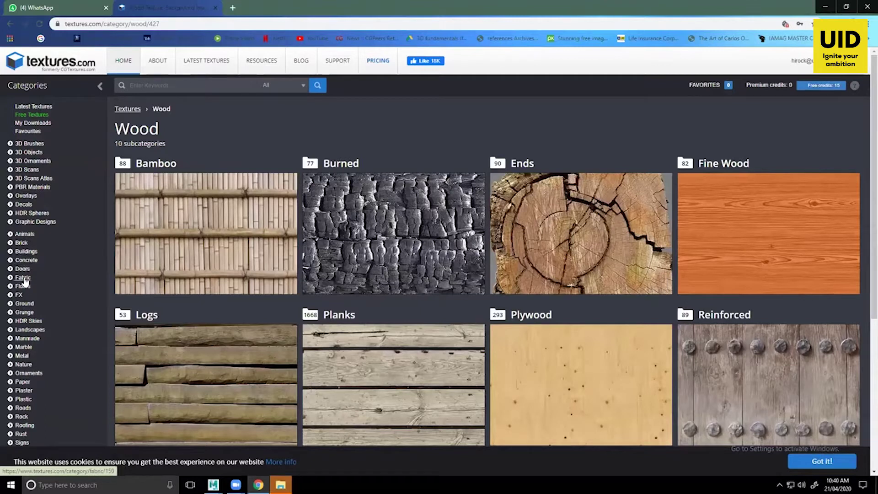
click(23, 278)
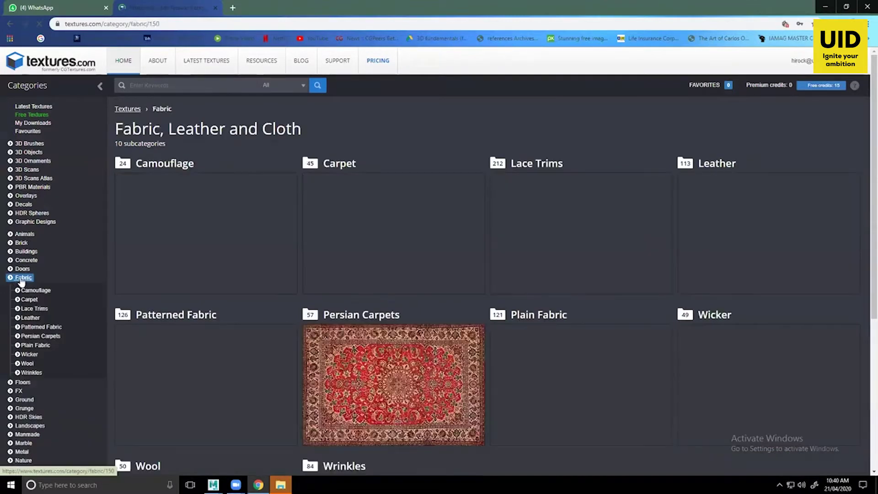
- Look through the fabric subcategories and open Patterned Fabric
scroll(695, 232, down, 3)
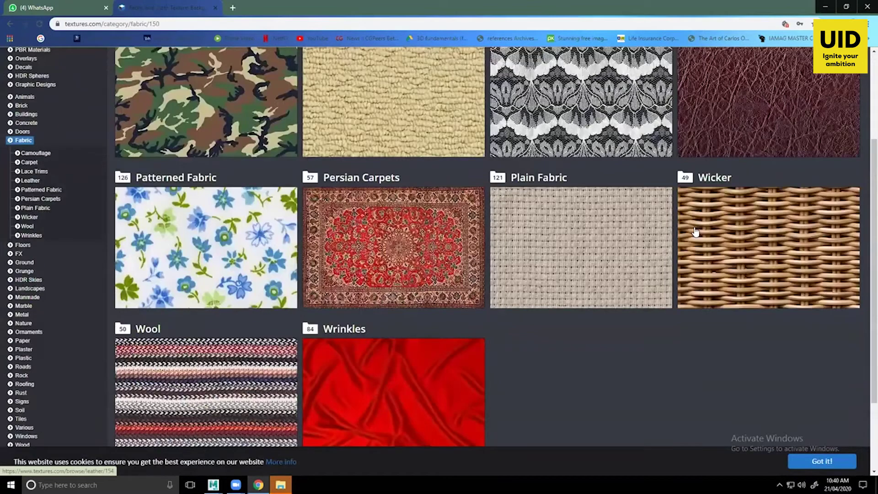
scroll(695, 233, up, 2)
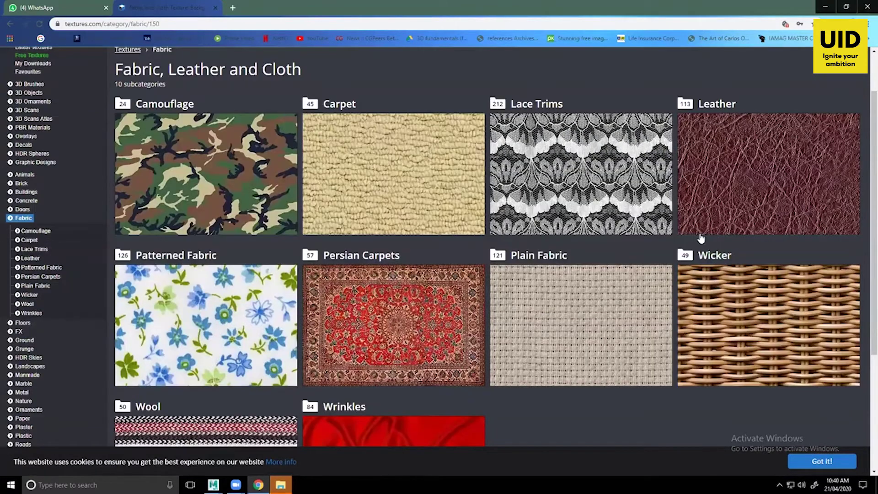
scroll(611, 245, down, 2)
scroll(602, 246, up, 3)
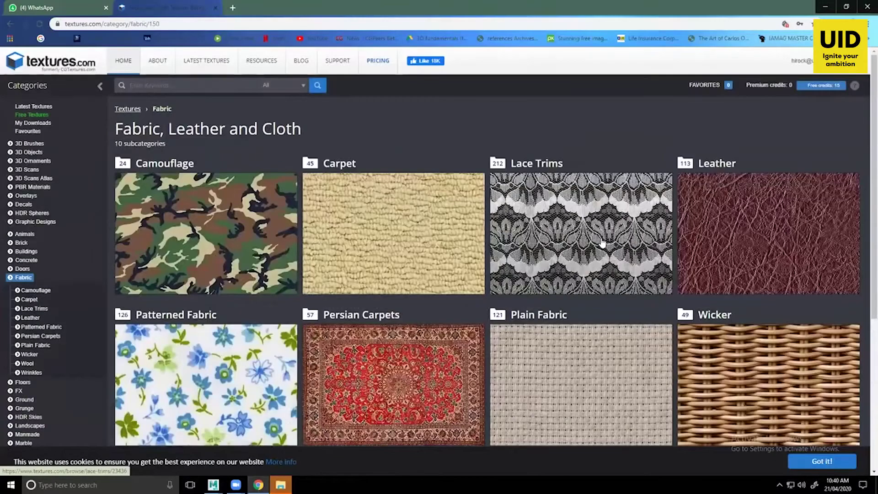
click(196, 400)
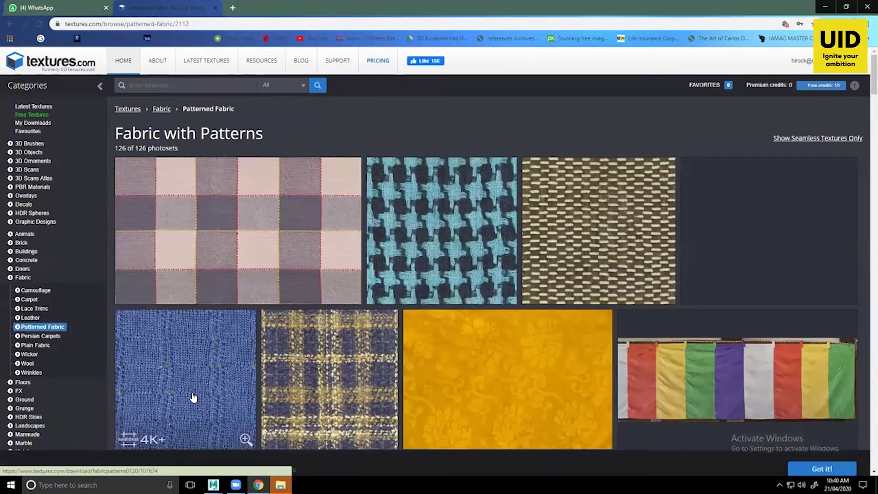
- Browse the patterned fabrics and open the pink and grey checked texture FabricPatterns0116
scroll(378, 315, down, 5)
scroll(402, 311, up, 5)
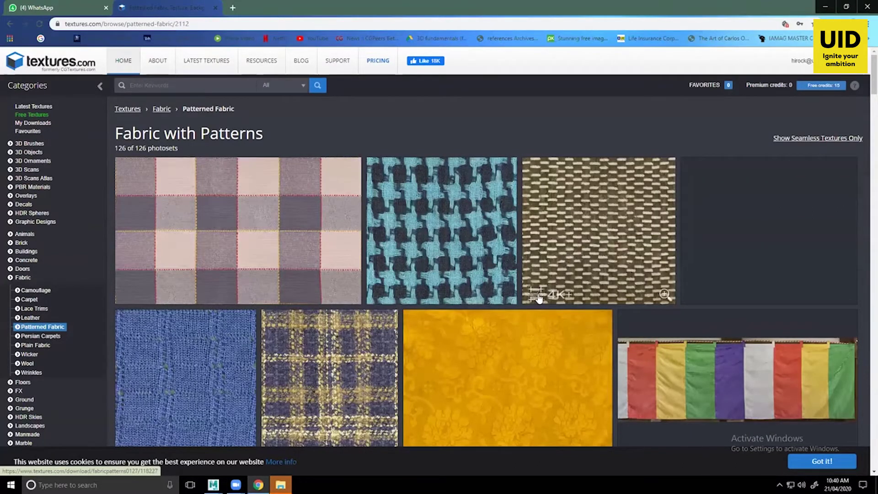
scroll(538, 298, down, 4)
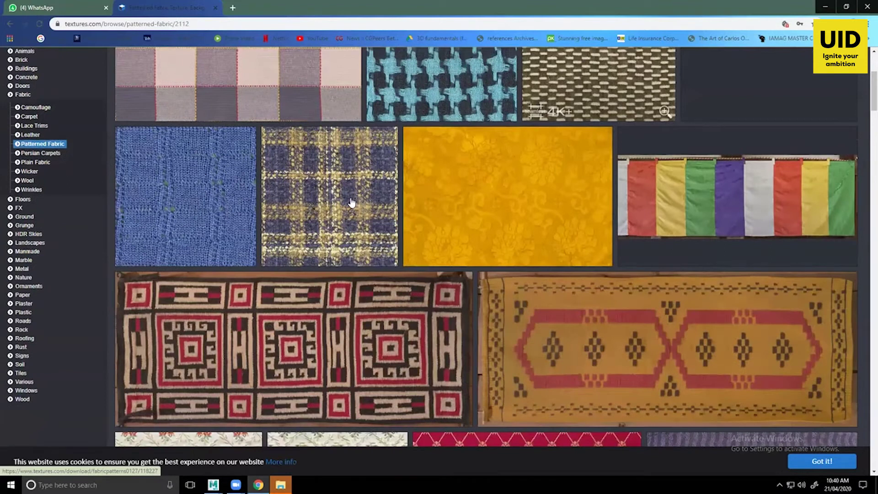
scroll(351, 199, down, 4)
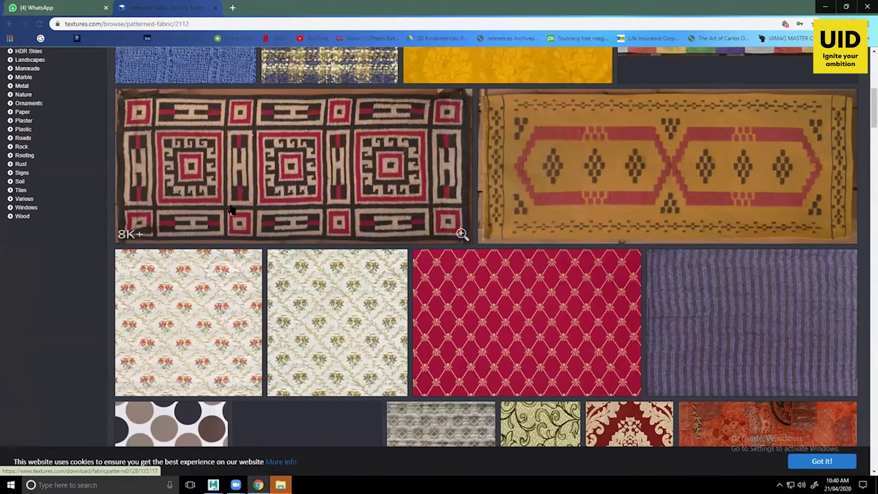
scroll(254, 227, up, 6)
scroll(254, 237, up, 2)
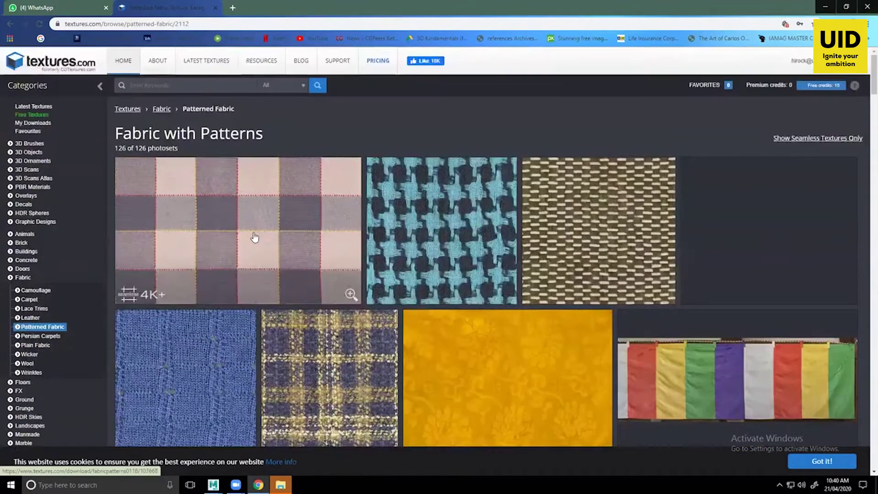
click(248, 246)
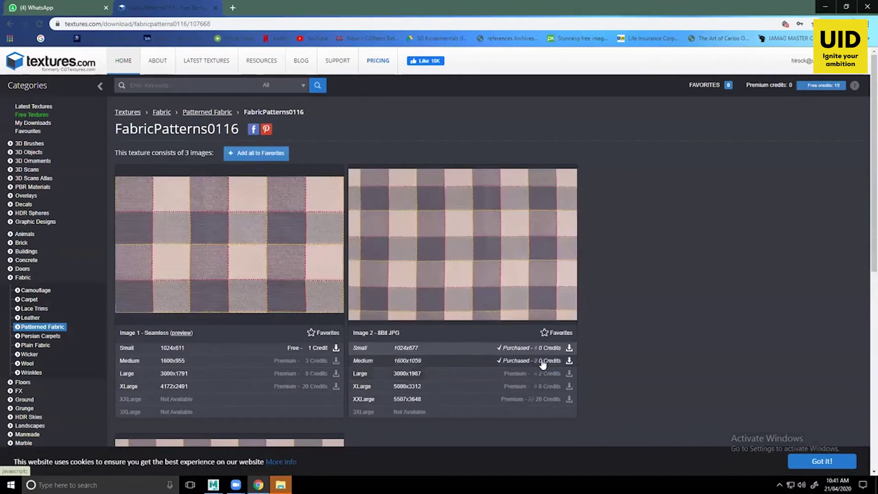
- Download Image 2 of the texture in Medium size, 1600x1059, and show the file in its folder
click(569, 361)
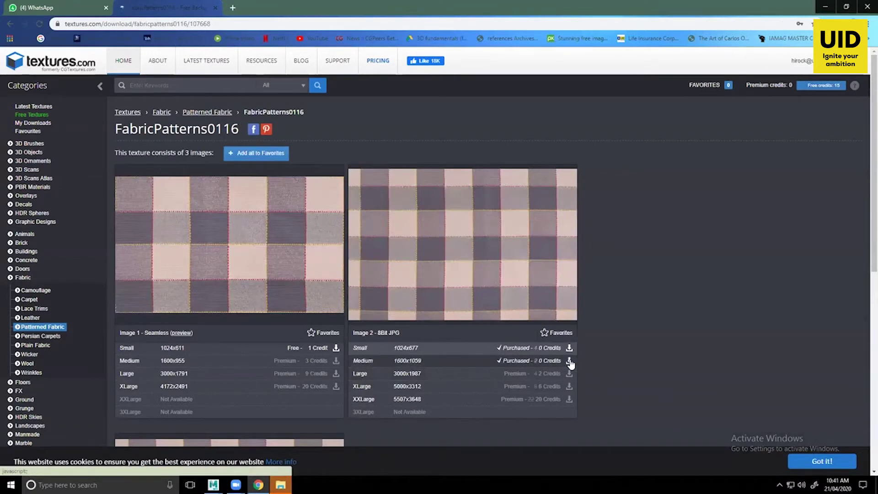
click(95, 464)
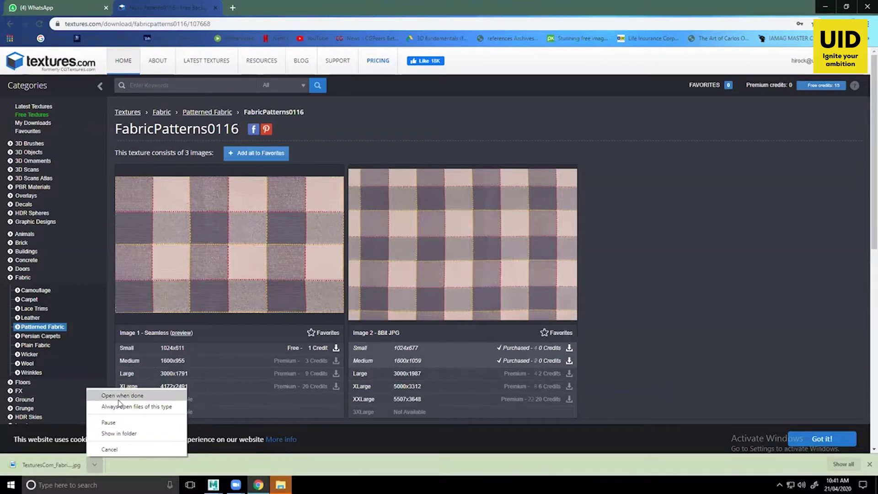
click(114, 435)
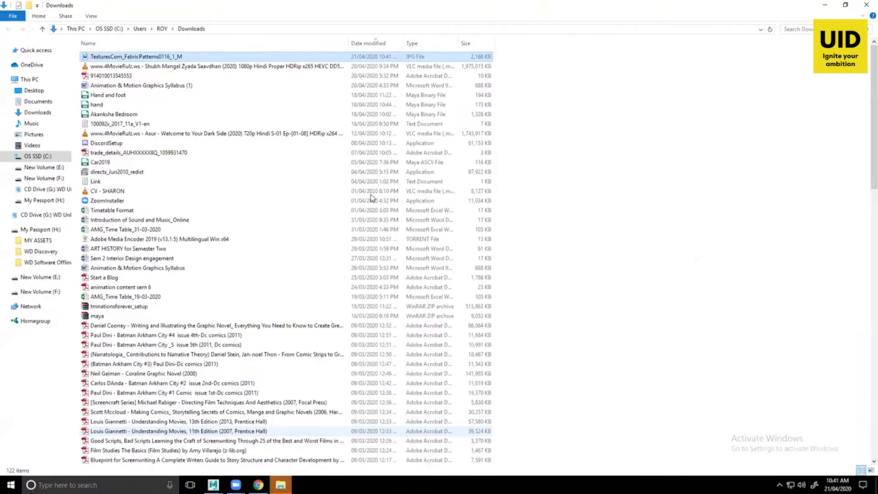
- Close the Downloads folder, clear the browser and other folder windows away, and switch back to Maya
click(867, 4)
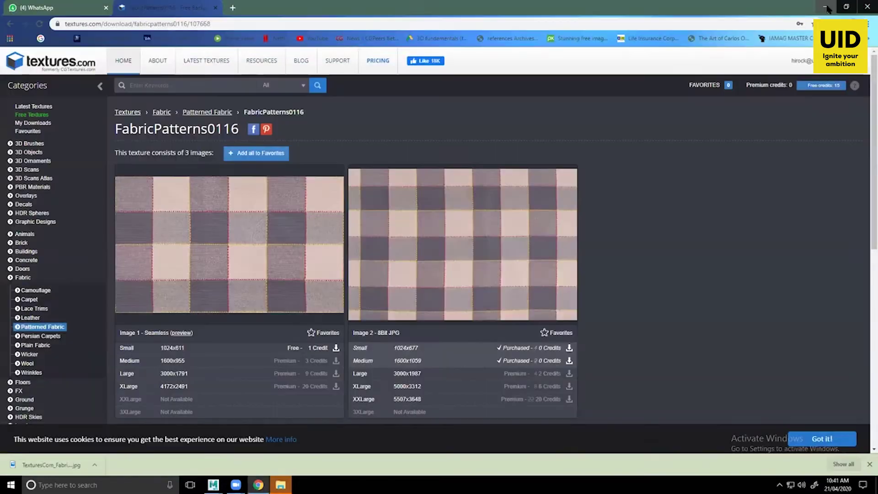
click(827, 6)
click(826, 7)
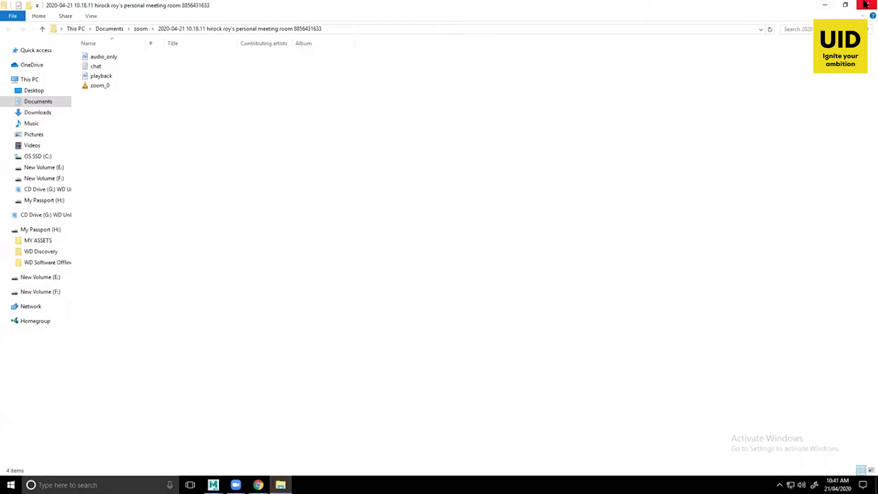
click(827, 4)
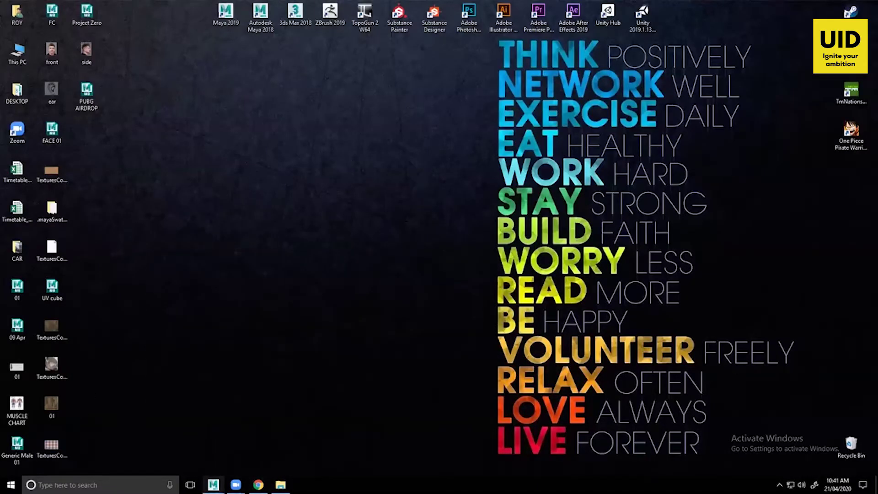
mouse_move(213, 484)
click(244, 450)
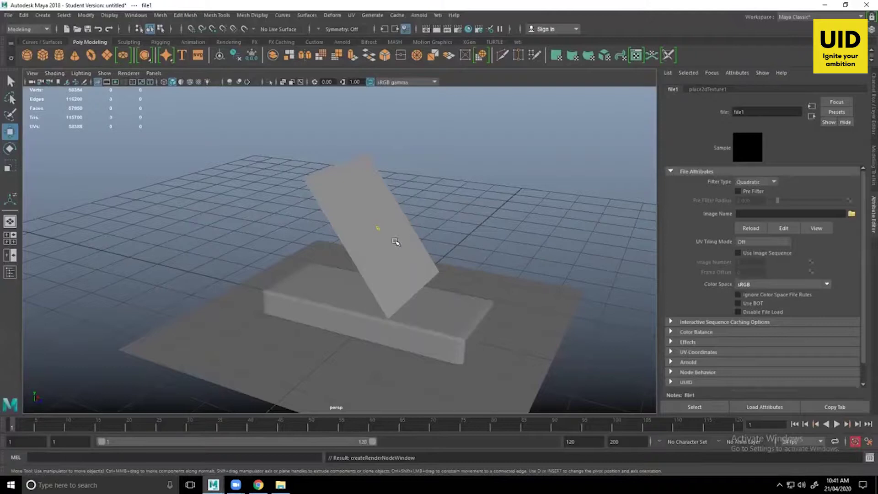
- Load TexturesCom_FabricPatterns0116_1_M.jpg from the Desktop as the file1 texture's image
click(852, 214)
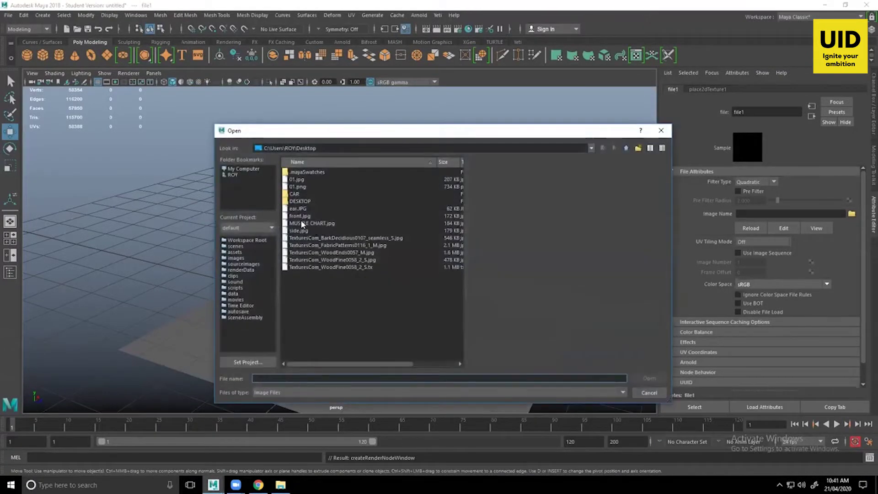
click(301, 216)
click(306, 224)
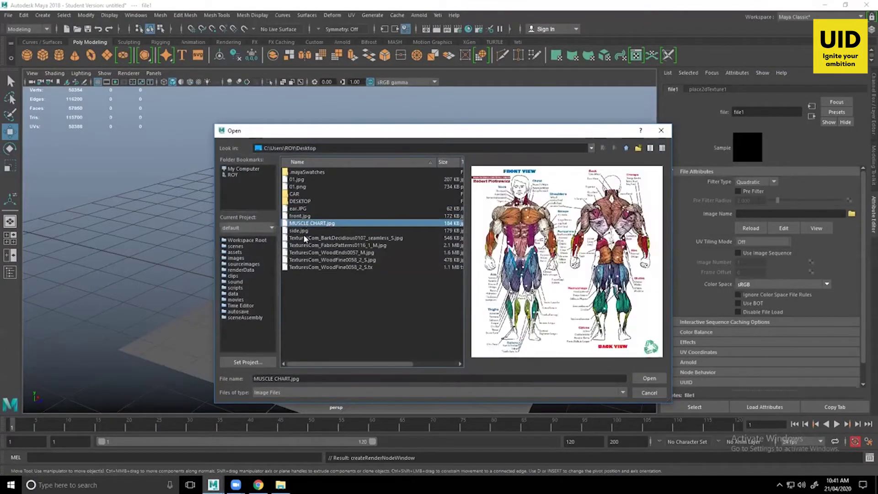
click(305, 239)
click(311, 245)
click(315, 252)
click(321, 246)
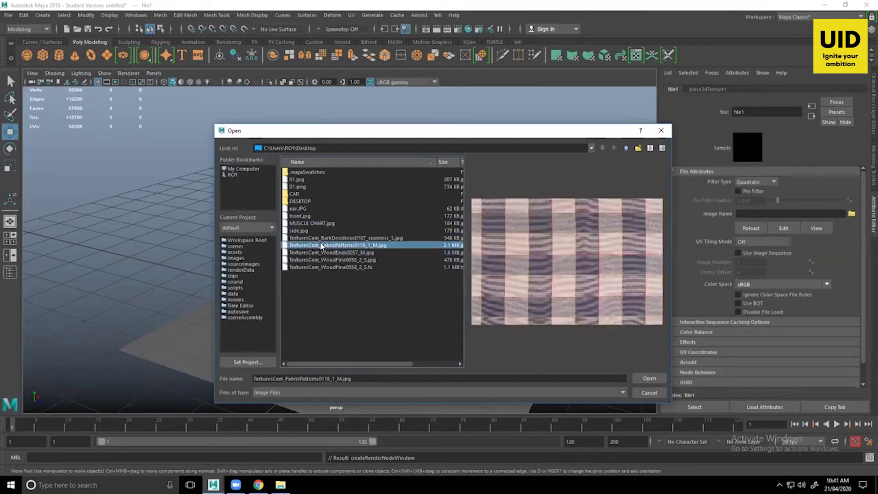
click(649, 378)
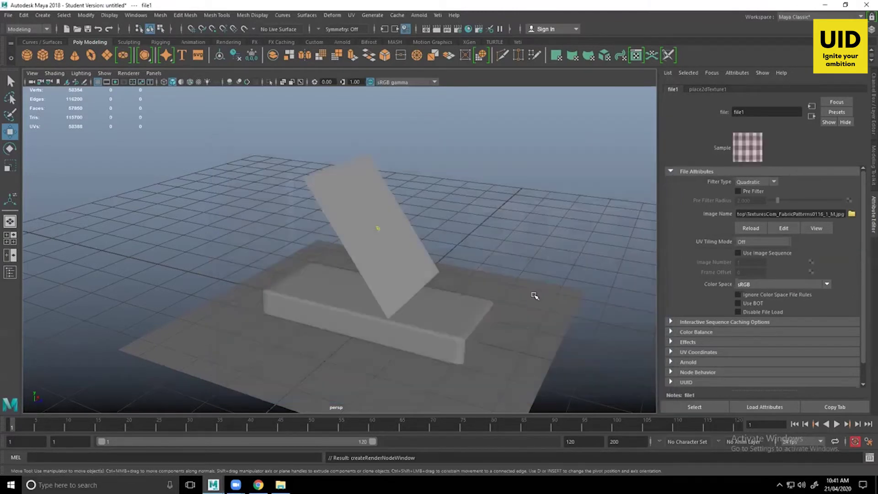
- Turn on textured shading in the perspective view to display the checked fabric on the cloth
alt+drag(511, 273, 401, 244)
alt+right_drag(400, 243, 444, 281)
alt+middle_drag(446, 247, 434, 272)
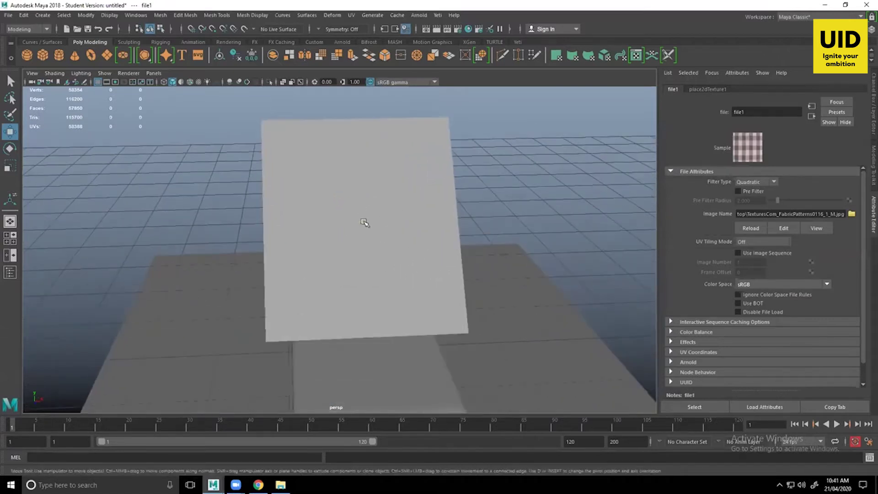
alt+drag(370, 228, 393, 231)
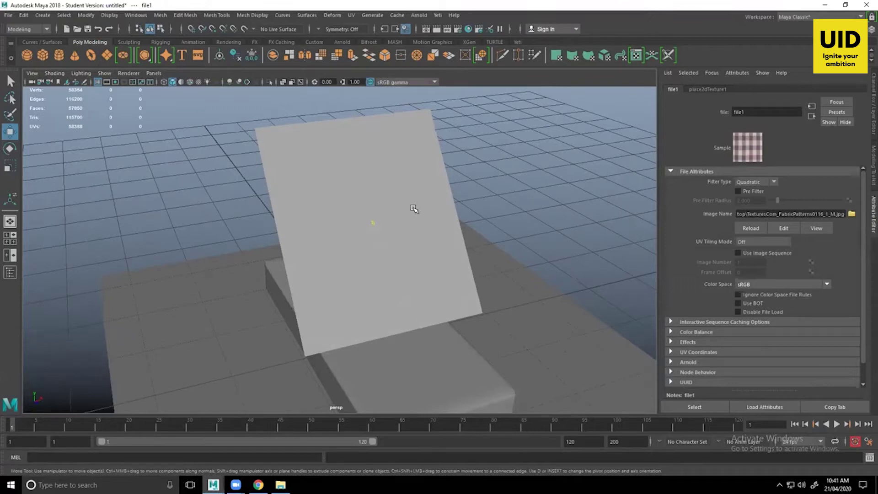
key(6)
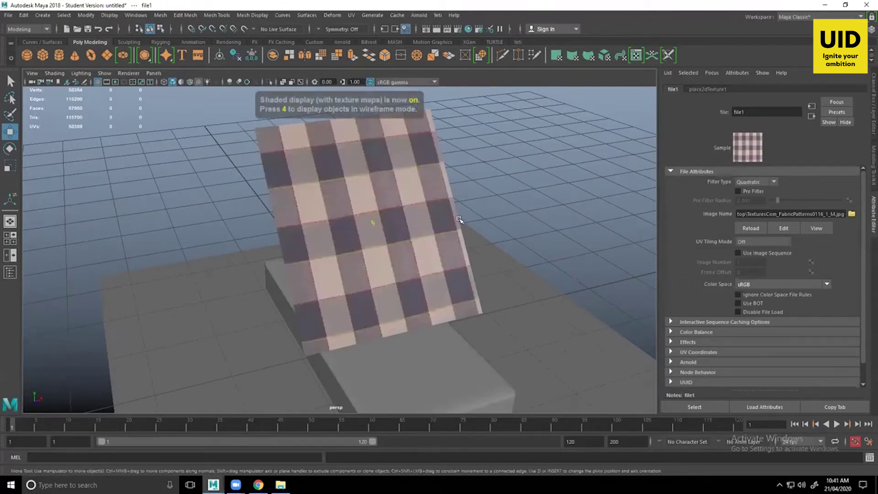
- Select the cloth and show the place2dTexture1 attributes of its lambert1 color texture
click(558, 185)
mouse_move(558, 185)
alt+mouse_down()
mouse_move(555, 245)
mouse_move(431, 219)
alt+mouse_up()
click(430, 219)
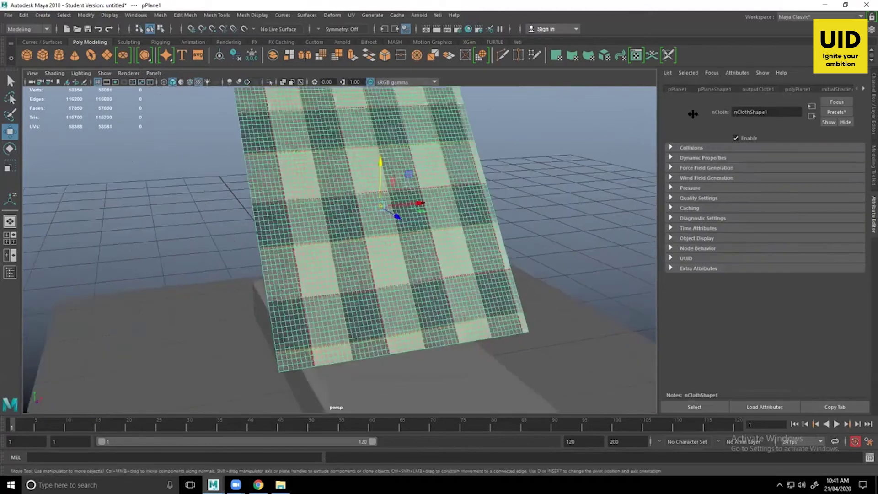
click(863, 89)
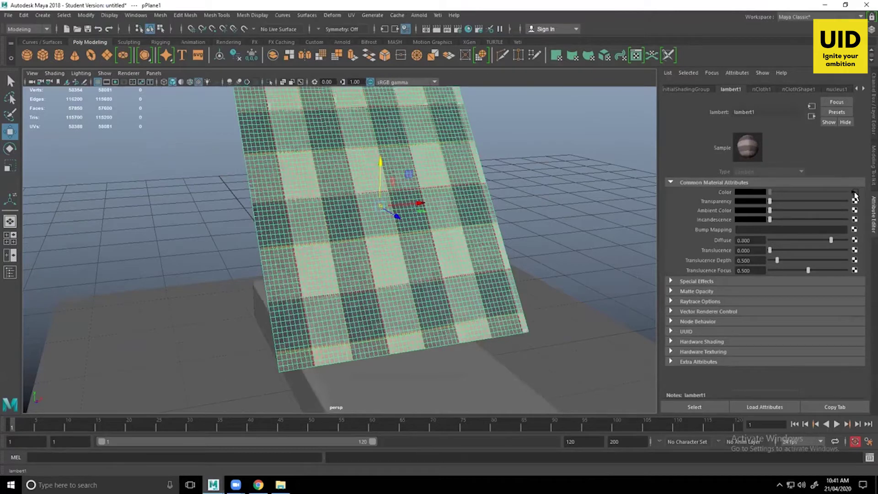
click(854, 193)
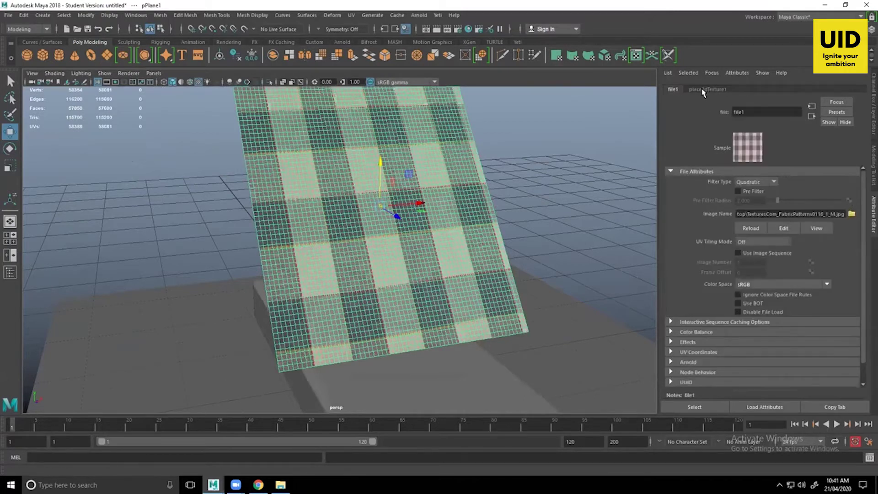
click(718, 90)
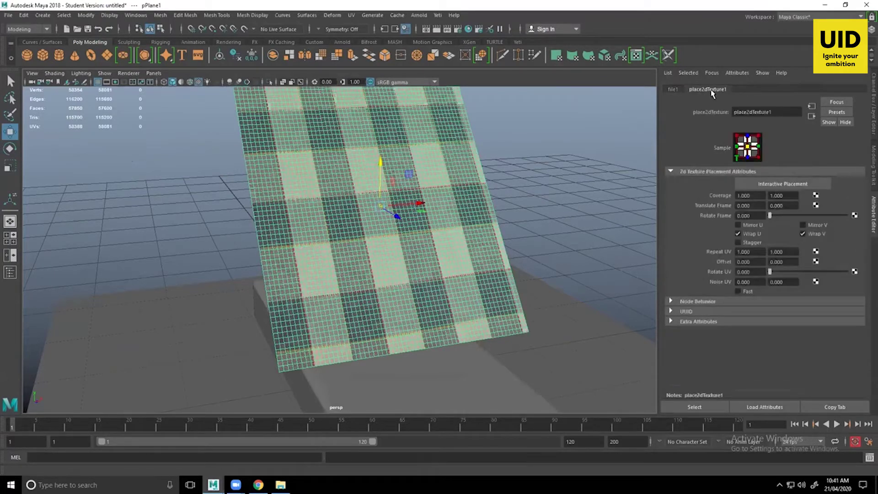
- Set the fabric texture's Repeat UV to 2 in both U and V
drag(757, 252, 724, 252)
drag(785, 251, 715, 256)
key(shift+Tab)
alt+middle_drag(410, 257, 438, 306)
drag(750, 254, 720, 251)
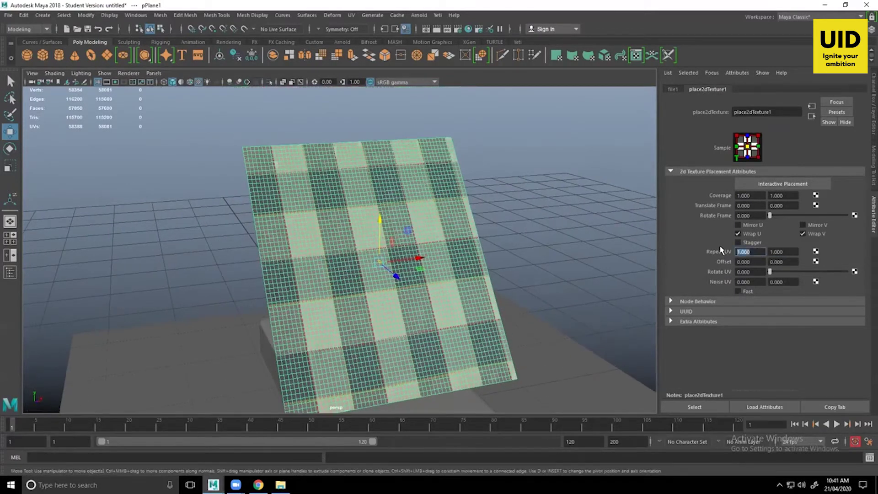
key(Tab)
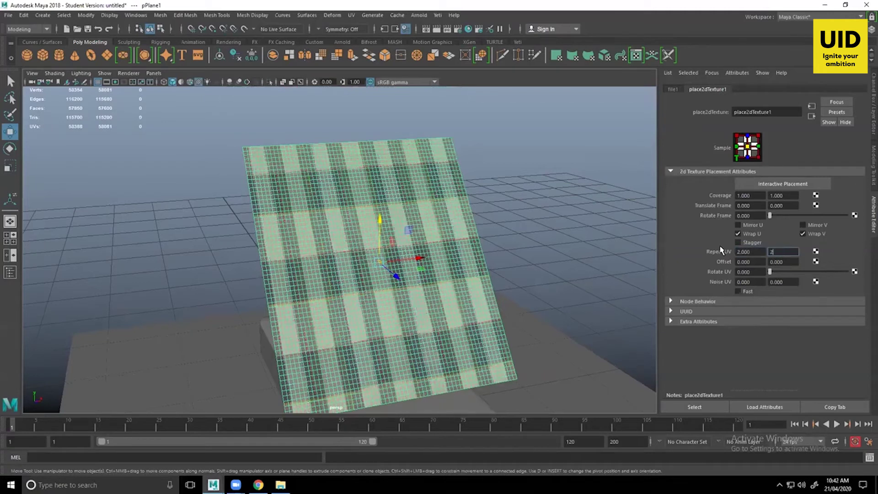
text(2)
key(Return)
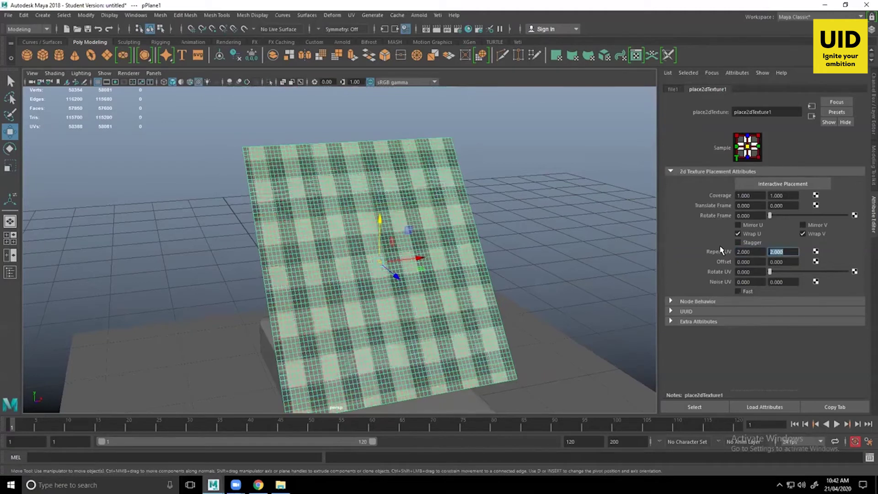
- Reopen the 2D placement of the cloth's lambert1 color texture and set Repeat UV to 8 in both directions
click(491, 237)
alt+drag(554, 274, 543, 257)
click(457, 251)
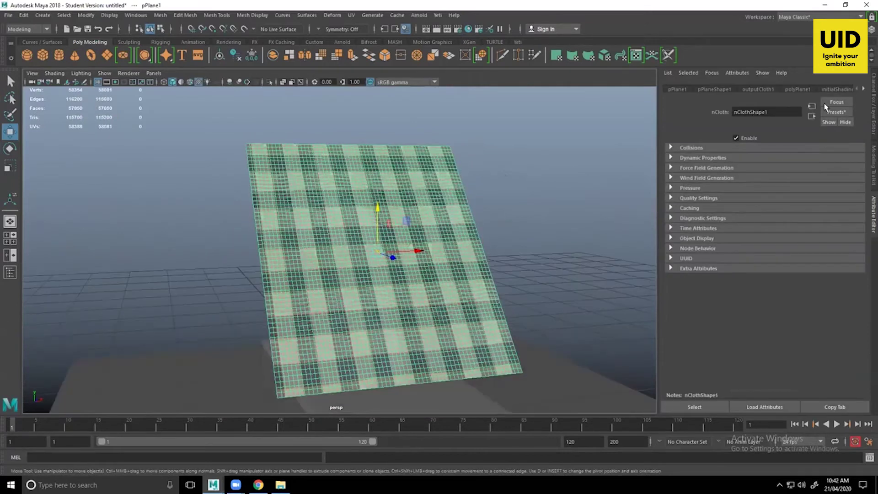
click(863, 88)
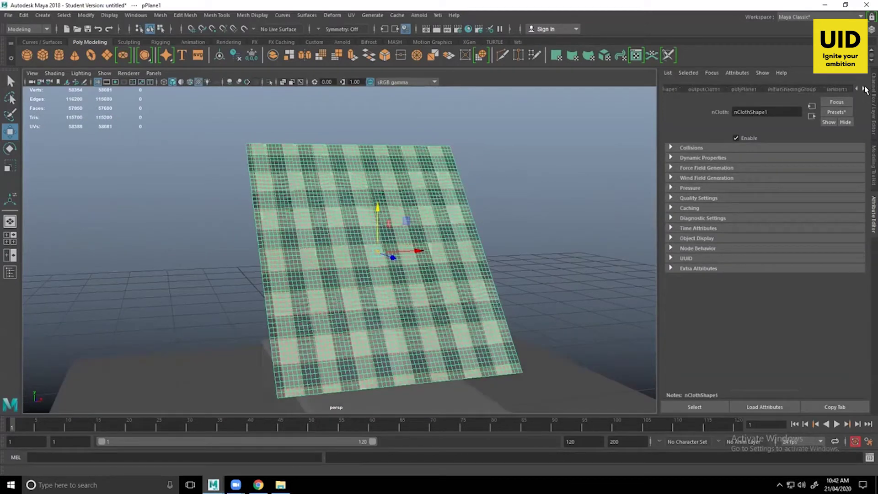
click(863, 88)
click(806, 90)
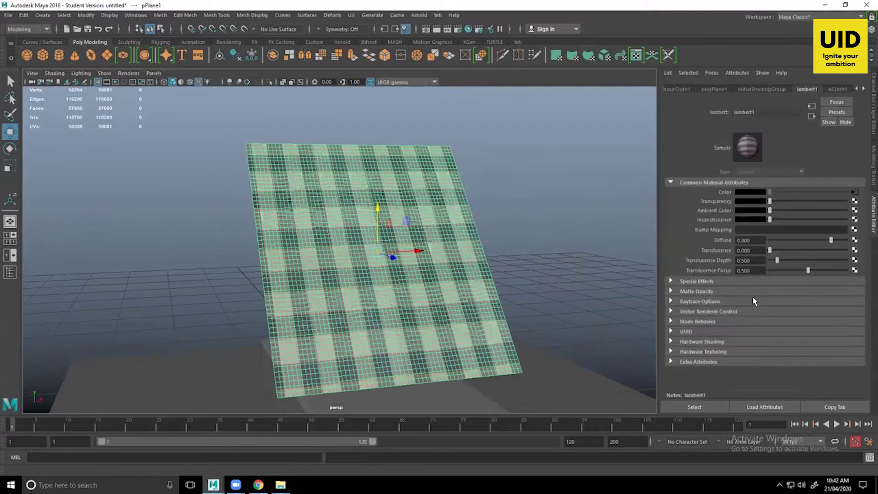
click(854, 193)
drag(752, 251, 697, 251)
text(8)
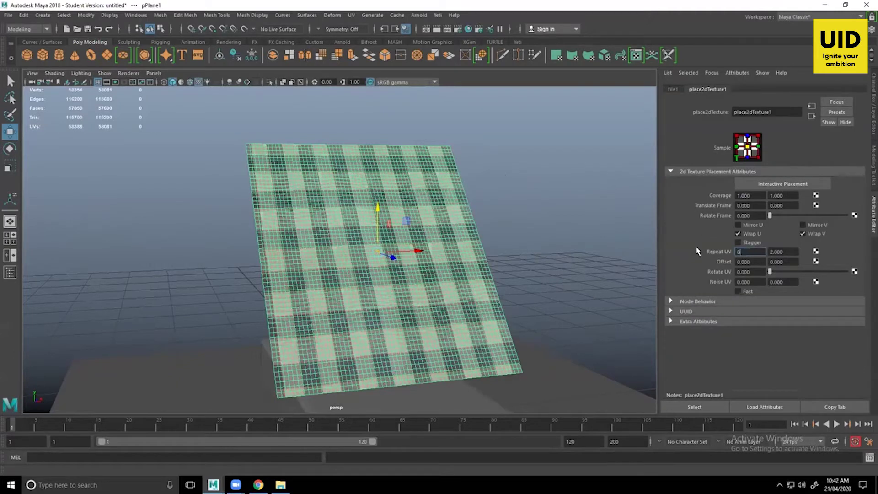
key(Tab)
text(8)
key(Return)
- Deselect the cloth and play the simulation to frame 24 so it drapes over the box
click(537, 261)
alt+drag(513, 304, 568, 320)
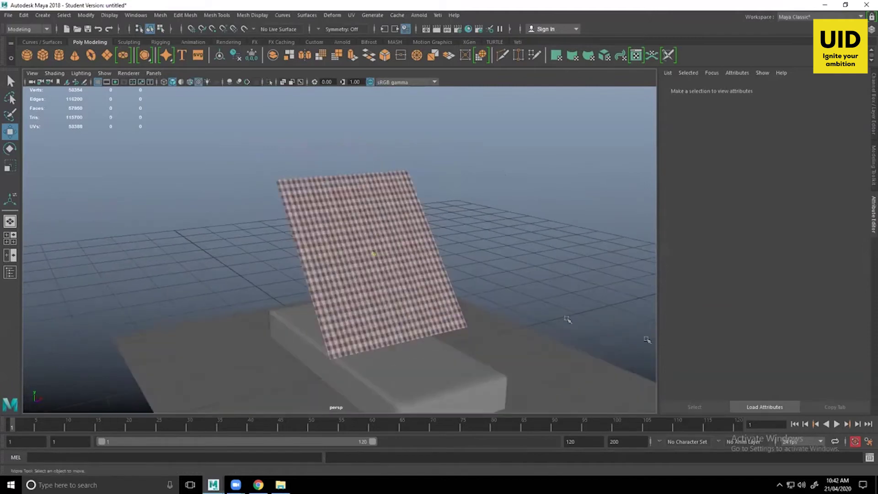
click(836, 425)
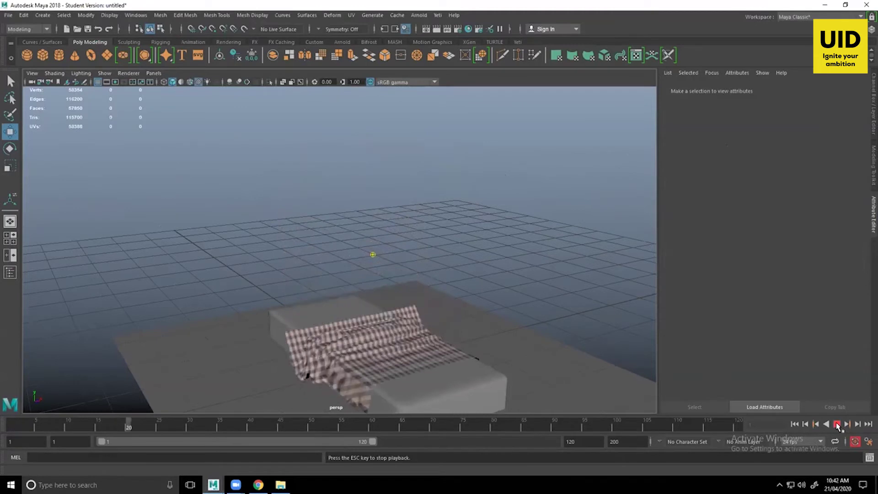
click(837, 425)
- Examine the checked fabric texture on the draped cloth's folds up close and from several sides
alt+drag(550, 243, 366, 206)
scroll(561, 273, up, 4)
alt+middle_drag(366, 206, 238, 137)
scroll(396, 364, up, 4)
alt+drag(392, 353, 220, 334)
alt+right_drag(388, 256, 573, 328)
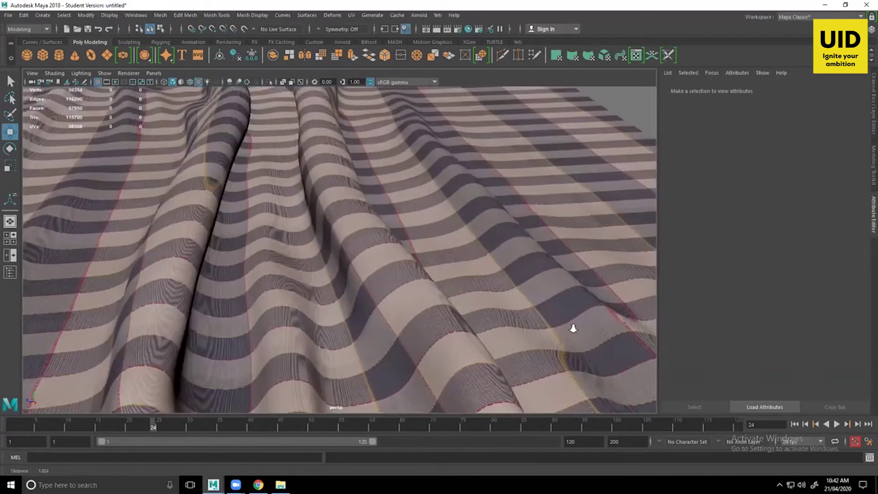
alt+drag(573, 329, 536, 324)
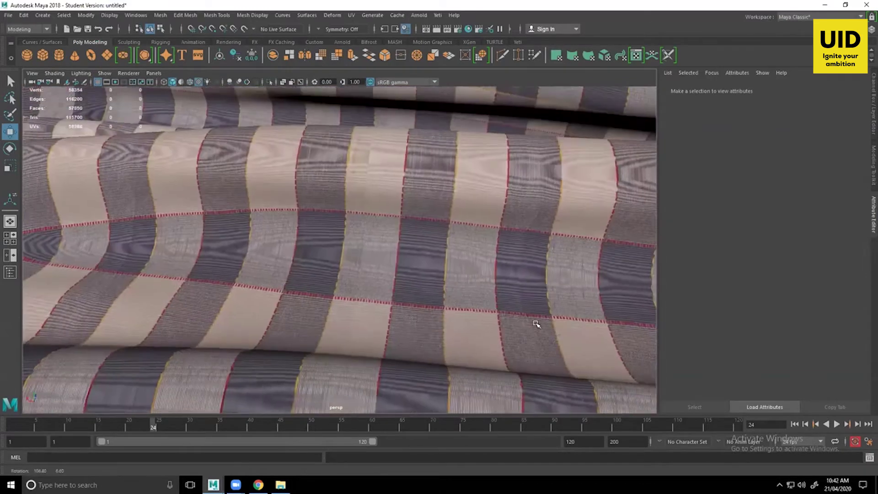
alt+right_drag(426, 251, 416, 276)
alt+drag(416, 276, 428, 317)
alt+right_drag(428, 317, 439, 337)
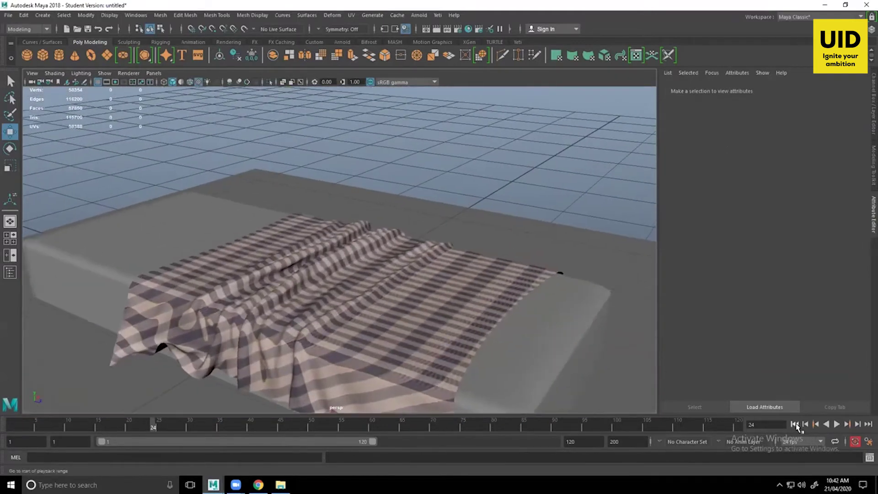
alt+drag(557, 355, 521, 357)
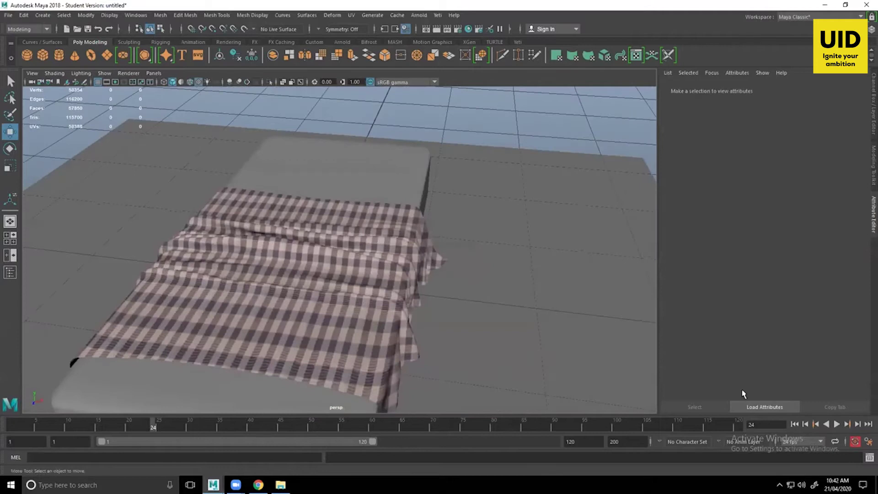
alt+drag(603, 329, 524, 266)
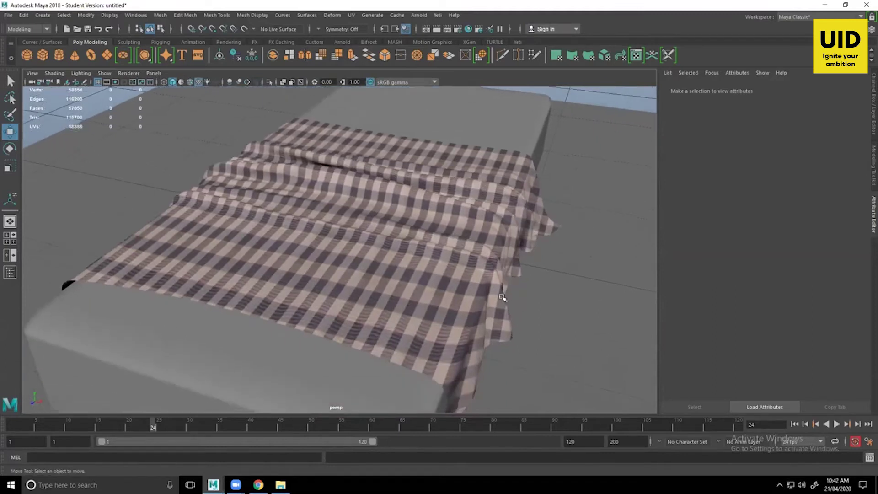
alt+drag(502, 297, 725, 290)
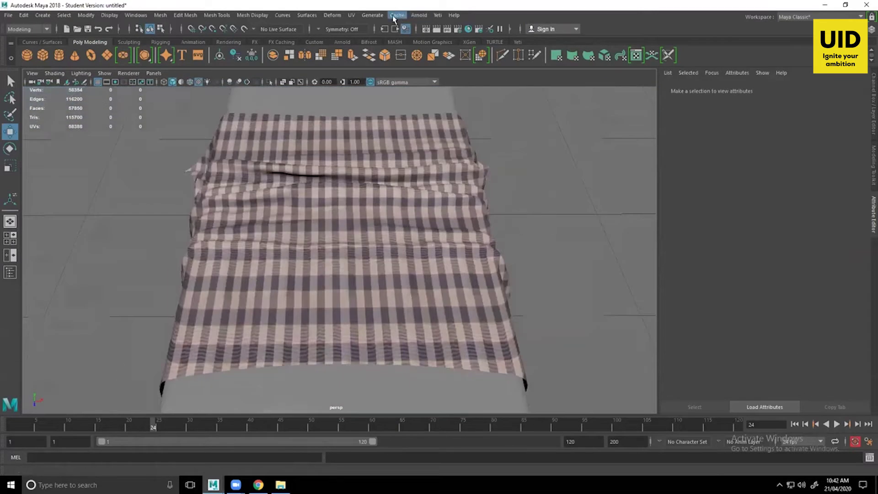
- Open the UV Editor, select the cloth to examine its UV layout, and minimize the editor
click(353, 15)
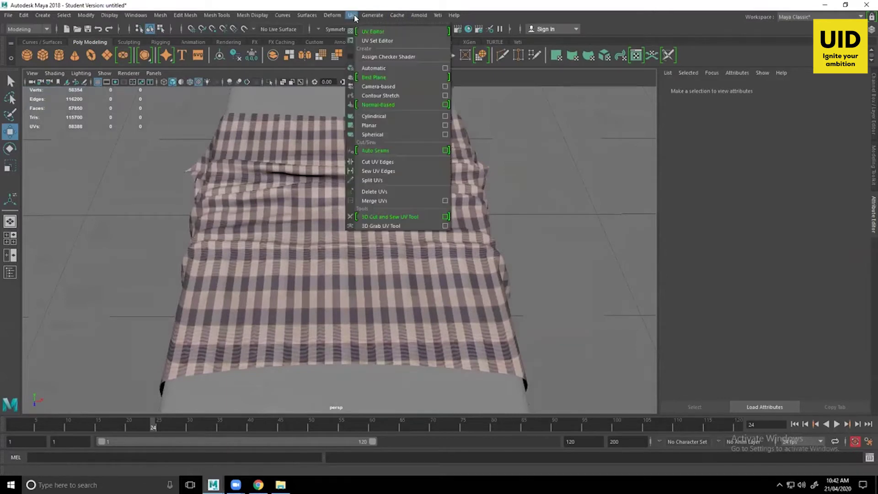
click(374, 31)
click(712, 91)
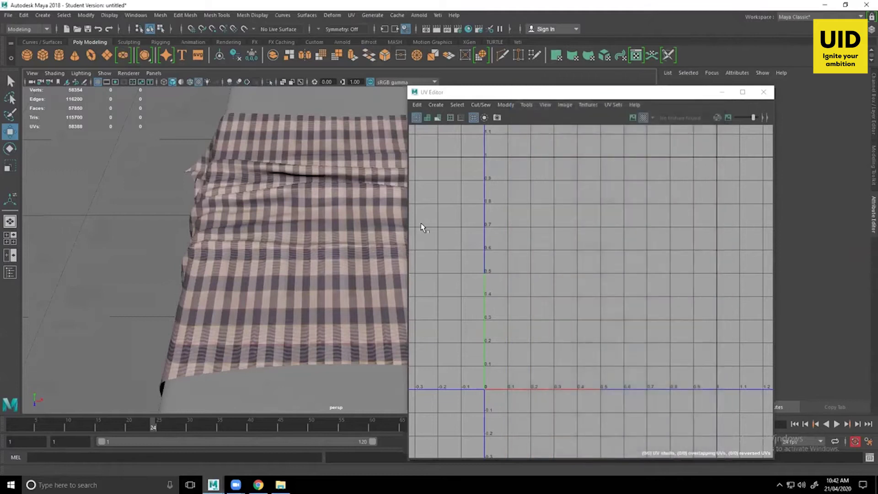
click(337, 226)
alt+middle_drag(685, 415, 679, 326)
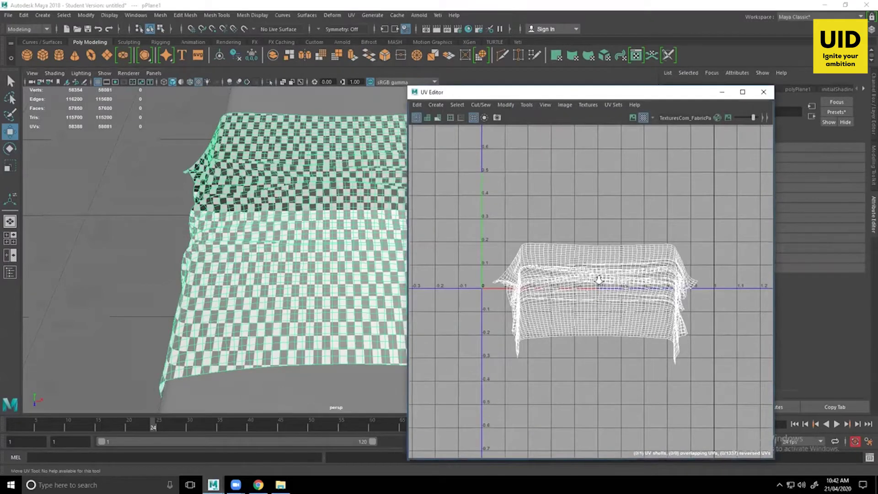
scroll(596, 280, up, 4)
alt+right_drag(527, 255, 486, 244)
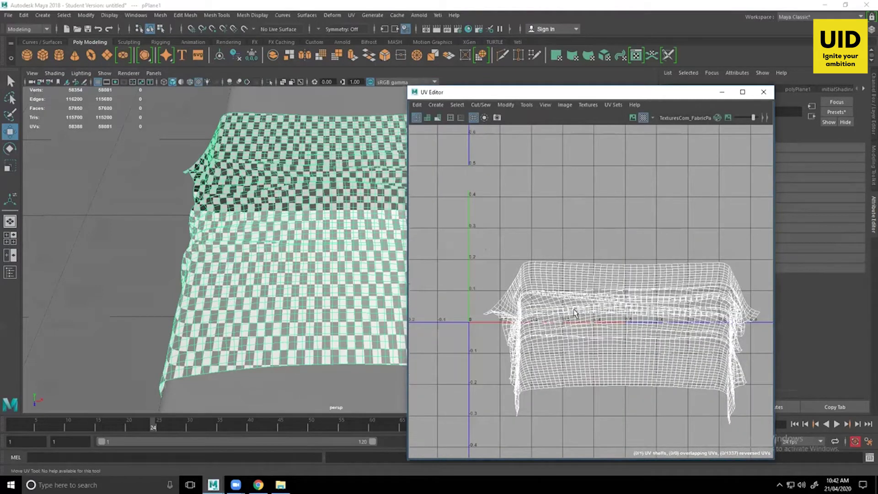
alt+middle_drag(575, 313, 587, 240)
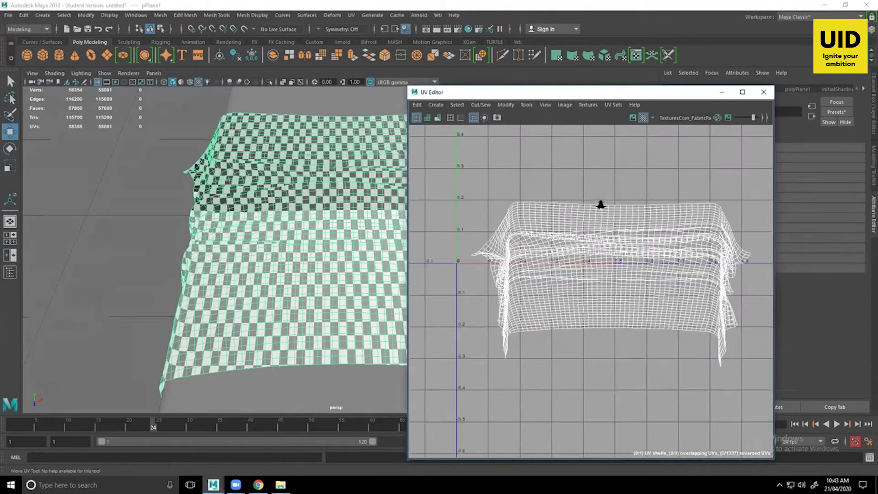
alt+right_drag(599, 204, 657, 250)
alt+middle_drag(680, 262, 623, 255)
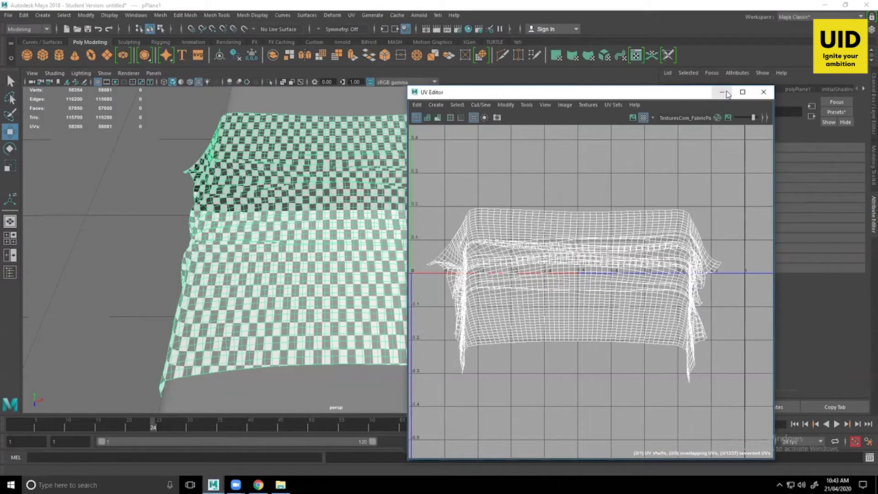
alt+middle_drag(539, 310, 562, 318)
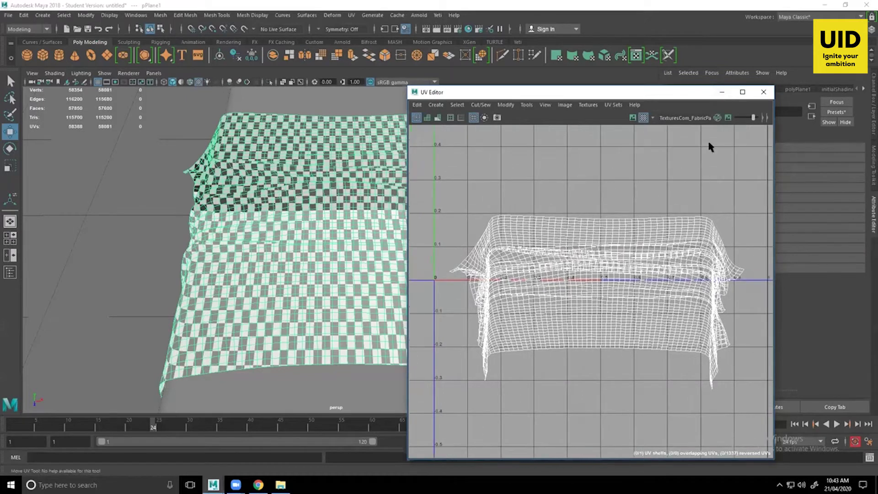
click(722, 92)
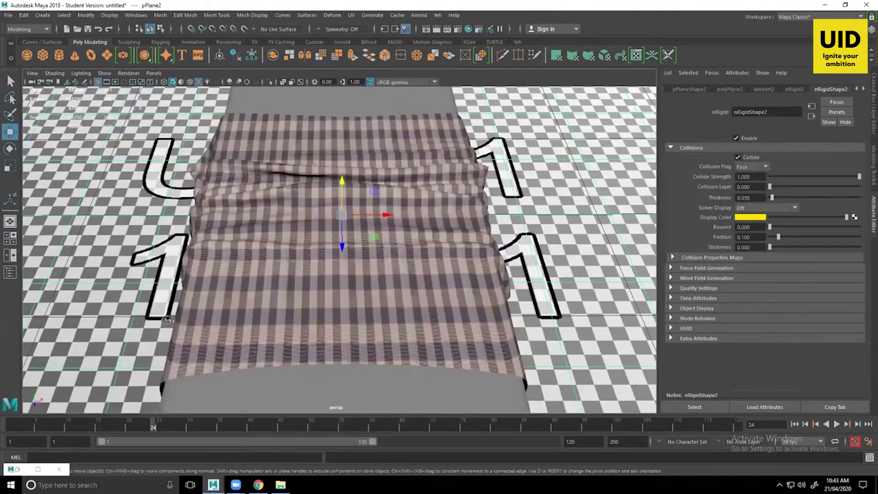
- Examine how the checked pattern follows the cloth's overhanging side folds
alt+drag(256, 215, 274, 210)
scroll(341, 355, up, 3)
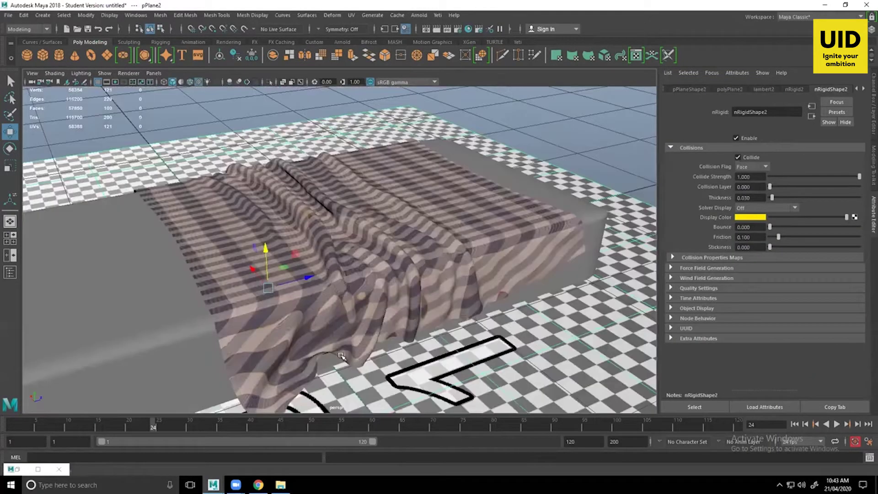
scroll(341, 355, up, 3)
alt+middle_drag(341, 355, 356, 299)
alt+drag(224, 168, 316, 165)
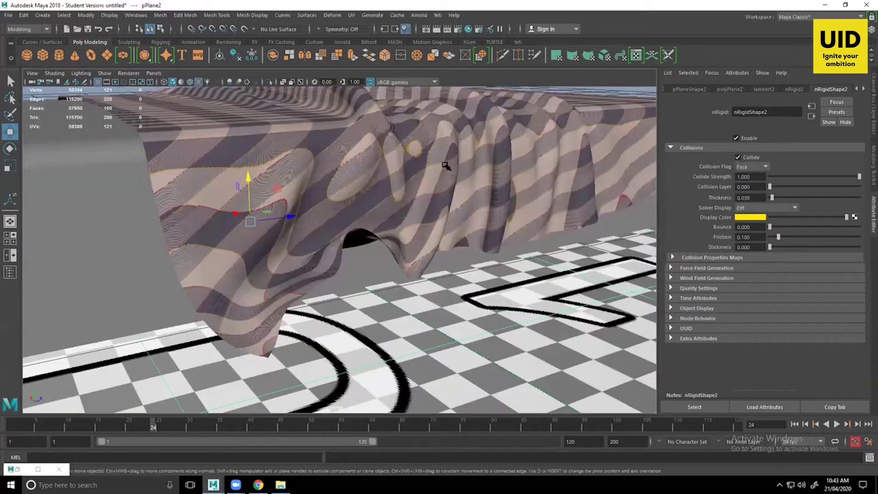
alt+drag(535, 175, 364, 215)
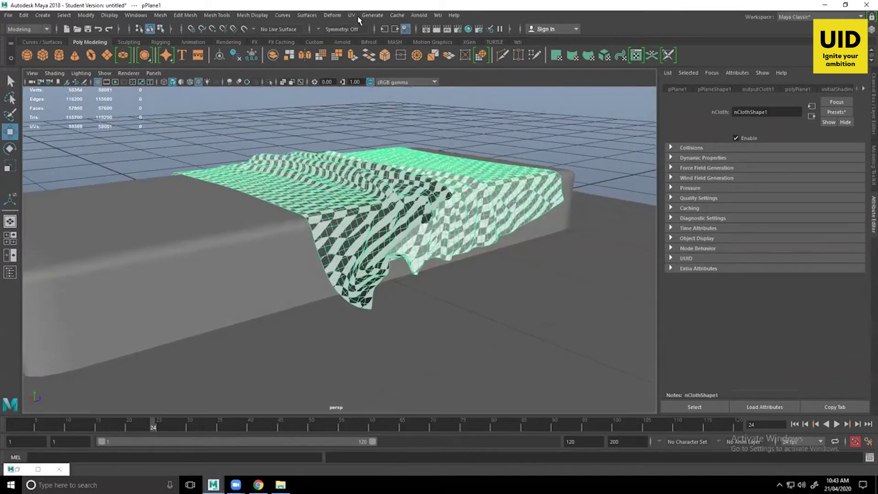
click(351, 15)
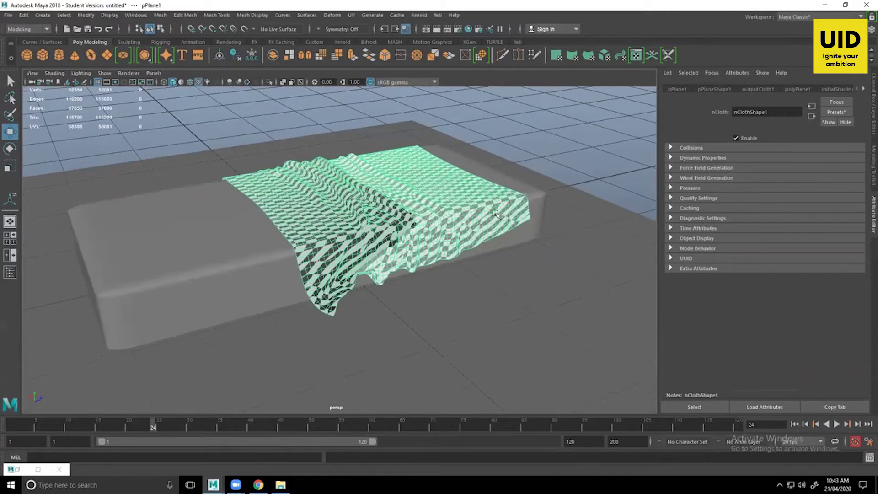
- Return to the first frame and assign an untextured Lambert material to the cloth
click(795, 425)
right_drag(373, 155, 374, 404)
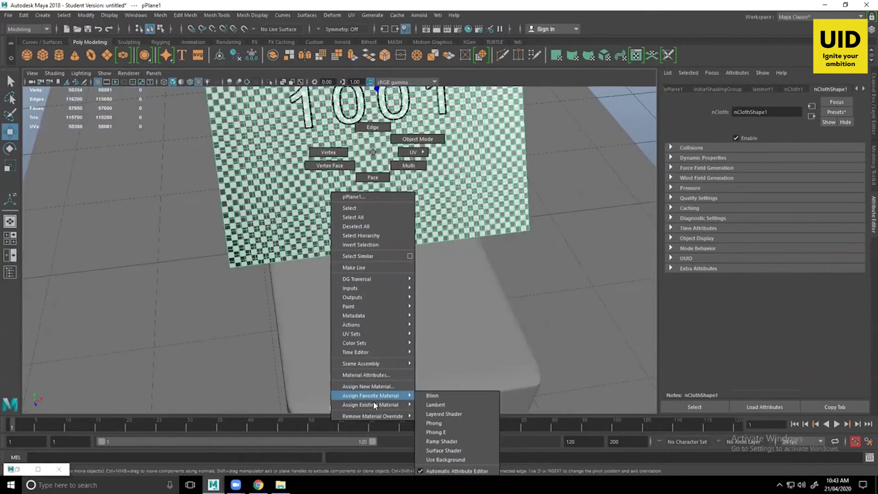
right_drag(442, 405, 442, 405)
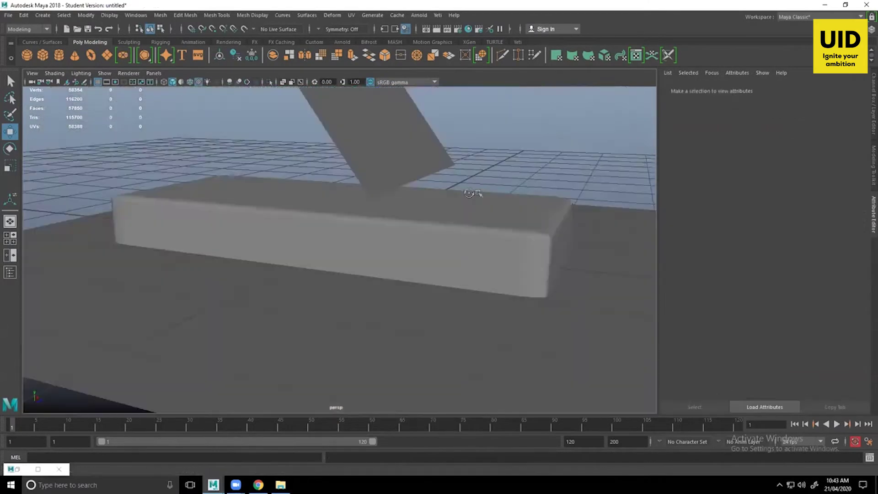
- Deselect the cloth and play the simulation again with the plain material
alt+drag(471, 193, 402, 274)
click(402, 274)
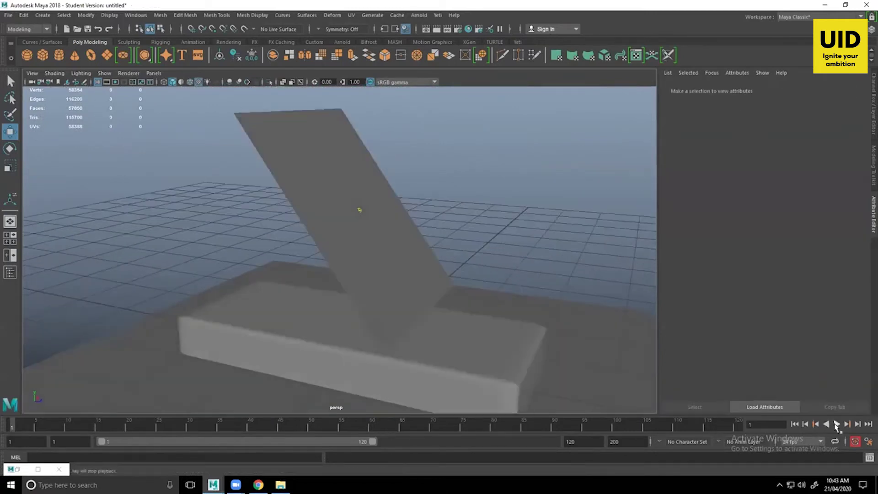
click(837, 424)
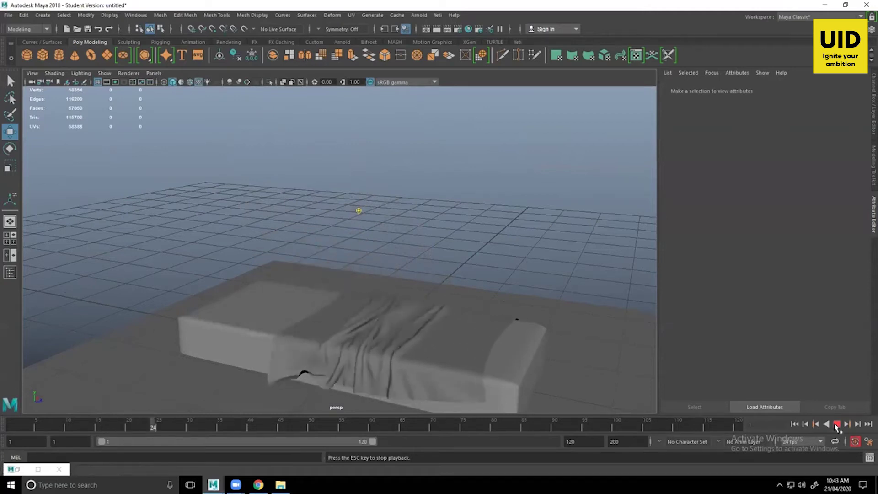
- Stop the playback at frame 29, delete the cloth's construction history and deselect it
click(836, 424)
alt+drag(572, 190, 400, 269)
alt+right_drag(400, 269, 520, 363)
alt+drag(461, 362, 493, 284)
click(474, 236)
click(24, 15)
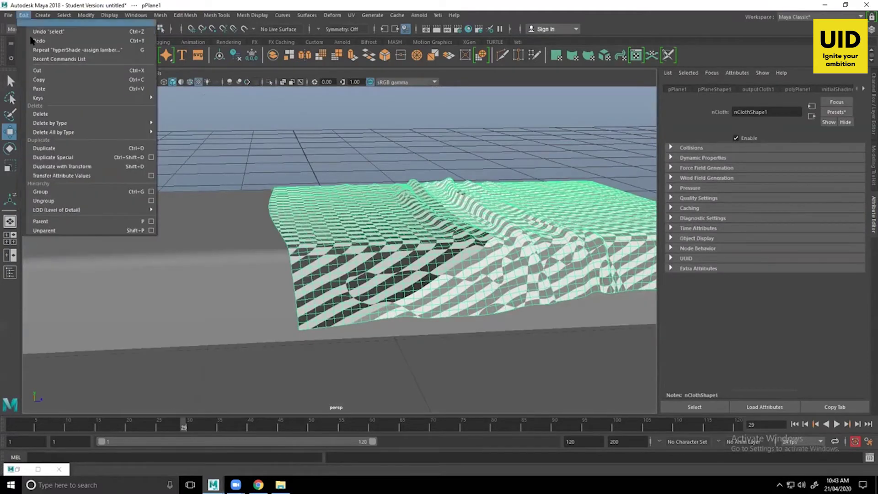
mouse_move(54, 124)
click(176, 126)
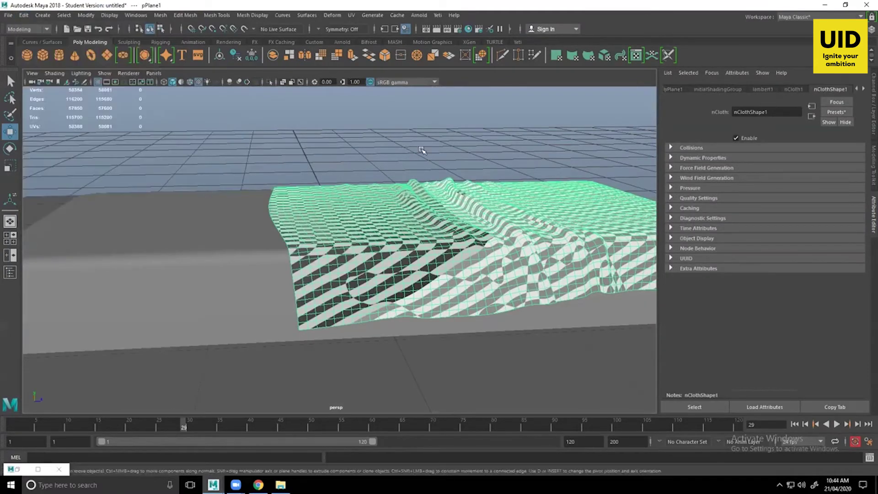
alt+drag(421, 147, 308, 159)
click(414, 138)
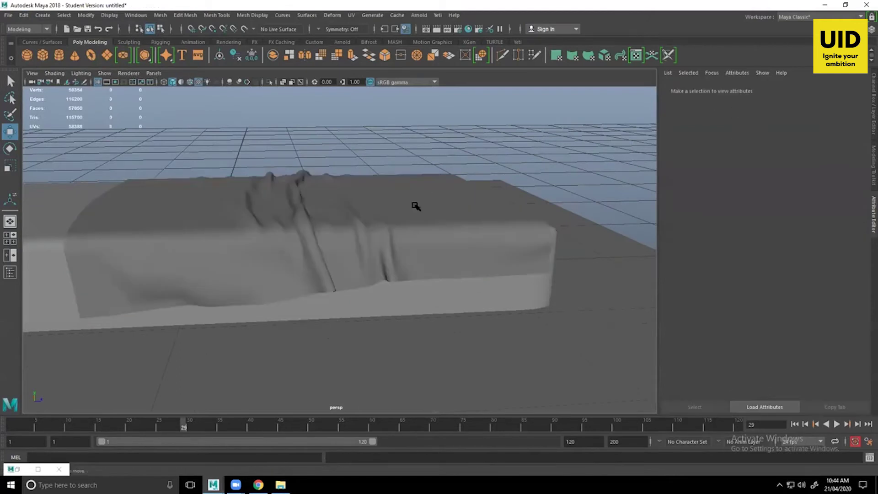
- Switch the cloth to vertex mode and select the lowest vertex of its hanging corner
click(390, 225)
alt+drag(274, 215, 337, 253)
scroll(376, 224, up, 1)
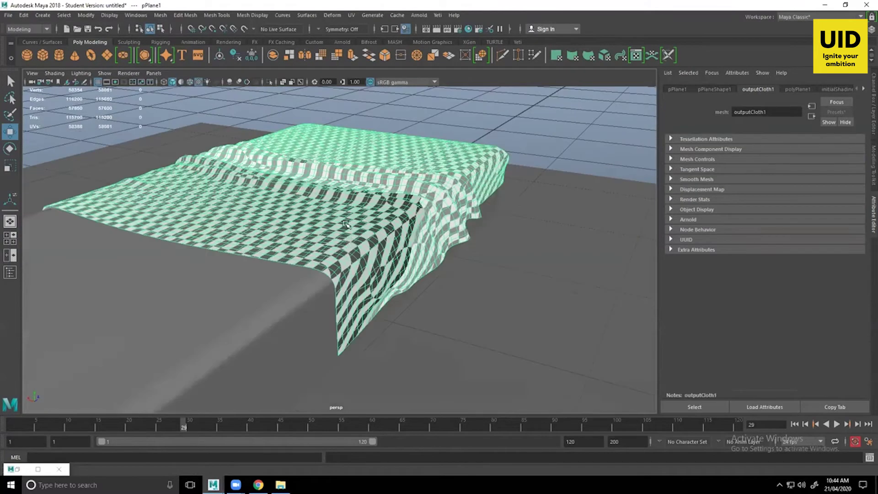
scroll(372, 269, up, 2)
scroll(359, 197, up, 1)
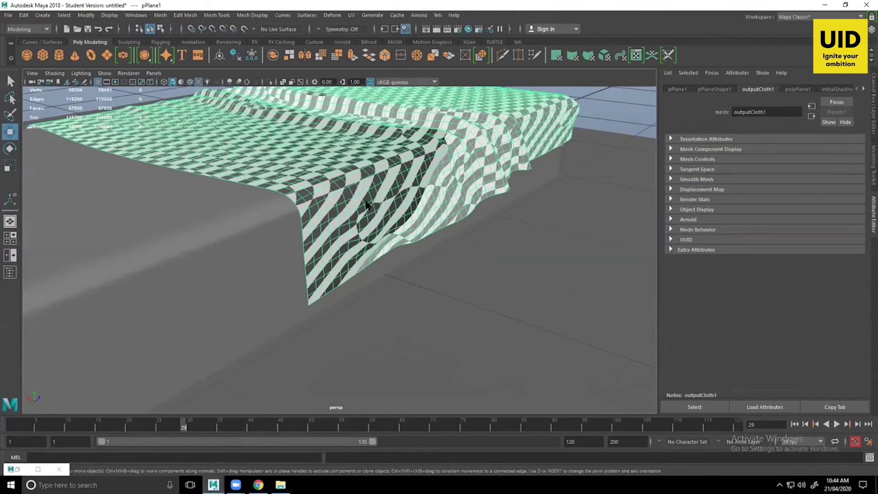
right_drag(366, 202, 327, 202)
alt+middle_drag(328, 202, 344, 142)
scroll(334, 220, up, 1)
click(321, 244)
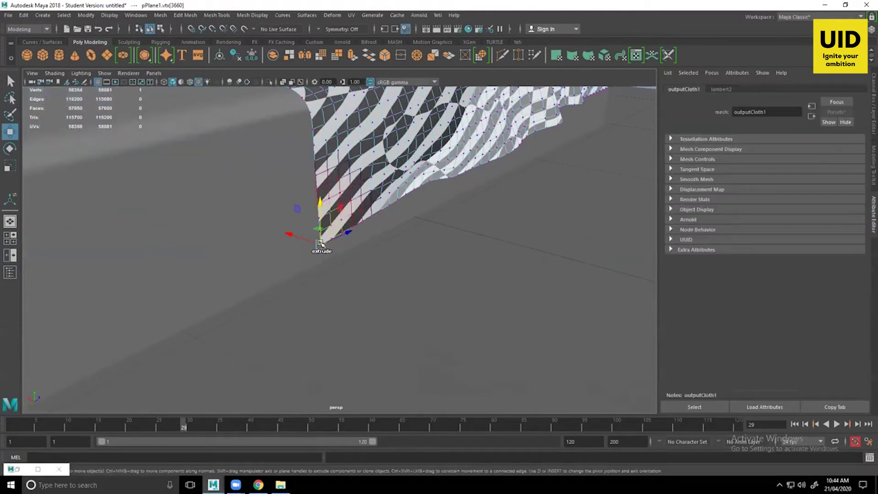
- Undo the trial move of the corner vertex, enable soft selection and move the vertex sideways with falloff
drag(320, 246, 544, 235)
key(ctrl+z)
key(b)
alt+drag(613, 233, 406, 243)
scroll(436, 236, up, 5)
scroll(516, 229, down, 3)
alt+middle_drag(513, 234, 488, 247)
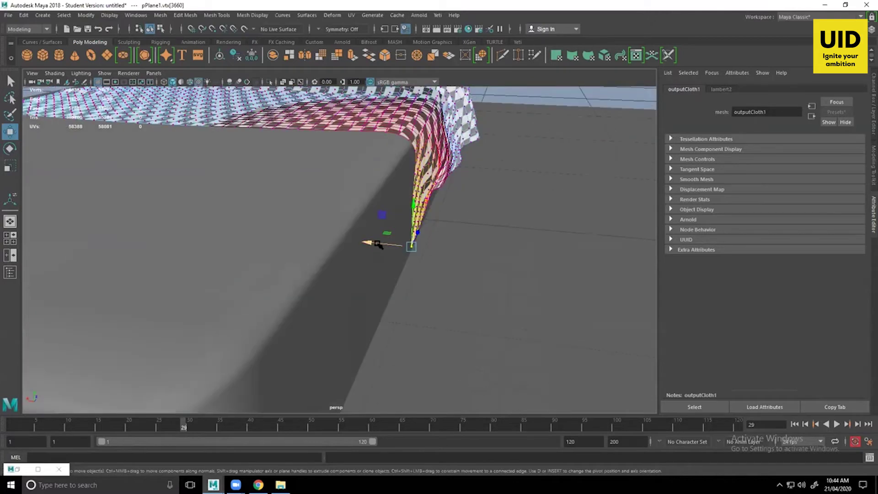
drag(378, 243, 279, 249)
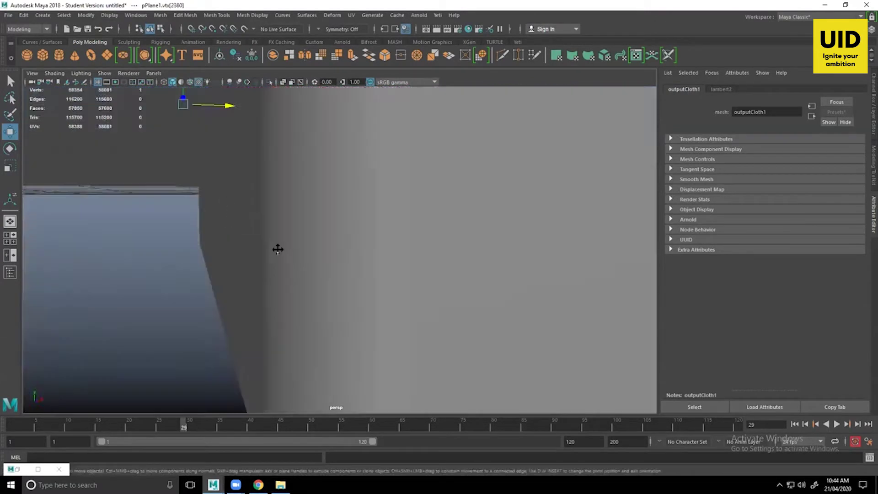
- Nudge a vertex at the upper edge of the cloth's side fold sideways using soft selection
alt+right_drag(279, 249, 397, 275)
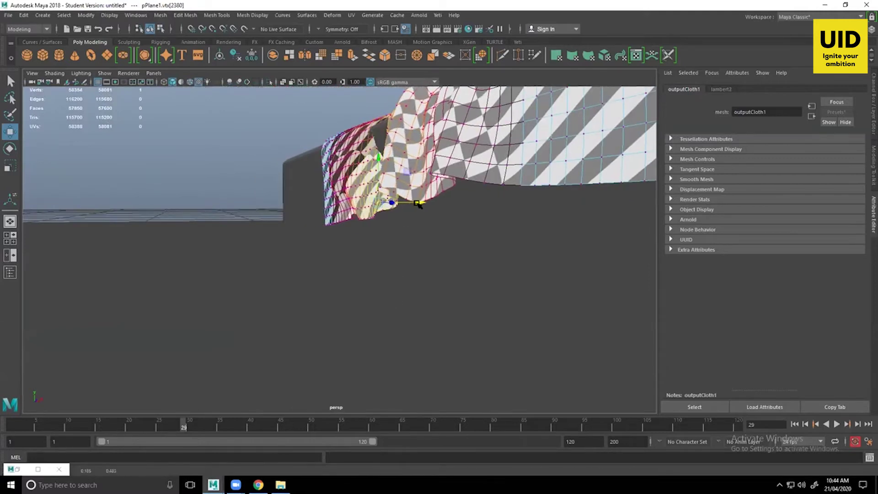
mouse_move(413, 204)
alt+mouse_down()
mouse_move(419, 223)
mouse_move(417, 215)
alt+mouse_up()
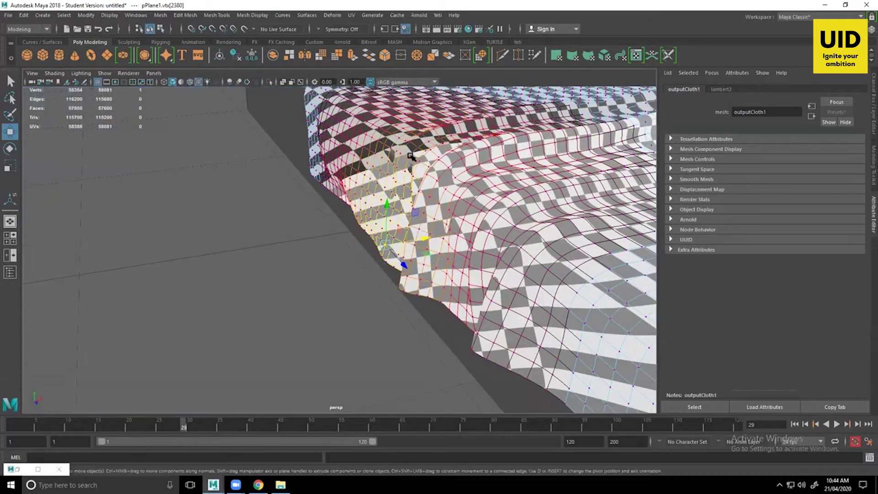
click(407, 157)
drag(441, 149, 435, 151)
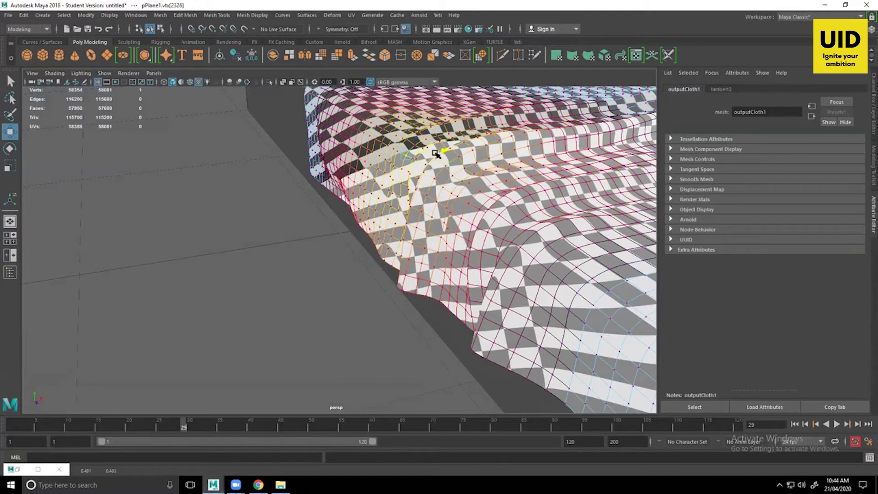
- Select two vertices along the hem of the cloth's side overhang and shift them with soft selection
mouse_move(487, 196)
alt+mouse_down()
mouse_move(529, 232)
mouse_move(452, 227)
mouse_move(486, 221)
mouse_move(497, 242)
mouse_move(495, 229)
mouse_move(555, 208)
mouse_move(591, 214)
alt+mouse_up()
click(494, 231)
key(5)
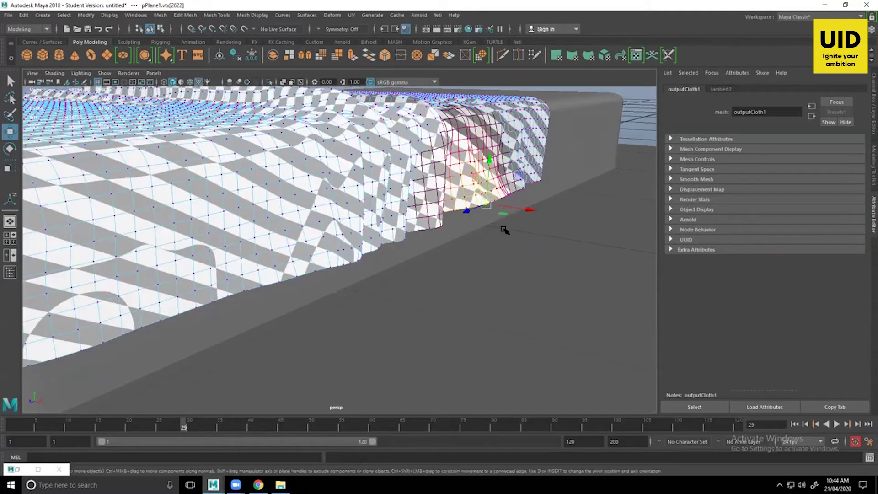
alt+drag(506, 224, 621, 220)
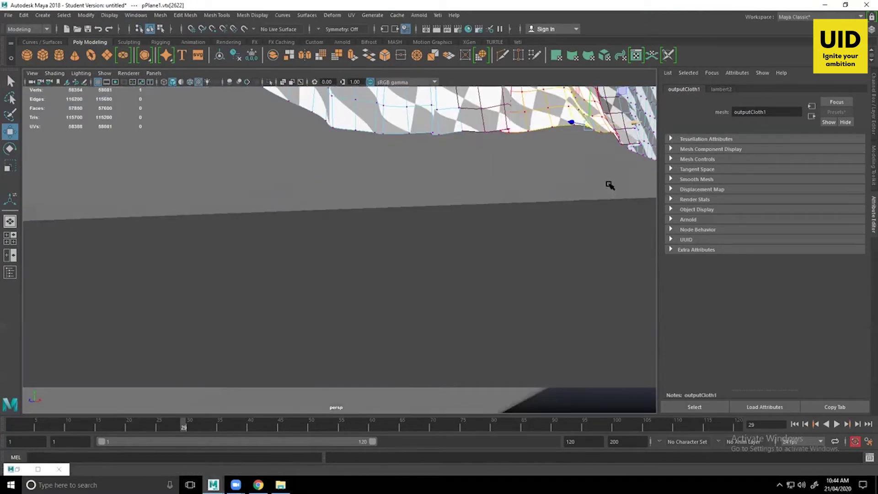
alt+drag(609, 186, 593, 159)
click(577, 171)
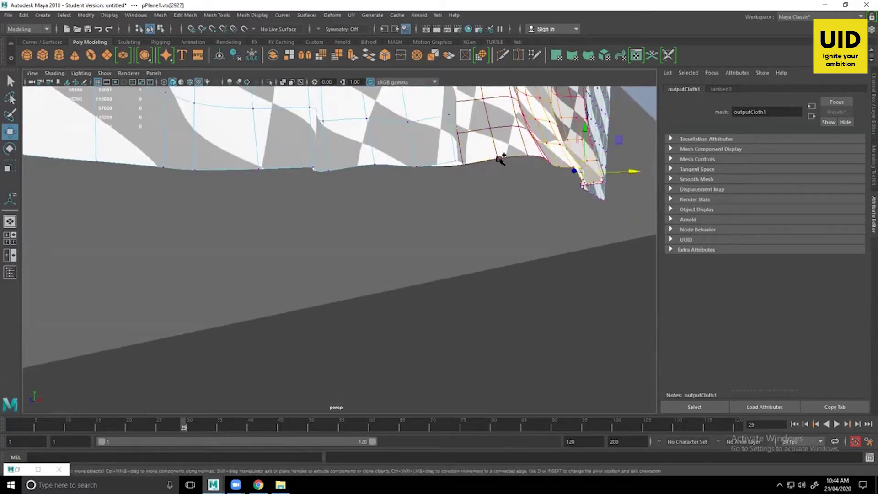
shift+click(498, 159)
drag(591, 165, 498, 220)
- Nudge another vertex near the hem of the side overhang, return to object mode and deselect the cloth
click(235, 166)
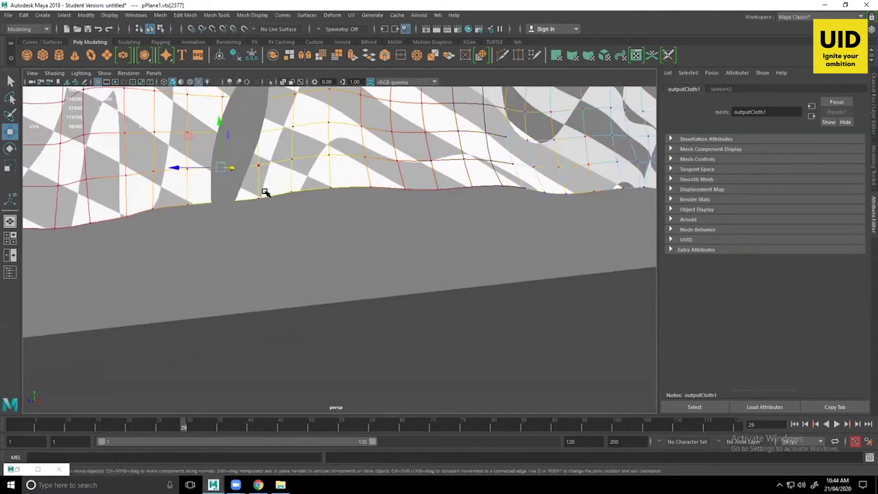
alt+drag(352, 196, 215, 239)
click(232, 240)
click(250, 144)
drag(223, 147, 215, 146)
scroll(282, 157, down, 5)
right_drag(310, 145, 348, 133)
scroll(157, 170, down, 4)
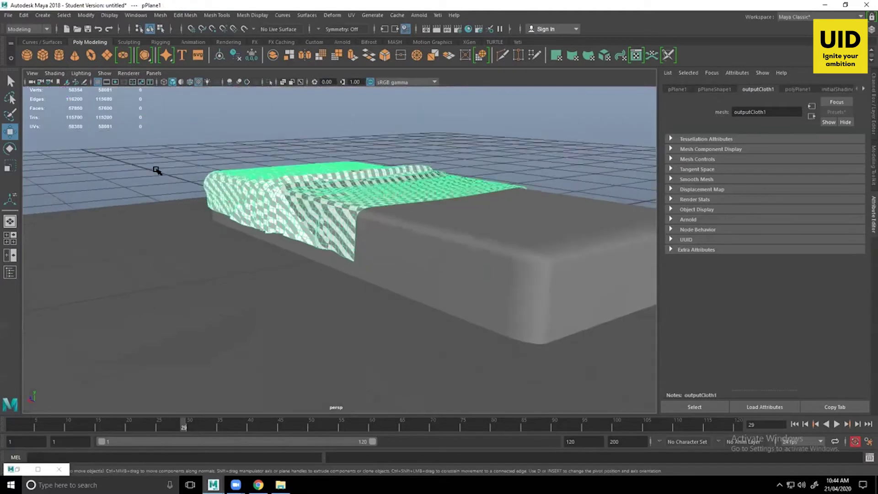
click(157, 170)
- Start a new scene, discarding the unsaved cloth scene
alt+drag(157, 170, 445, 225)
scroll(449, 314, down, 4)
alt+drag(465, 314, 302, 279)
scroll(507, 326, down, 2)
click(8, 15)
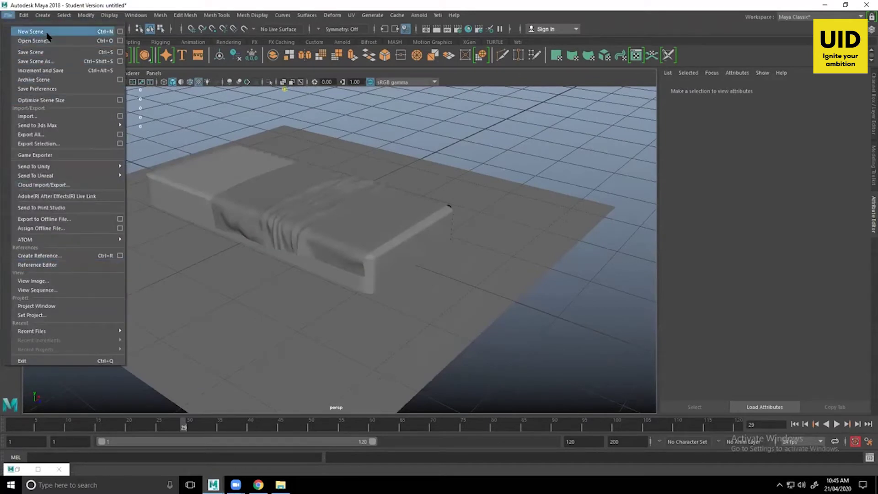
click(27, 31)
click(437, 244)
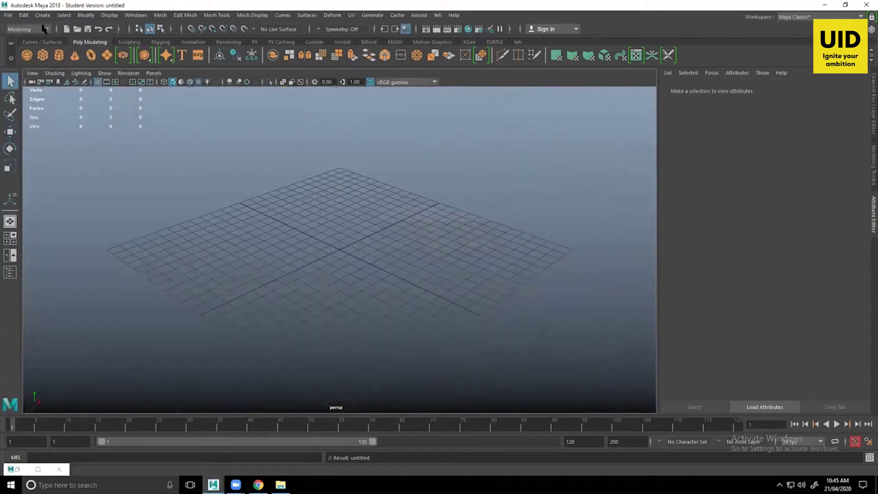
- Open the scene PUBG AIRDROP.mb from the Desktop folder and accept the student version notice
click(10, 16)
click(33, 40)
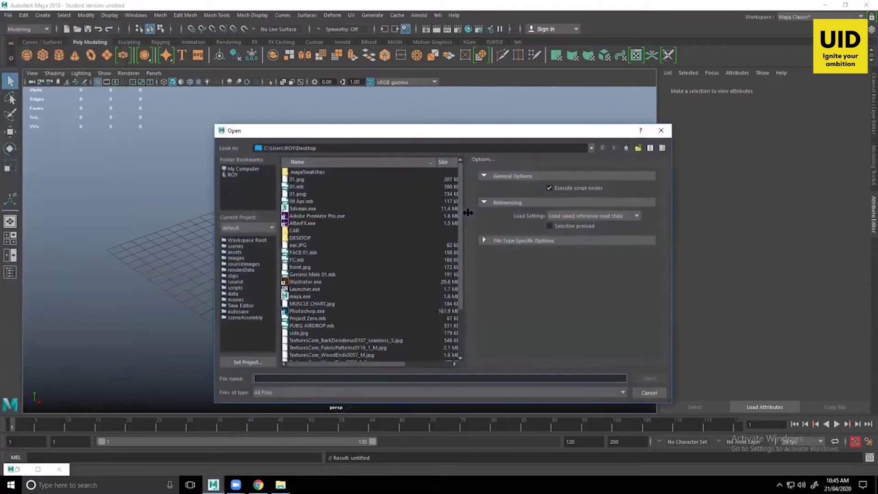
click(233, 175)
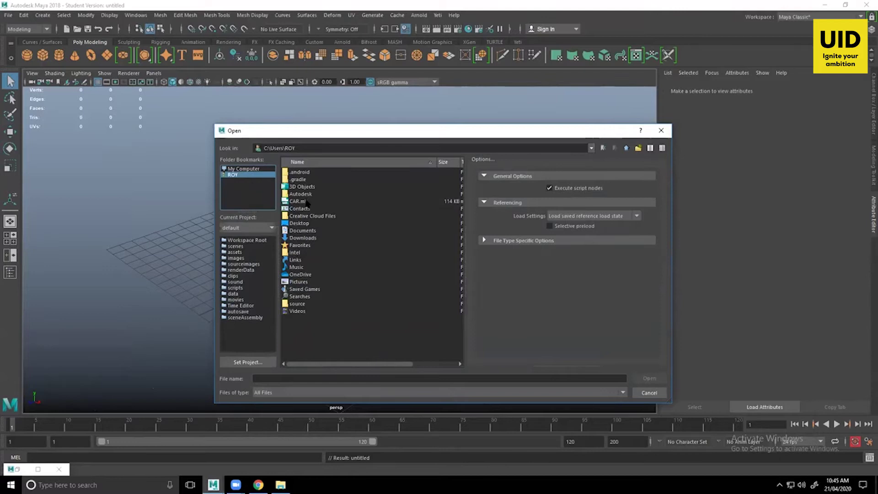
double_click(299, 223)
scroll(358, 350, down, 3)
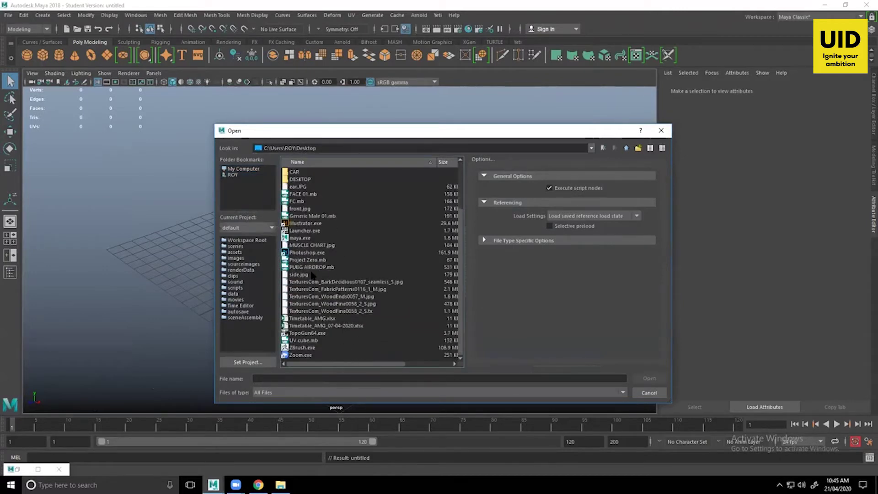
click(312, 267)
click(654, 379)
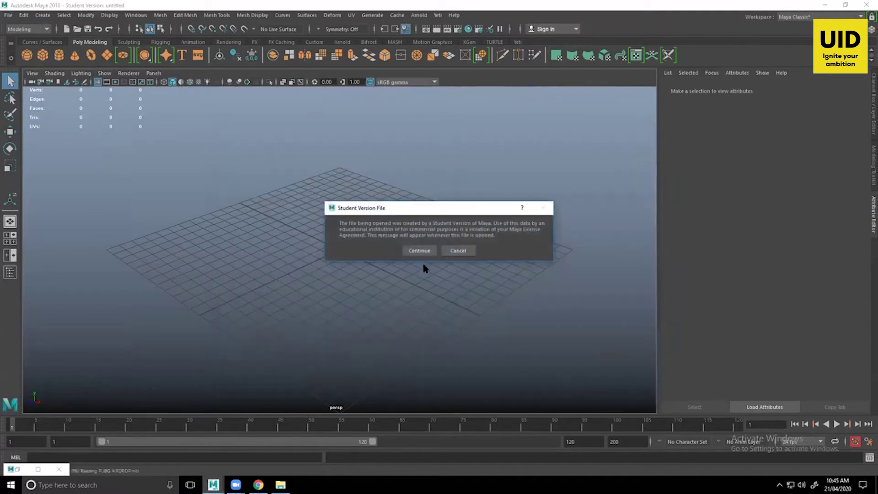
click(417, 250)
- Examine the airdrop crate from several sides, including its draped cover, straps and corner folds
alt+drag(559, 343, 507, 334)
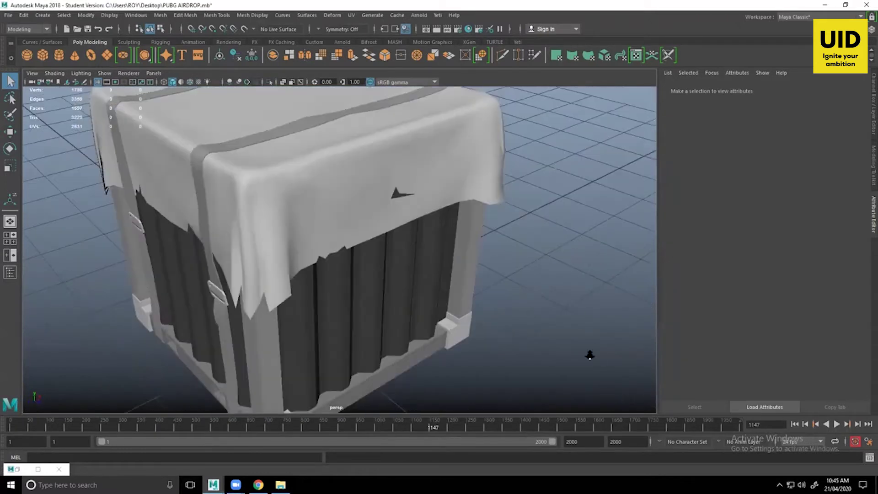
scroll(471, 315, down, 5)
alt+drag(403, 306, 521, 279)
scroll(476, 349, up, 4)
scroll(520, 279, up, 2)
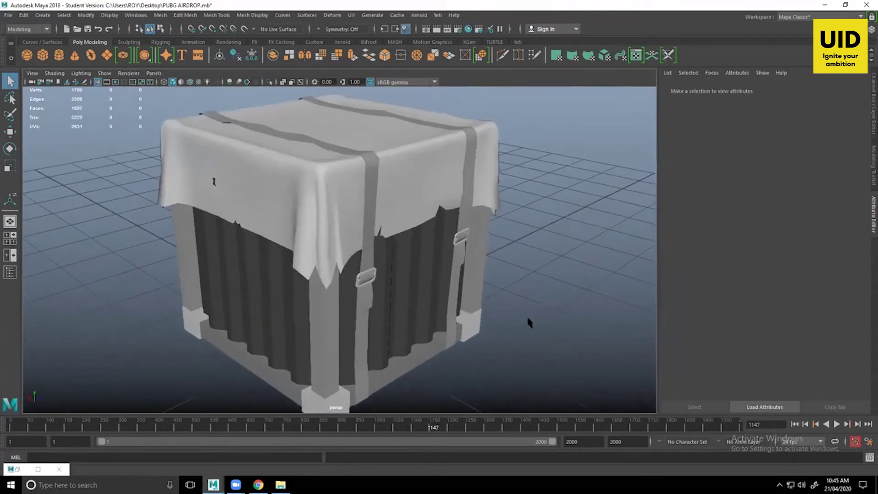
scroll(484, 311, down, 3)
mouse_move(515, 317)
alt+mouse_down()
mouse_move(543, 321)
mouse_move(492, 335)
mouse_move(517, 327)
alt+mouse_up()
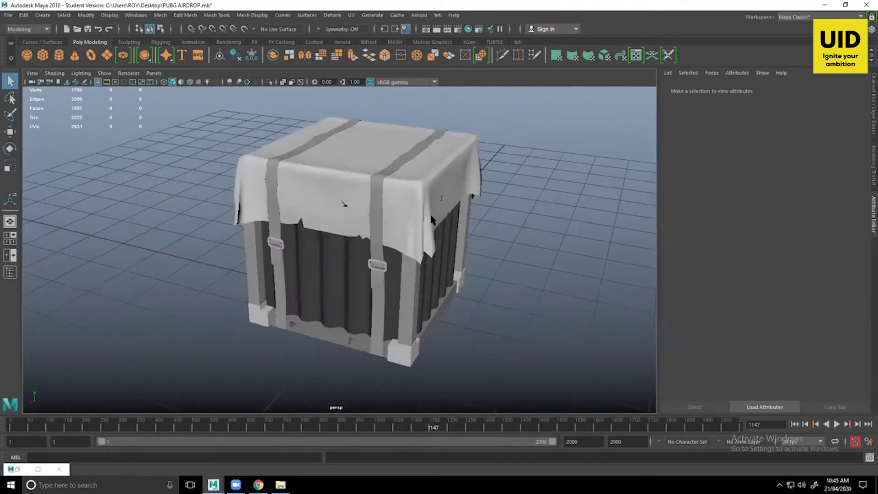
click(431, 217)
alt+drag(484, 256, 513, 246)
alt+middle_drag(583, 253, 521, 250)
click(529, 266)
alt+drag(529, 267, 513, 271)
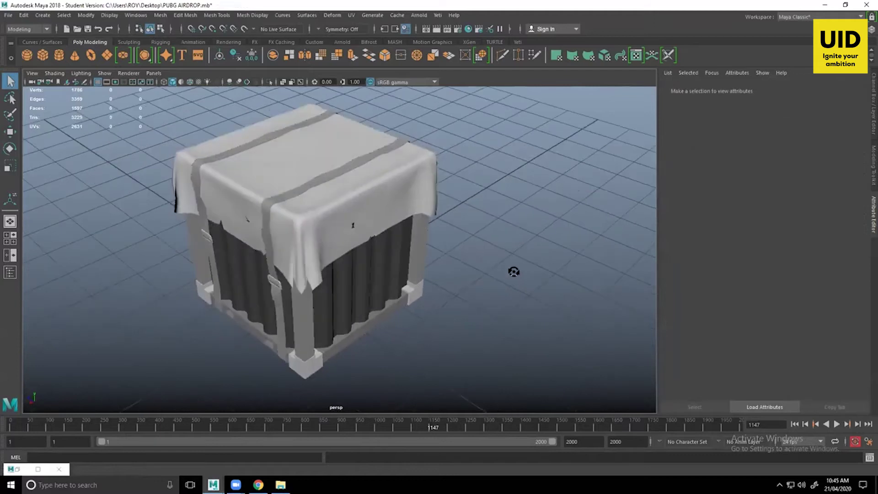
- Select the crate's draped cover, examine its mesh from the sides and above, and deselect it
click(427, 201)
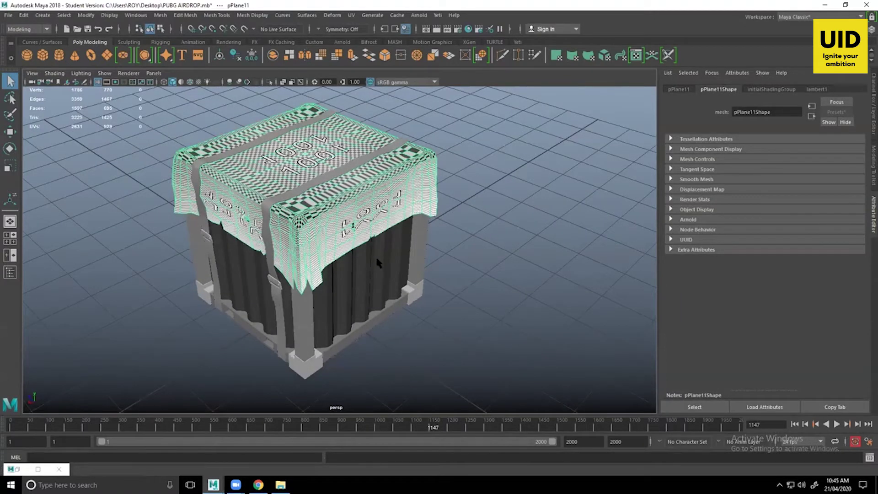
alt+drag(410, 205, 434, 220)
alt+drag(529, 260, 489, 256)
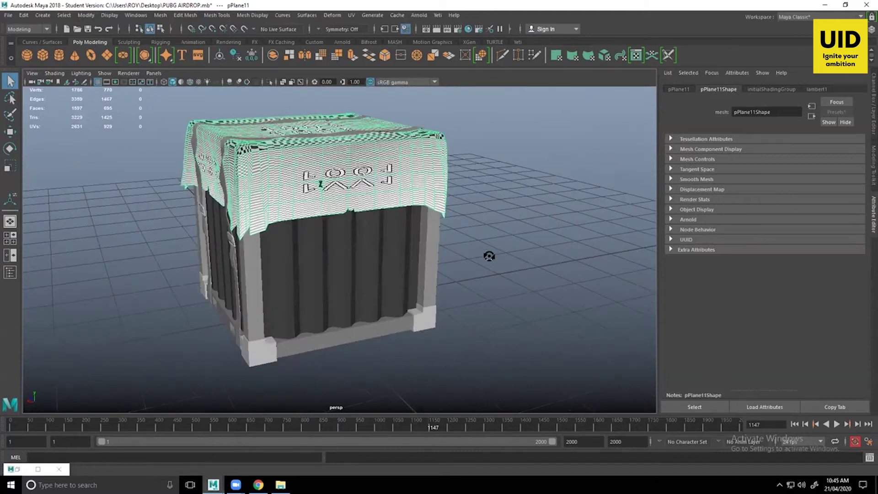
alt+drag(432, 257, 391, 170)
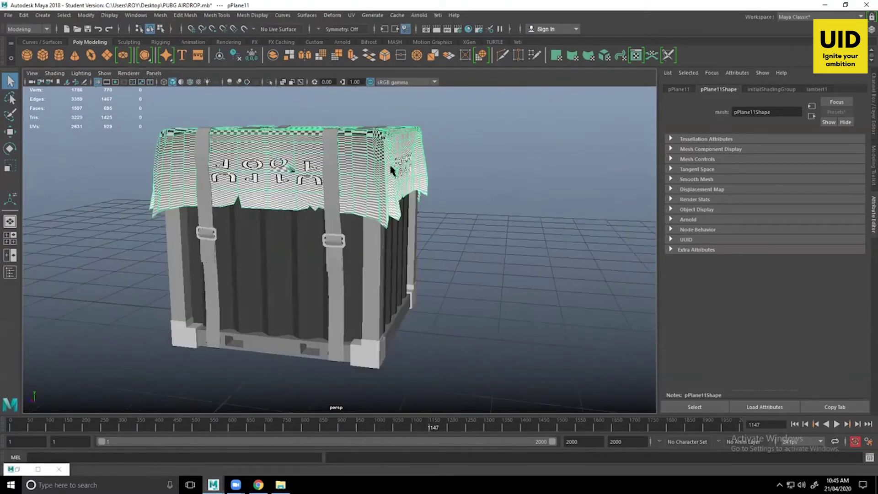
alt+drag(381, 247, 421, 286)
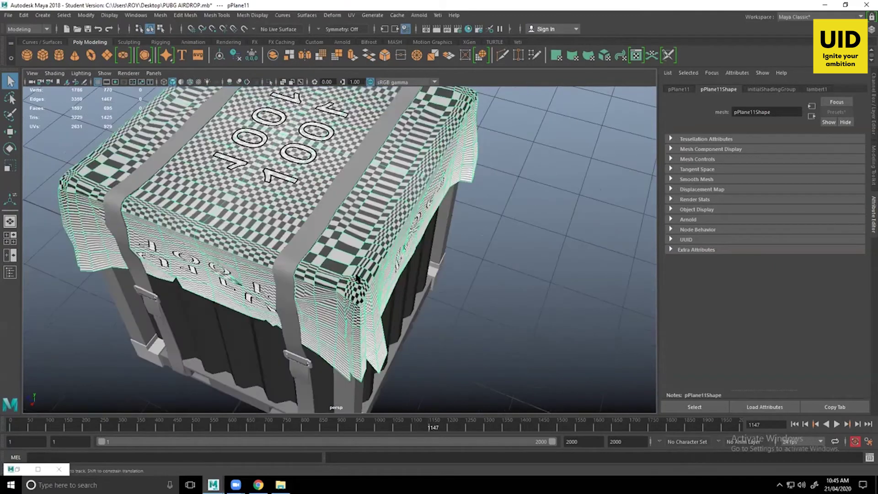
alt+drag(357, 277, 405, 297)
click(574, 316)
scroll(403, 279, up, 5)
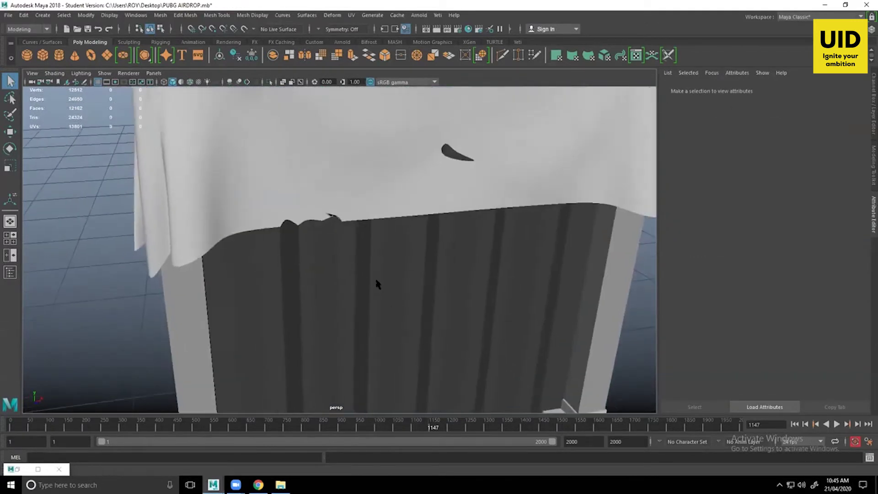
- Compare the cover's unsmoothed mesh with its smooth mesh preview, leaving the smooth preview on
click(351, 175)
key(1)
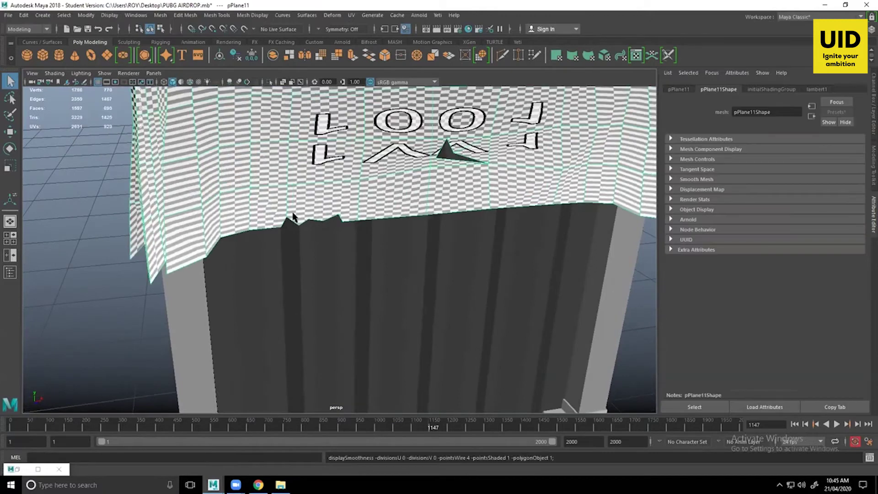
alt+drag(520, 171, 344, 185)
scroll(373, 212, up, 2)
key(3)
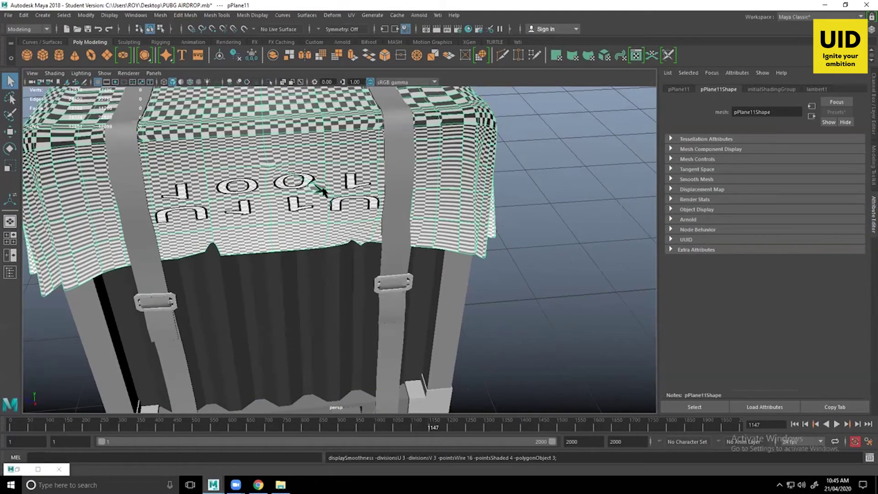
click(552, 182)
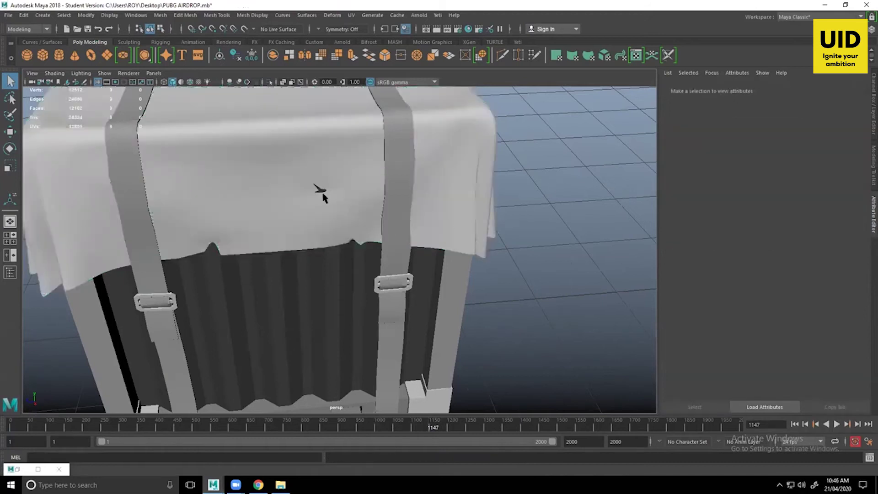
- Select the crate's draped cover and examine its checker pattern across the top, front and side
alt+drag(449, 241, 440, 222)
click(357, 184)
alt+right_drag(439, 222, 580, 275)
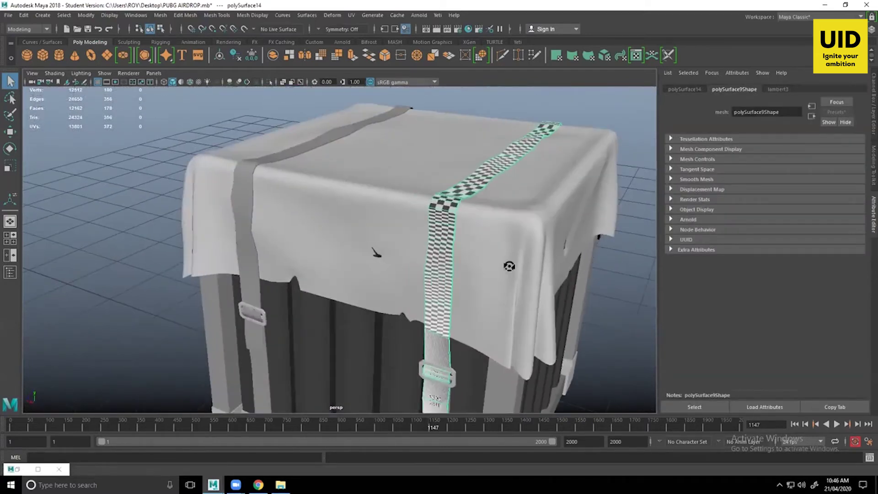
alt+drag(509, 266, 539, 219)
click(534, 223)
alt+drag(482, 250, 535, 272)
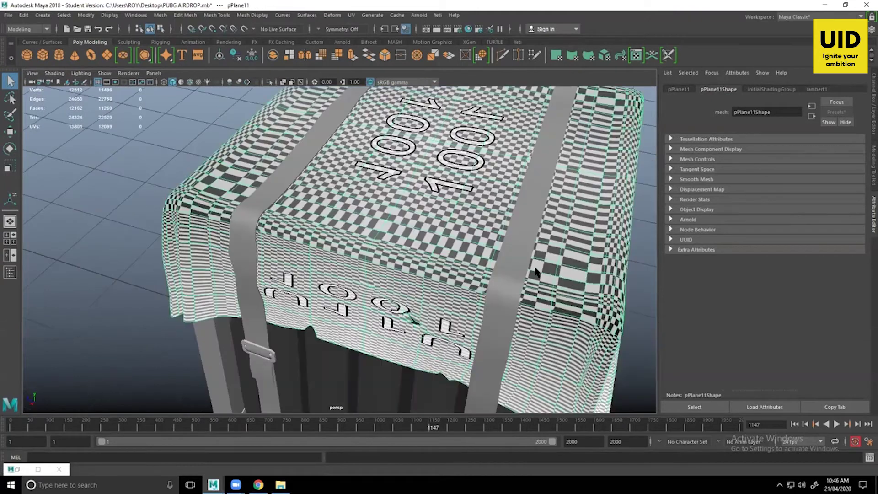
alt+drag(461, 243, 436, 249)
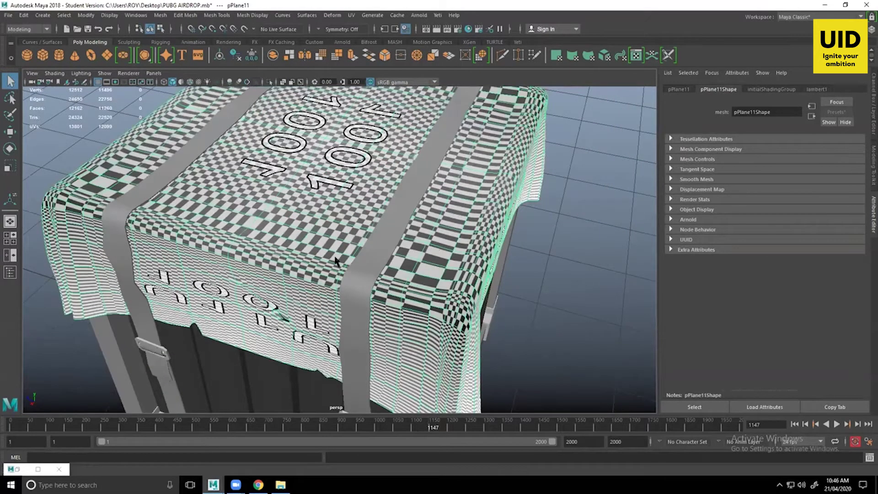
alt+drag(335, 260, 366, 227)
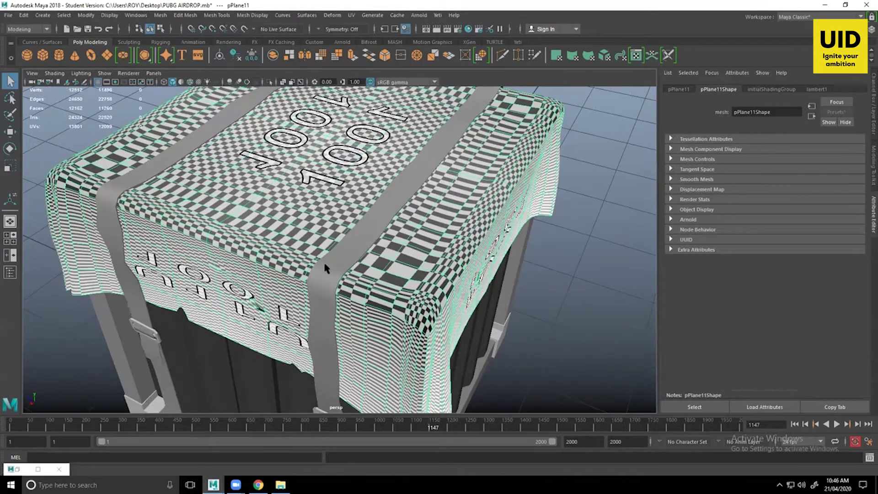
alt+drag(423, 235, 461, 205)
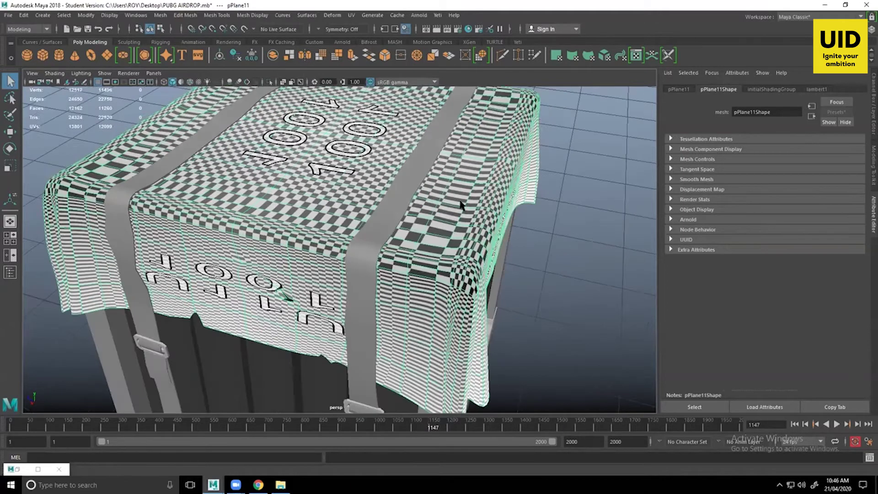
alt+drag(406, 233, 422, 242)
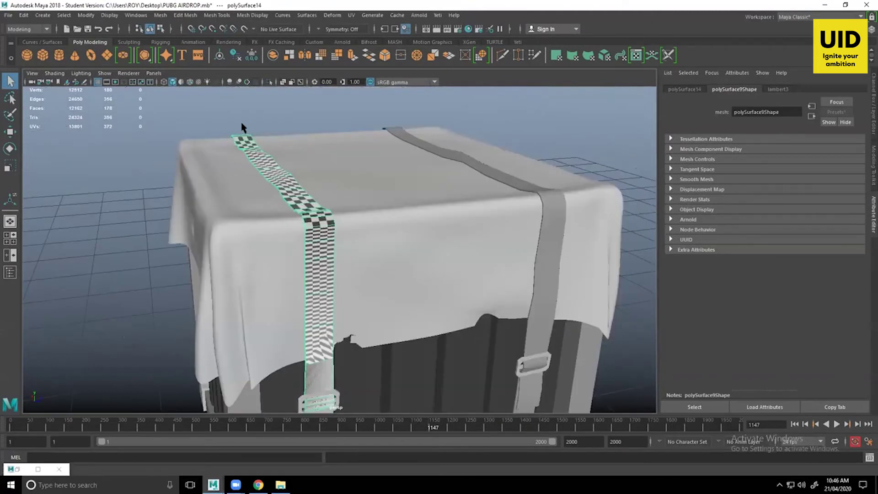
- Compare the checker patterns of the cover, straps and side panel while viewing the crate from several sides
alt+drag(297, 162, 349, 198)
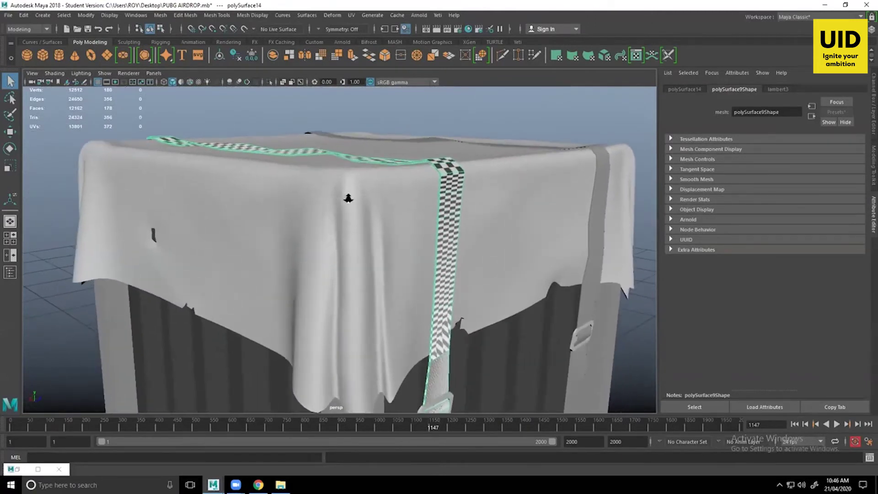
click(340, 177)
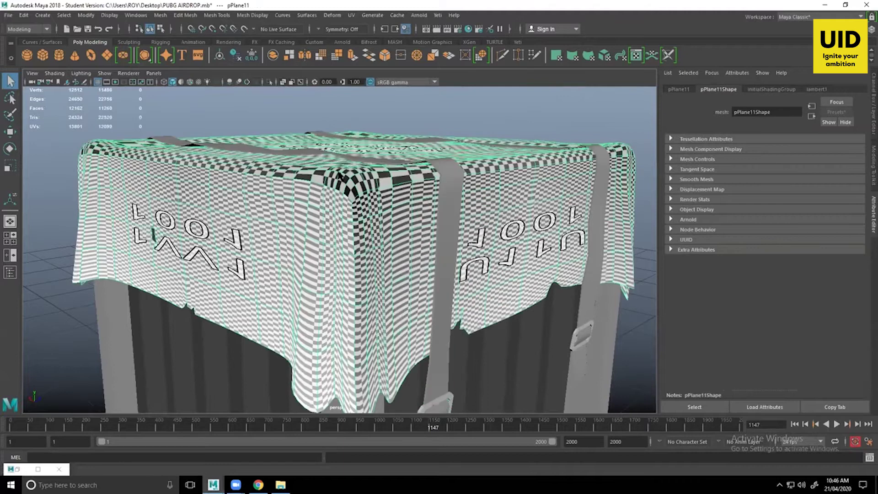
click(360, 168)
alt+drag(465, 262, 370, 261)
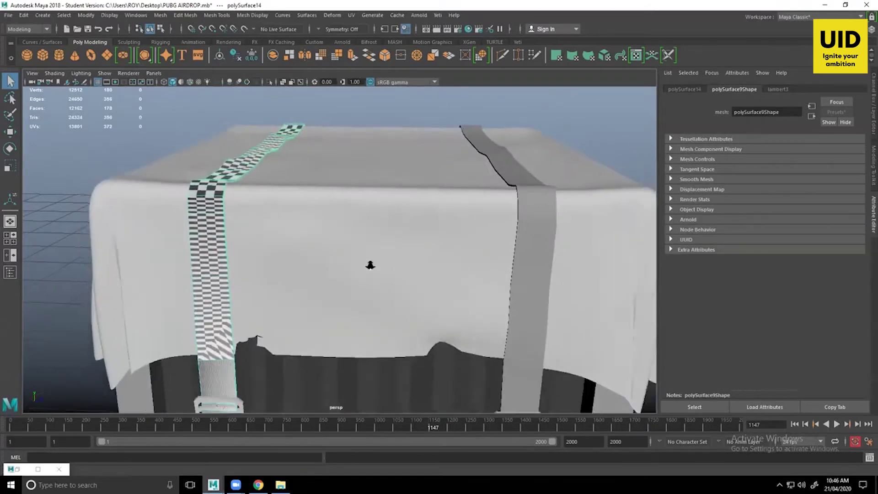
scroll(371, 262, down, 5)
alt+middle_drag(418, 347, 402, 291)
click(398, 288)
alt+drag(649, 383, 603, 383)
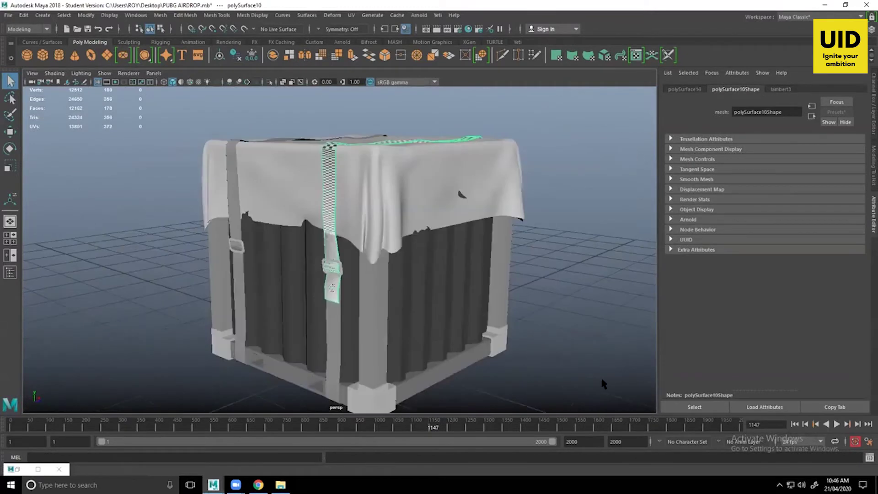
click(603, 383)
click(384, 345)
alt+middle_drag(384, 345, 392, 312)
alt+drag(472, 337, 473, 311)
click(406, 266)
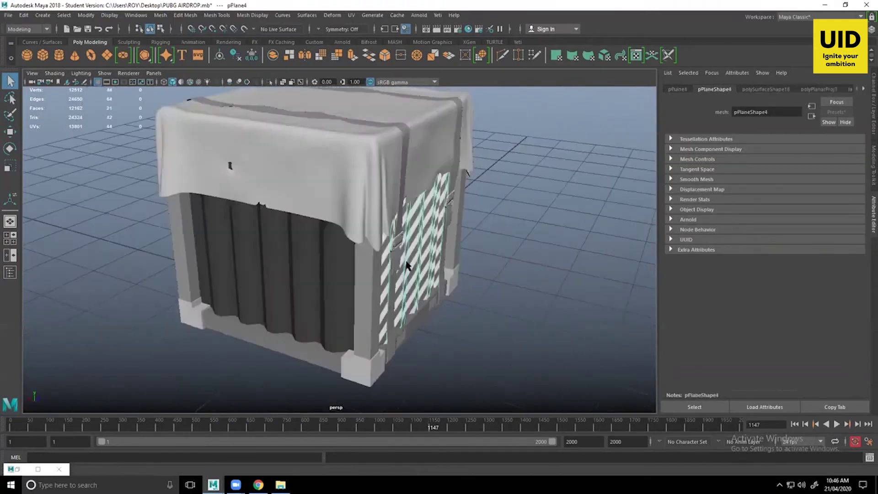
- Select the draped cover and switch to the UV Editing workspace, bringing its UV layout into view
click(330, 189)
alt+drag(341, 197, 365, 231)
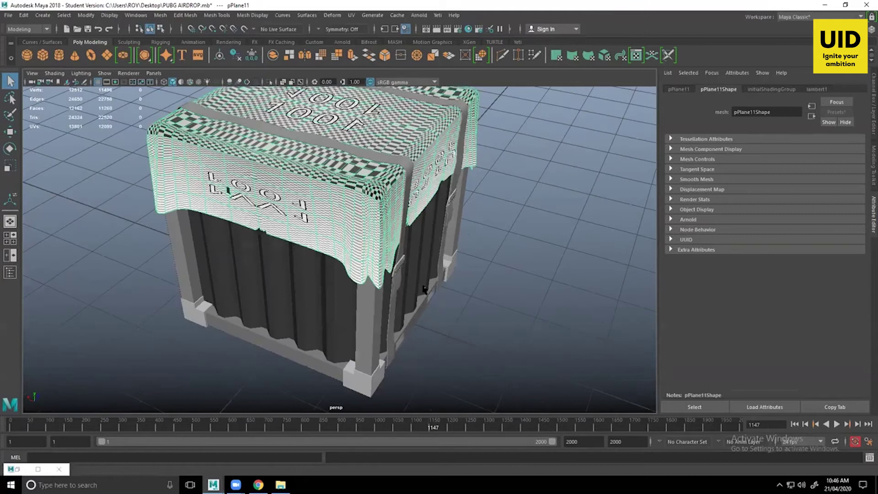
alt+drag(325, 268, 347, 293)
click(799, 20)
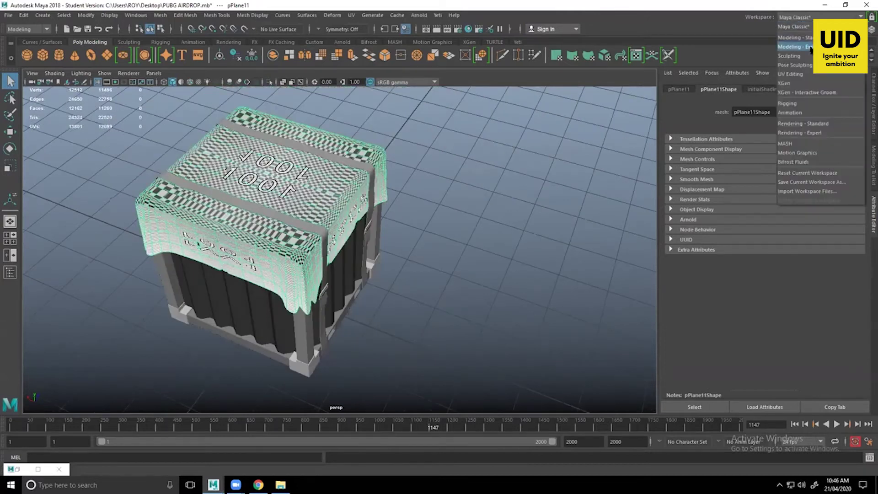
click(796, 74)
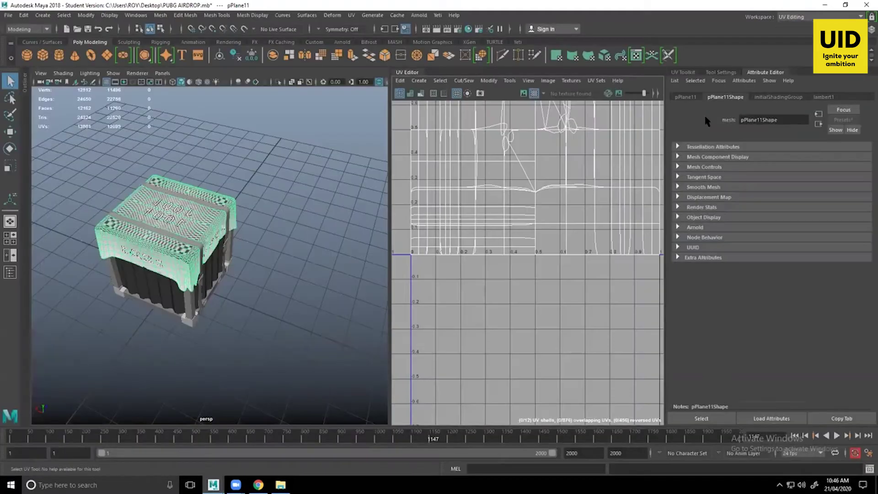
alt+middle_drag(505, 350, 539, 474)
scroll(598, 275, down, 2)
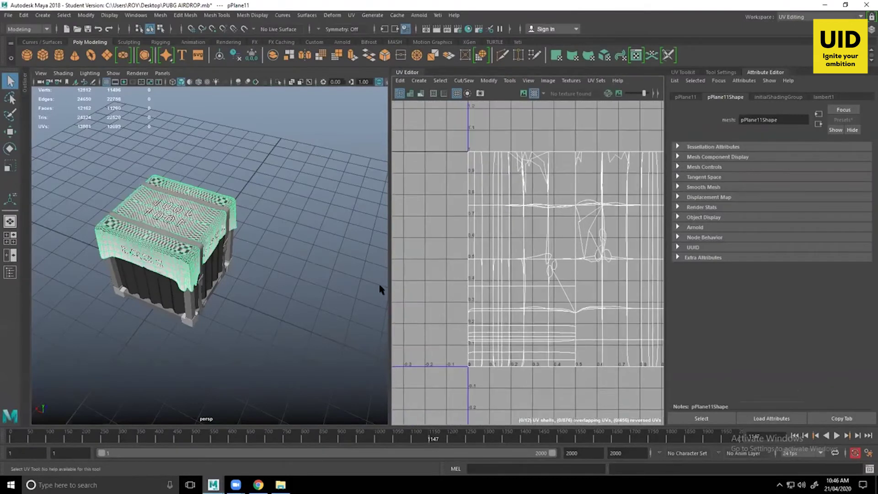
- Examine the cover's checker pattern for UV stretching on the top, sides, edges and corner folds
alt+drag(200, 313, 182, 310)
alt+middle_drag(357, 317, 376, 334)
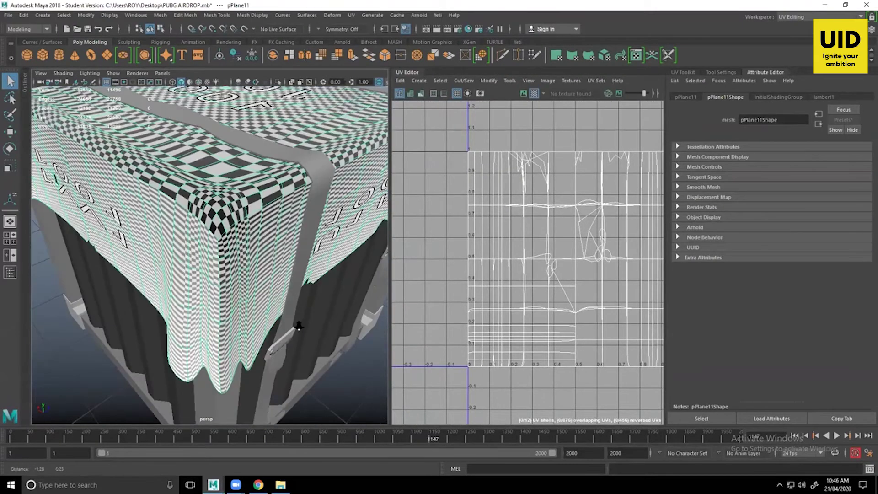
alt+drag(298, 330, 247, 348)
alt+right_drag(258, 311, 302, 311)
alt+middle_drag(220, 318, 268, 279)
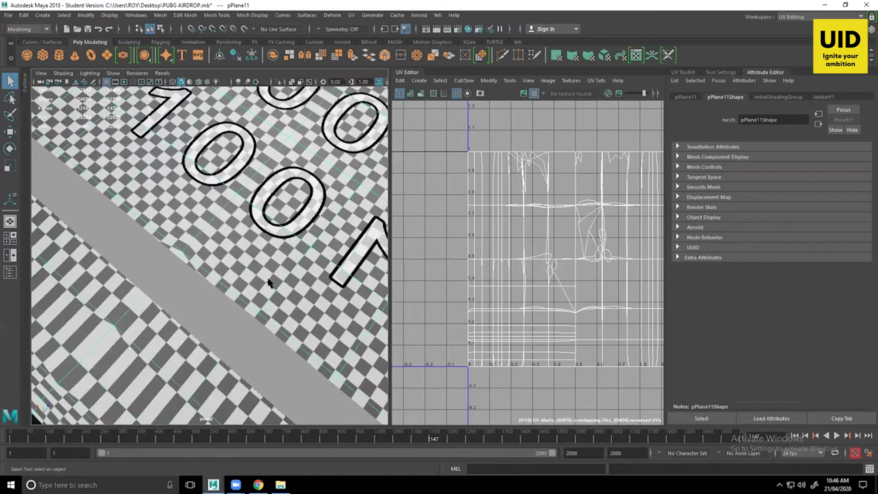
alt+drag(249, 313, 284, 259)
alt+drag(178, 180, 161, 138)
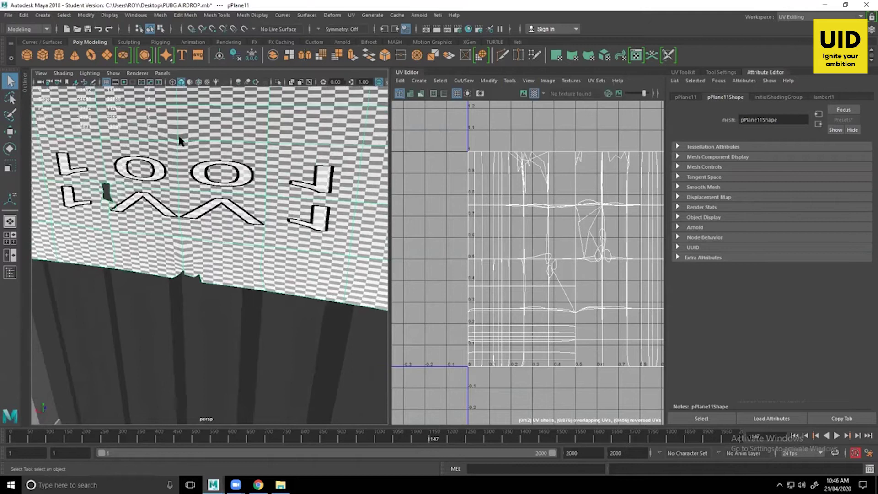
alt+drag(275, 191, 188, 210)
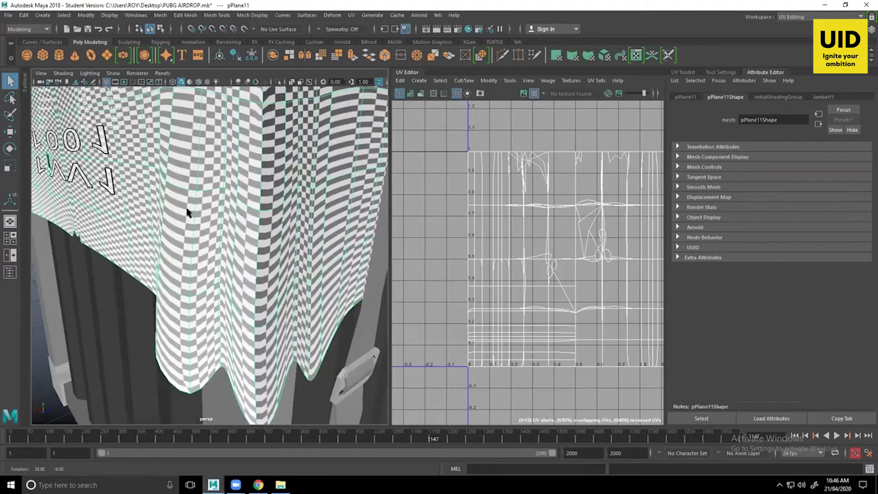
alt+drag(283, 301, 224, 291)
scroll(274, 289, up, 2)
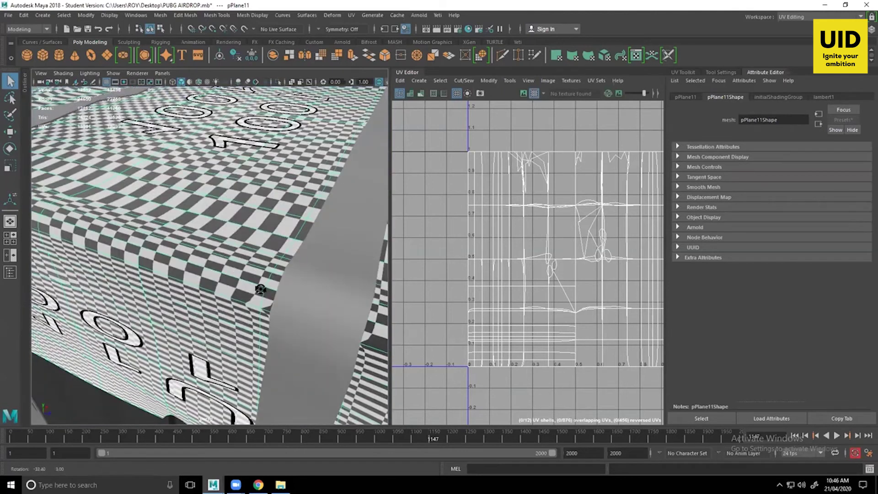
scroll(256, 297, up, 1)
scroll(233, 250, down, 3)
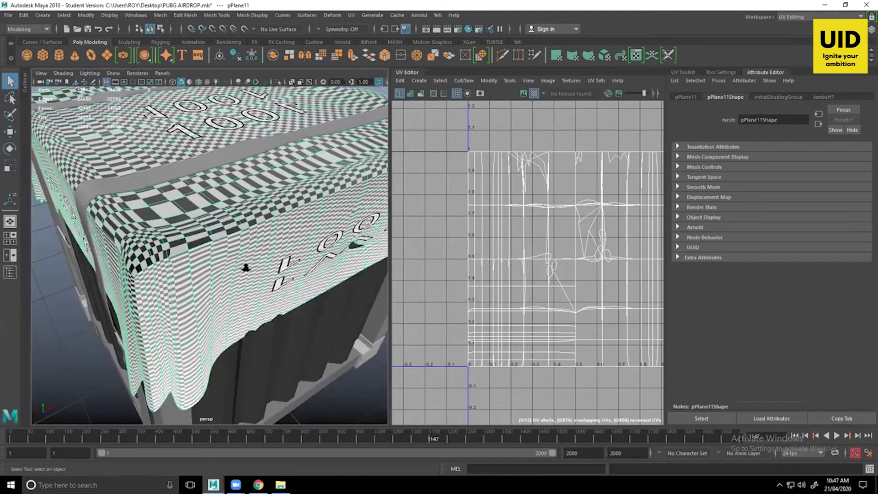
scroll(245, 267, down, 2)
scroll(219, 248, down, 3)
alt+drag(368, 251, 415, 246)
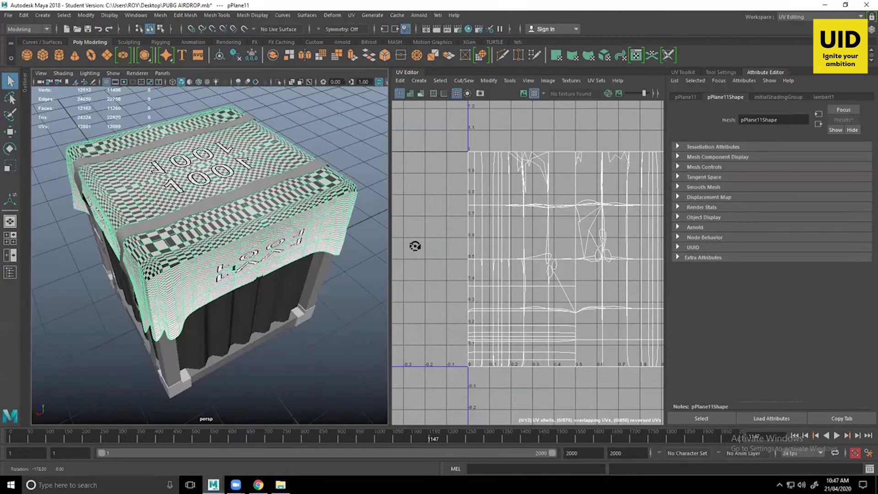
- Assign a new Lambert material to the cover and connect a File texture to its color
right_drag(294, 227, 308, 449)
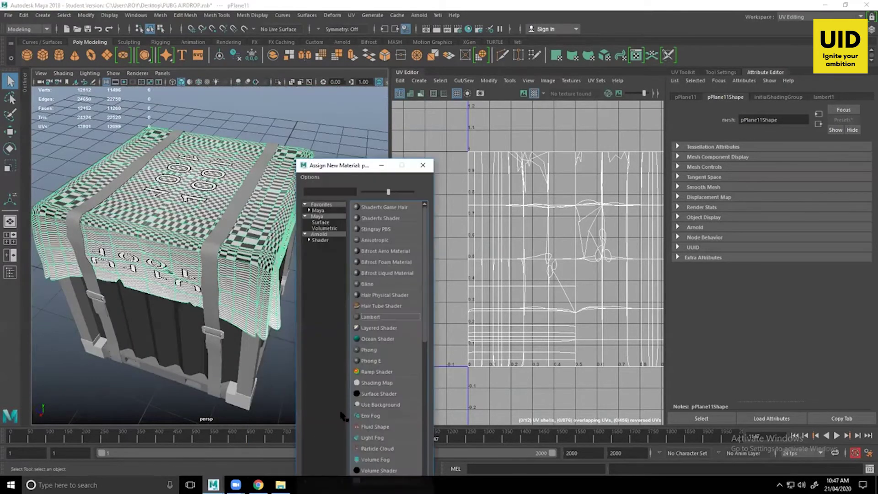
click(377, 317)
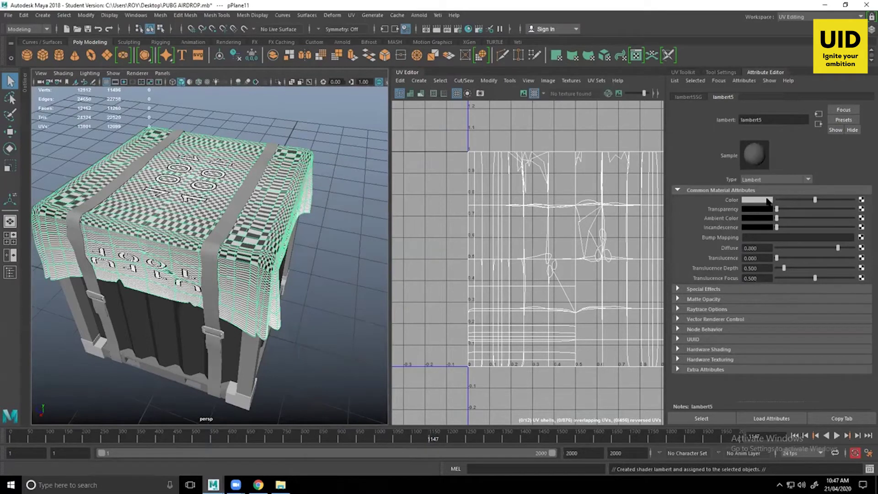
click(861, 200)
click(390, 168)
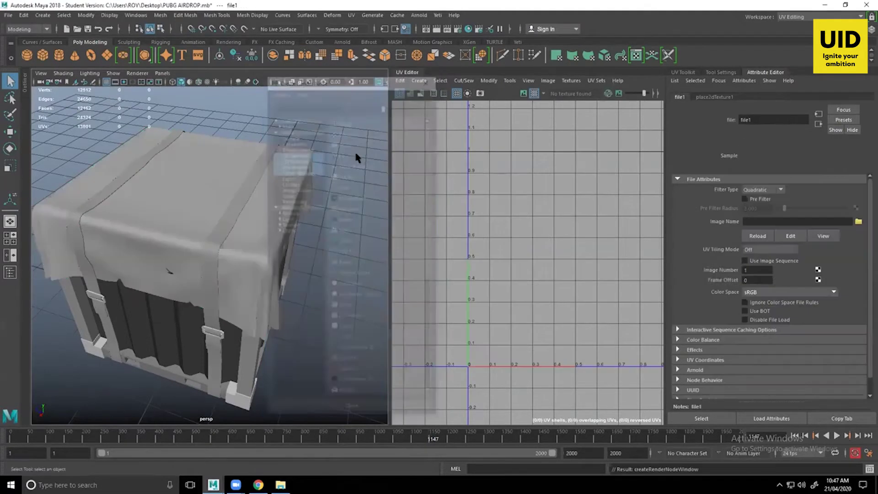
- Load TexturesCom_FabricPatterns0116_1_M.jpg from the Desktop as the texture image and show textures in the viewport
click(858, 222)
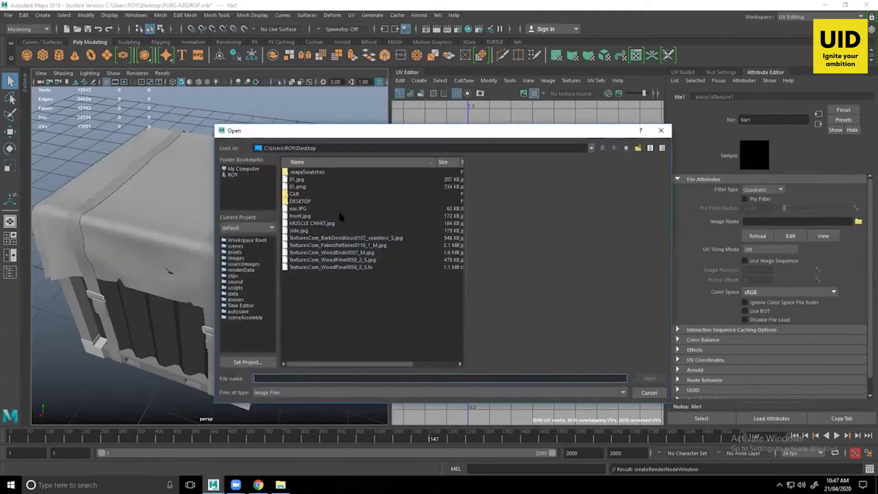
click(310, 238)
click(311, 245)
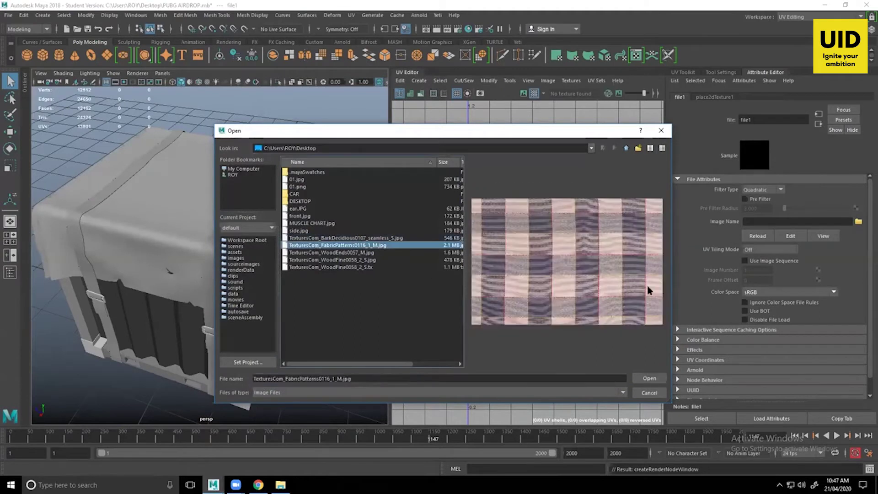
click(649, 378)
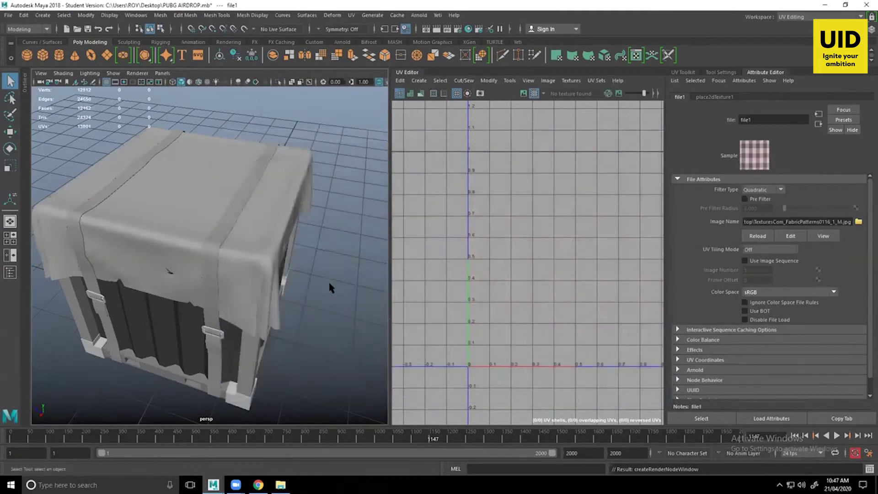
alt+middle_drag(316, 285, 319, 284)
key(6)
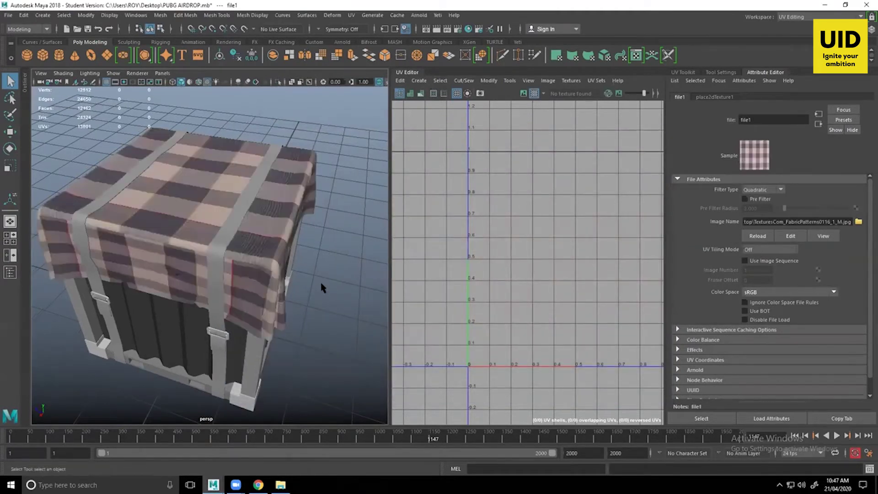
- Deselect everything and examine the plaid fabric on the whole crate and close up at a cover corner
click(333, 289)
alt+drag(332, 289, 197, 329)
alt+right_drag(197, 329, 152, 308)
alt+drag(175, 297, 166, 231)
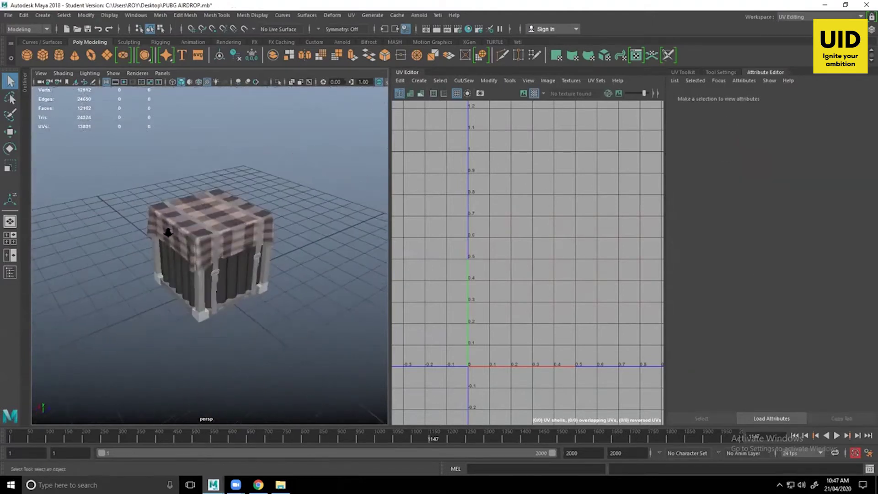
alt+right_drag(166, 231, 258, 330)
scroll(210, 286, up, 5)
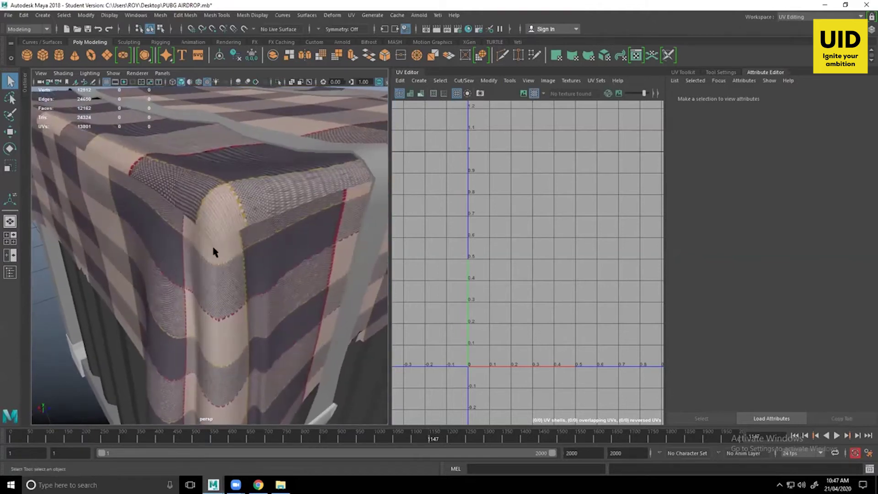
- Compare the cover corner's fabric with its checker pattern, and turn off the checker display with the cover selected
click(279, 209)
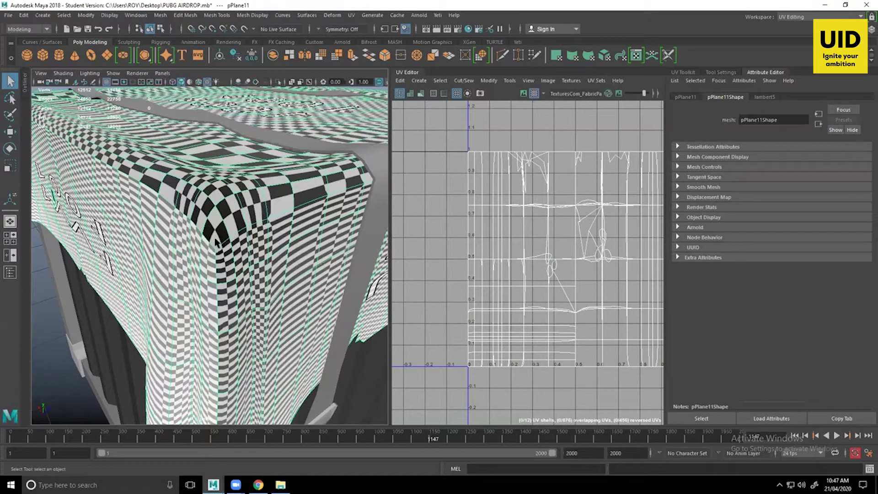
click(45, 301)
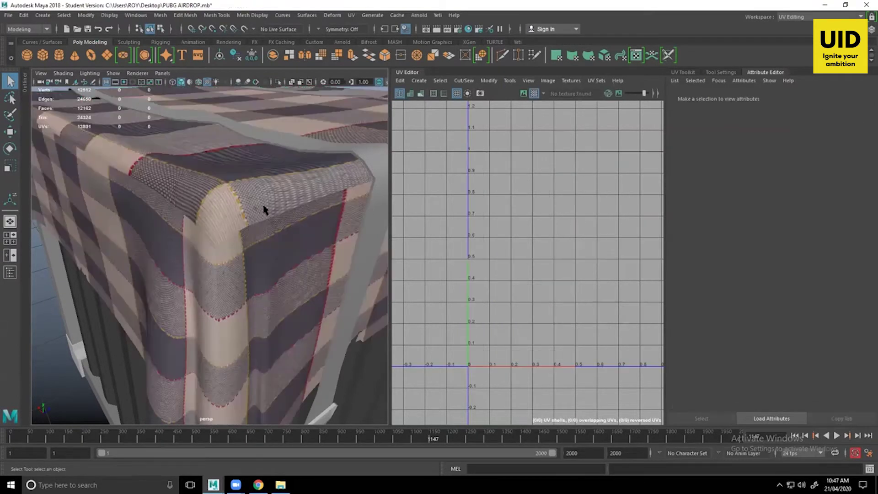
click(309, 182)
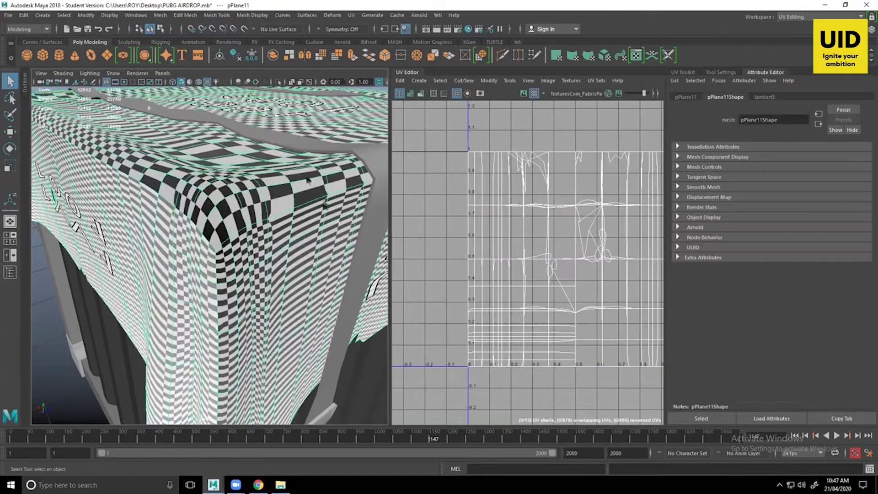
click(534, 94)
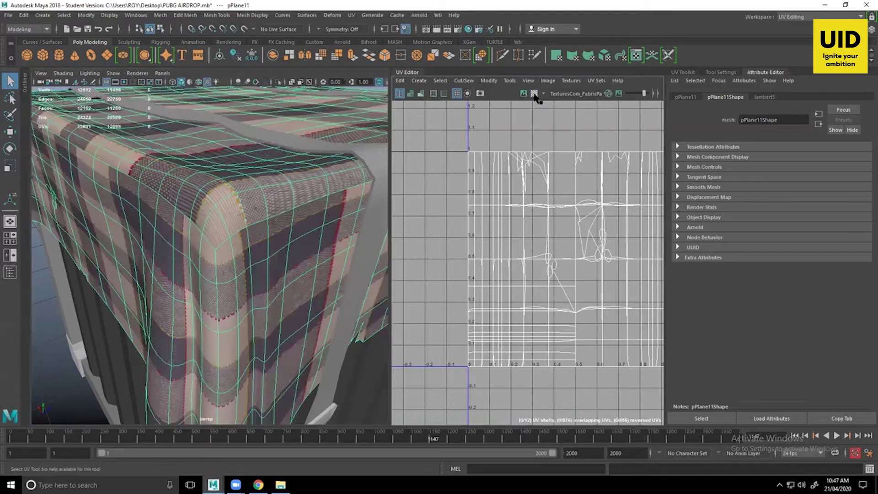
- Turn the checker display back on for the selected cover and examine the pattern across its top, sides and corners
click(534, 94)
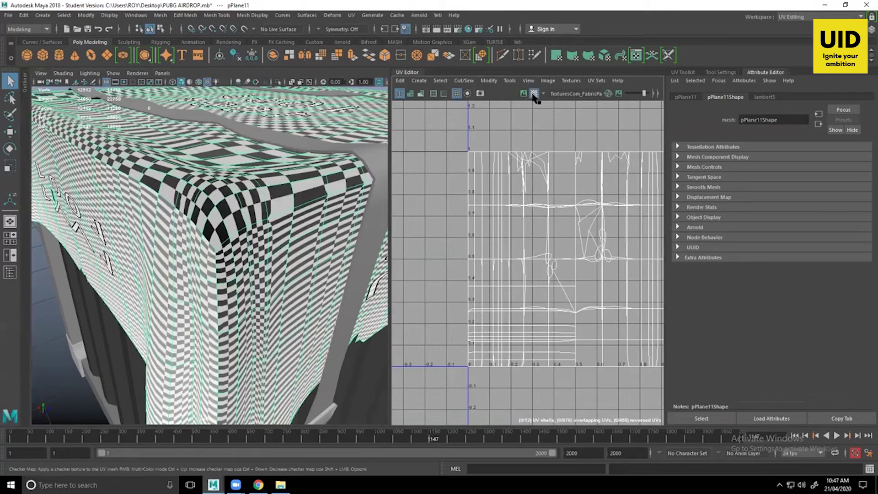
alt+drag(268, 297, 226, 311)
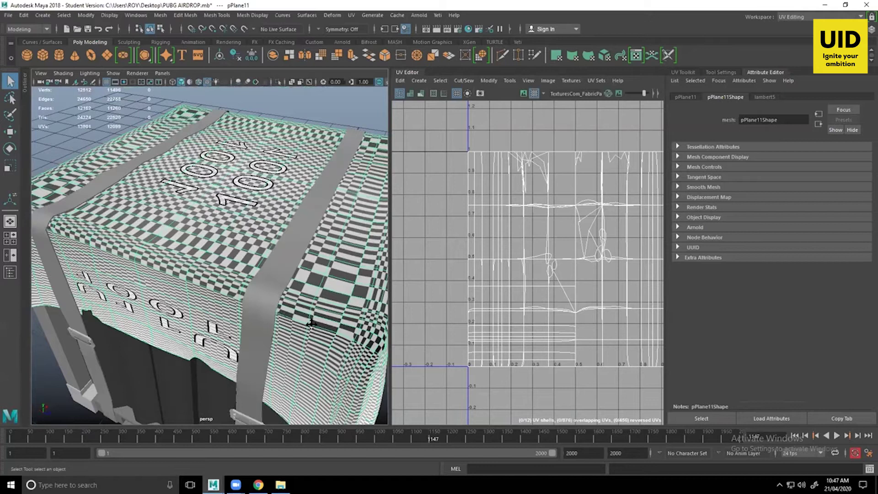
alt+drag(311, 323, 299, 341)
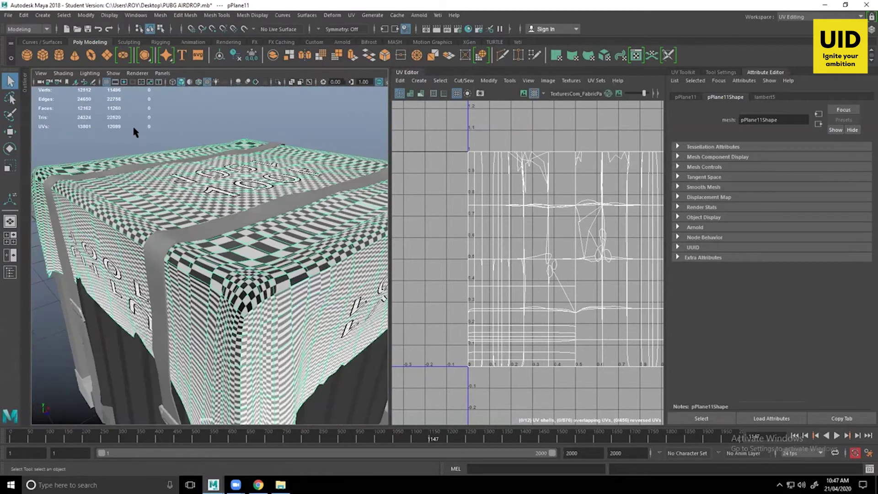
- Deselect the cover and examine how the plaid fabric lines up at the cover's corners and edges
click(133, 128)
alt+drag(350, 314, 280, 242)
scroll(295, 247, up, 4)
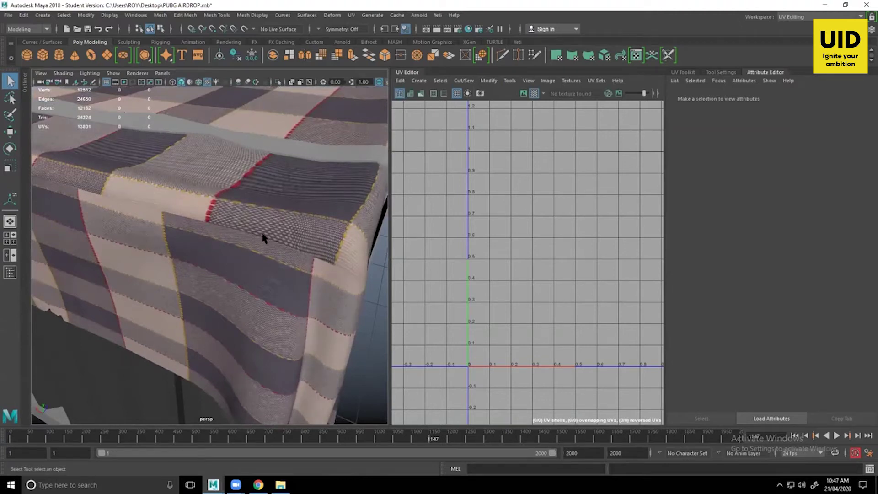
alt+drag(271, 267, 20, 264)
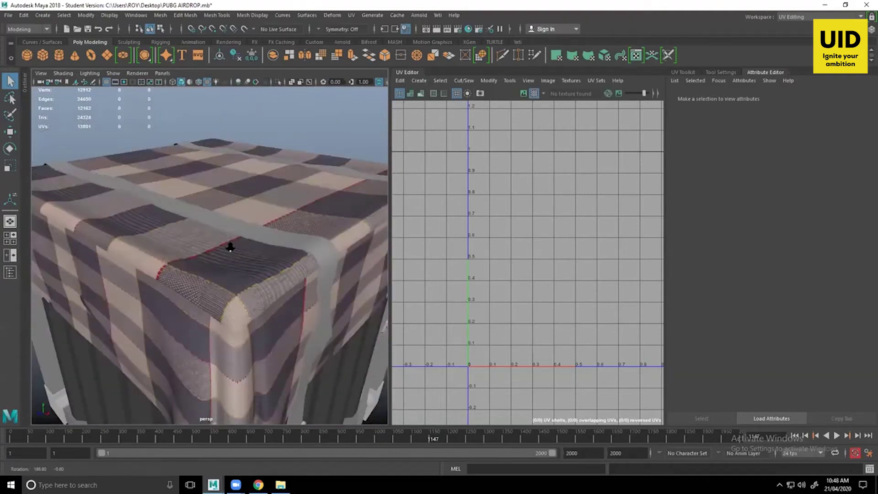
alt+right_drag(229, 245, 224, 269)
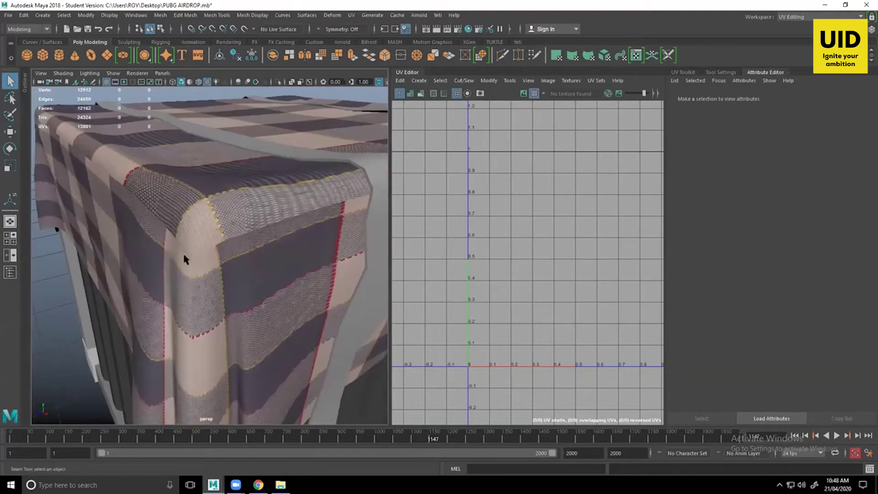
alt+right_drag(278, 276, 214, 267)
alt+drag(231, 274, 249, 270)
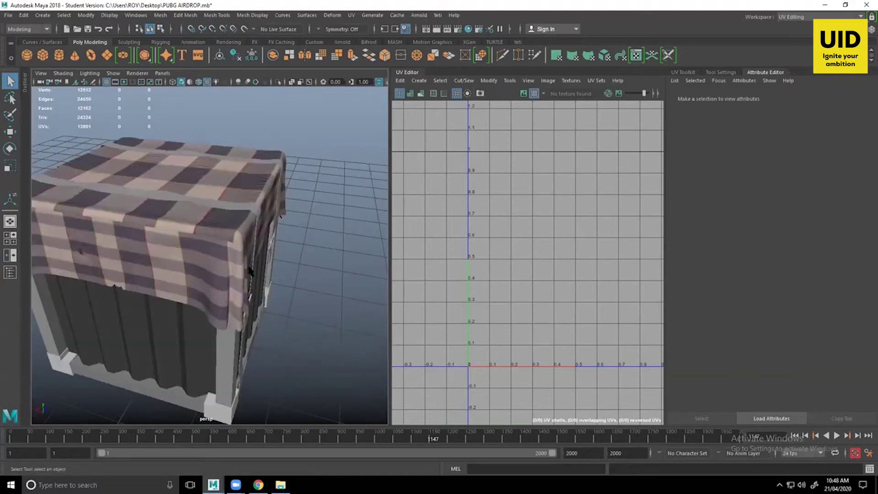
alt+right_drag(240, 271, 265, 267)
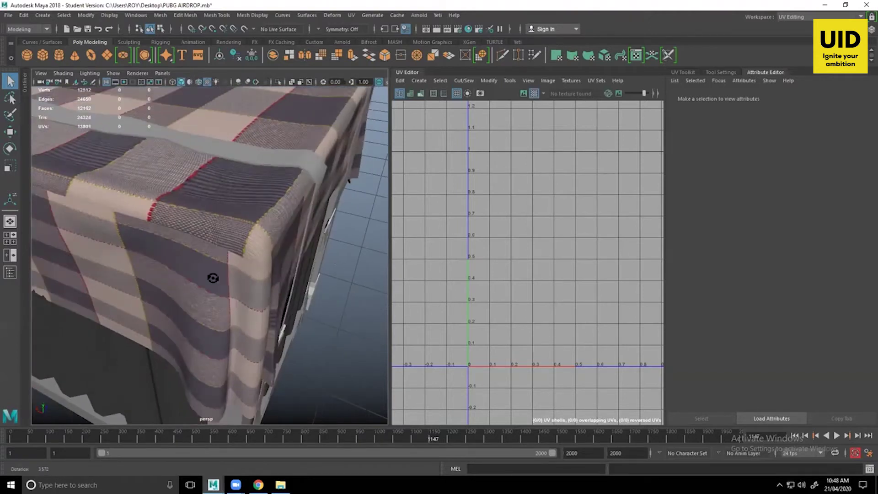
- Examine the plaid fabric around the whole crate, including the top, the hanging folds and the side faces
alt+drag(171, 264, 282, 204)
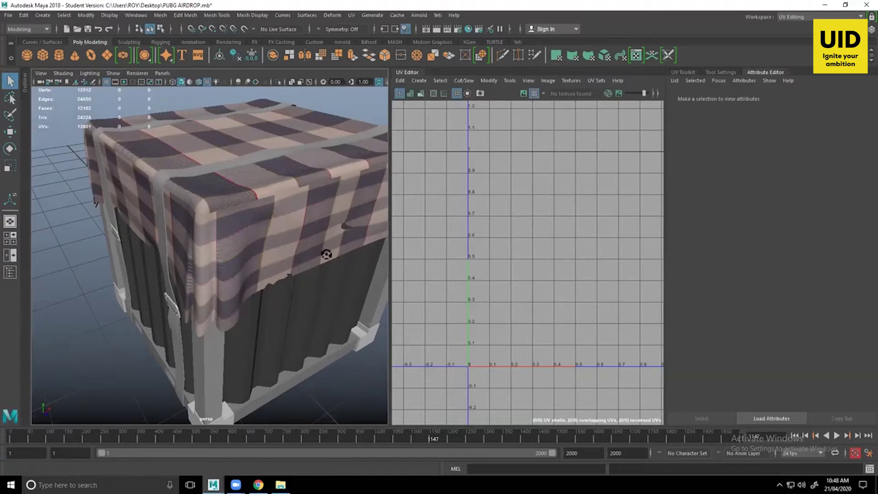
alt+drag(325, 254, 202, 279)
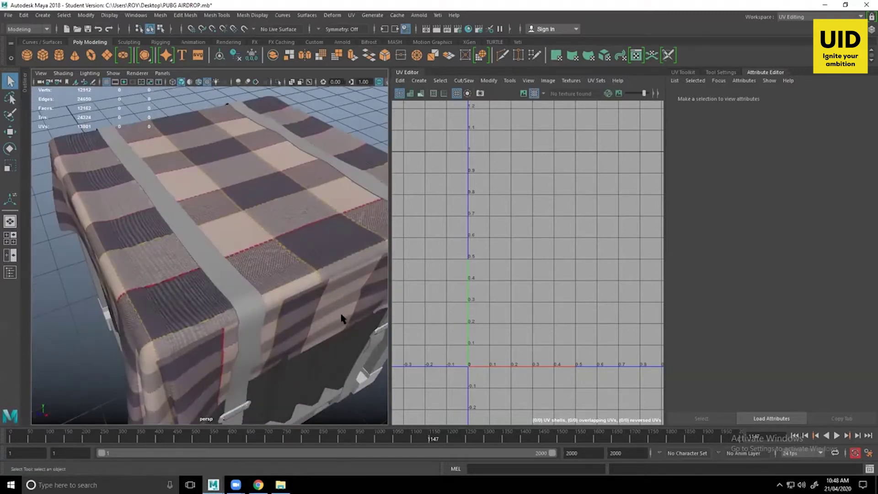
alt+drag(345, 314, 353, 286)
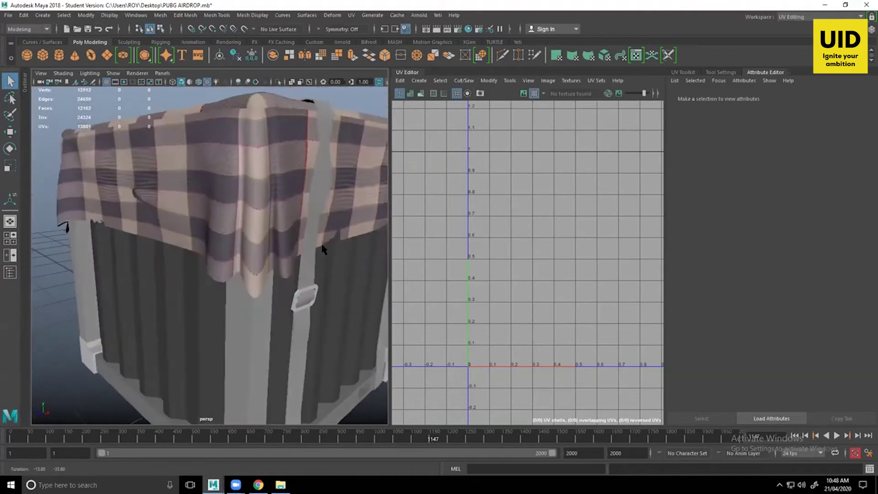
alt+drag(267, 251, 319, 259)
scroll(275, 243, up, 3)
alt+drag(251, 236, 238, 214)
alt+drag(234, 272, 214, 210)
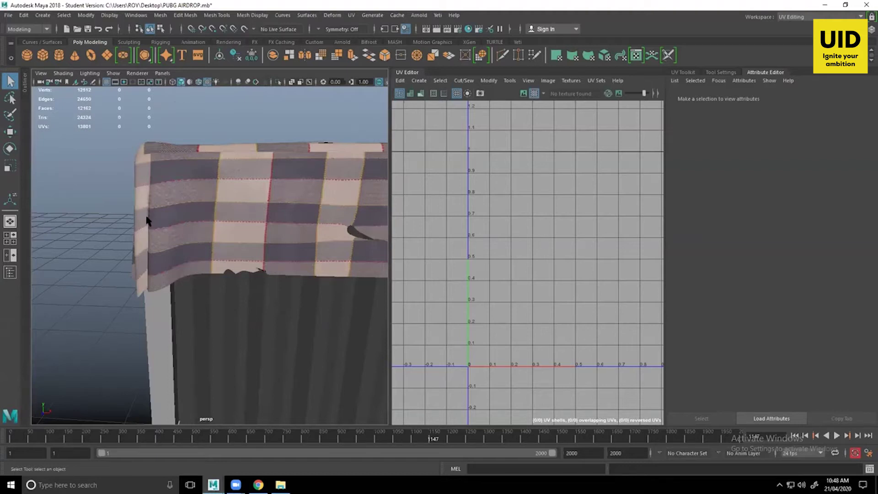
alt+drag(146, 221, 294, 225)
- Select the cover and the corrugated side panels in turn to compare their checker patterns and UV shells
click(320, 219)
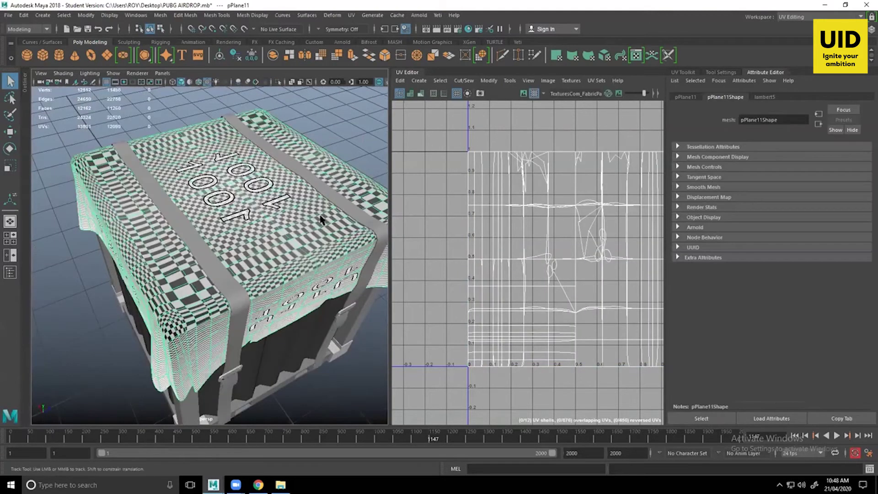
alt+drag(280, 289, 348, 291)
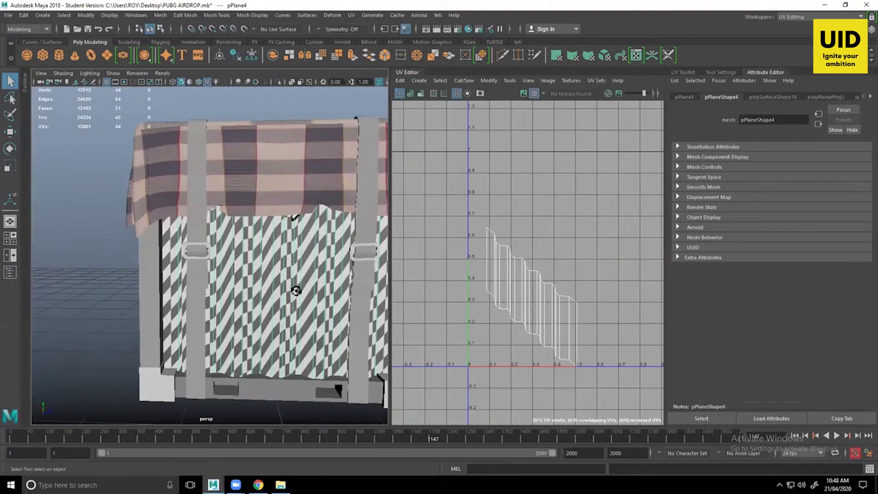
shift+click(171, 286)
alt+drag(172, 288, 261, 293)
scroll(160, 282, down, 5)
click(160, 285)
alt+drag(160, 285, 244, 256)
alt+right_drag(244, 256, 229, 274)
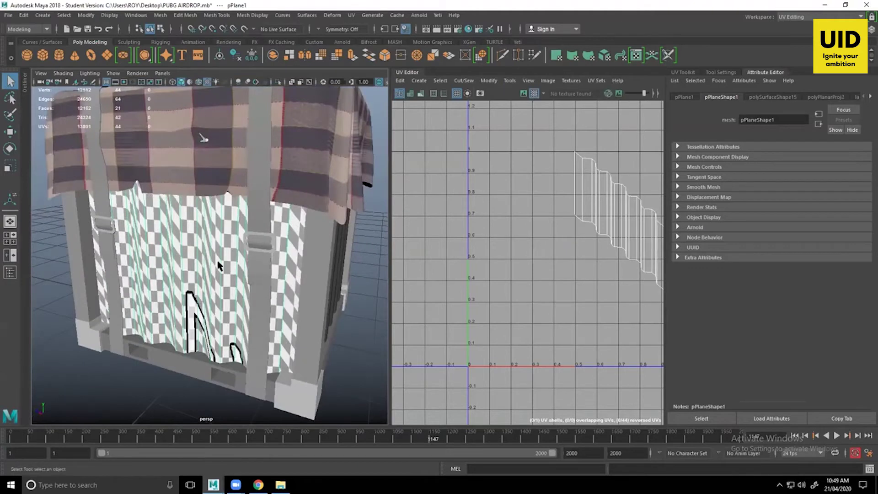
- Move the selected corrugated side panel out away from the crate and view it on its own
scroll(230, 250, down, 6)
key(w)
alt+drag(231, 259, 247, 334)
click(189, 342)
alt+right_drag(246, 334, 334, 306)
alt+drag(333, 305, 354, 303)
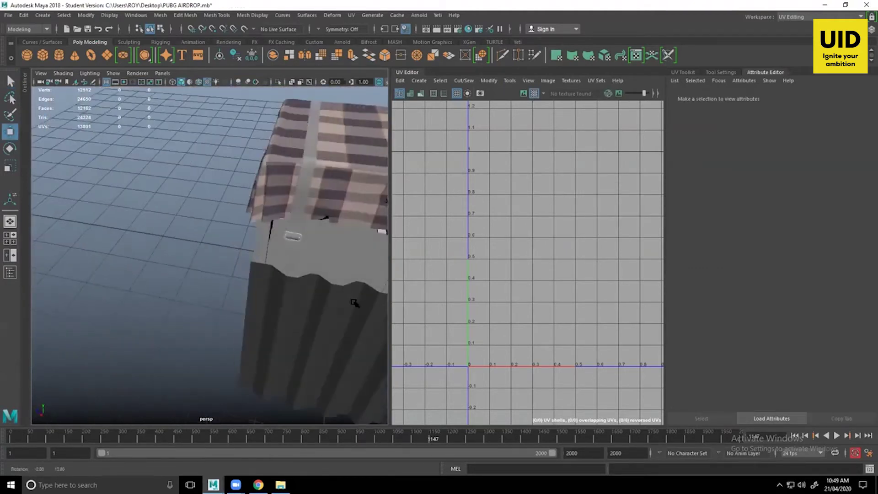
alt+middle_drag(344, 297, 325, 267)
alt+drag(335, 326, 329, 339)
alt+middle_drag(329, 339, 295, 276)
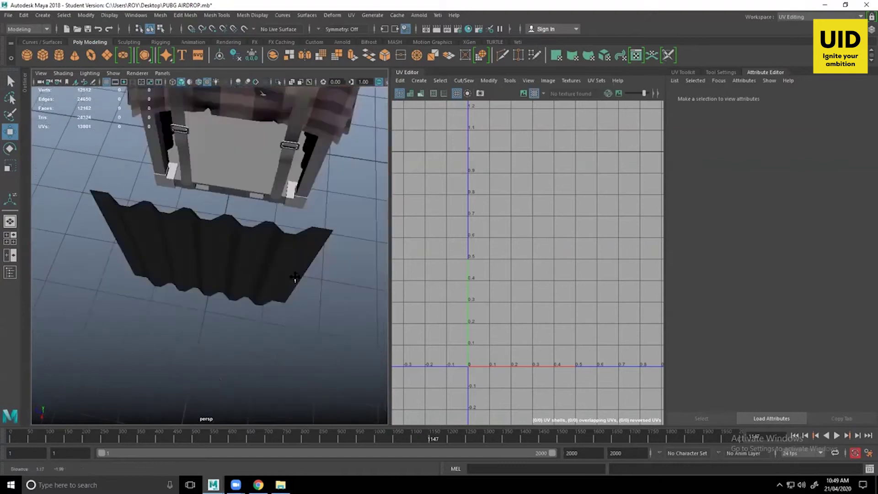
- Undo moving the corrugated side panel out of the crate
click(260, 262)
key(ctrl+z)
key(ctrl+z)
key(ctrl+z)
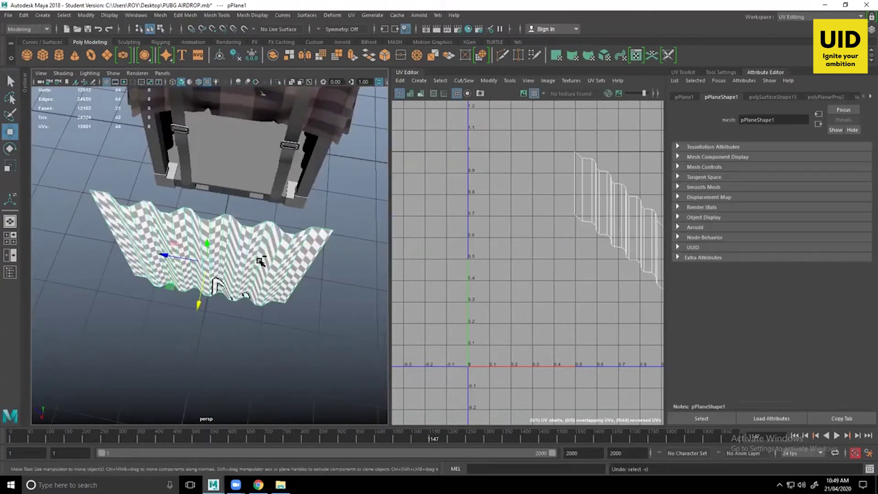
alt+drag(262, 261, 254, 227)
alt+middle_drag(250, 98, 237, 143)
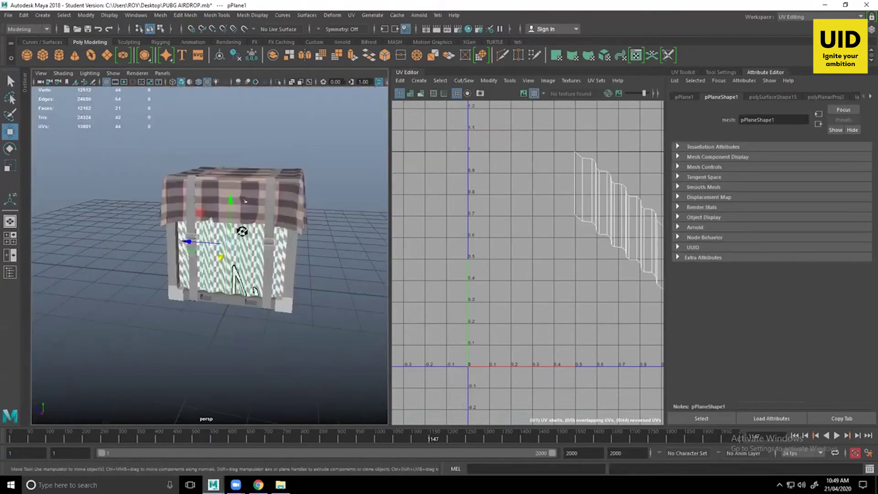
- Examine the side panel's checker and UV shell, and compare them with the cover's checker, UVs and plaid fabric
alt+right_drag(240, 231, 308, 233)
alt+drag(308, 233, 366, 215)
alt+middle_drag(578, 215, 502, 191)
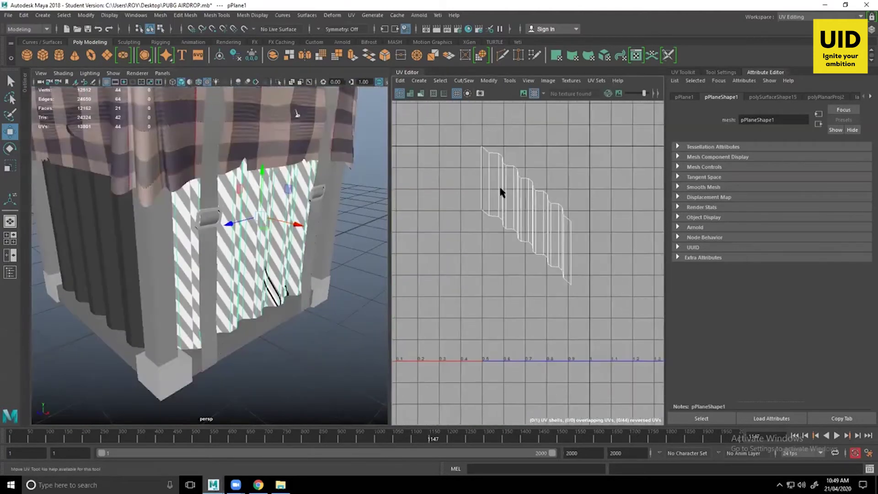
alt+drag(386, 246, 304, 243)
click(339, 302)
click(304, 243)
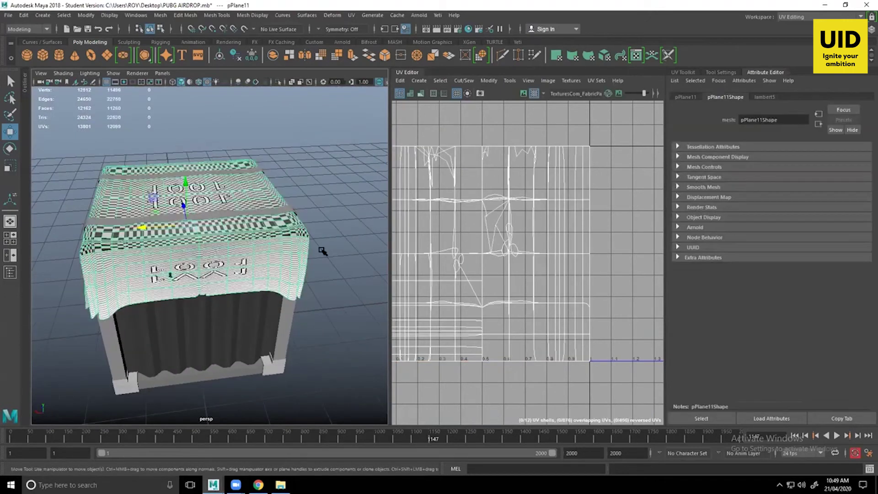
click(334, 166)
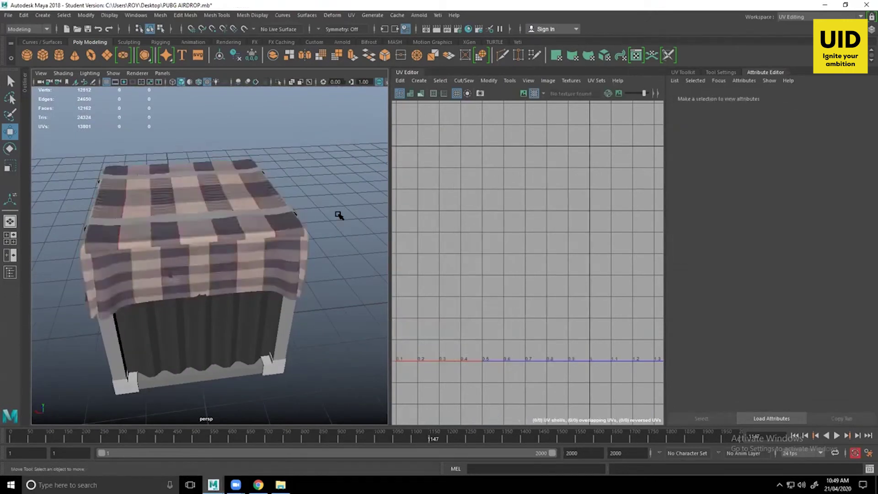
- Break the file texture connection on the color of the cover's lambert5 material and deselect the cover
click(289, 237)
click(764, 97)
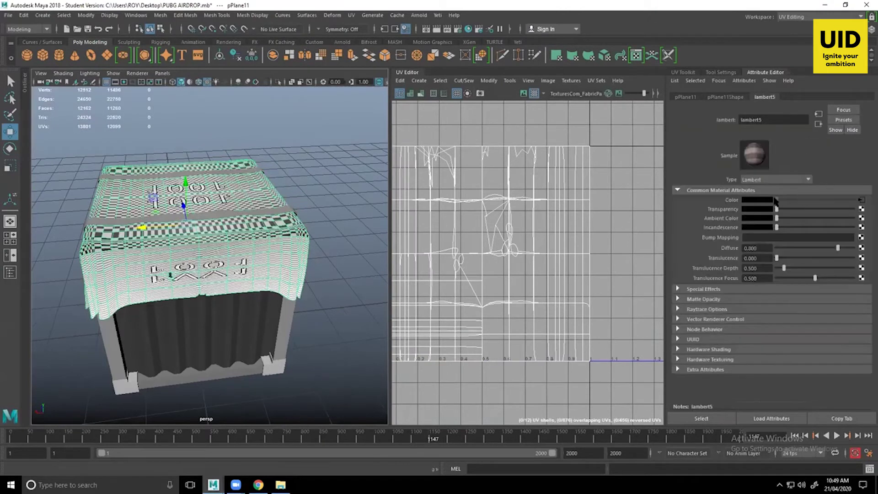
right_click(728, 201)
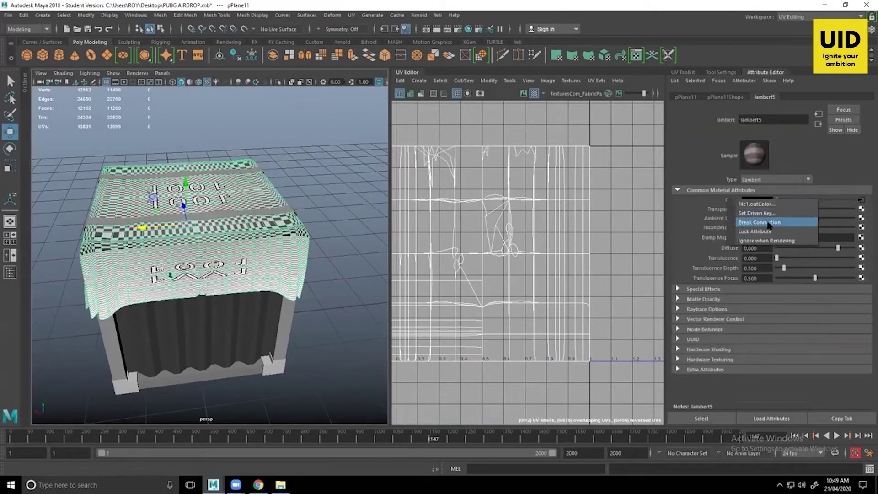
click(772, 223)
click(314, 212)
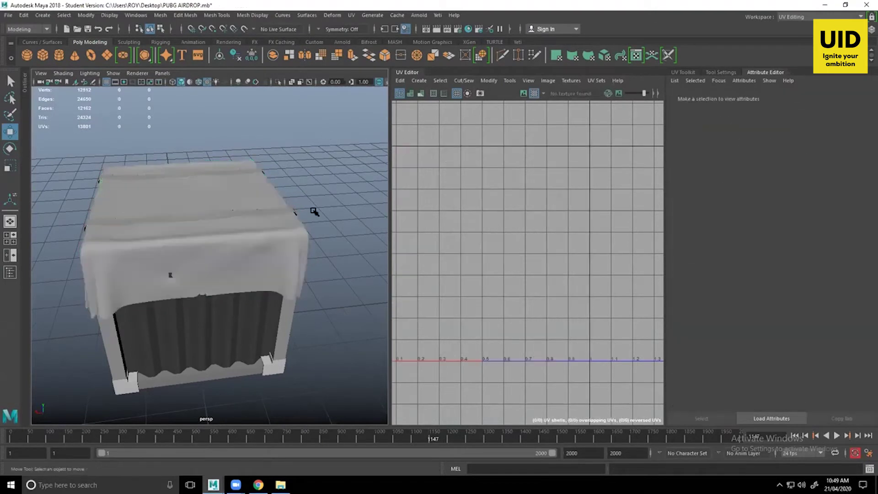
- Examine the untextured cover at a crate corner and check its checker pattern and UV layout
alt+drag(297, 245, 218, 257)
alt+middle_drag(294, 214, 362, 157)
alt+drag(362, 157, 581, 260)
click(311, 190)
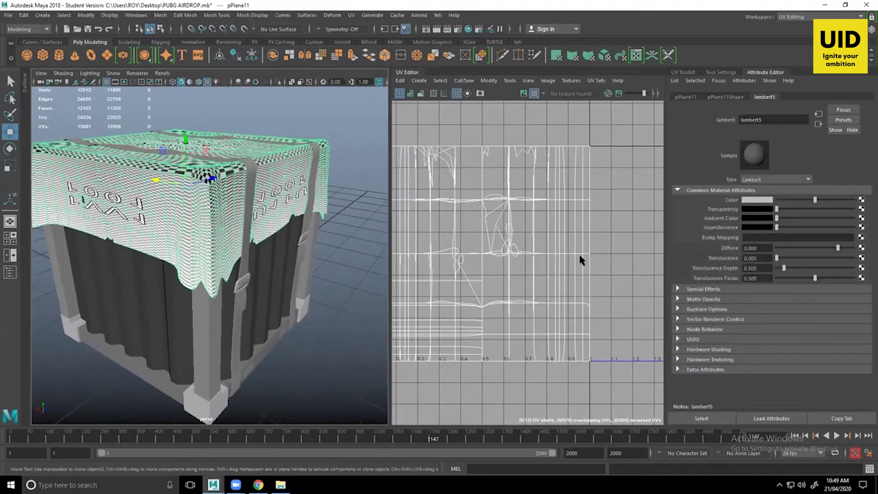
key(ctrl+z)
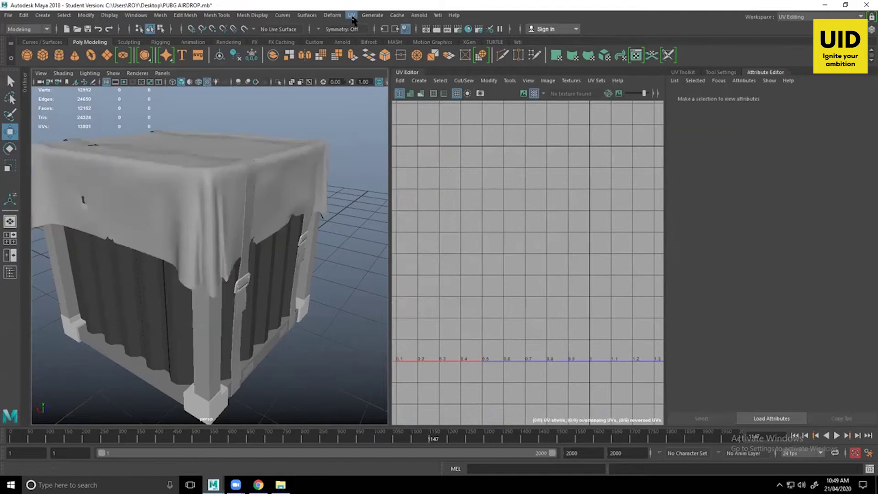
- Review the available UV projection types, including Planar, and examine the plain cover's shape from above and the sides
click(352, 17)
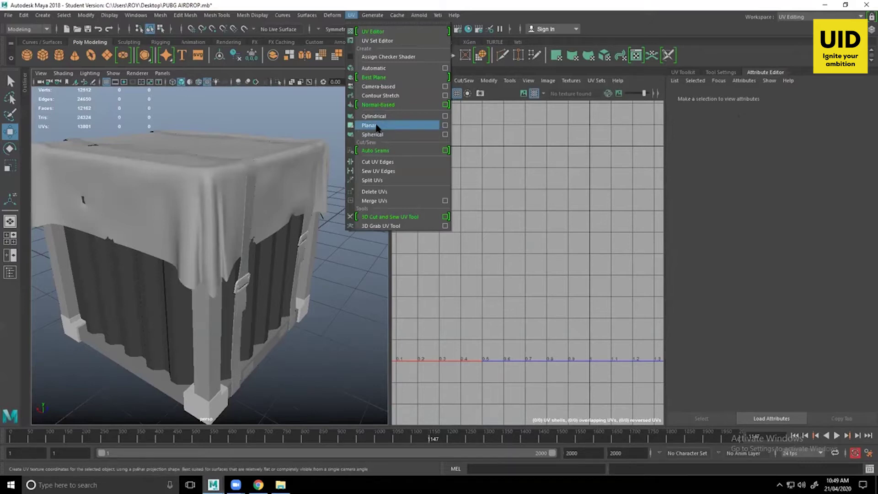
alt+drag(245, 171, 242, 185)
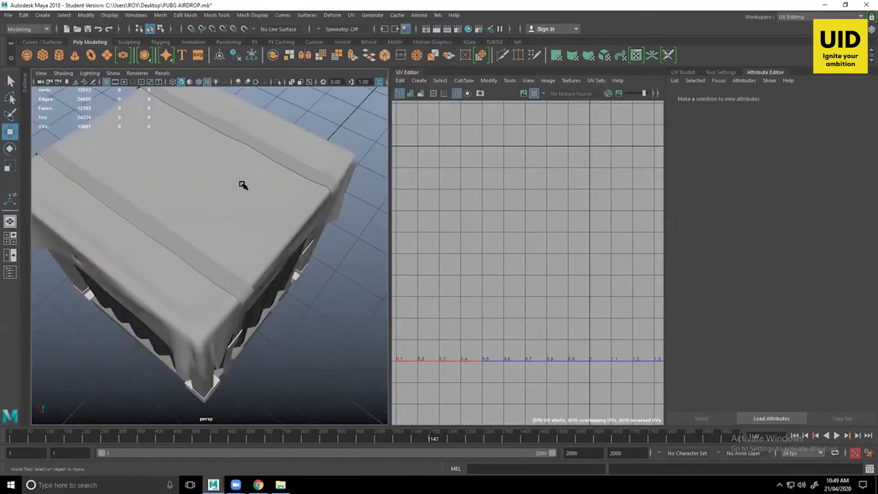
alt+drag(245, 215, 232, 197)
alt+middle_drag(232, 196, 252, 208)
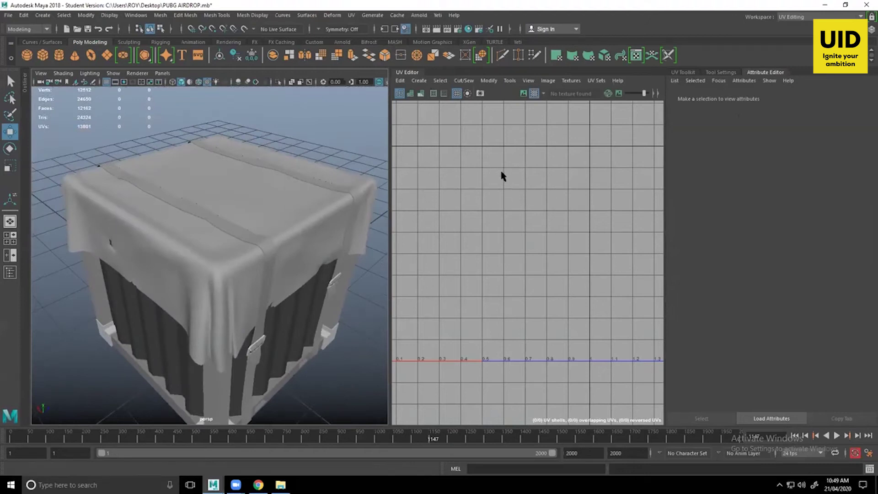
alt+drag(329, 204, 290, 255)
alt+right_drag(290, 255, 302, 226)
alt+drag(301, 226, 358, 251)
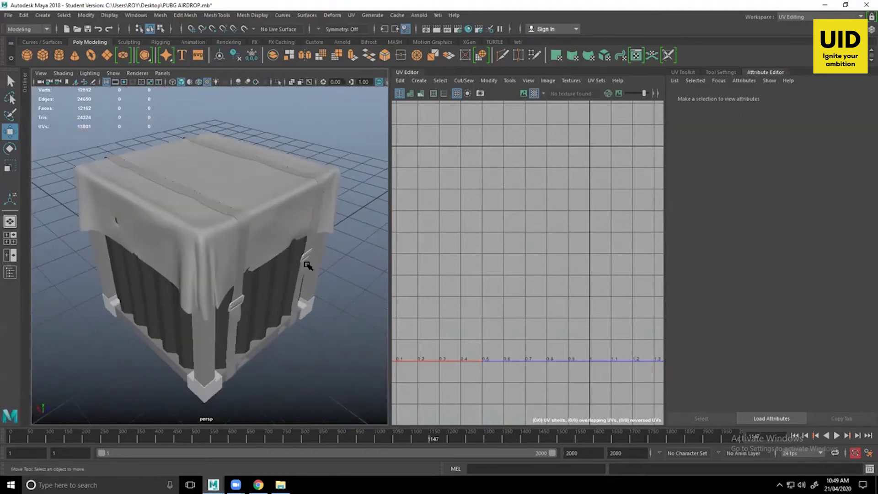
- Select the cover, bring its full UV layout into view and show the UV Toolkit's selection and transform options
click(307, 208)
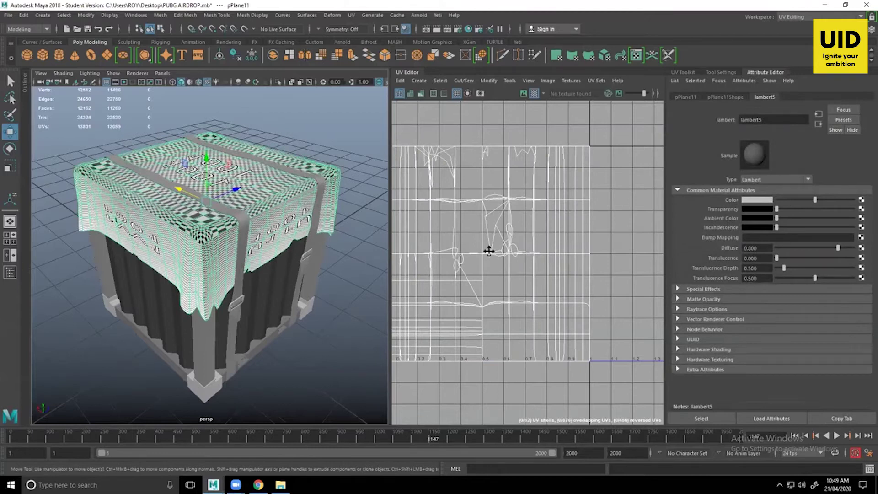
alt+middle_drag(486, 247, 567, 243)
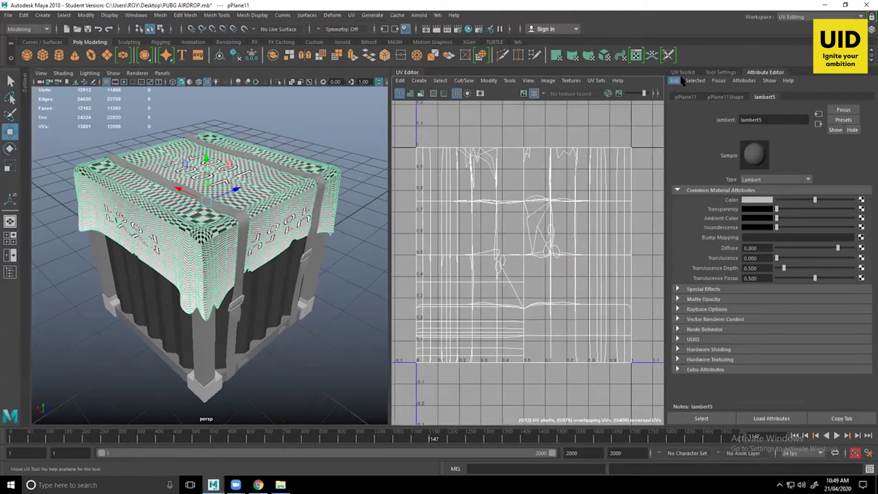
click(682, 73)
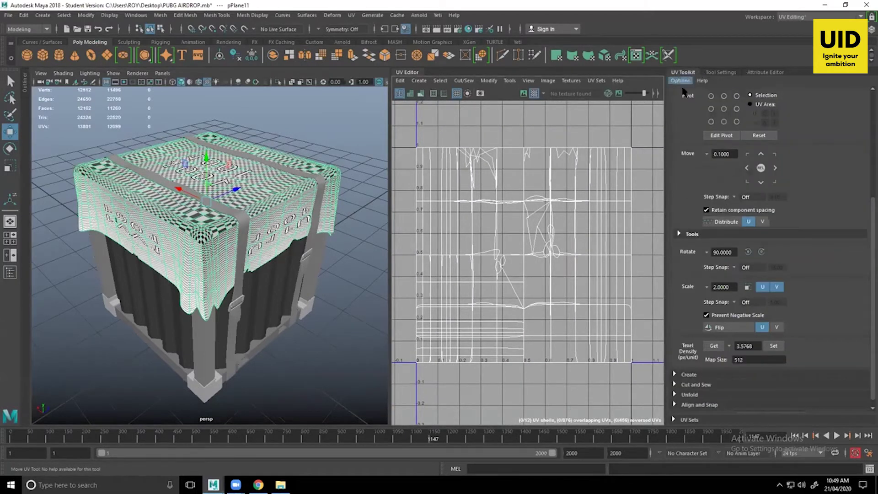
scroll(818, 155, up, 5)
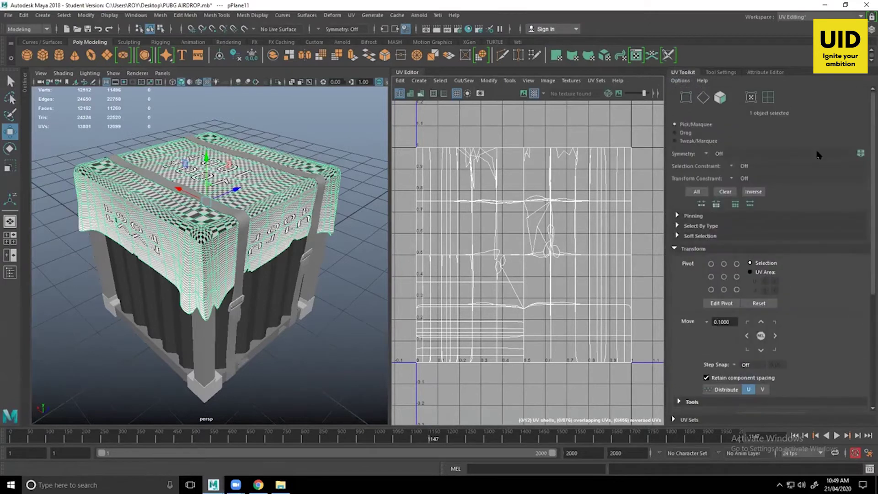
- Collapse the UV Toolkit's transform options and reselect the crate's cloth cover
click(693, 249)
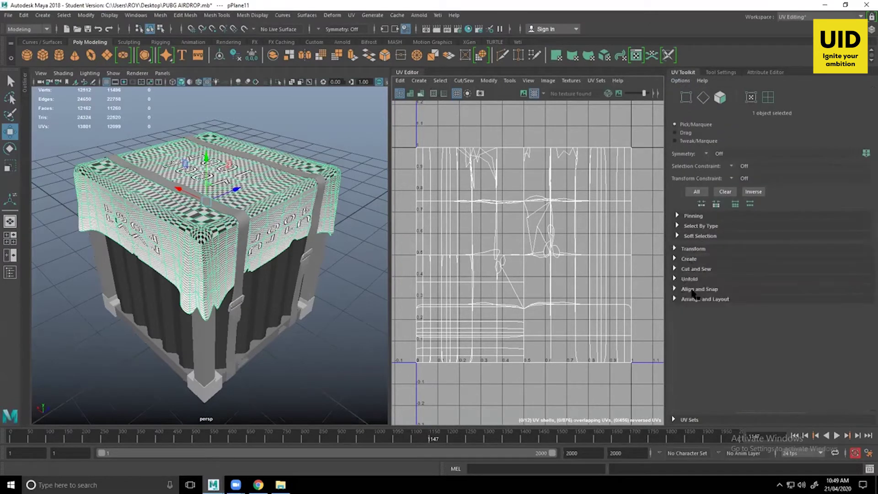
alt+drag(293, 311, 302, 320)
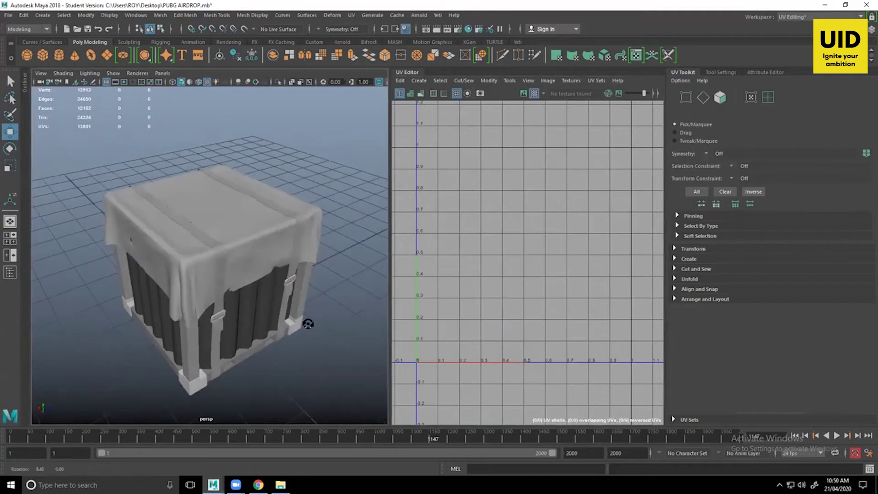
alt+drag(308, 324, 305, 317)
click(253, 236)
alt+drag(253, 242, 263, 262)
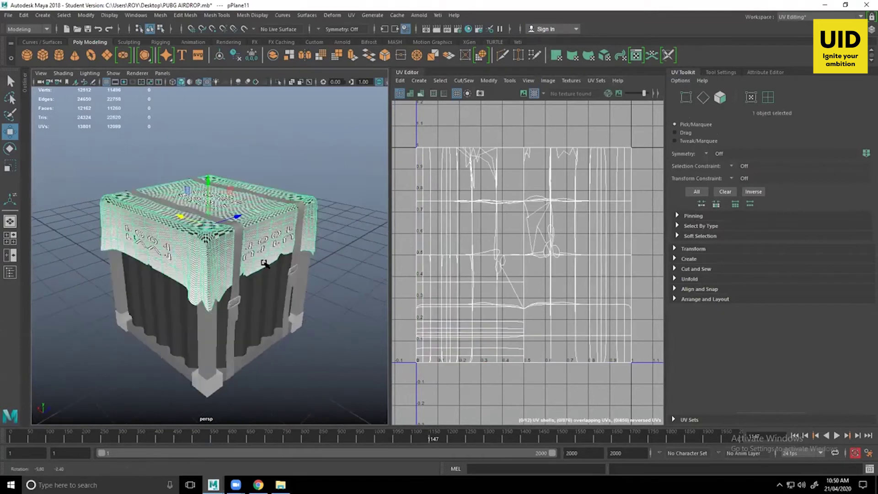
- Select the flat base slab under the crate and isolate it in the viewport
alt+right_drag(268, 276, 284, 298)
alt+drag(342, 298, 278, 362)
click(275, 356)
alt+drag(277, 362, 278, 361)
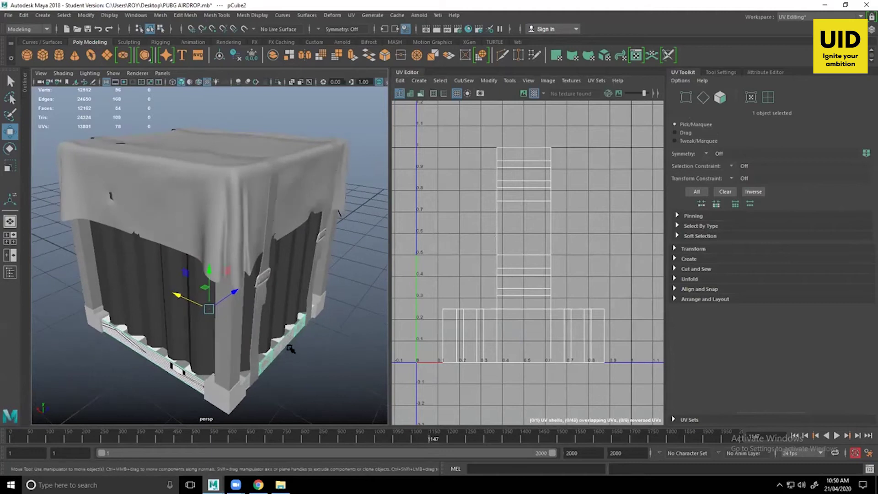
alt+middle_drag(300, 365, 314, 304)
alt+drag(313, 304, 343, 177)
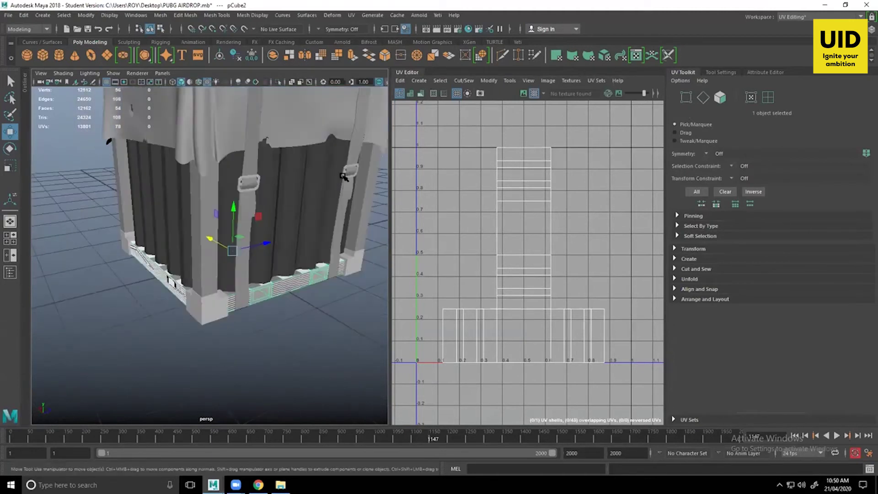
click(278, 82)
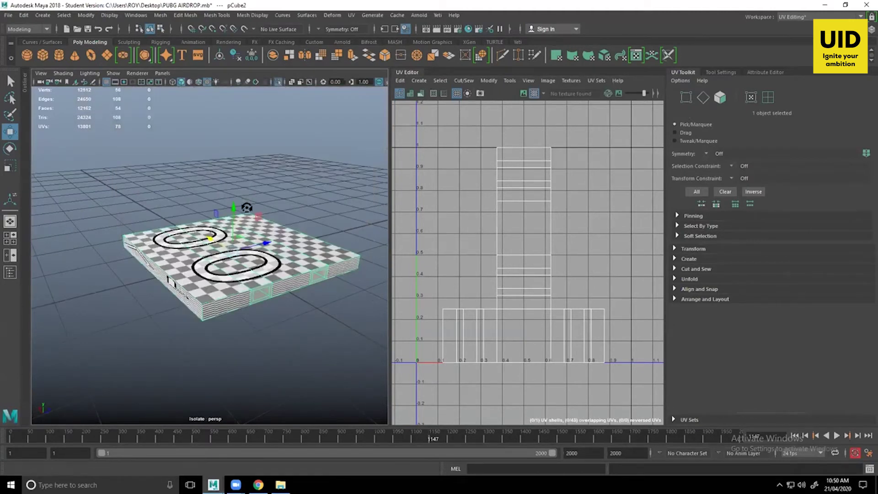
- Compare the checker pattern on the base slab's large face and its narrow sides with its UV layout
alt+drag(268, 128, 306, 244)
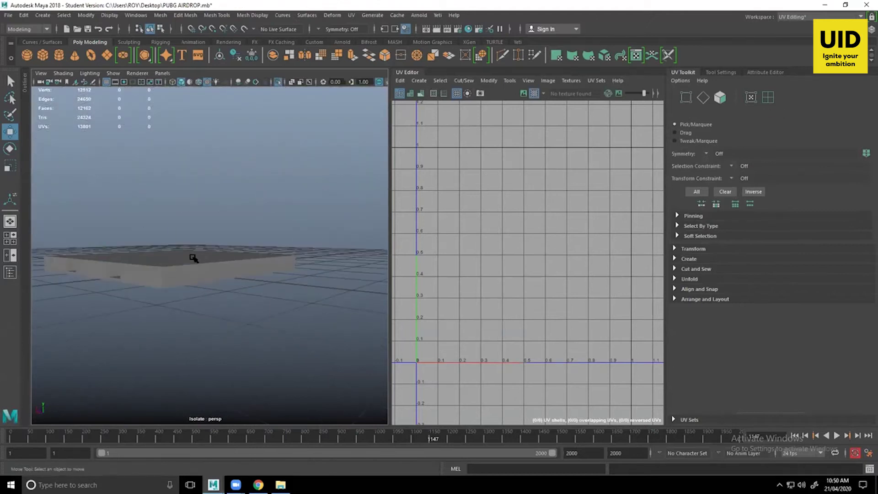
click(193, 257)
alt+drag(210, 266, 259, 207)
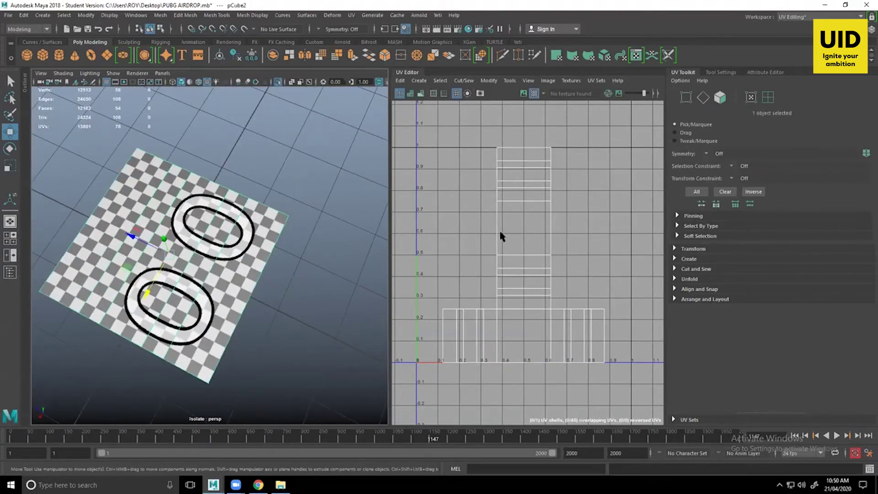
alt+drag(244, 306, 310, 302)
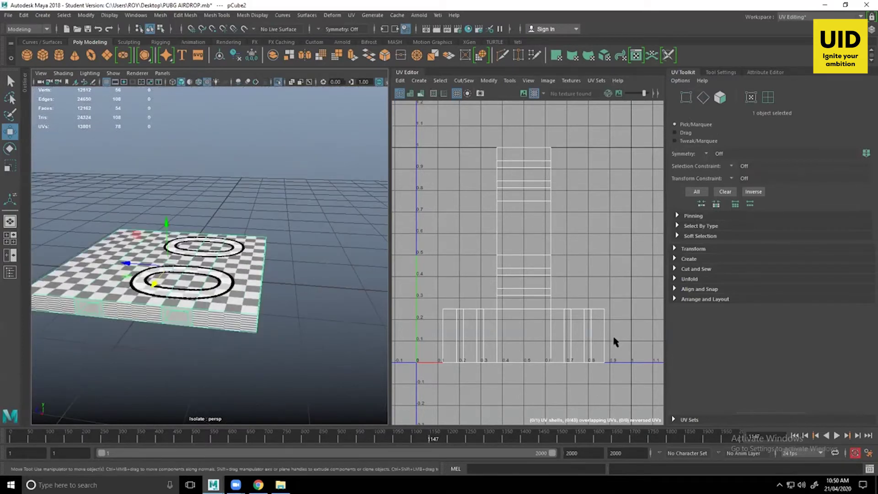
alt+drag(209, 365, 210, 316)
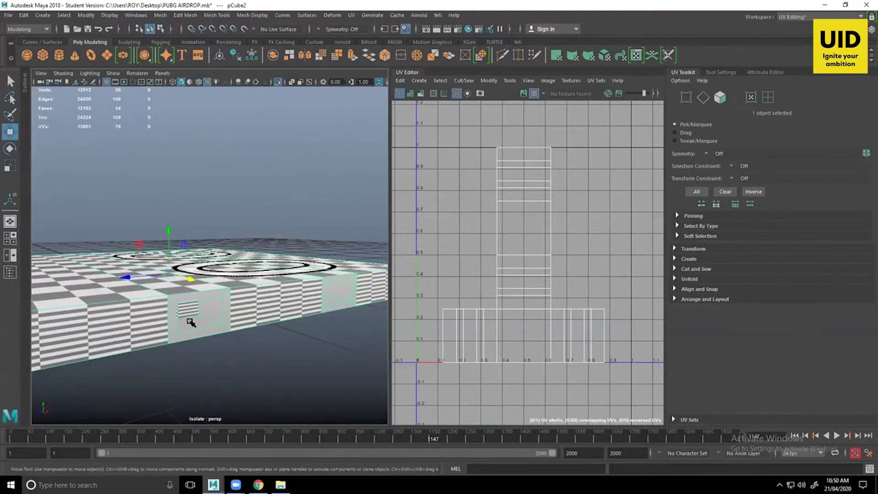
alt+drag(341, 302, 310, 262)
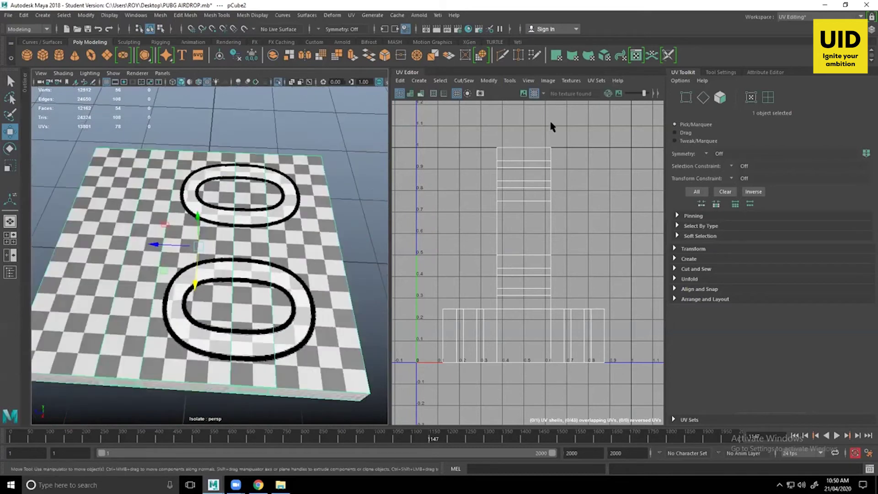
- Turn off the checker display and switch the base slab to face selection
click(533, 94)
alt+drag(305, 160, 254, 175)
right_drag(255, 174, 255, 200)
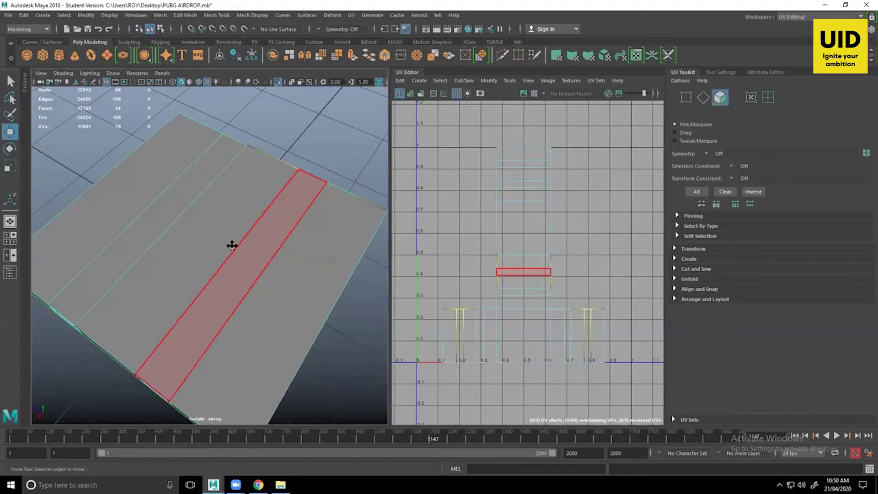
alt+drag(232, 245, 204, 239)
- Select all five strip faces across the top of the base slab
click(179, 232)
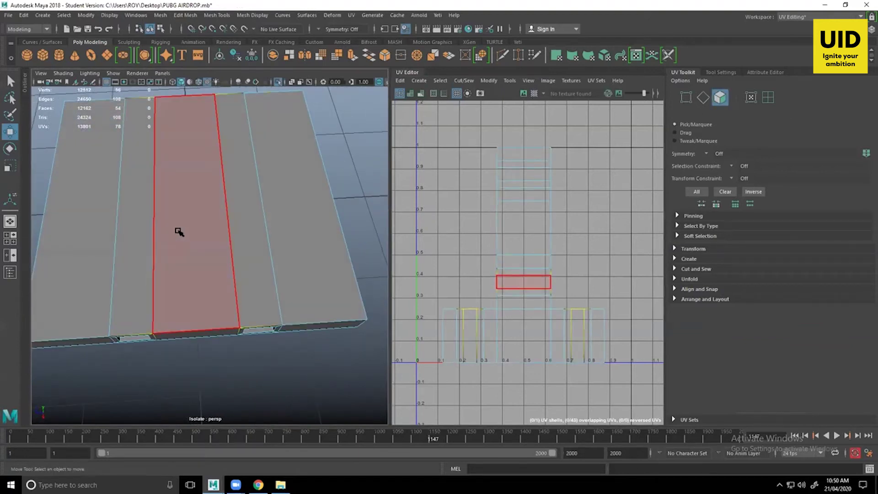
click(173, 237)
scroll(172, 237, down, 5)
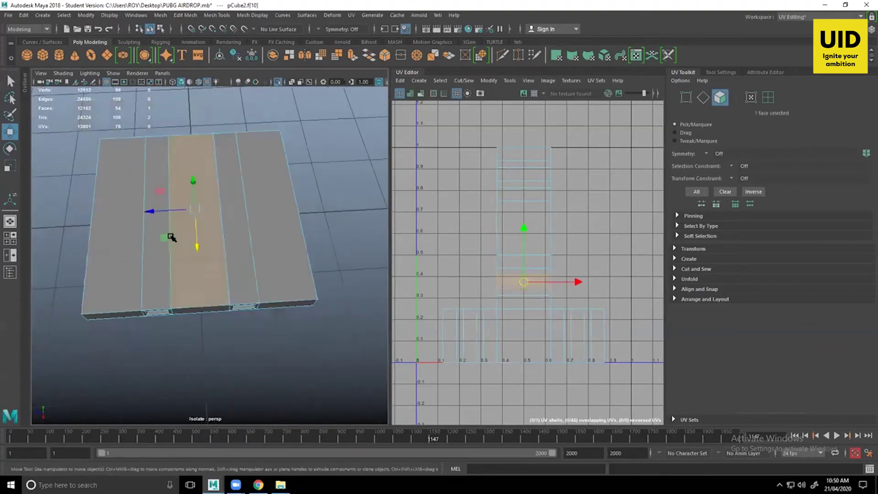
alt+right_drag(191, 263, 232, 267)
alt+middle_drag(231, 267, 262, 263)
click(137, 257)
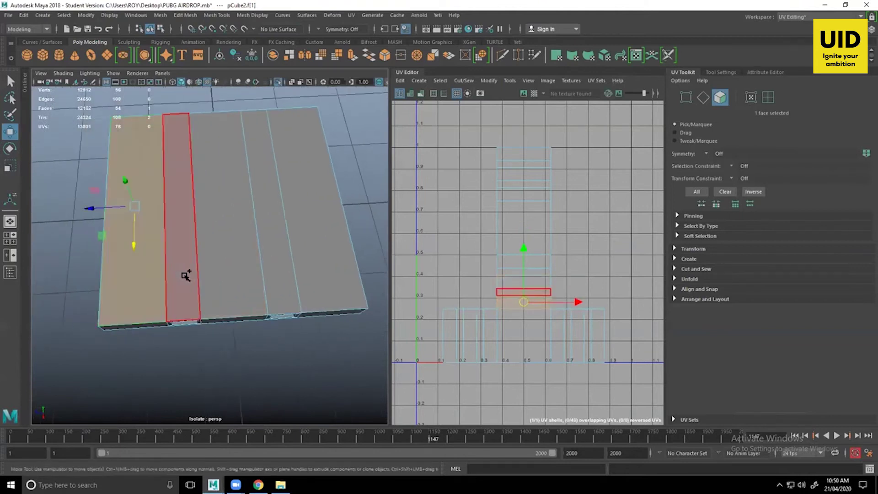
shift+click(186, 275)
shift+click(228, 276)
shift+click(276, 271)
shift+click(326, 279)
- Add the five strip faces on the slab's underside to the face selection
alt+drag(355, 319, 353, 241)
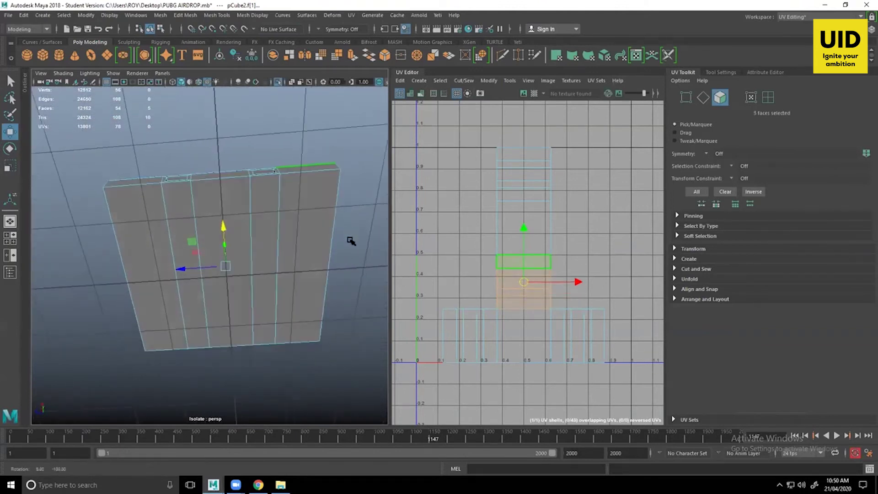
shift+click(310, 249)
shift+click(270, 253)
shift+click(232, 307)
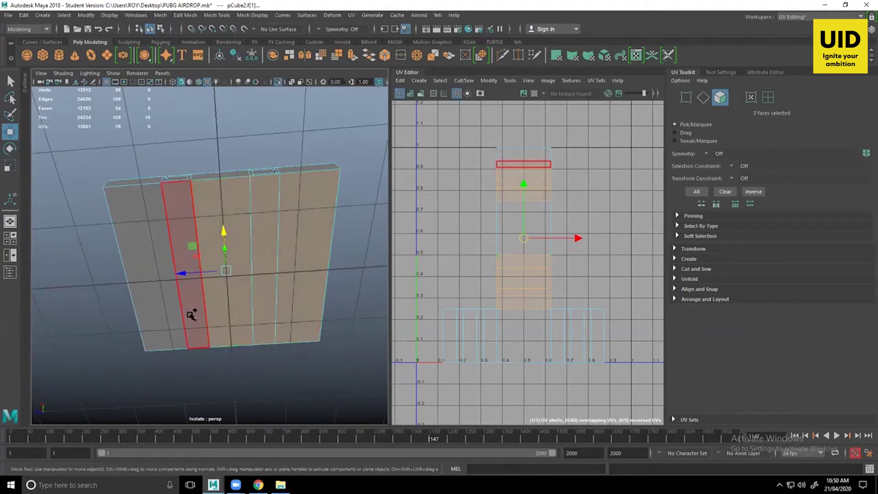
shift+click(192, 309)
shift+click(164, 317)
alt+drag(164, 317, 271, 299)
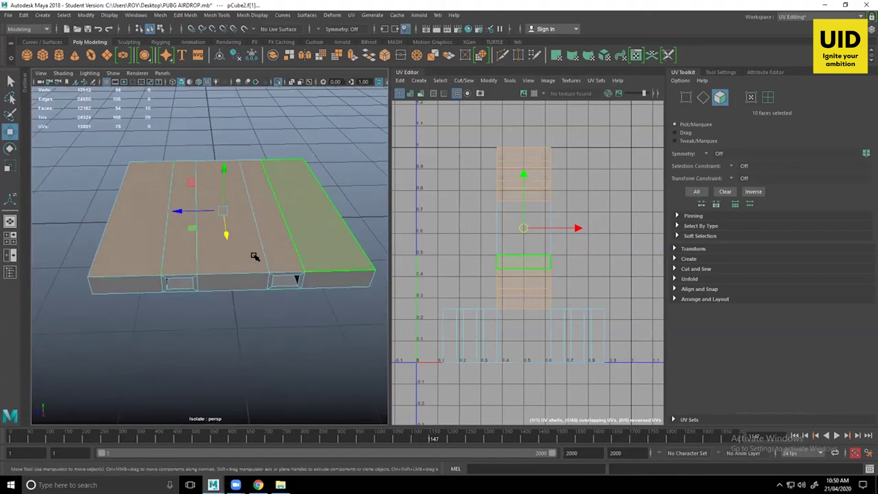
- Open the Planar mapping options for the selected top and underside faces
alt+drag(255, 256, 226, 240)
alt+drag(277, 252, 265, 276)
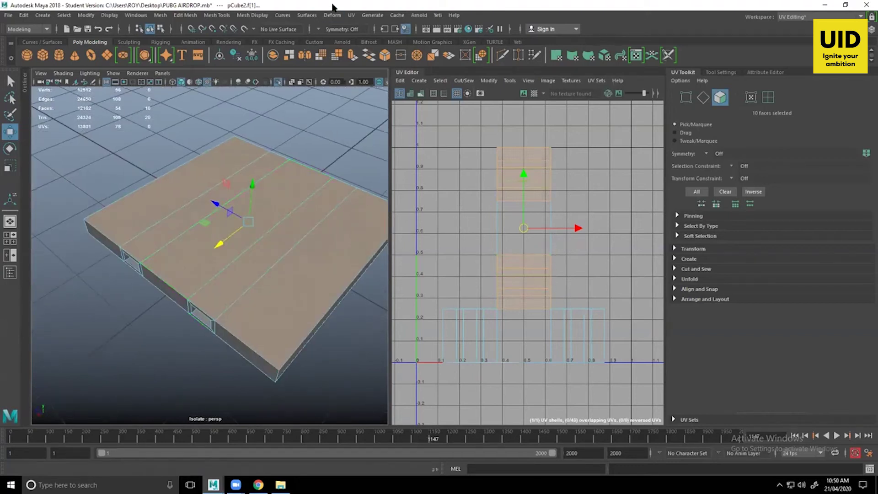
click(352, 15)
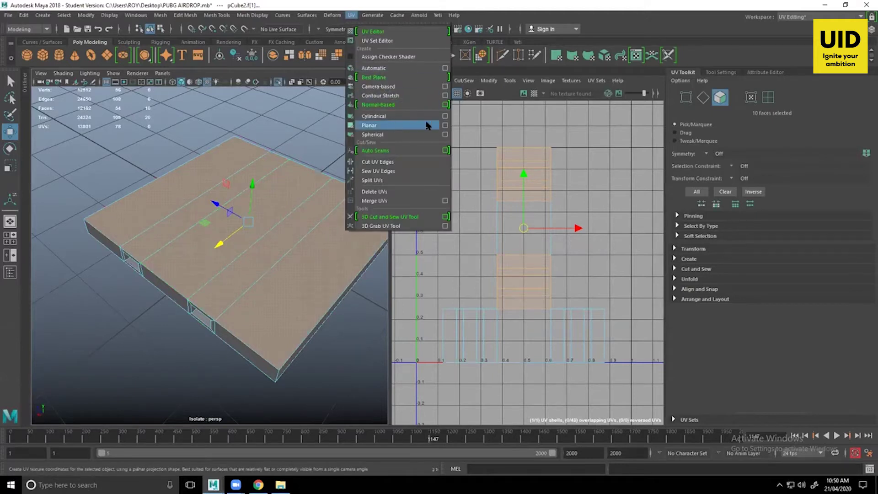
click(446, 125)
- Return to object selection, duplicate the base slab and place the copy behind the original
alt+drag(210, 251, 236, 219)
right_drag(274, 182, 305, 168)
alt+right_drag(313, 194, 268, 254)
mouse_move(267, 255)
alt+mouse_down()
mouse_move(231, 235)
mouse_move(265, 265)
alt+mouse_up()
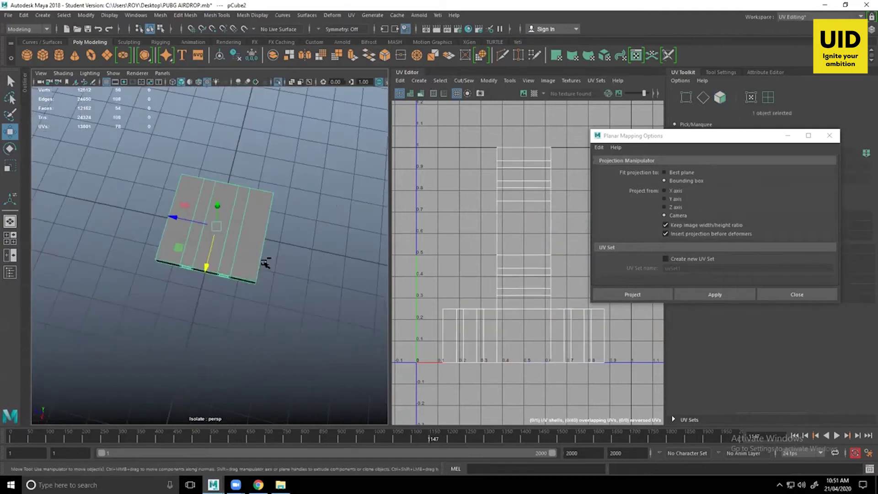
mouse_move(206, 267)
shift+mouse_down()
mouse_move(270, 133)
mouse_move(309, 205)
shift+mouse_up()
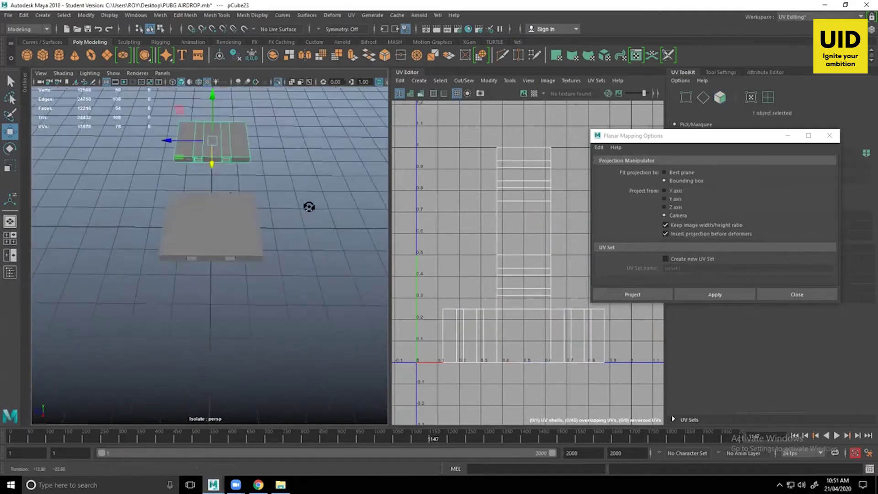
alt+right_drag(263, 202, 311, 239)
- Apply a planar projection from the Y axis to the original slab's top and underside faces and close the options
click(279, 217)
right_drag(274, 183, 277, 208)
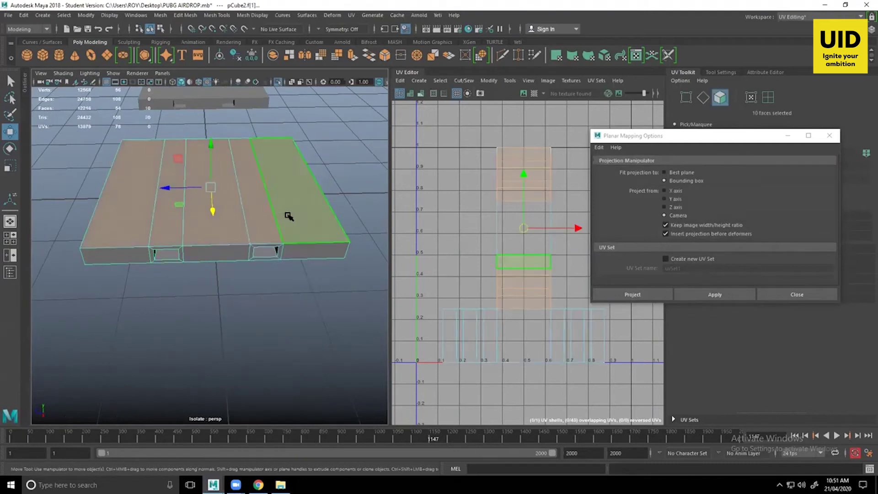
alt+drag(307, 269, 593, 223)
click(674, 199)
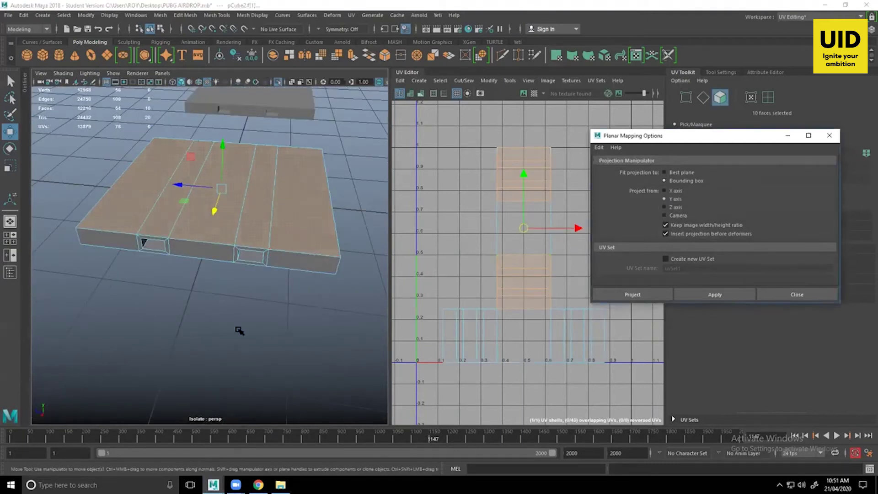
alt+drag(235, 330, 254, 293)
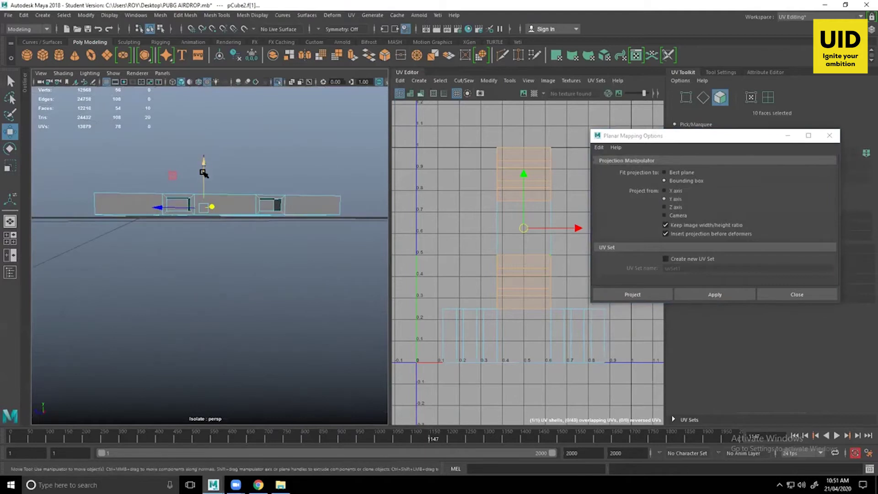
alt+drag(299, 246, 293, 274)
click(710, 295)
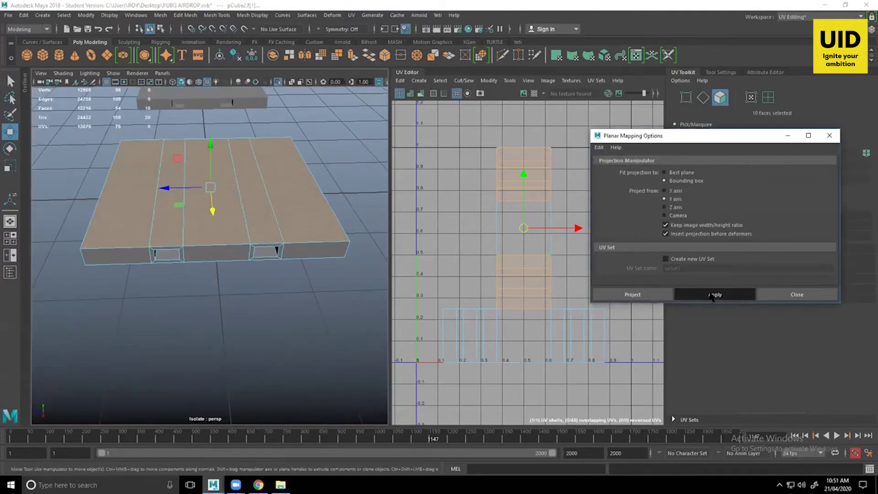
click(796, 296)
- Move the newly projected UVs out of the 0–1 square to the empty area at its upper left
scroll(627, 268, down, 4)
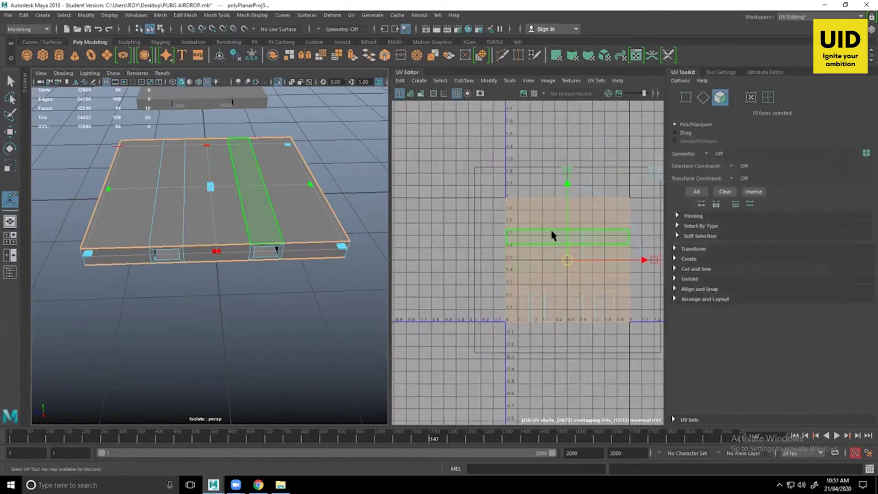
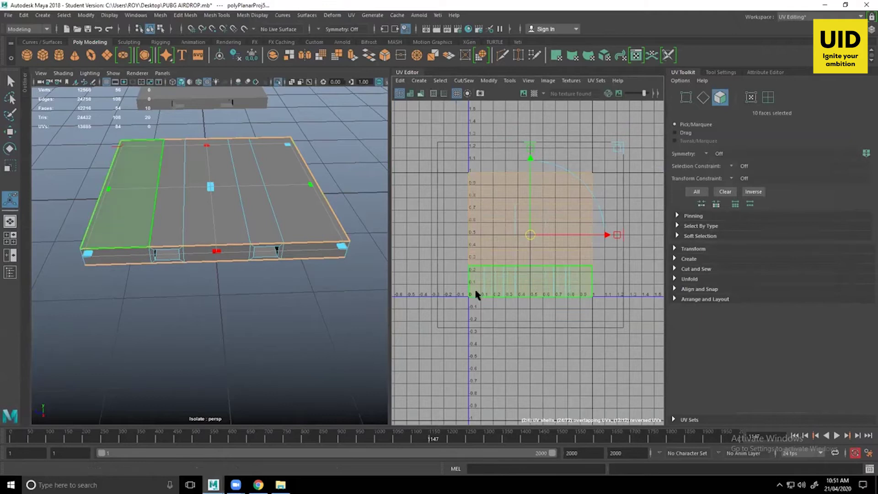
scroll(476, 293, down, 4)
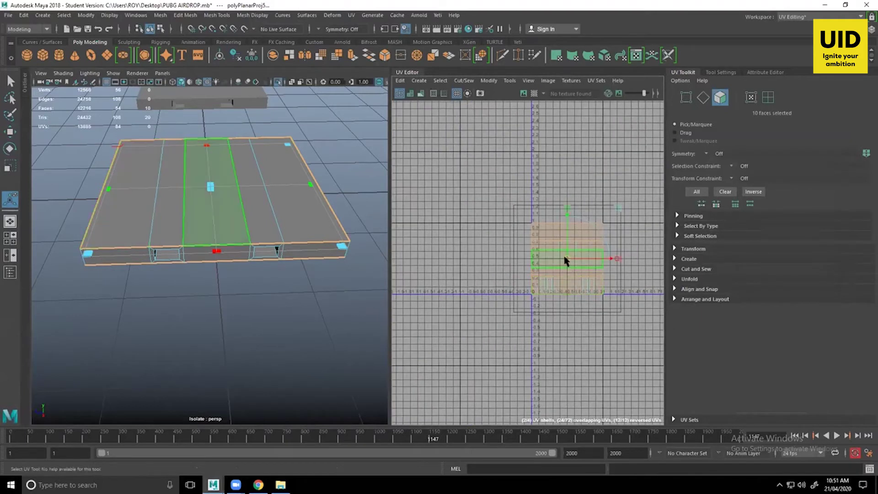
drag(565, 256, 443, 189)
alt+middle_drag(466, 228, 582, 258)
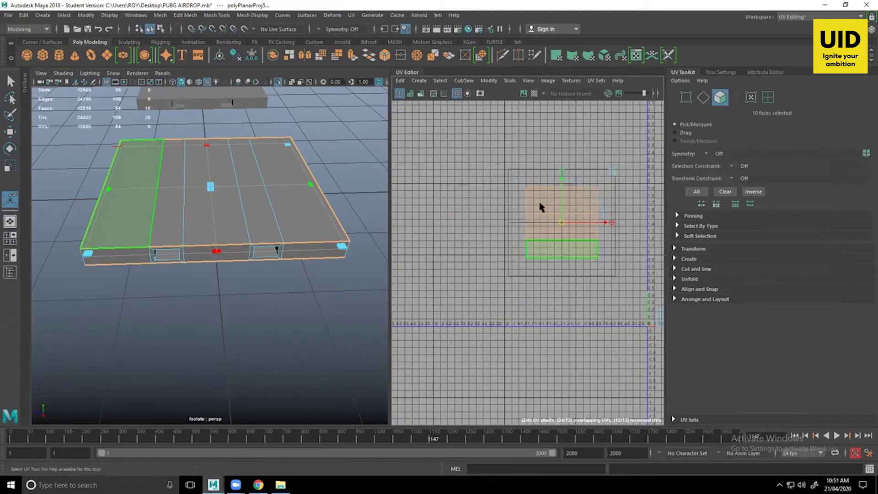
alt+right_drag(540, 205, 594, 274)
alt+middle_drag(542, 251, 490, 227)
- Switch the UV Editor to shell selection and select the UV shell of the slab's top faces
key(w)
click(584, 353)
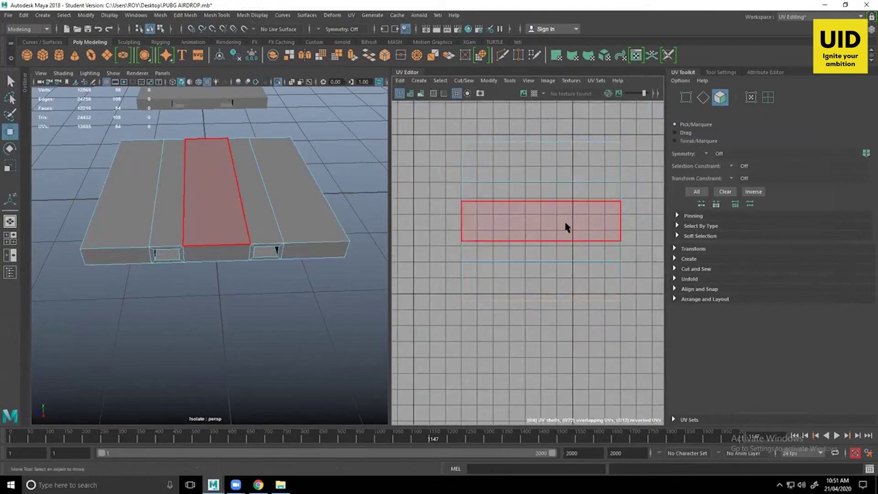
right_drag(561, 216, 520, 207)
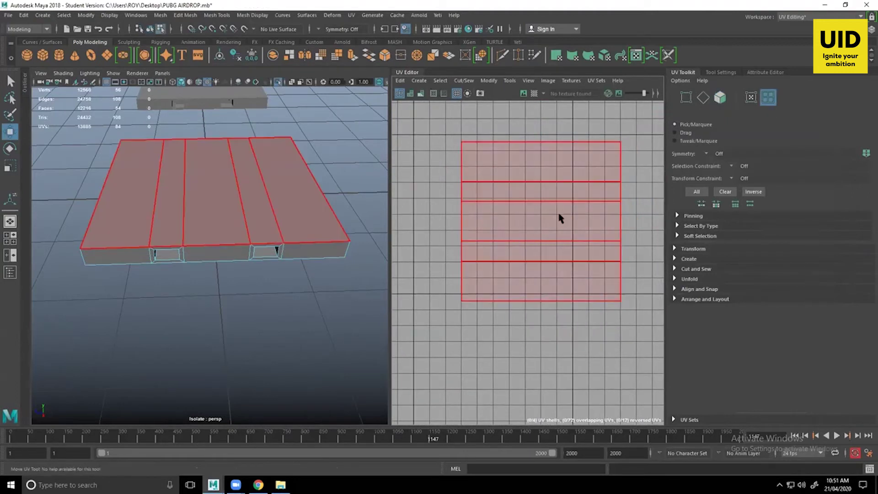
click(559, 218)
- Move the top faces' shell off the overlapping underside shell and undo the move
drag(541, 219, 491, 320)
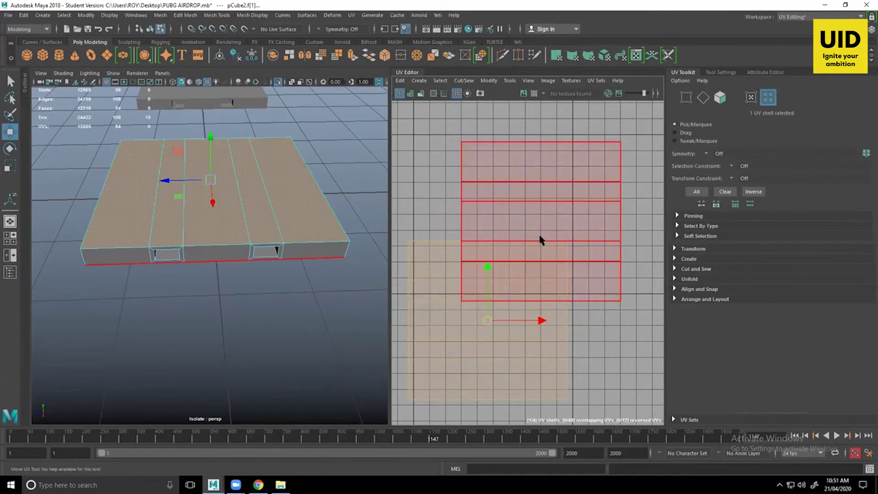
key(ctrl+z)
alt+drag(251, 271, 216, 231)
alt+drag(253, 267, 222, 311)
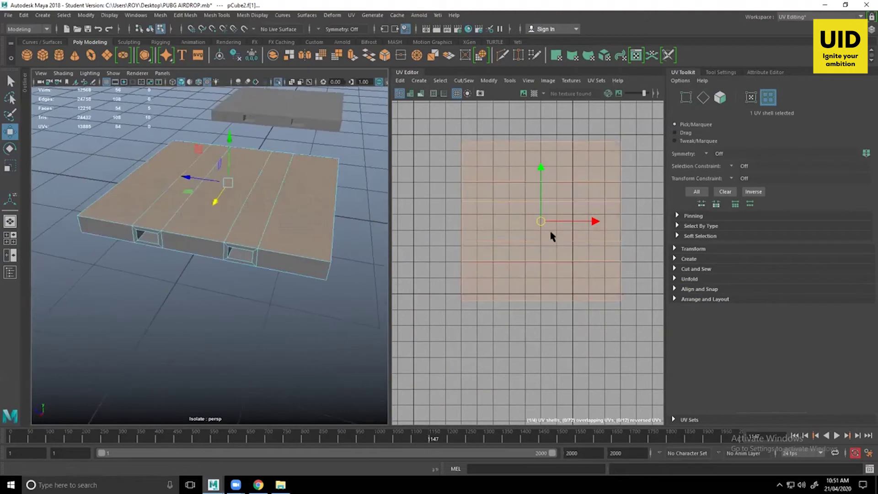
scroll(529, 219, down, 2)
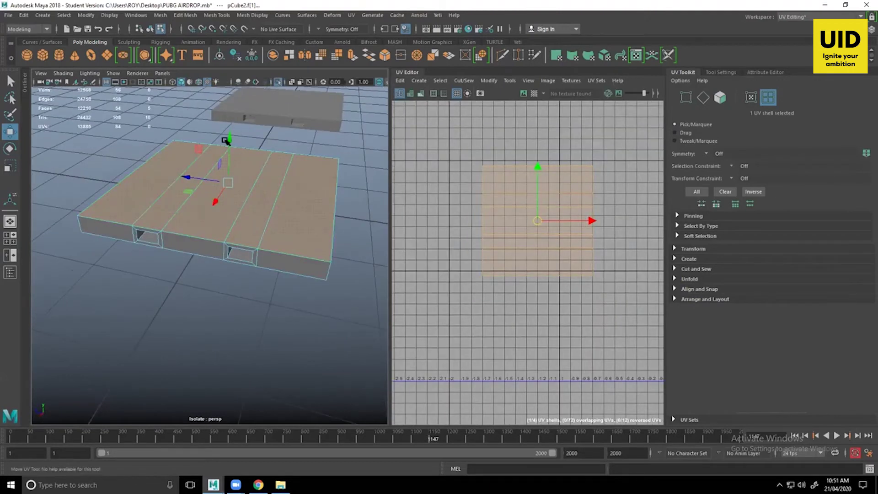
- Move the UV shell of the slab's top faces up and to the left, clear of the underside shell
scroll(601, 296, down, 1)
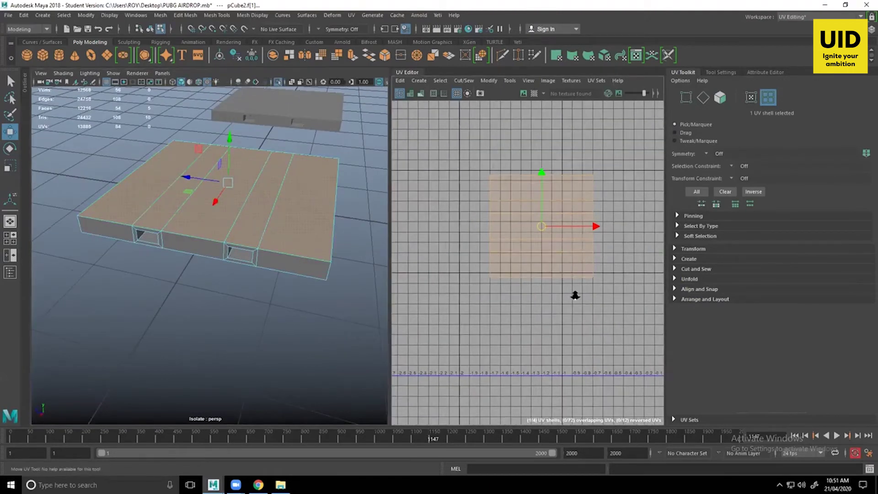
drag(544, 228, 426, 219)
drag(426, 179, 427, 175)
alt+middle_drag(569, 255, 666, 286)
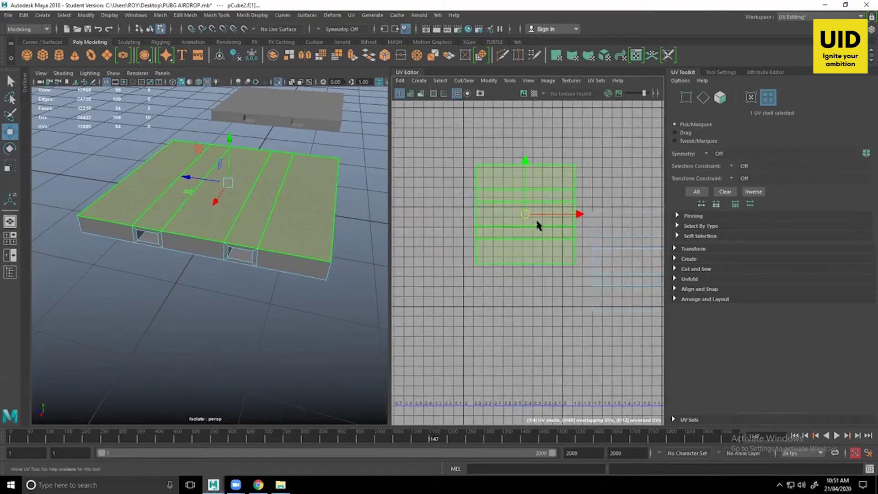
drag(519, 214, 491, 166)
alt+middle_drag(551, 253, 522, 240)
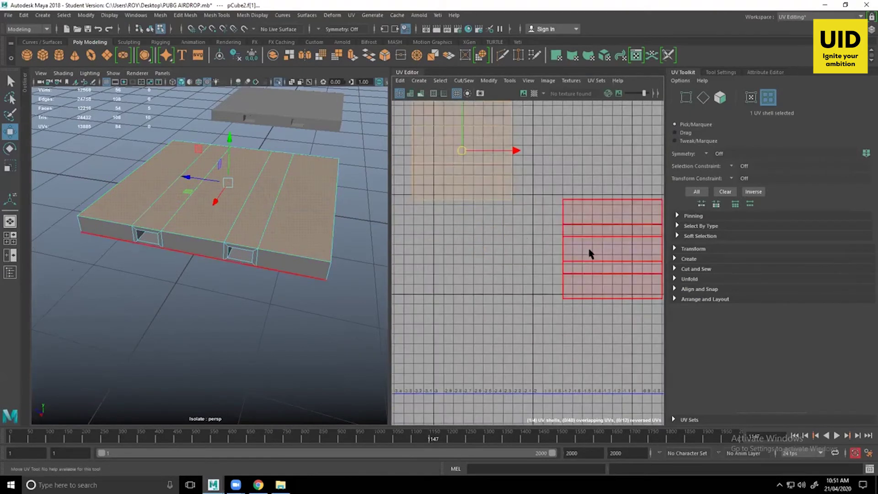
- Place the underside faces' UV shell directly below the top faces' shell and clear the selection
click(609, 251)
drag(609, 251, 461, 299)
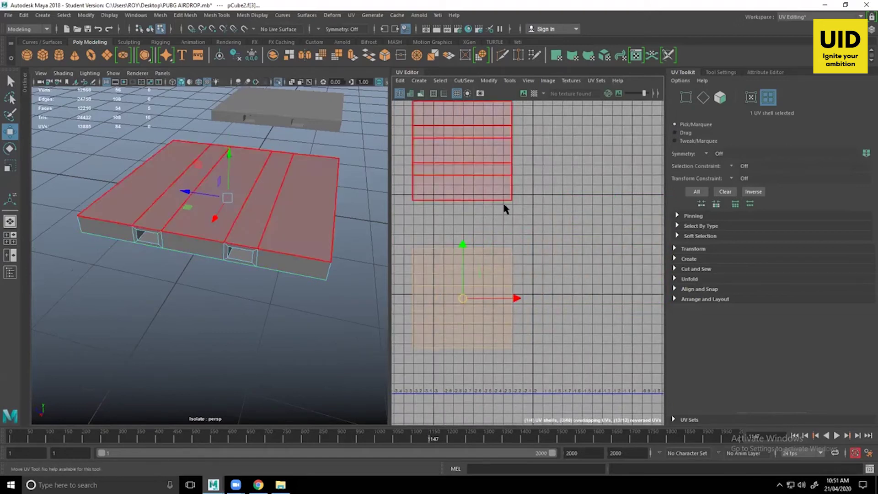
click(547, 223)
- Examine the arrangement of the slab's UV shells, including the unprojected side UVs near the origin and the top faces' shell
scroll(540, 254, down, 5)
scroll(547, 275, up, 4)
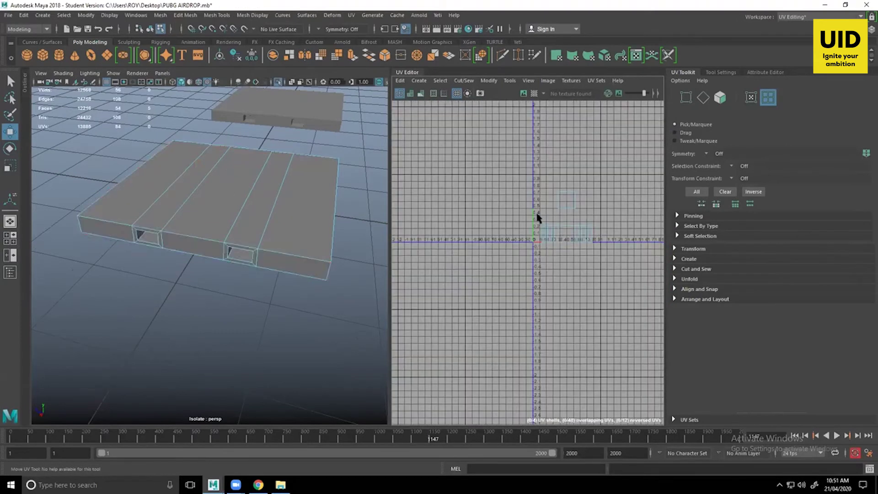
alt+middle_drag(451, 217, 631, 315)
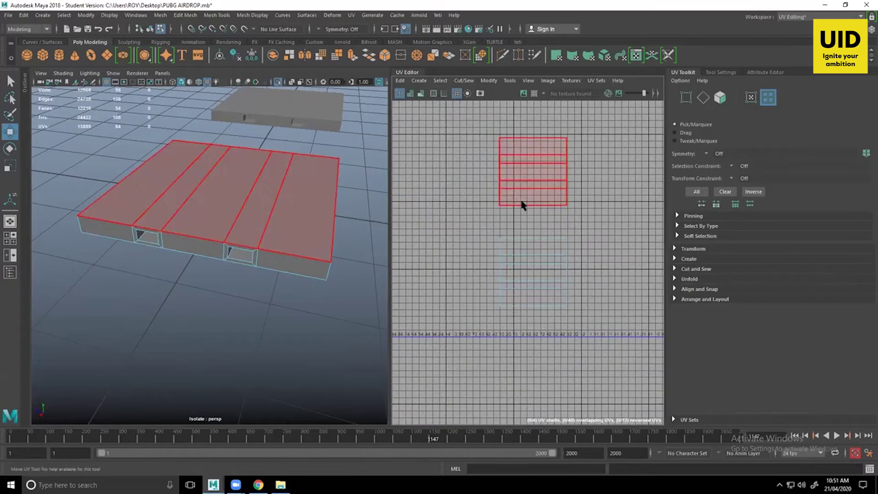
alt+middle_drag(561, 257, 472, 234)
alt+middle_drag(609, 305, 528, 287)
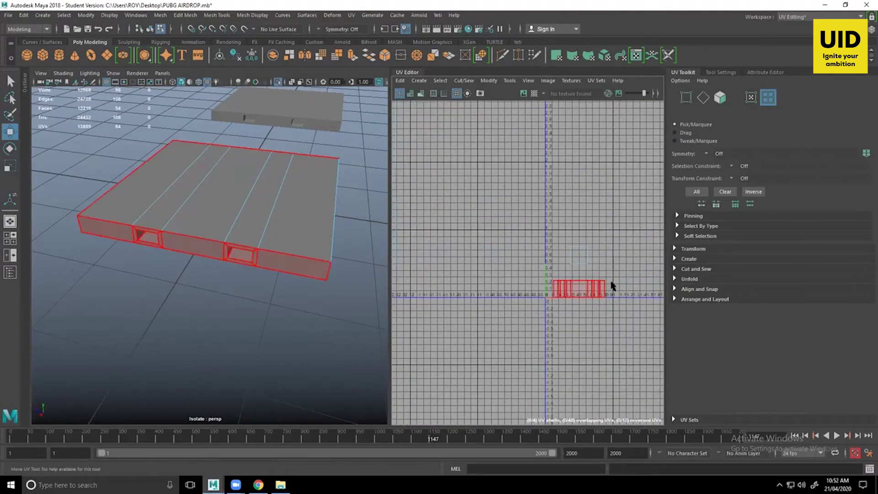
mouse_move(451, 268)
alt+middle_down()
mouse_move(614, 317)
mouse_move(446, 262)
alt+middle_up()
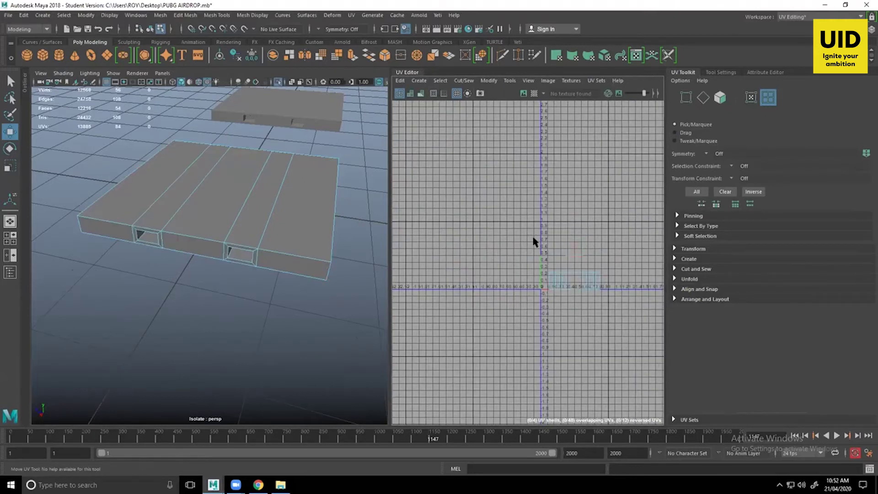
alt+middle_drag(526, 268, 658, 309)
alt+right_drag(568, 244, 599, 310)
alt+middle_drag(549, 231, 577, 292)
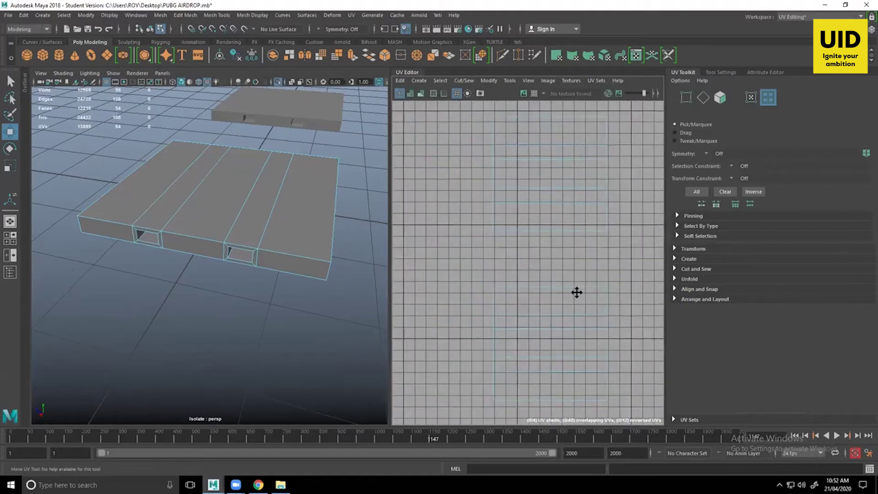
alt+right_drag(576, 292, 548, 273)
click(536, 244)
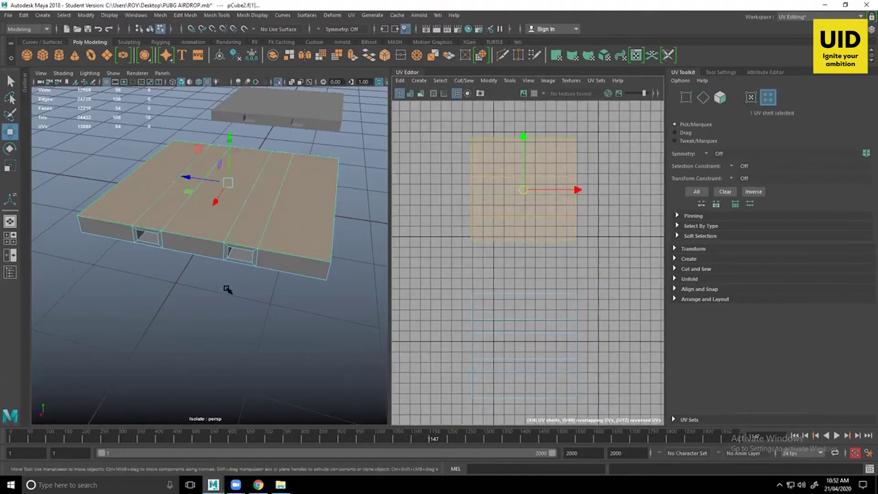
- Switch the slab to face selection and select one of its long side faces without fork openings
alt+drag(227, 289, 147, 258)
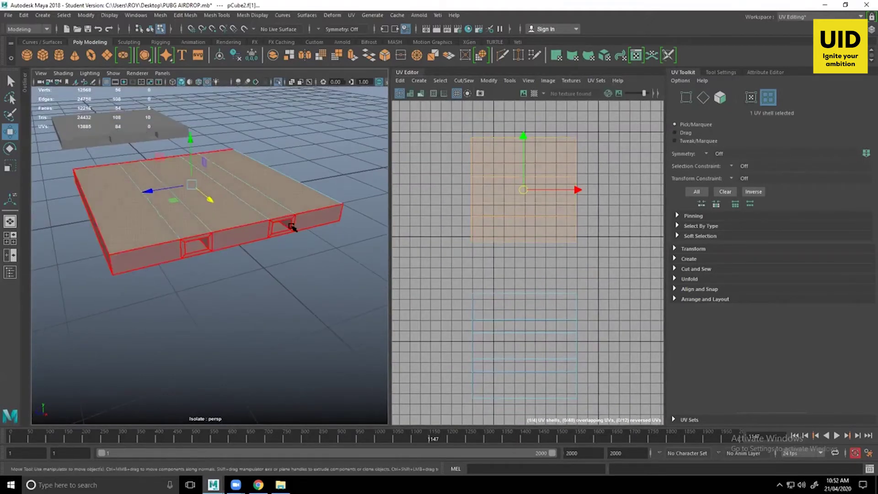
alt+drag(302, 222, 115, 298)
scroll(231, 297, up, 3)
alt+drag(251, 341, 259, 268)
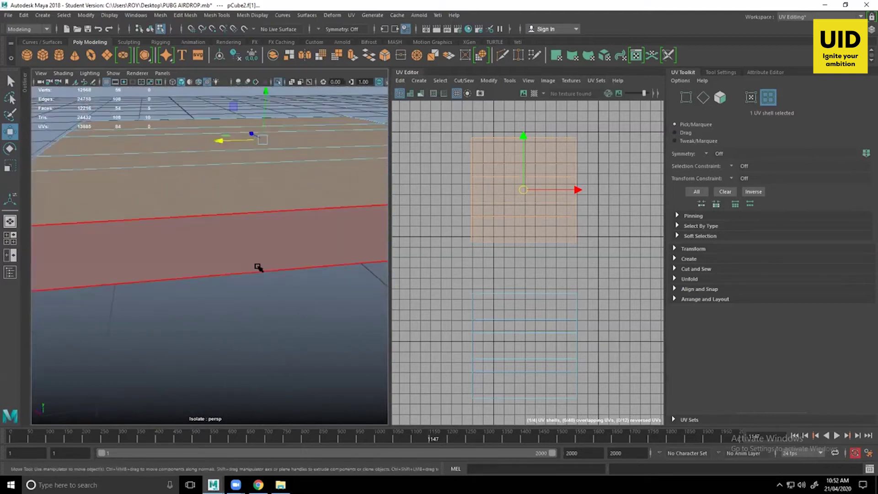
click(260, 247)
scroll(304, 304, down, 6)
alt+drag(192, 309, 208, 324)
shift+click(178, 260)
scroll(213, 260, up, 3)
right_drag(213, 222, 217, 250)
alt+drag(207, 307, 261, 268)
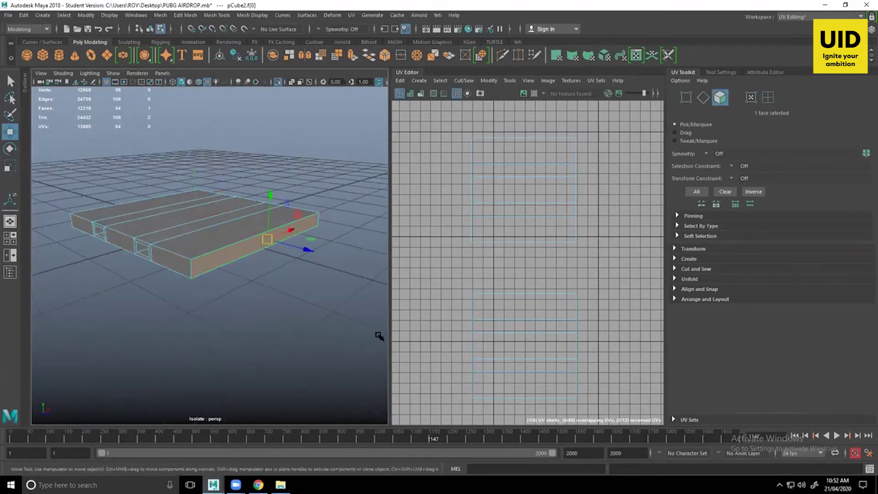
- Add the opposite plain side face of the slab to the selection
alt+drag(379, 336, 169, 348)
shift+click(266, 254)
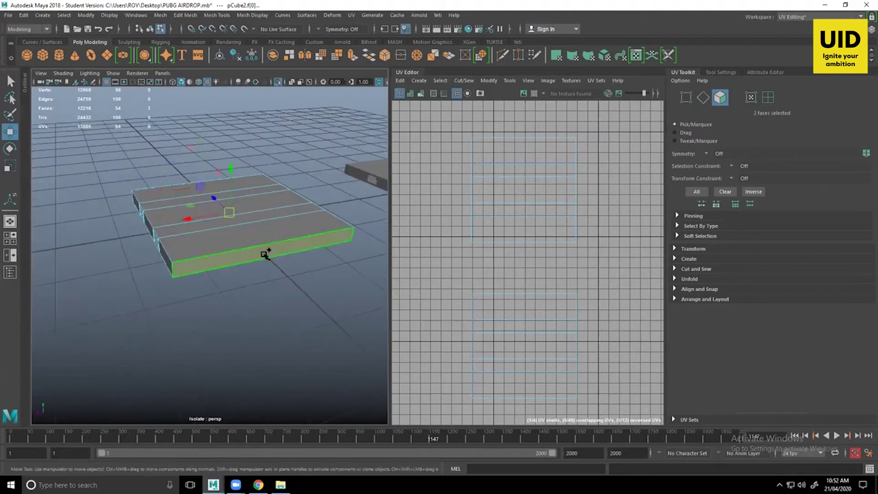
alt+drag(266, 254, 127, 249)
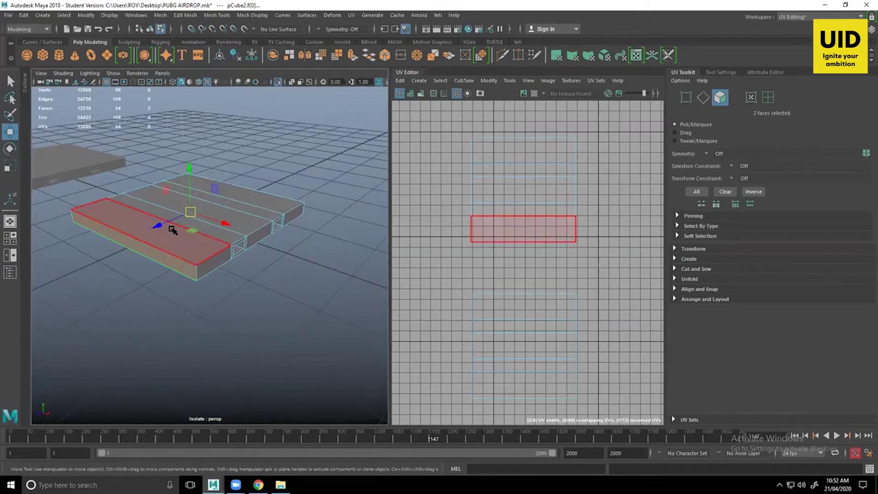
- Apply a planar projection from the Z axis to the two selected side faces and close the options
alt+drag(176, 229, 214, 315)
alt+right_drag(214, 316, 308, 310)
alt+drag(308, 309, 281, 320)
scroll(282, 320, down, 3)
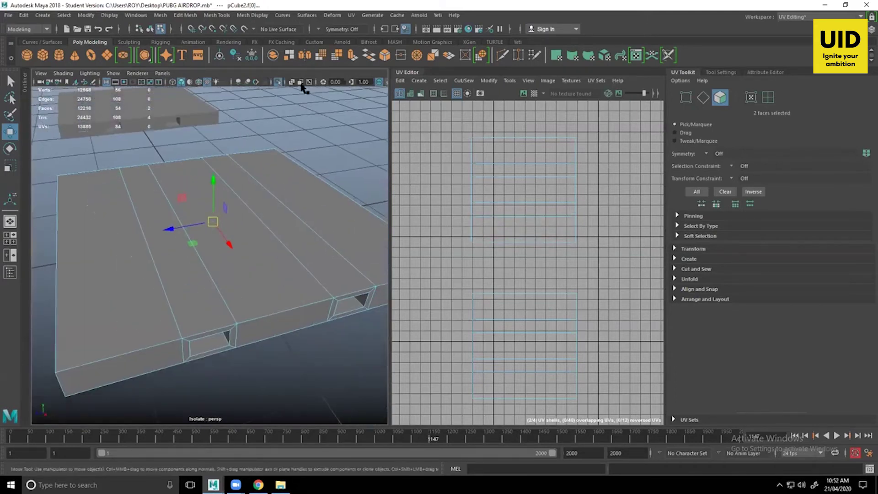
click(351, 15)
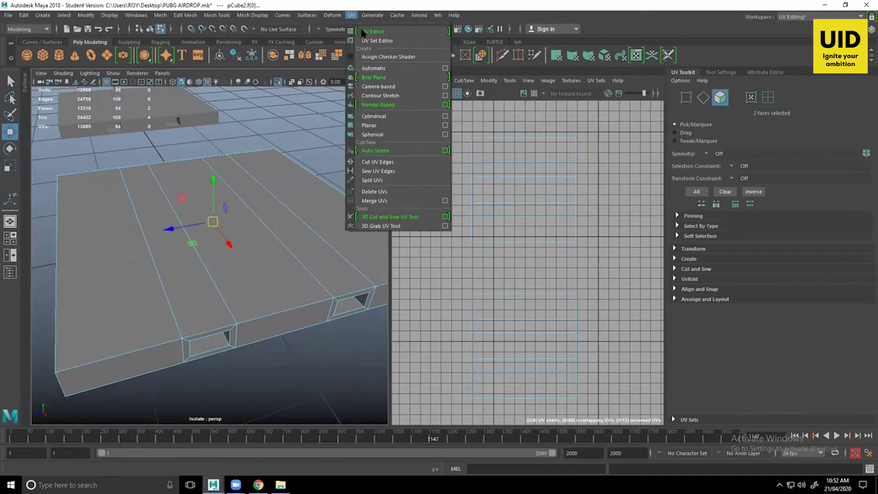
click(445, 125)
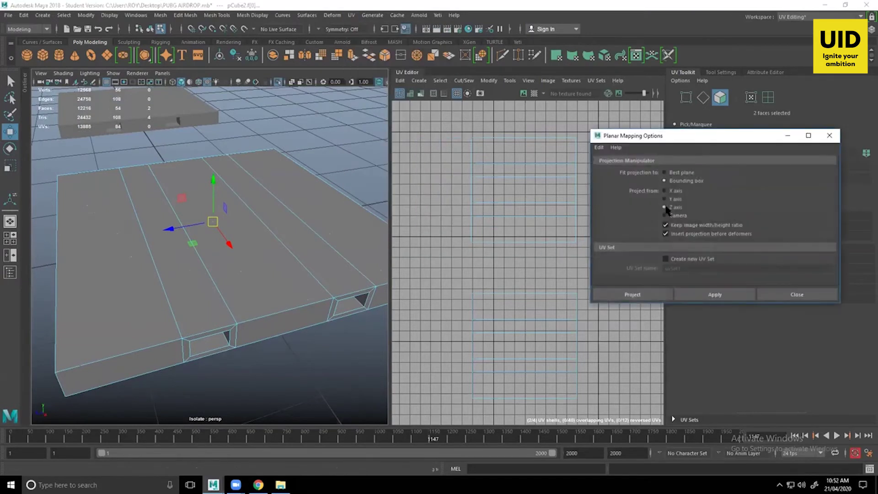
click(715, 295)
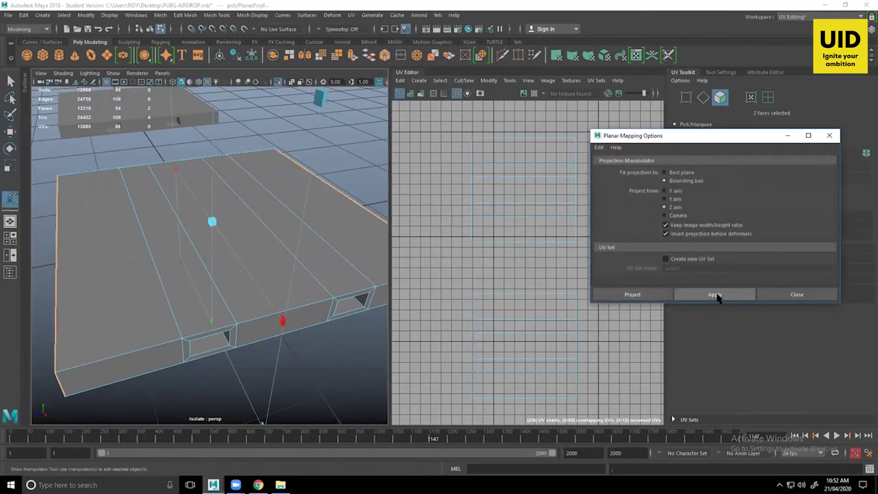
click(784, 295)
- Move the newly projected side-face UVs out of the 0–1 square to the empty area beside the top and underside shells
scroll(575, 291, down, 4)
alt+middle_drag(575, 291, 533, 239)
alt+middle_drag(603, 268, 515, 252)
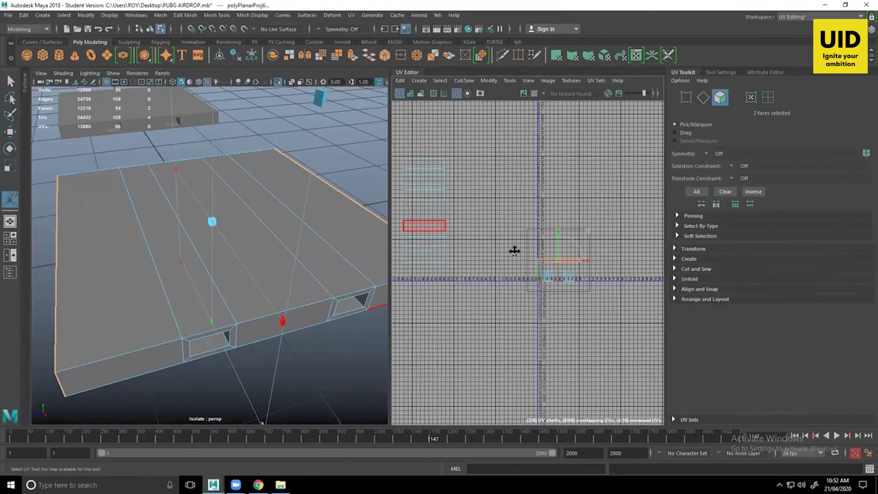
alt+right_drag(571, 243, 633, 329)
scroll(622, 313, up, 3)
click(544, 297)
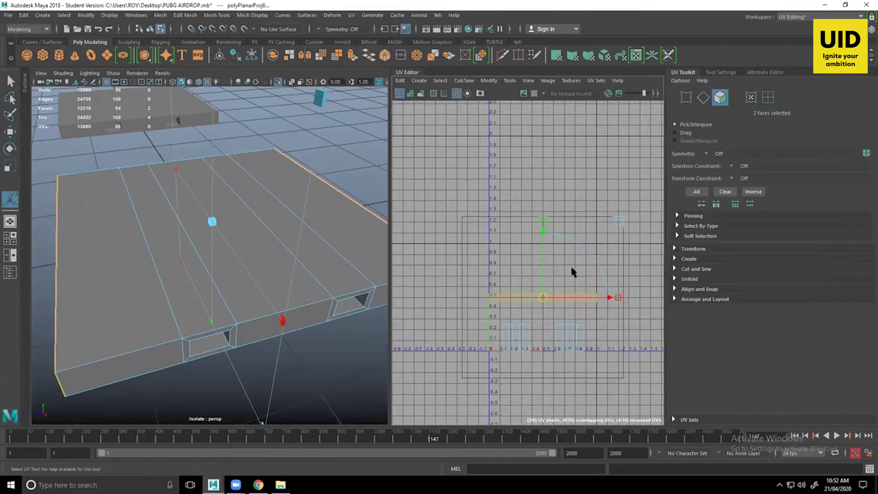
click(586, 164)
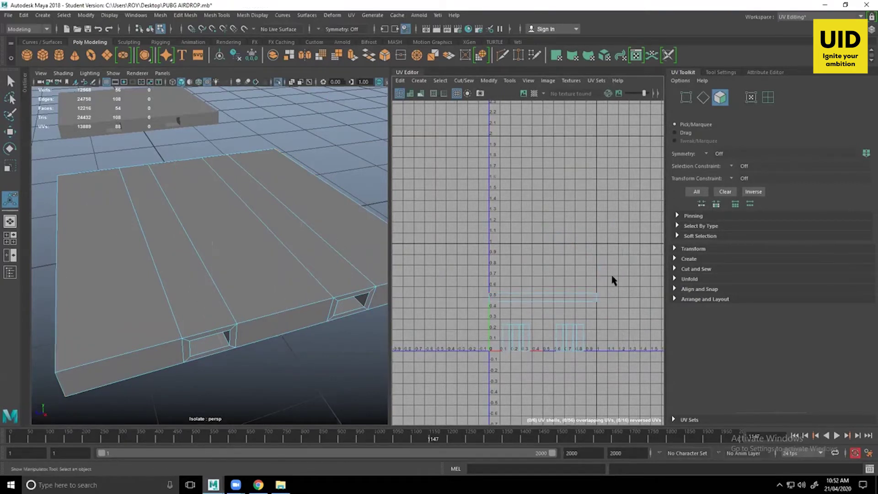
scroll(540, 312, down, 1)
key(w)
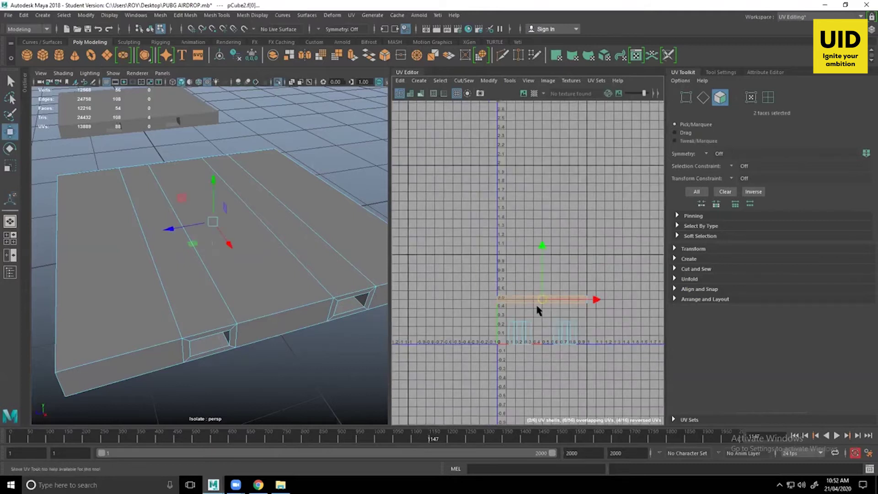
drag(544, 301, 511, 257)
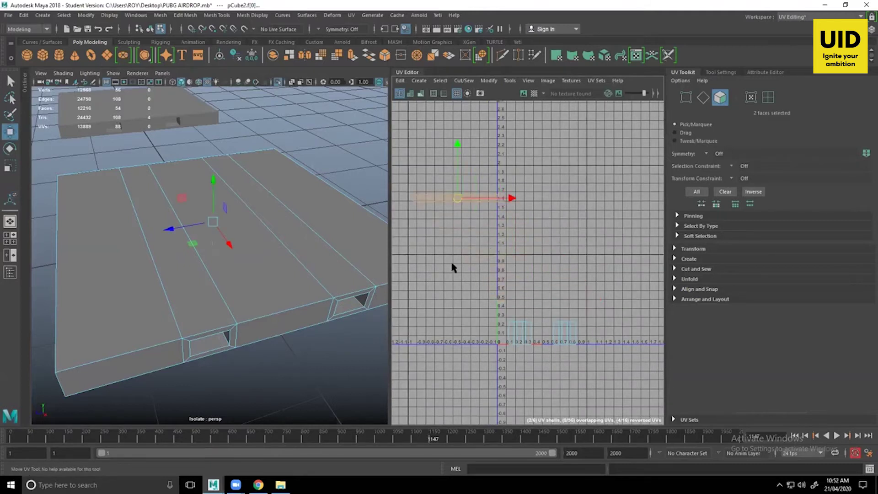
alt+middle_drag(480, 284, 663, 342)
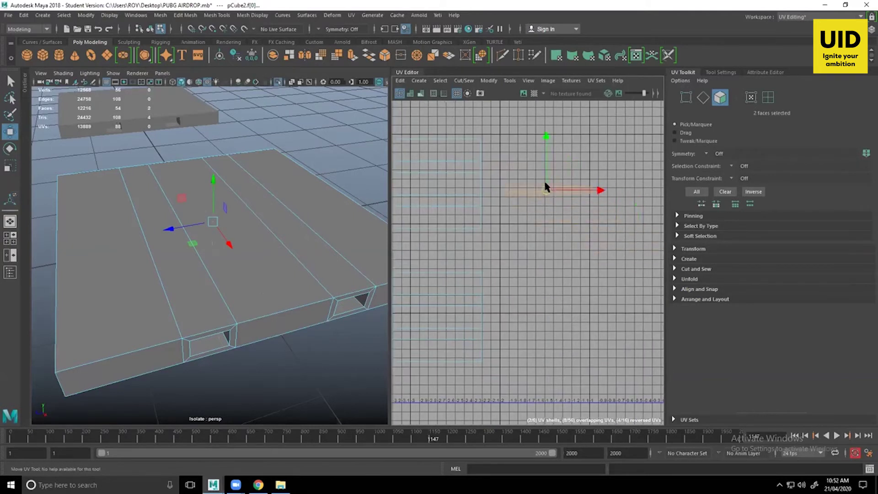
scroll(554, 255, up, 3)
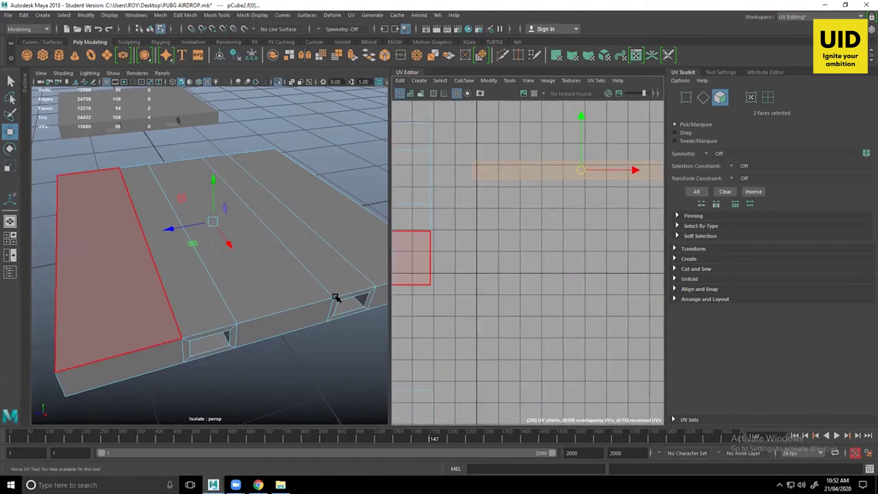
- Switch the UV Editor to shell selection and move one of the overlapping side-face shells below the other
alt+drag(337, 297, 238, 283)
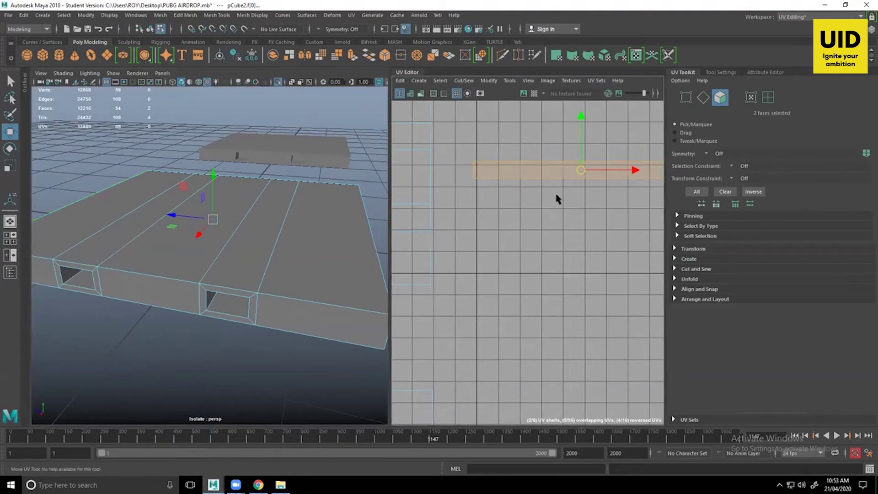
right_drag(582, 169, 539, 157)
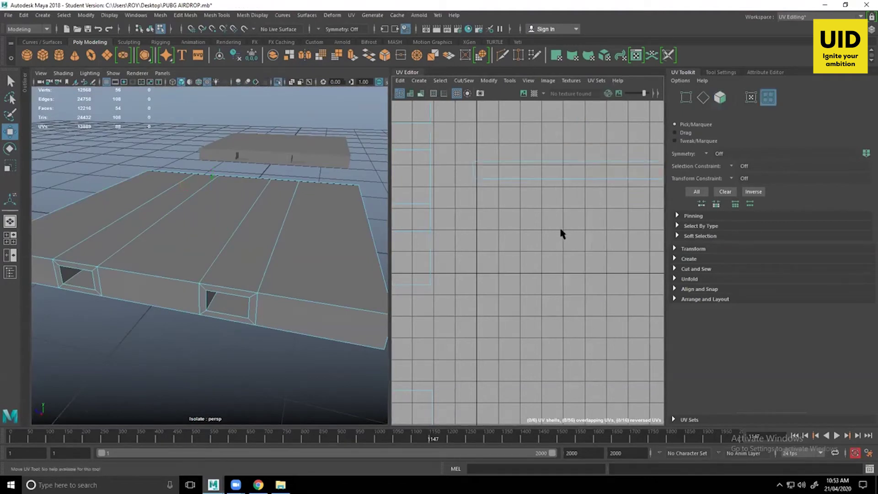
click(530, 198)
scroll(529, 215, down, 2)
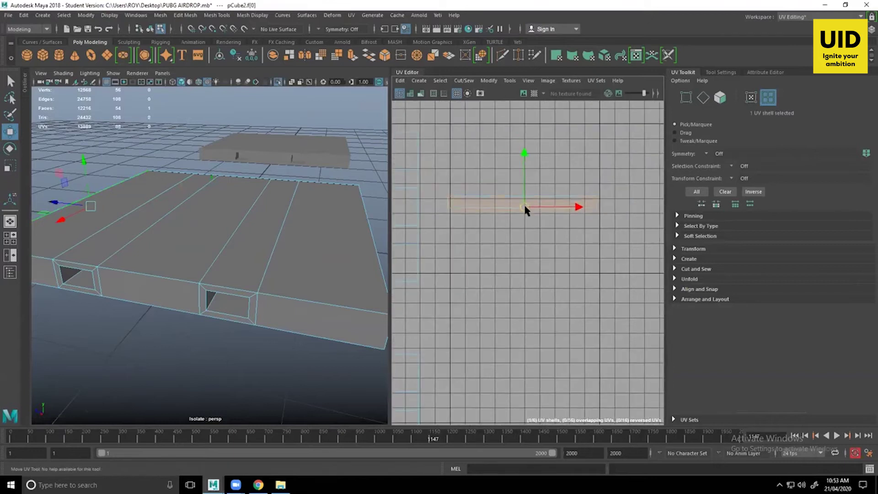
click(522, 288)
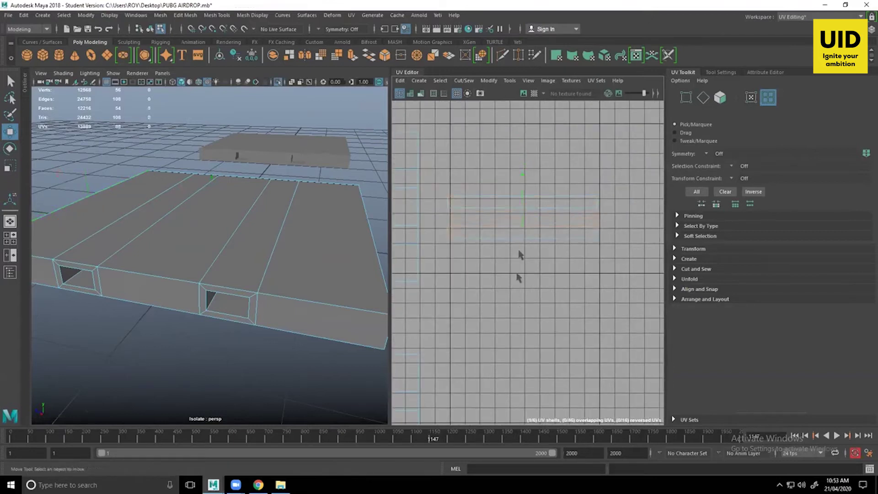
- Select the two side-face shells in turn to check which slab face each one maps, and clear the selection
click(519, 206)
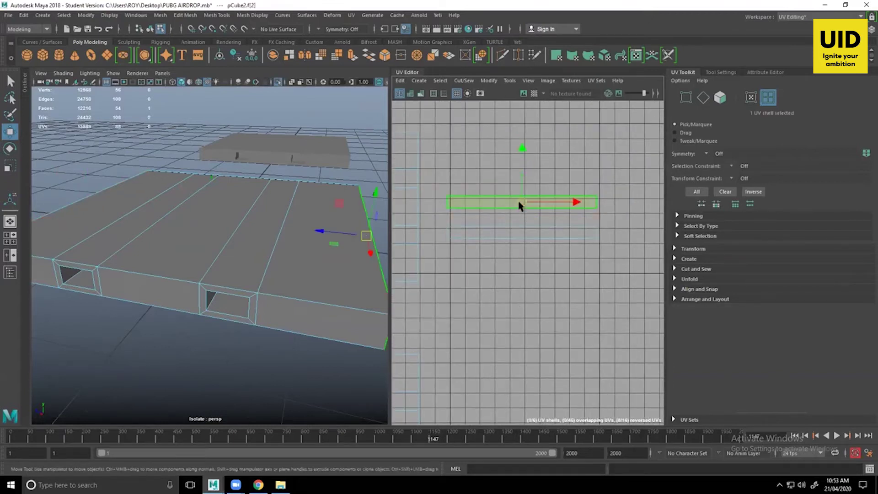
click(519, 236)
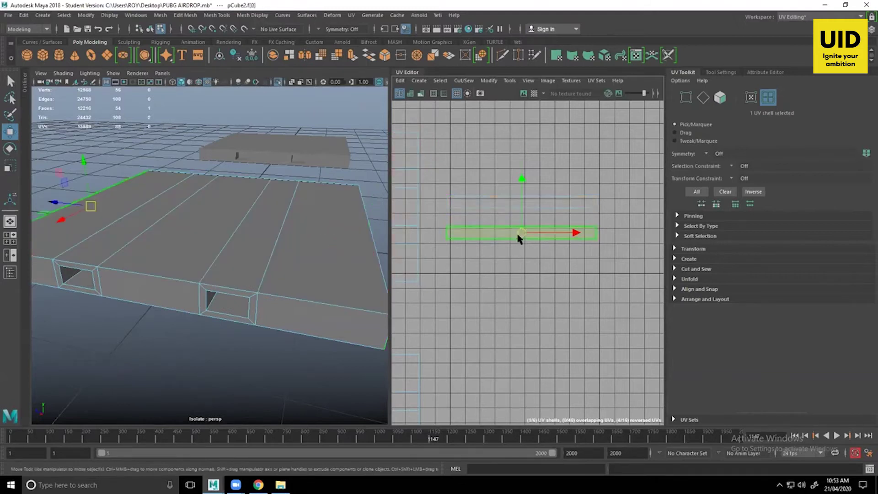
click(530, 202)
click(530, 233)
click(533, 269)
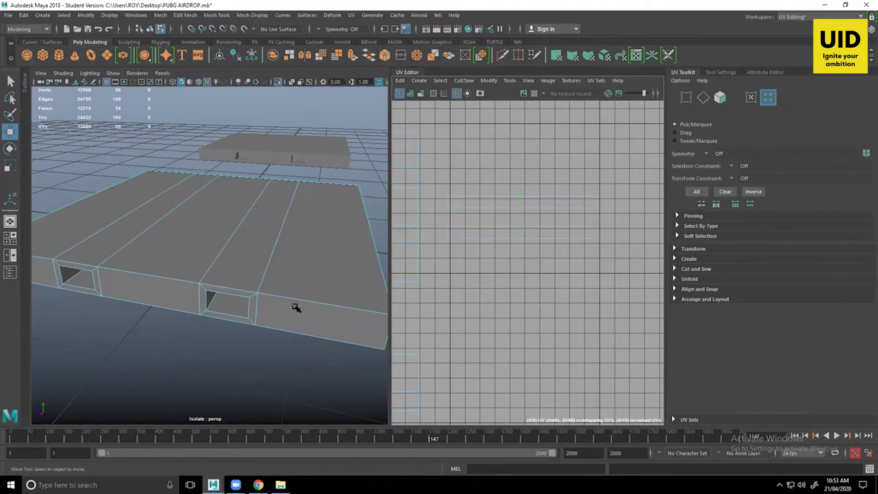
- Switch to face selection and select the end face and the four frame faces around the first opening on one slotted side
alt+drag(297, 307, 242, 296)
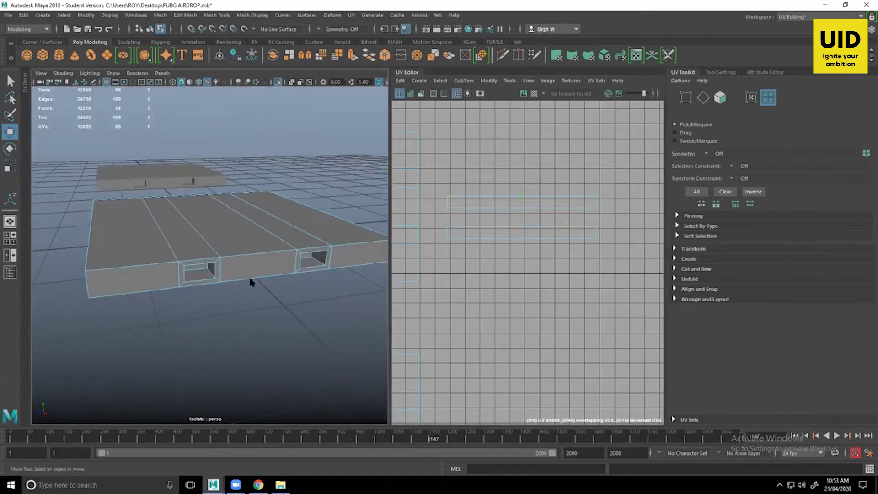
right_drag(250, 279, 252, 260)
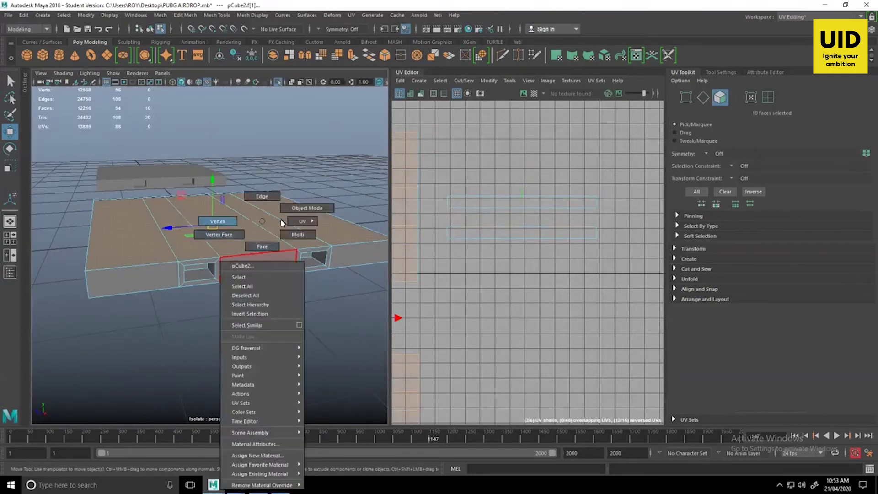
right_drag(298, 224, 308, 249)
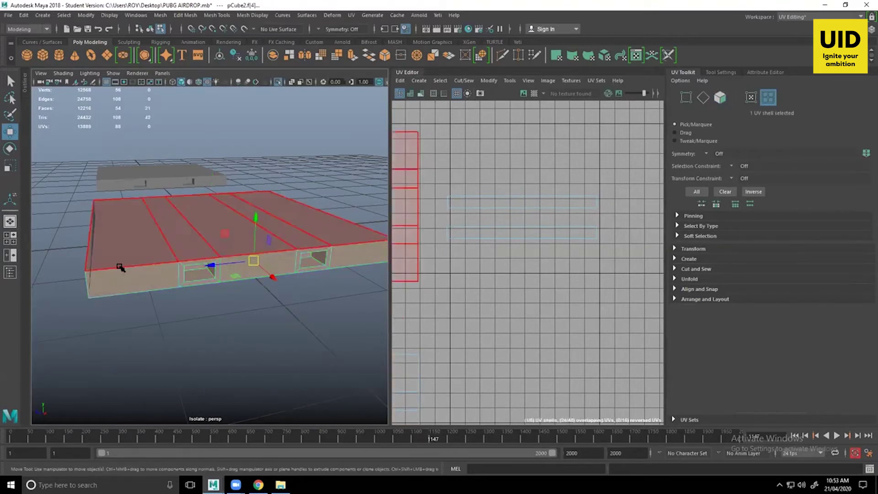
alt+drag(93, 305, 227, 266)
click(228, 264)
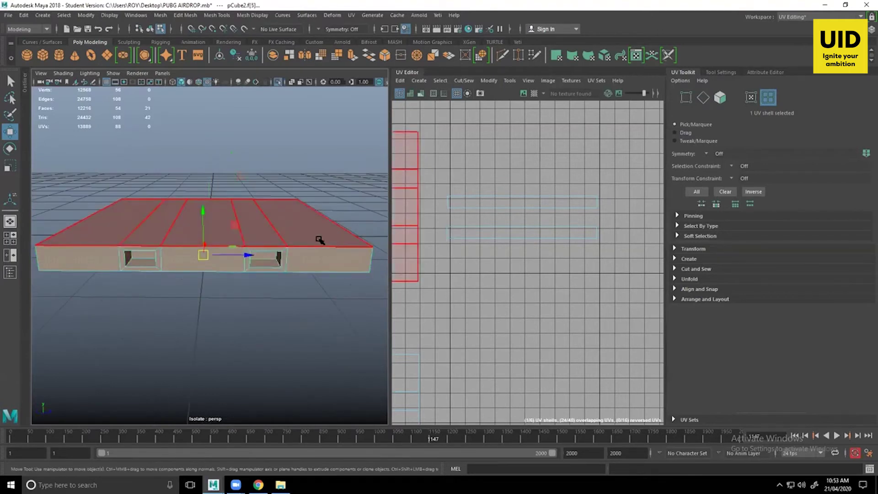
alt+drag(320, 241, 215, 297)
right_drag(259, 221, 265, 249)
click(133, 278)
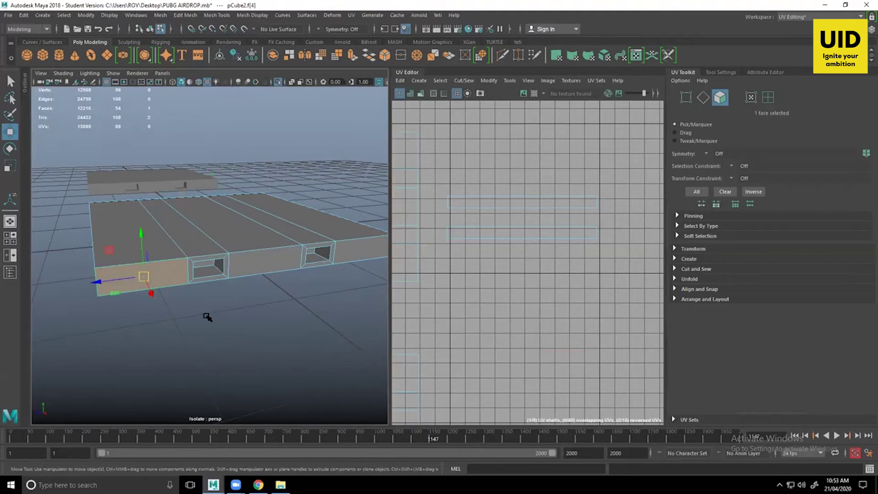
scroll(206, 314, up, 5)
shift+click(170, 268)
shift+click(141, 296)
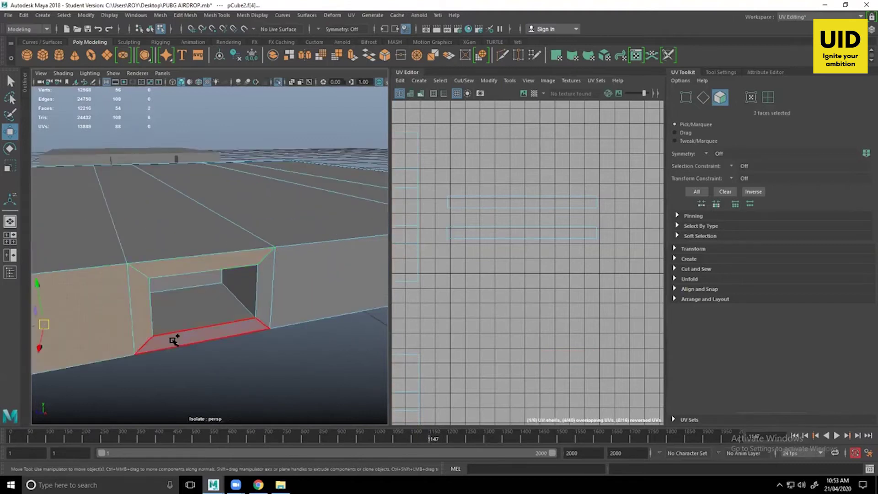
shift+click(174, 337)
shift+click(256, 320)
- Add the middle face, the second opening's four frame faces and the far end face of the same slotted side to the selection
alt+drag(272, 314, 337, 284)
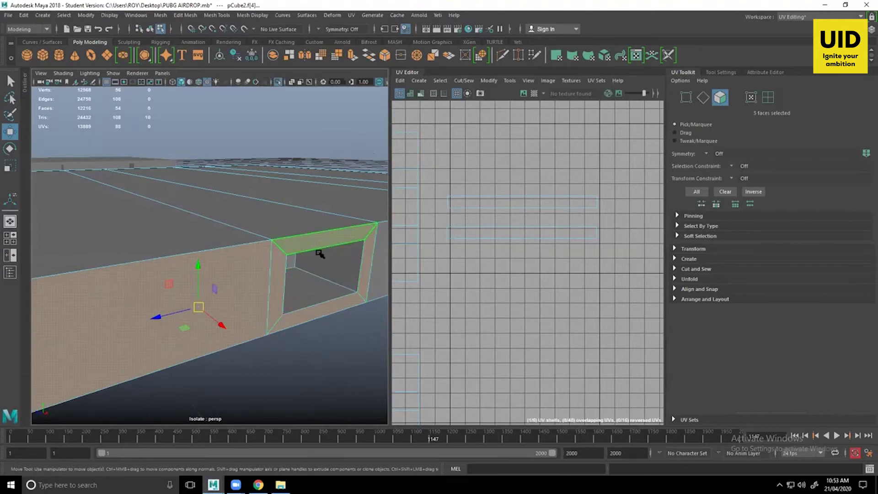
alt+drag(329, 308, 235, 336)
mouse_move(254, 276)
alt+mouse_down()
mouse_move(299, 316)
mouse_move(256, 270)
alt+mouse_up()
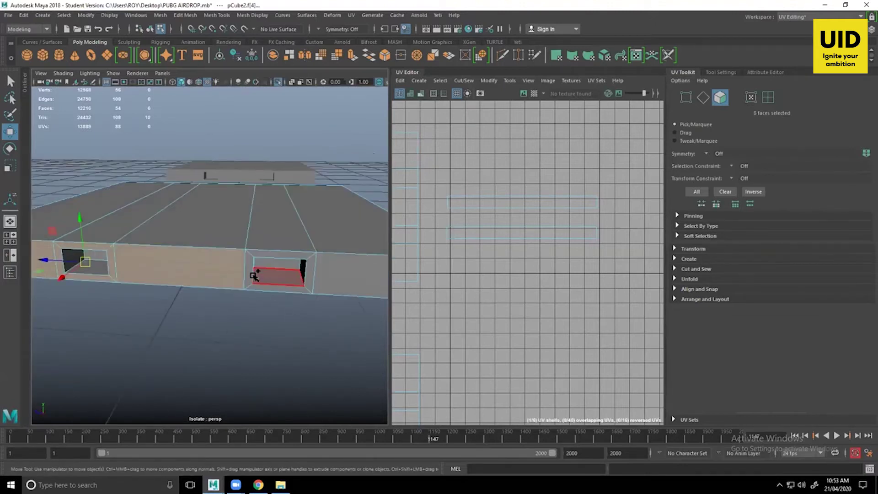
shift+click(253, 266)
shift+click(275, 253)
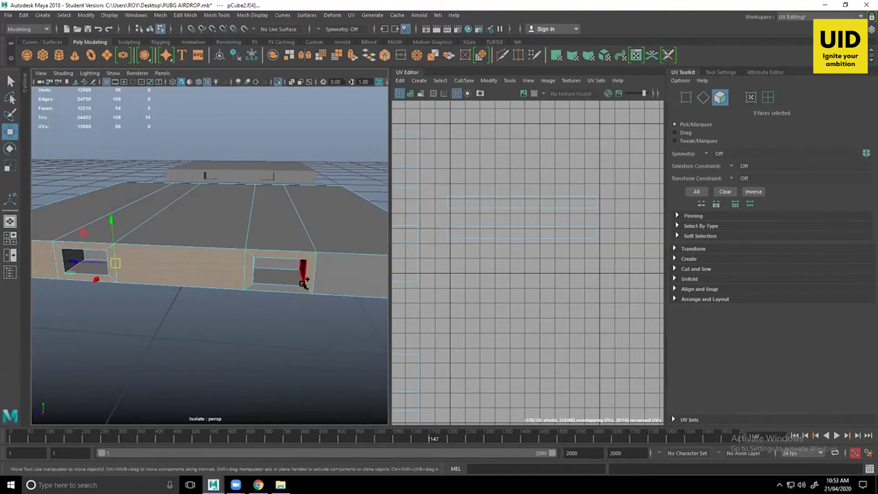
shift+click(306, 289)
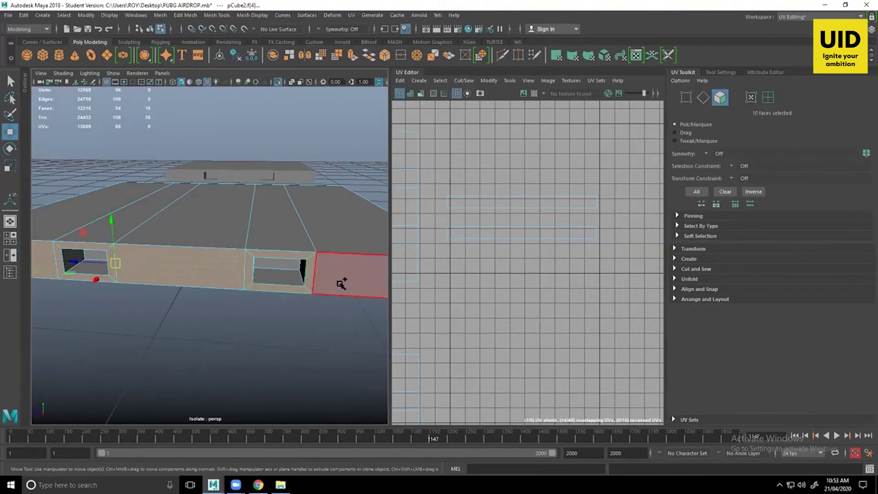
shift+click(342, 283)
- Extend the selection to the opposite slotted side with its end face, first opening's frame faces and middle face
alt+drag(342, 286, 155, 333)
shift+click(246, 277)
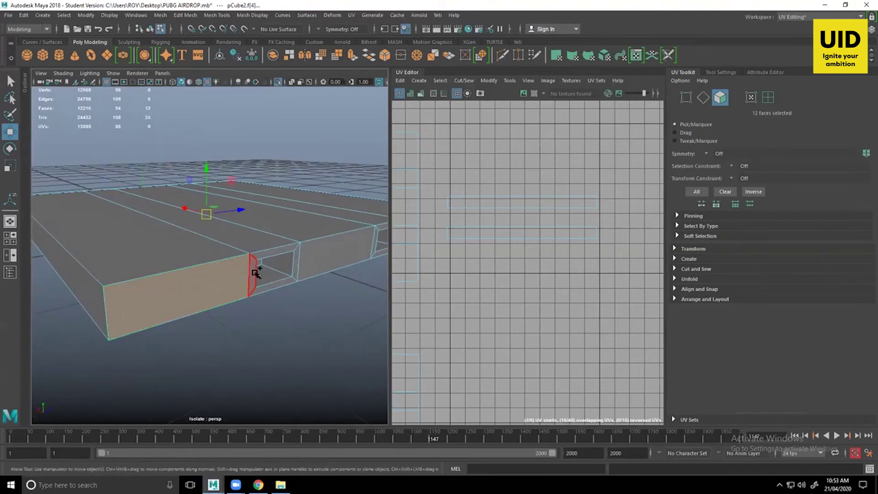
shift+click(252, 273)
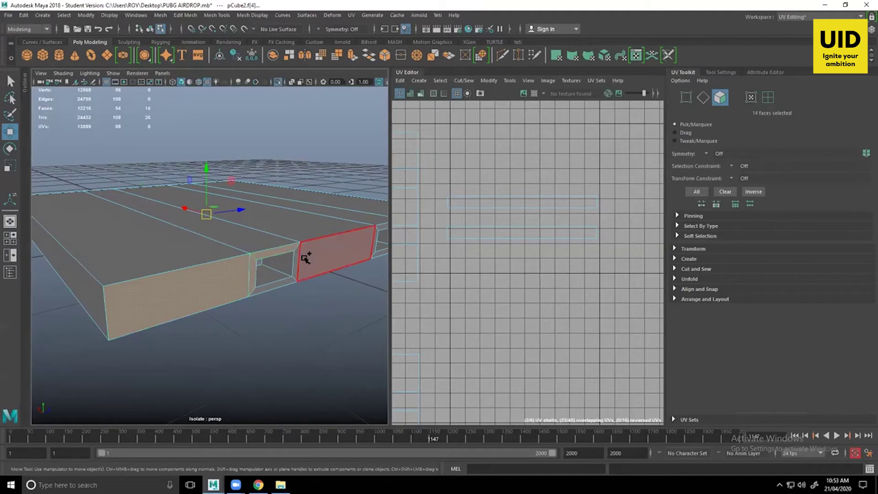
shift+click(283, 283)
shift+click(327, 266)
- Add the second opening's frame faces and the remaining end face of the opposite slotted side to the selection
alt+drag(334, 307, 280, 289)
shift+click(249, 251)
shift+click(273, 235)
shift+click(307, 253)
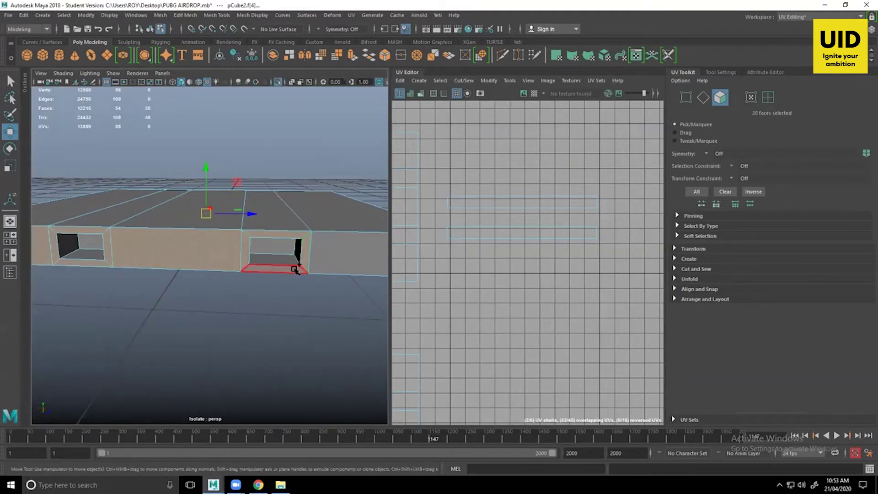
shift+click(294, 267)
shift+click(350, 264)
- Apply a planar projection from the X axis to the selected slotted-side faces and close the options
alt+middle_drag(247, 327, 225, 331)
alt+drag(224, 332, 310, 240)
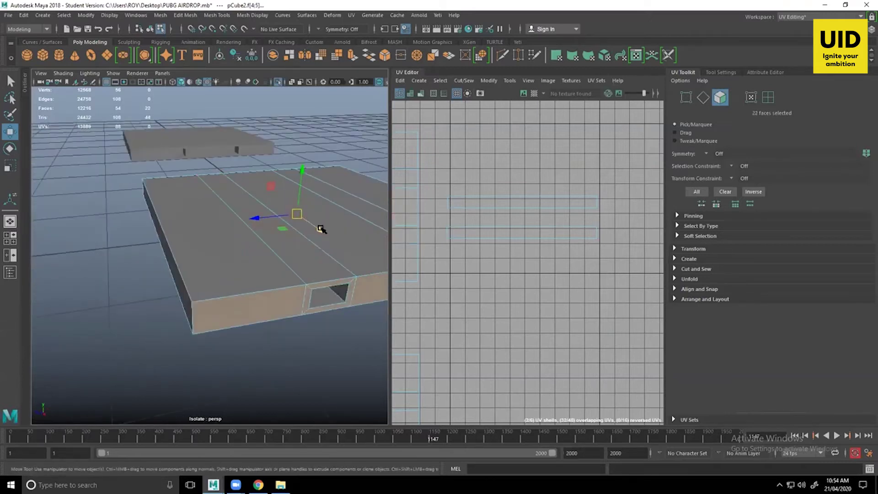
scroll(317, 251, down, 2)
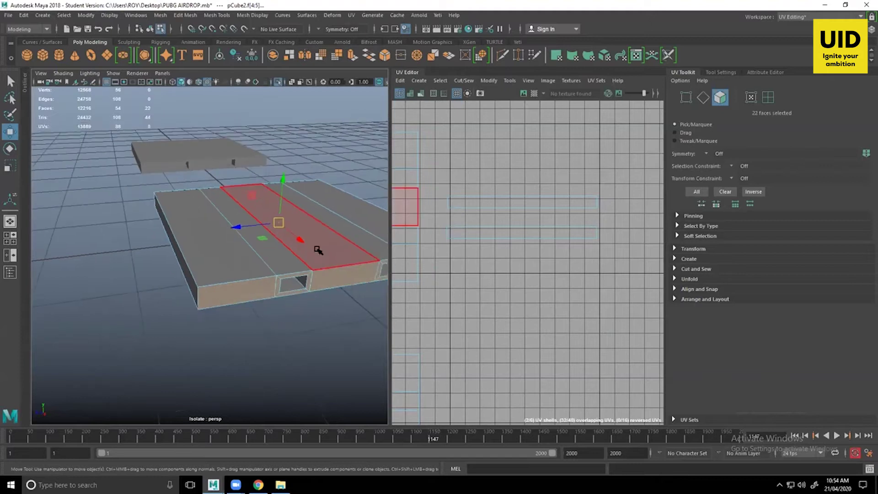
alt+middle_drag(295, 174, 233, 178)
click(351, 15)
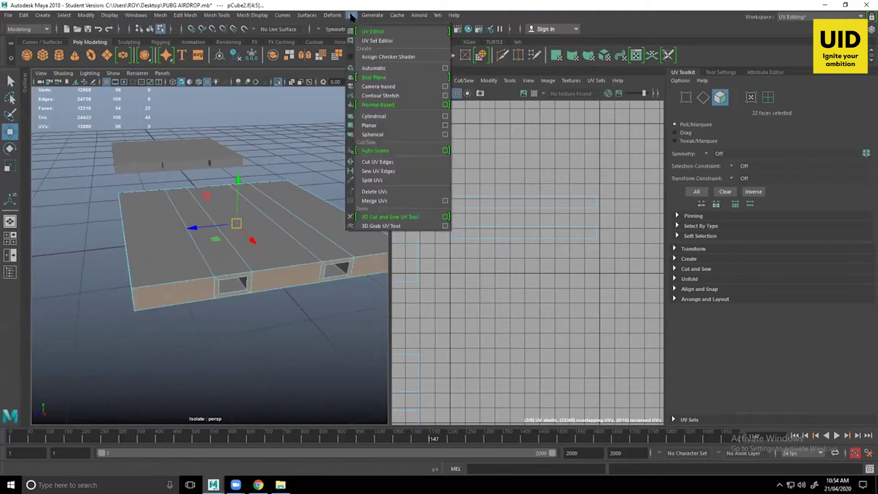
click(443, 126)
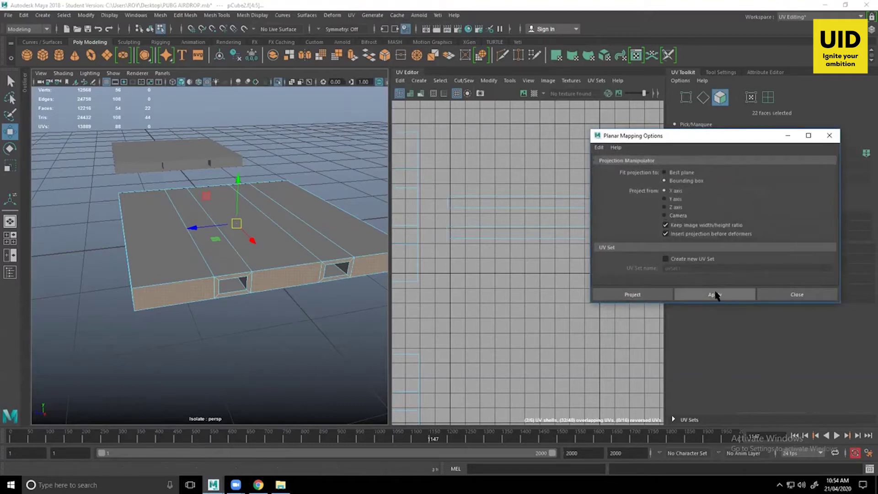
click(715, 294)
click(780, 296)
- Move the newly projected slotted-side UVs below the two plain side-face shells and clear the selection
alt+drag(190, 359, 274, 373)
alt+middle_drag(649, 325, 508, 270)
alt+right_drag(574, 290, 457, 276)
alt+middle_drag(559, 322, 495, 267)
drag(570, 320, 426, 207)
alt+middle_drag(429, 224, 558, 280)
scroll(558, 280, up, 3)
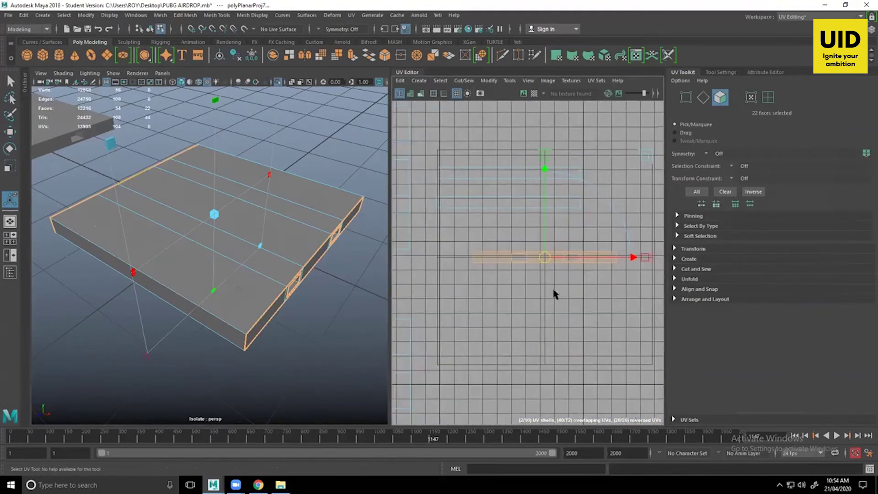
drag(547, 258, 534, 263)
click(564, 388)
scroll(562, 333, up, 3)
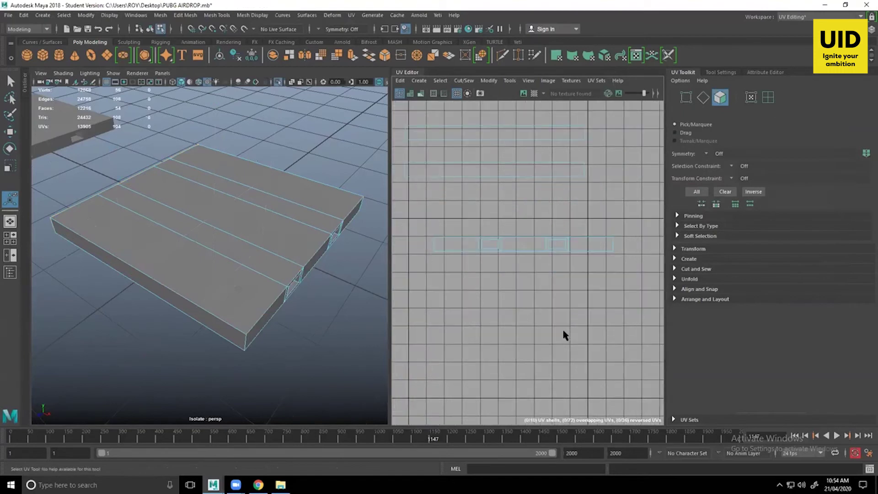
- Switch the UV Editor to shell selection and move one of the overlapping slotted-side shells below the other
right_drag(530, 223, 494, 213)
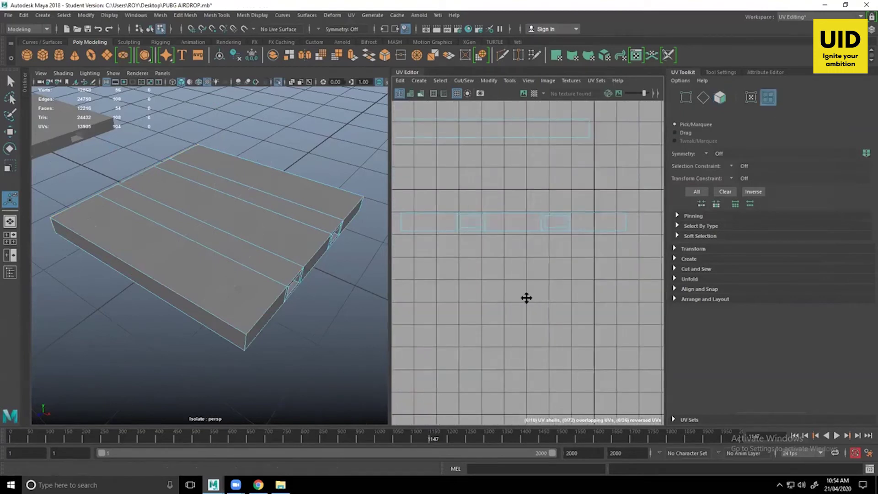
alt+middle_drag(526, 298, 556, 298)
click(541, 225)
key(w)
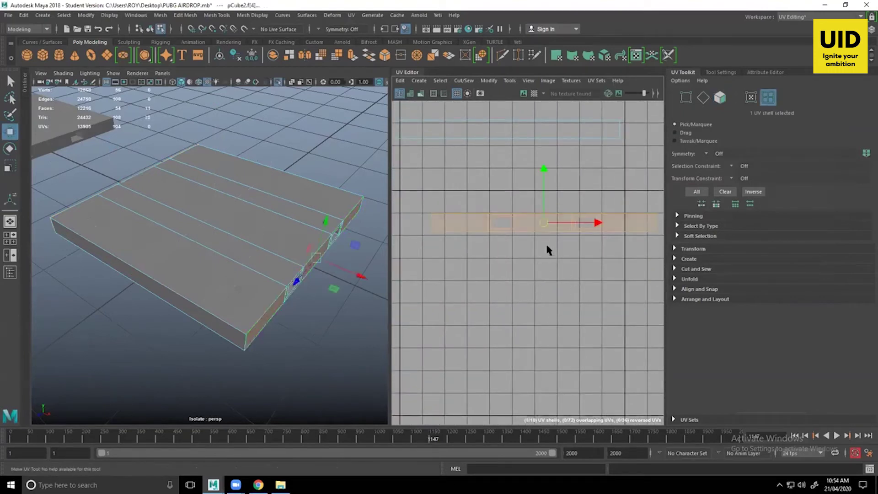
drag(544, 222, 542, 288)
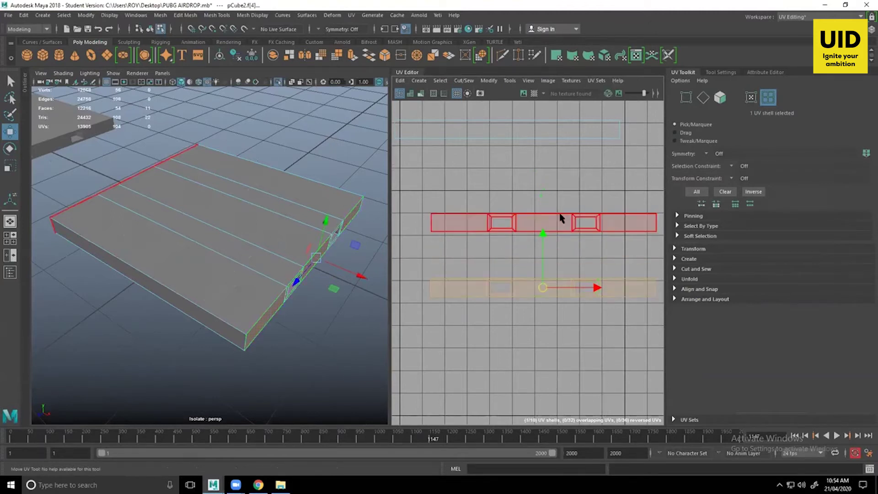
- Try moving only the middle face of the upper slotted-side shell, undo it, and try box-selecting all the shell's faces instead
right_drag(561, 215, 560, 241)
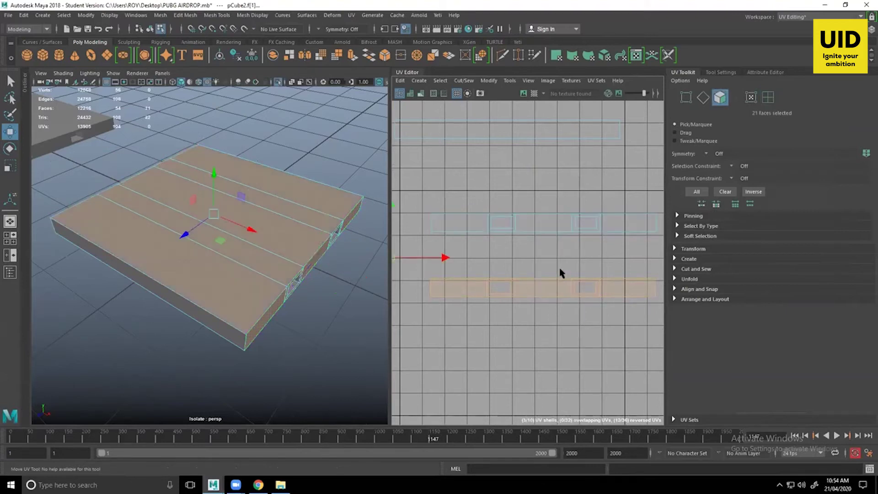
click(547, 225)
drag(543, 226, 545, 194)
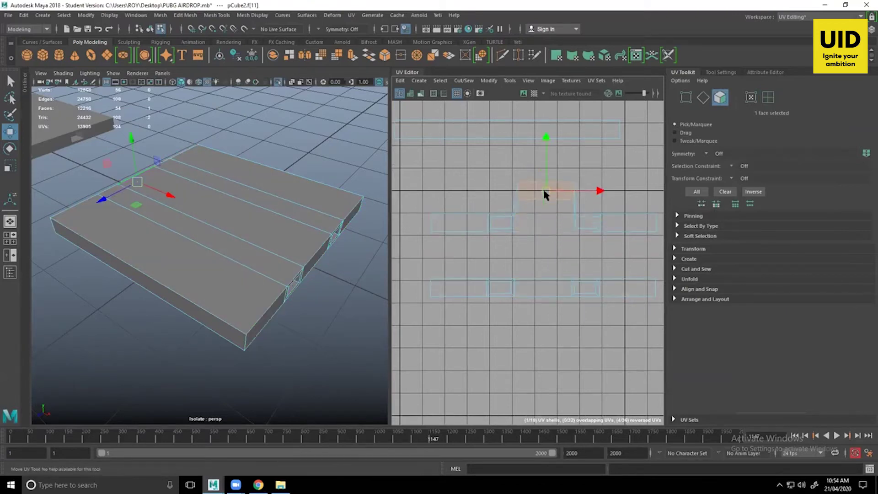
key(ctrl+z)
drag(412, 185, 672, 264)
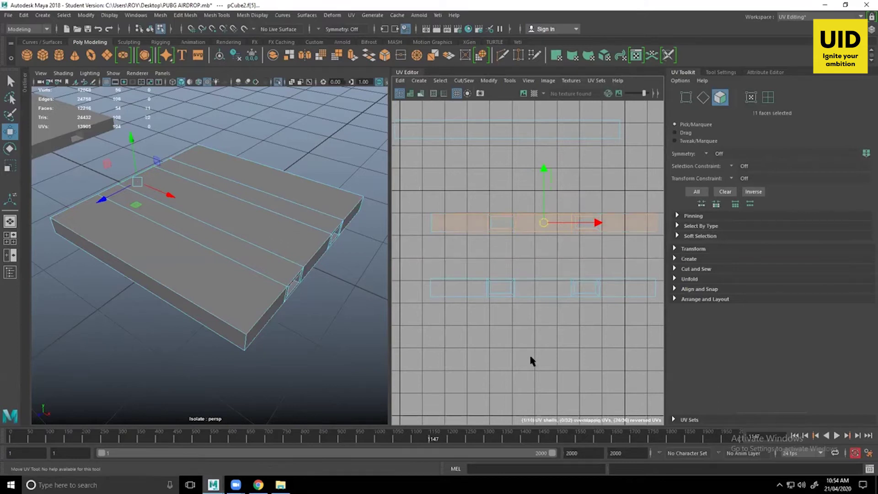
click(530, 253)
- Return to shell selection and move the upper slotted-side shell slightly closer to the lower one
right_drag(536, 230, 492, 221)
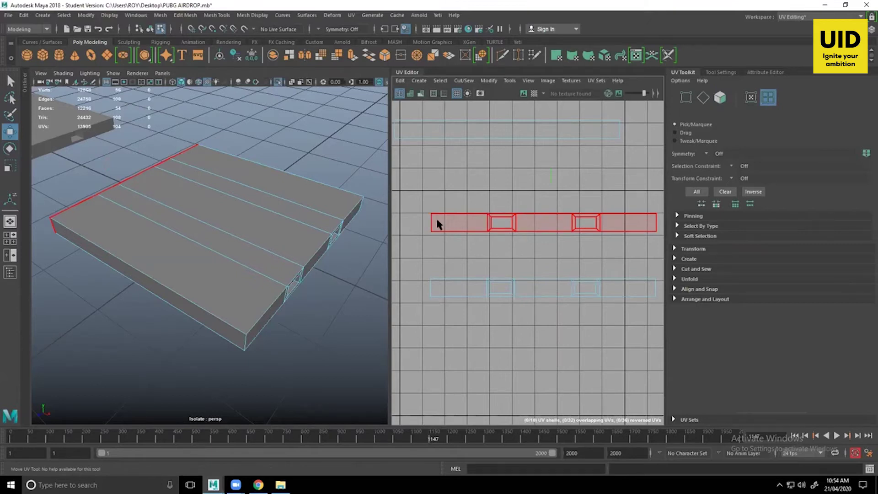
click(530, 225)
drag(546, 222, 553, 234)
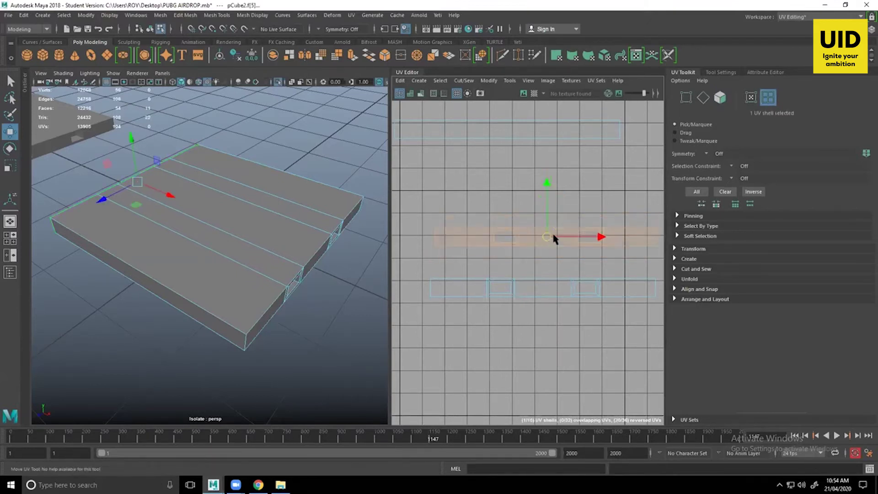
scroll(540, 238, down, 4)
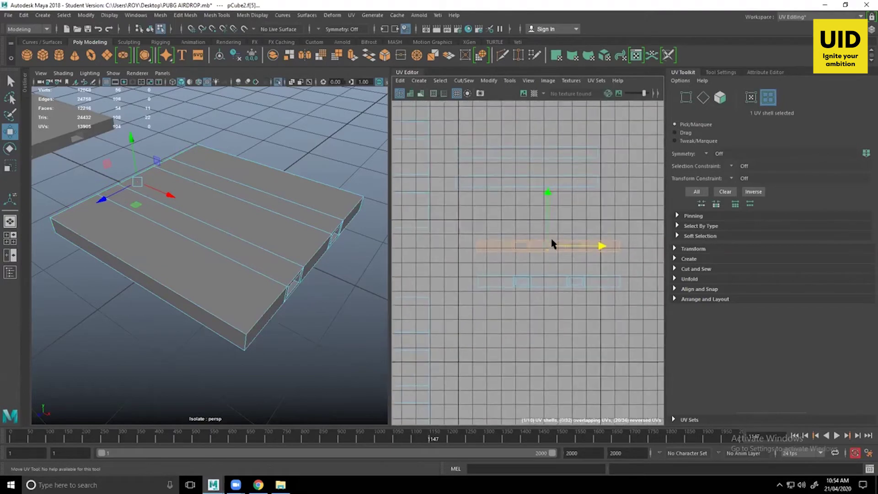
drag(552, 246, 554, 242)
- Return to object mode and select the whole base slab to show all its UV shells together
mouse_move(231, 307)
alt+mouse_down()
mouse_move(227, 298)
mouse_move(233, 309)
alt+mouse_up()
alt+middle_drag(483, 334, 619, 343)
alt+right_drag(619, 343, 602, 325)
alt+middle_drag(602, 325, 526, 300)
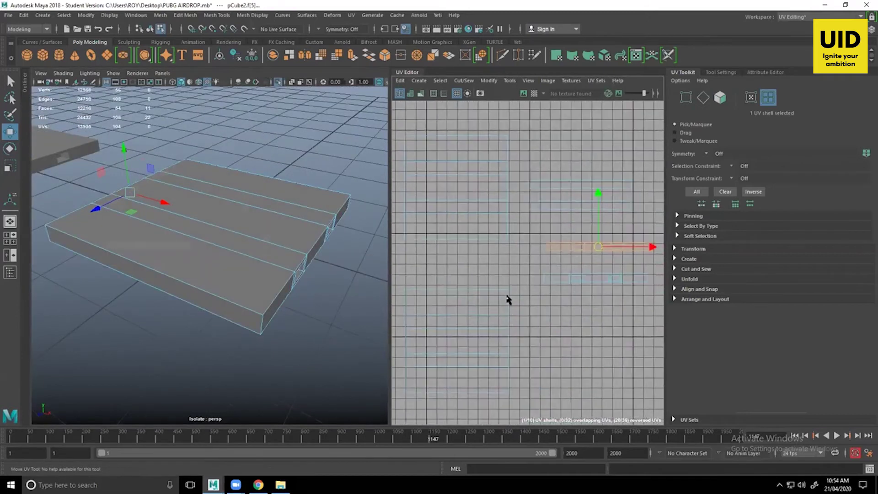
alt+drag(291, 391, 320, 335)
alt+right_drag(319, 335, 325, 270)
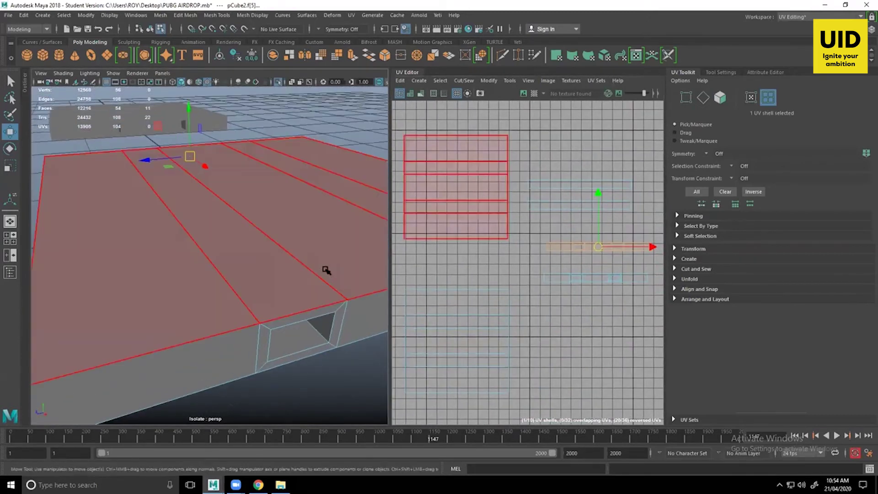
right_drag(325, 221, 368, 206)
click(361, 129)
alt+right_drag(361, 130, 325, 229)
click(322, 231)
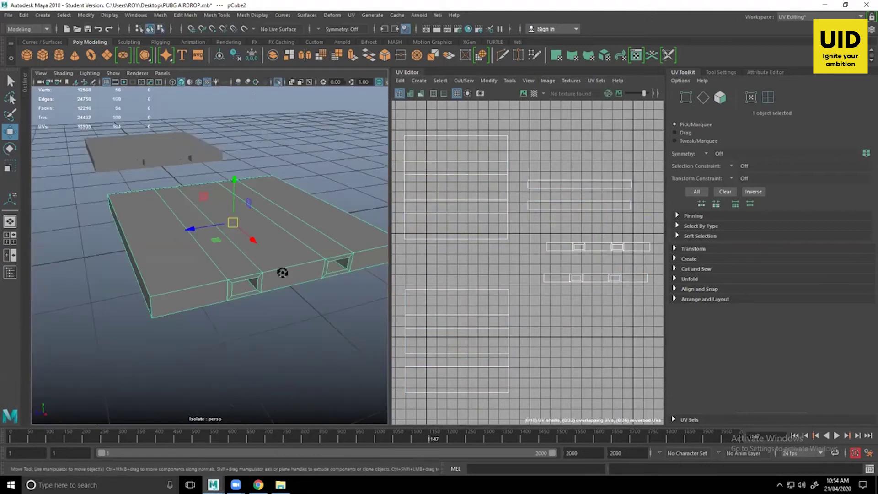
- Display the checker map on the slab and examine the pattern's scale and distortion on the top and side faces
alt+right_drag(283, 273, 305, 272)
scroll(306, 273, up, 2)
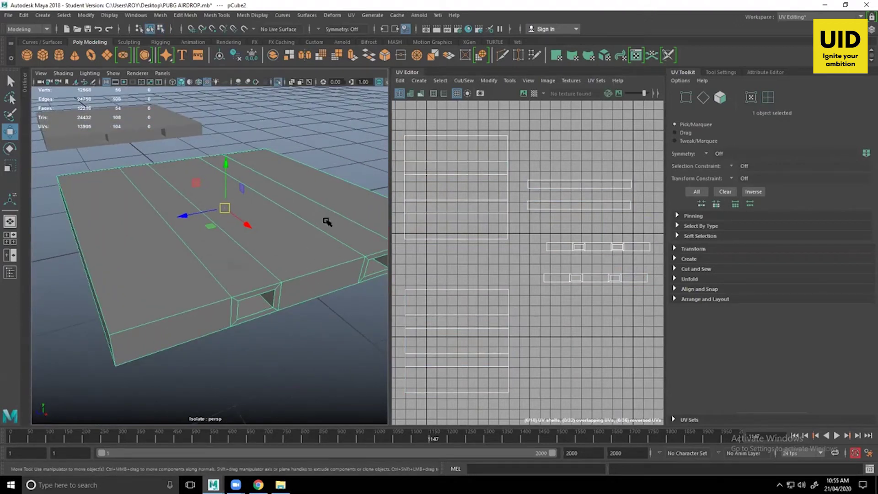
click(534, 93)
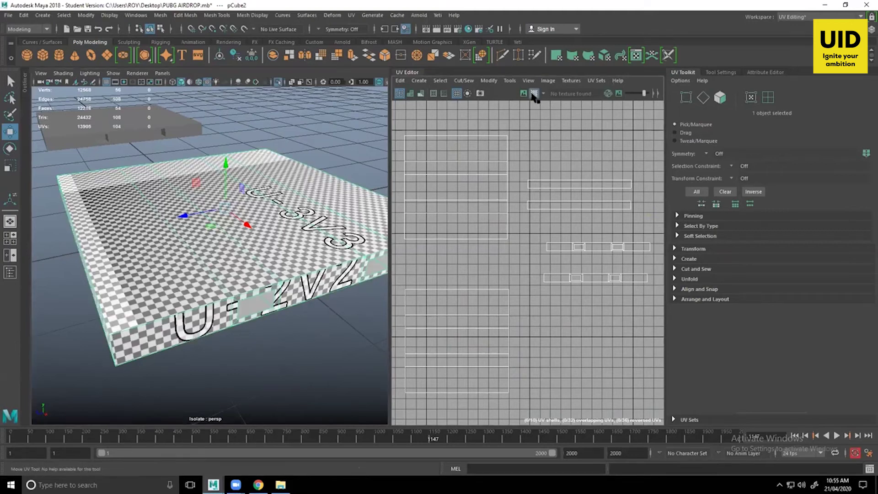
alt+drag(281, 225, 467, 222)
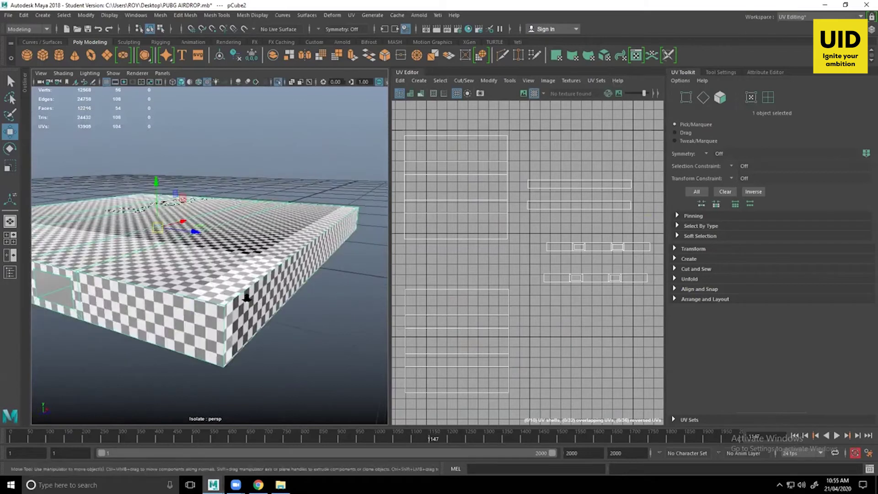
alt+right_drag(246, 297, 221, 284)
alt+drag(221, 284, 185, 288)
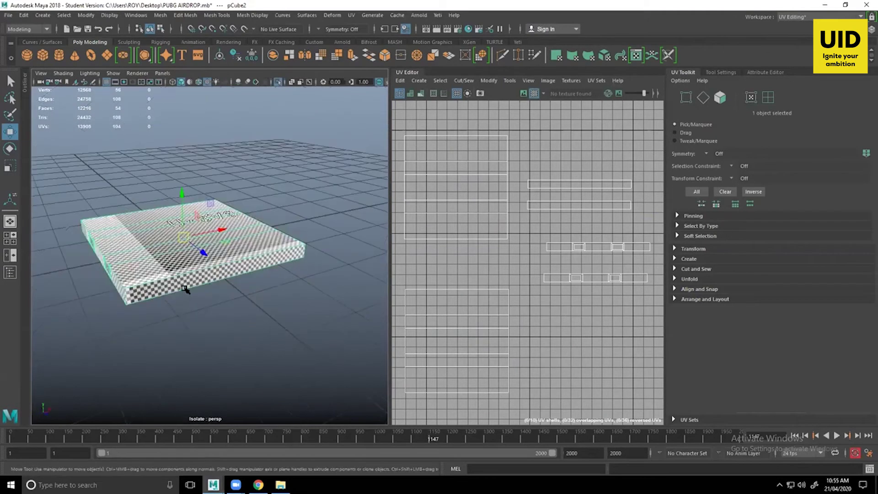
- Examine the checker pattern up close at the slab's corner where the top face meets the lettered slotted side
alt+right_drag(202, 286, 288, 305)
alt+drag(288, 305, 208, 314)
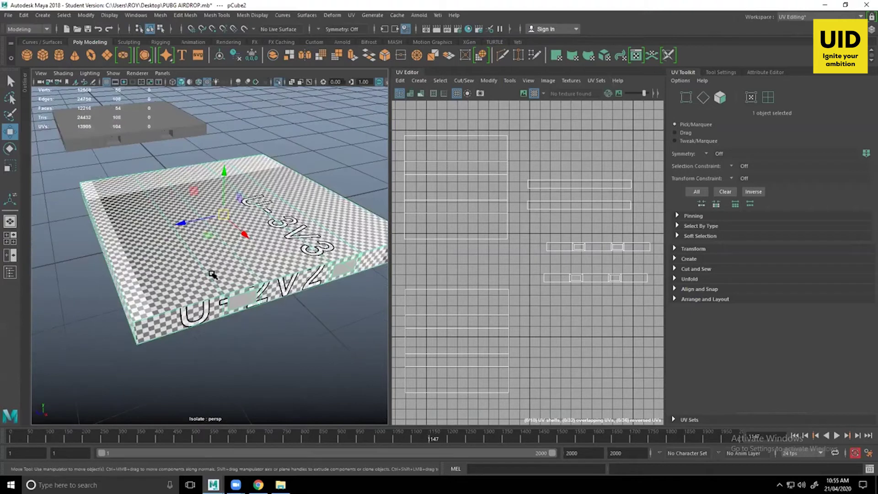
alt+drag(261, 327, 197, 258)
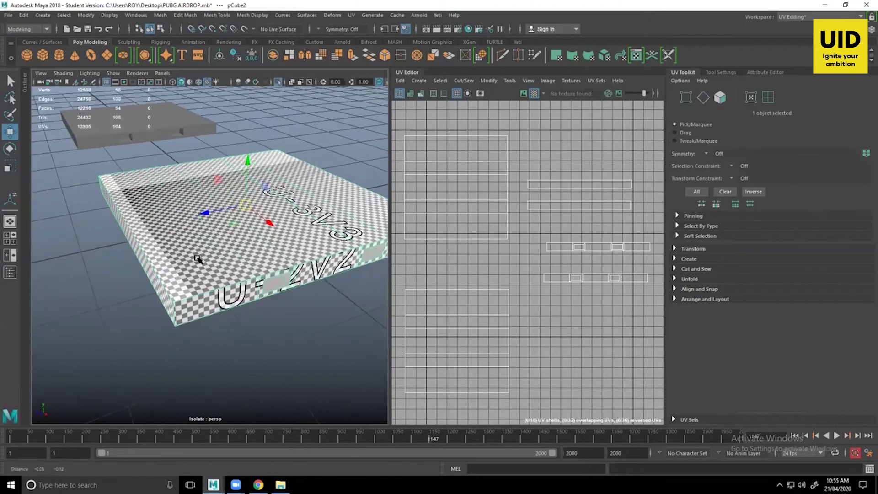
alt+right_drag(219, 268, 274, 302)
alt+middle_drag(275, 302, 256, 264)
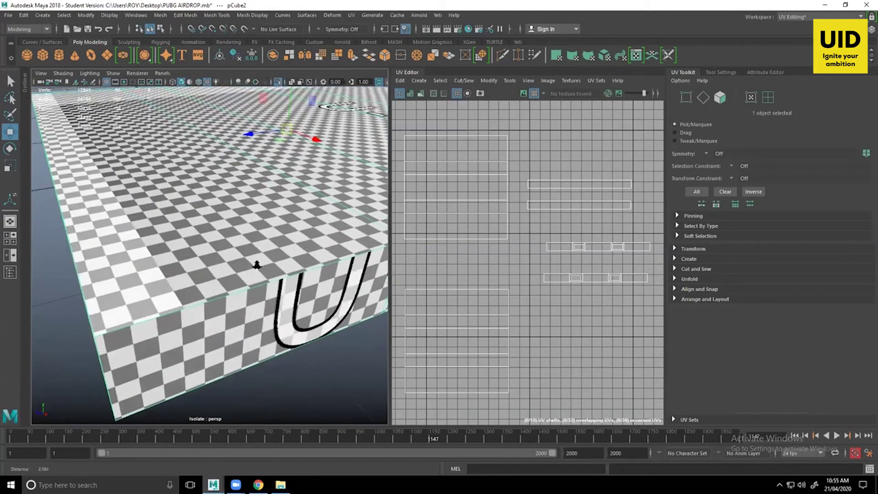
alt+right_drag(256, 264, 260, 275)
scroll(260, 274, up, 3)
scroll(205, 339, up, 2)
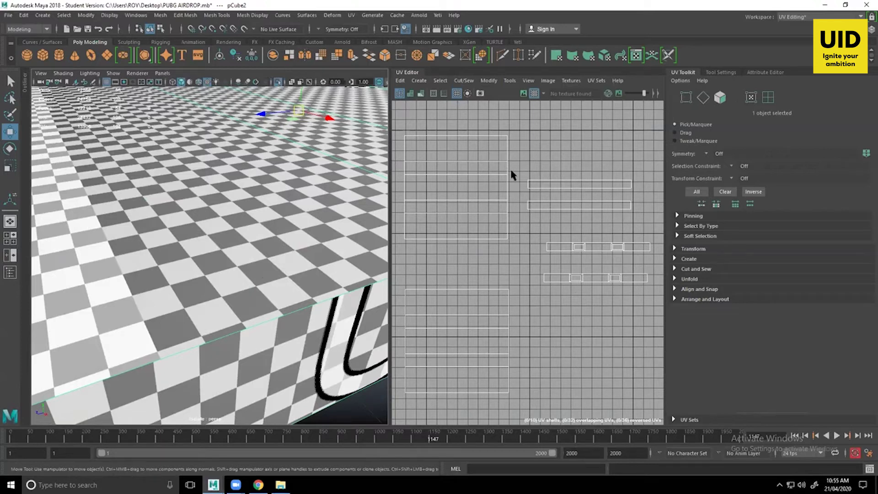
- Select an edge on the upper large square shell to identify its matching edge on the slotted-side shells
alt+middle_drag(521, 212, 540, 226)
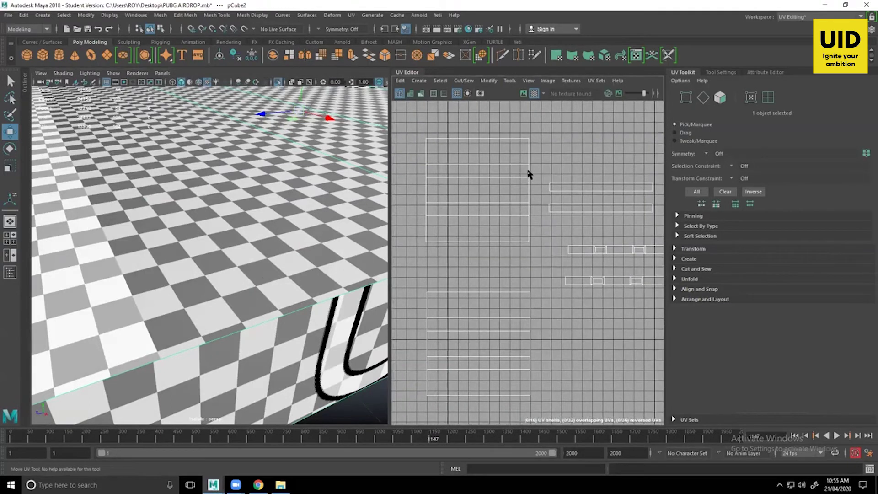
right_drag(528, 174, 529, 144)
alt+middle_drag(604, 151, 562, 151)
click(485, 152)
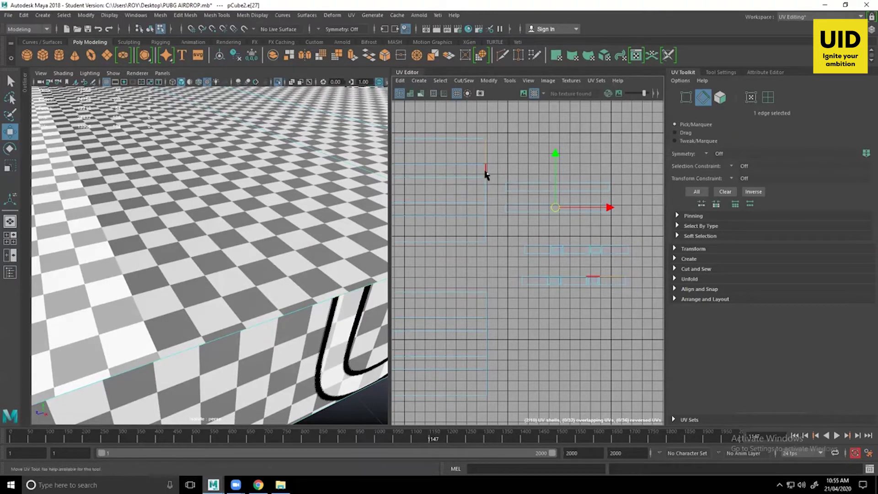
- Select the lower slotted-side shell and move it up beside the upper large square shell
click(586, 277)
right_drag(579, 279, 564, 270)
drag(574, 284, 543, 164)
- Try to rotate the moved slotted-side shell freehand to a vertical orientation, and undo the rotation
key(e)
drag(586, 141, 519, 116)
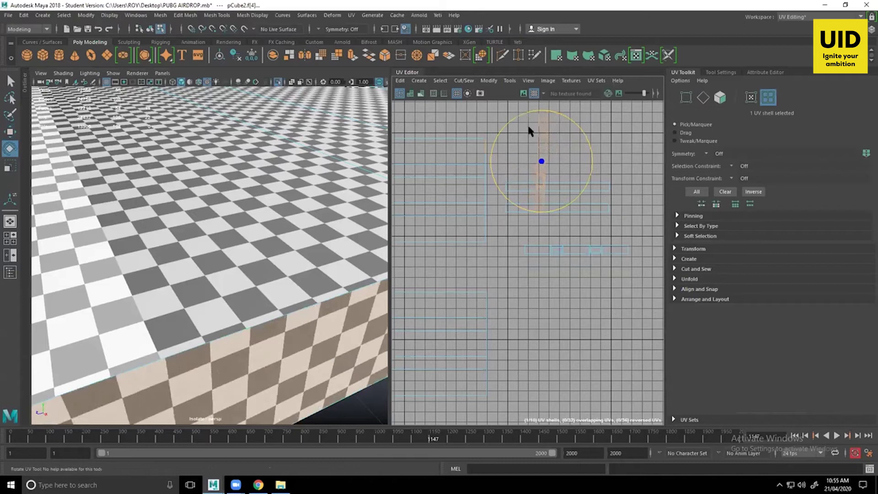
key(ctrl+z)
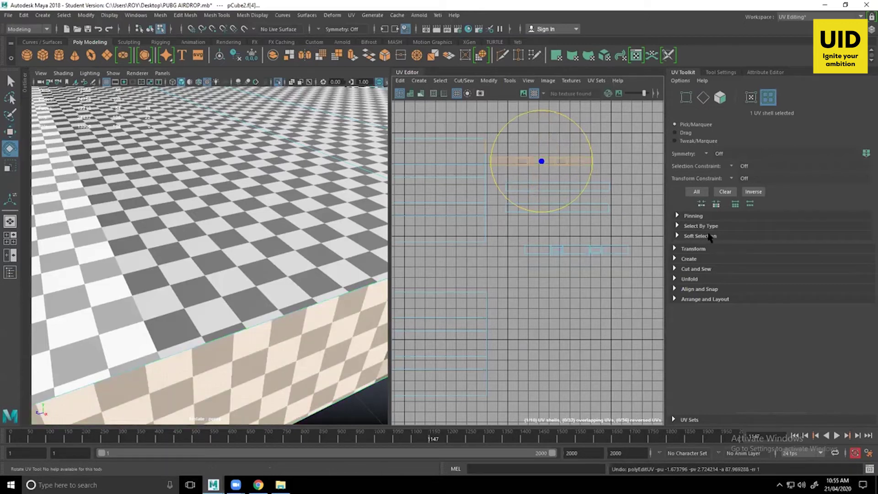
- Open the UV transform settings and bring the rotate options for the slotted-side shell into view
click(693, 248)
scroll(786, 284, down, 3)
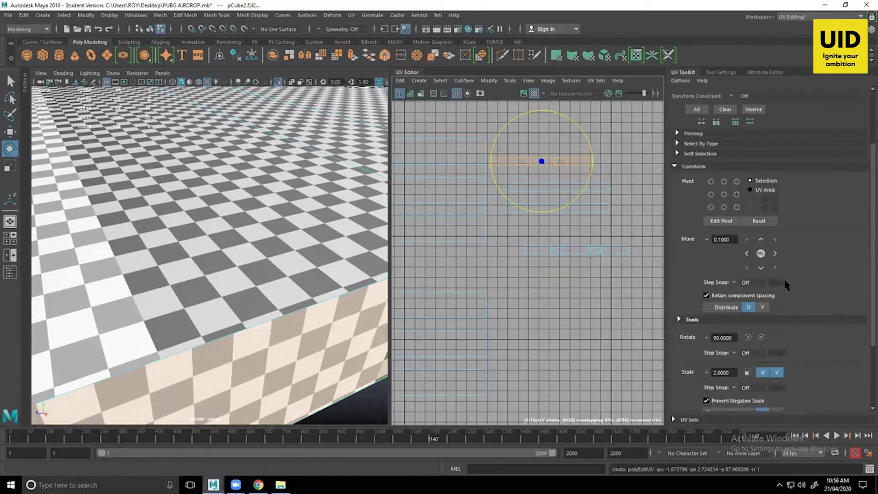
- Rotate the selected strip UV shell 90° counterclockwise and place it vertically against the right side of the upper large shell
scroll(786, 278, down, 3)
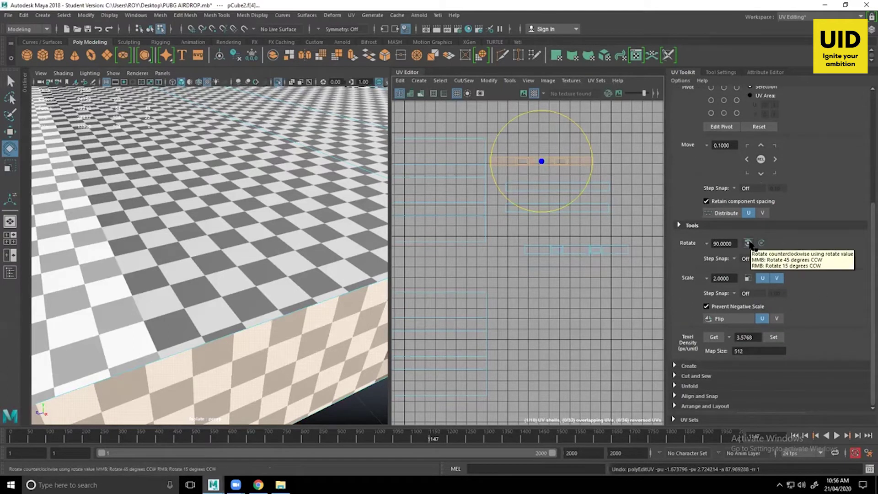
click(748, 242)
alt+middle_drag(530, 182, 537, 210)
key(w)
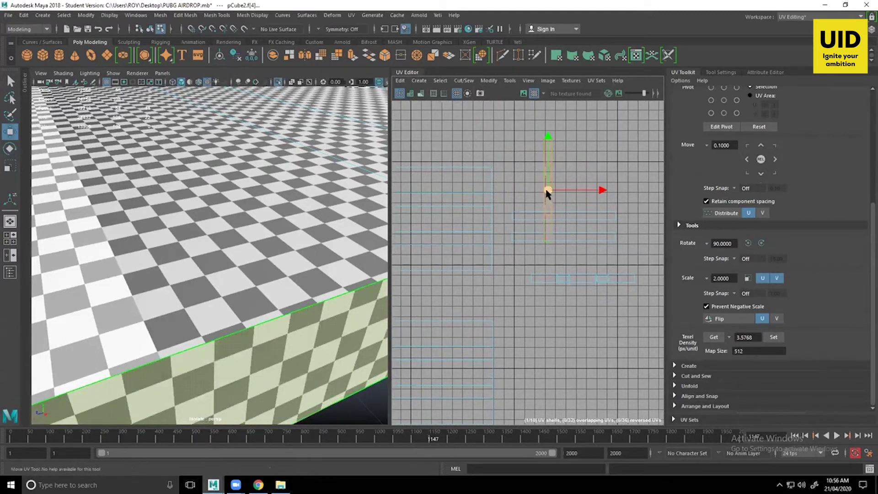
drag(547, 194, 502, 223)
alt+right_drag(493, 204, 657, 334)
drag(514, 260, 507, 254)
alt+middle_drag(522, 269, 563, 316)
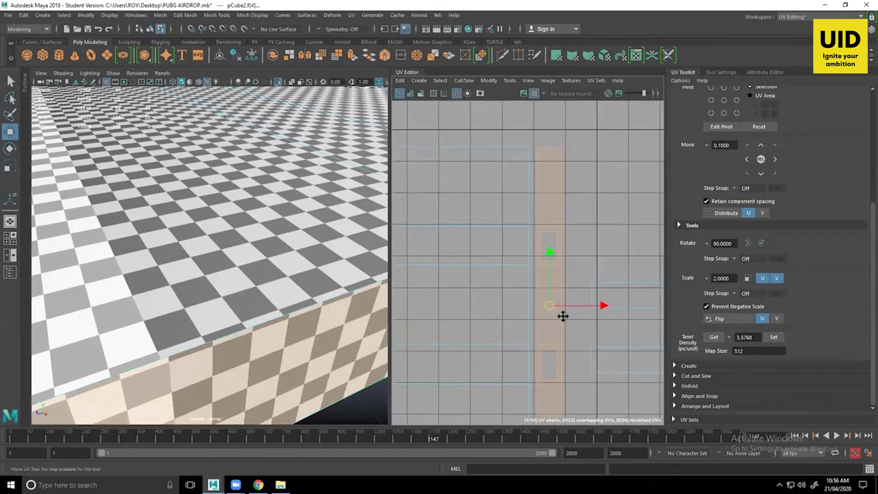
- Check in edge mode that the vertical strip's edges correspond to the edges along the large shell's right side
alt+middle_drag(568, 273, 570, 279)
right_drag(550, 161, 551, 136)
click(545, 177)
click(544, 205)
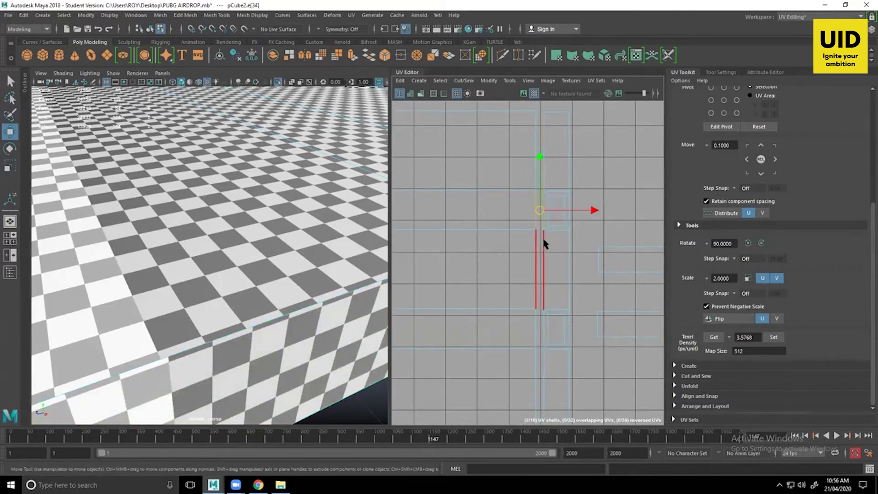
click(540, 251)
alt+middle_drag(553, 299, 561, 201)
click(547, 224)
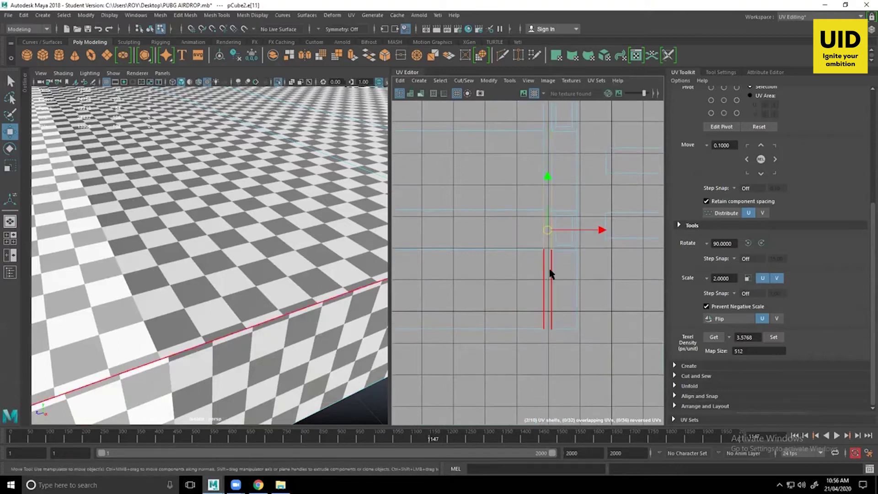
click(551, 273)
- Identify the strip shell sharing the large shell's bottom edge and move it directly beneath that edge
alt+right_drag(575, 352, 550, 348)
alt+middle_drag(552, 351, 462, 266)
click(559, 257)
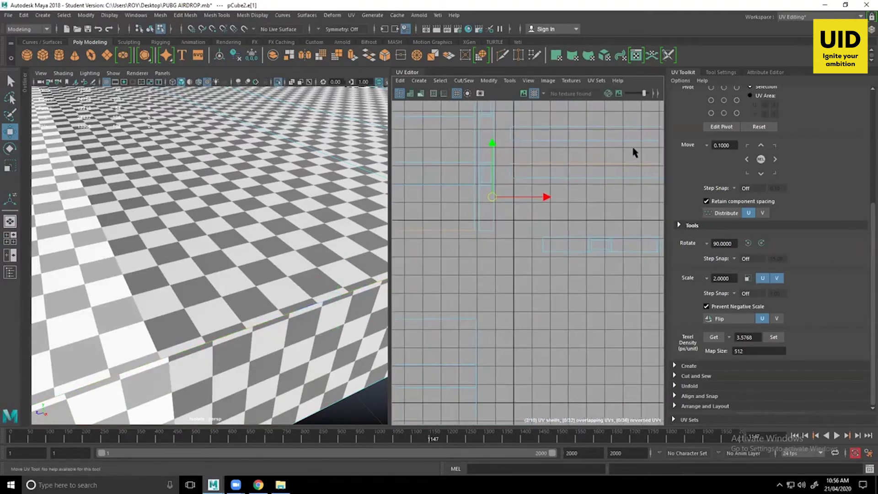
right_drag(612, 172, 568, 155)
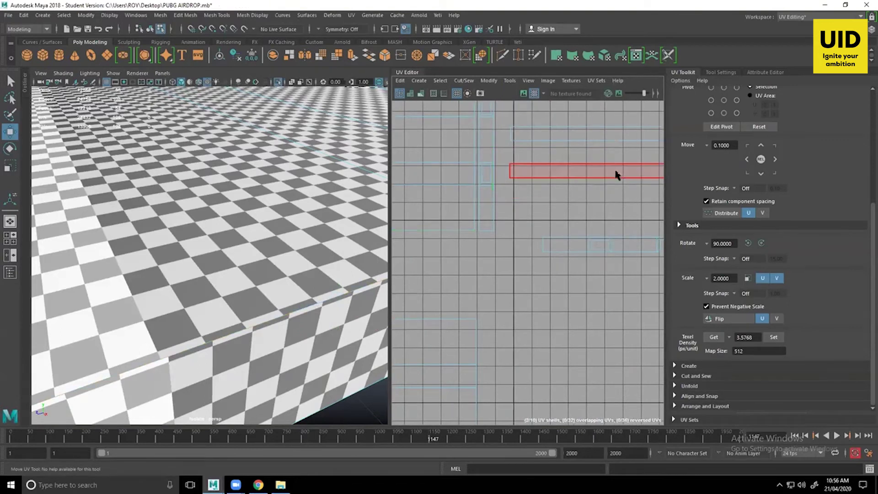
click(616, 173)
drag(608, 186, 482, 220)
- Find the strip shell matching the large shell's left edge, rotate it 90° clockwise, and place it along that side
right_drag(466, 190, 467, 164)
click(628, 224)
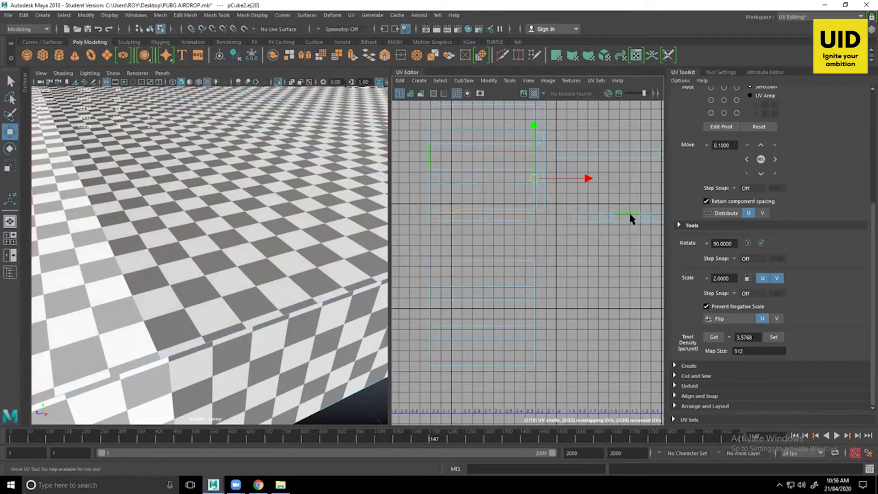
right_drag(629, 212, 592, 202)
click(632, 220)
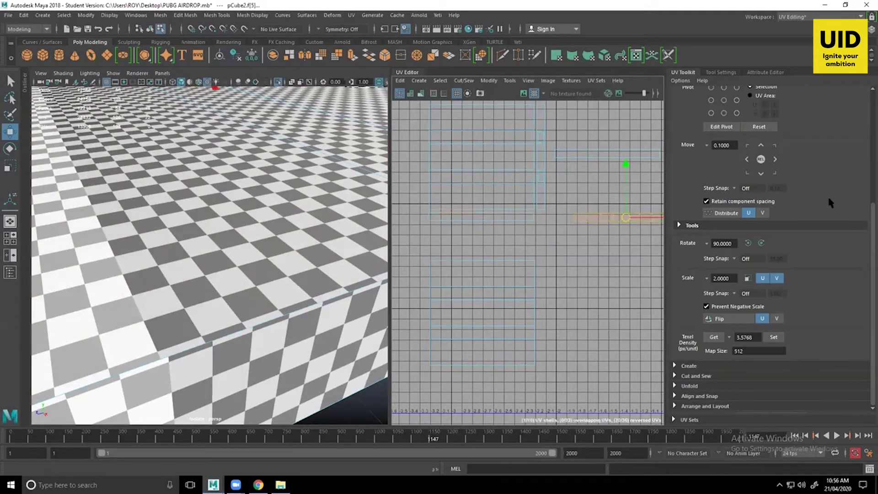
click(761, 243)
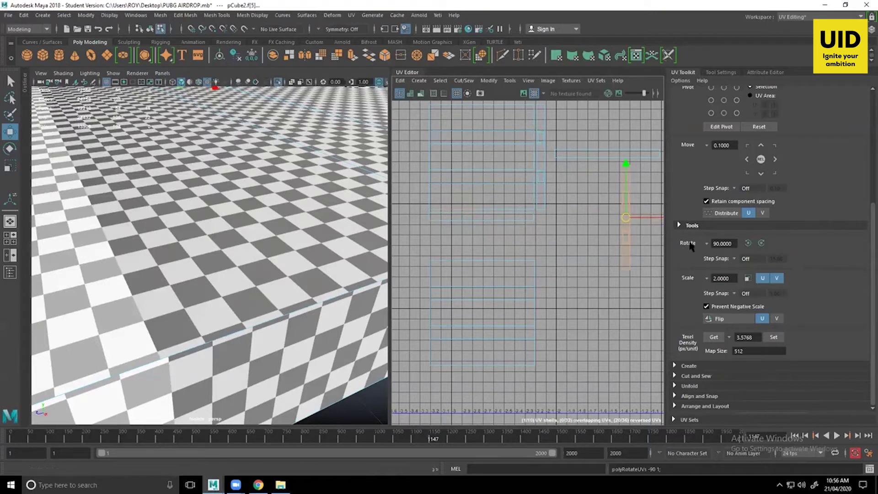
drag(626, 218, 417, 165)
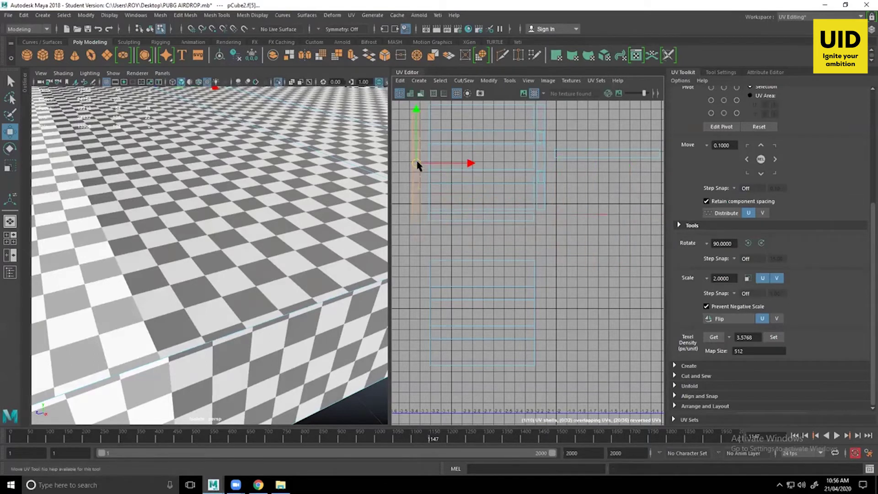
scroll(508, 194, up, 4)
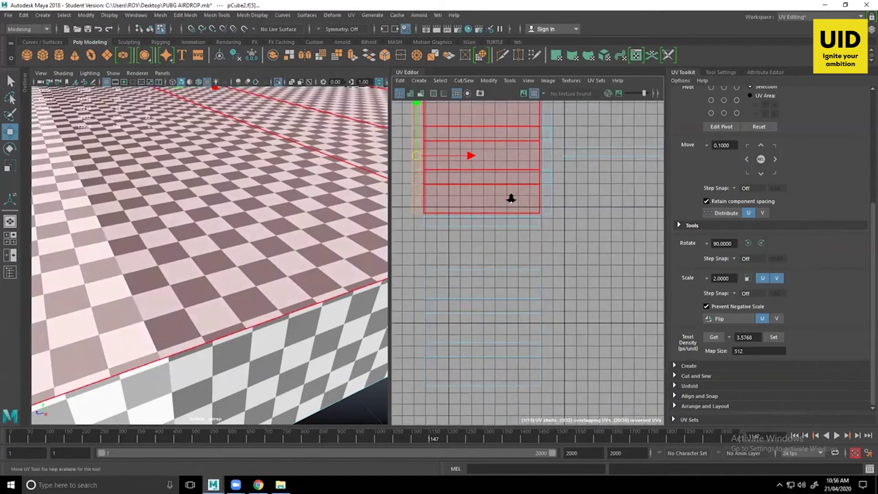
alt+middle_drag(511, 198, 625, 239)
right_drag(625, 235, 625, 210)
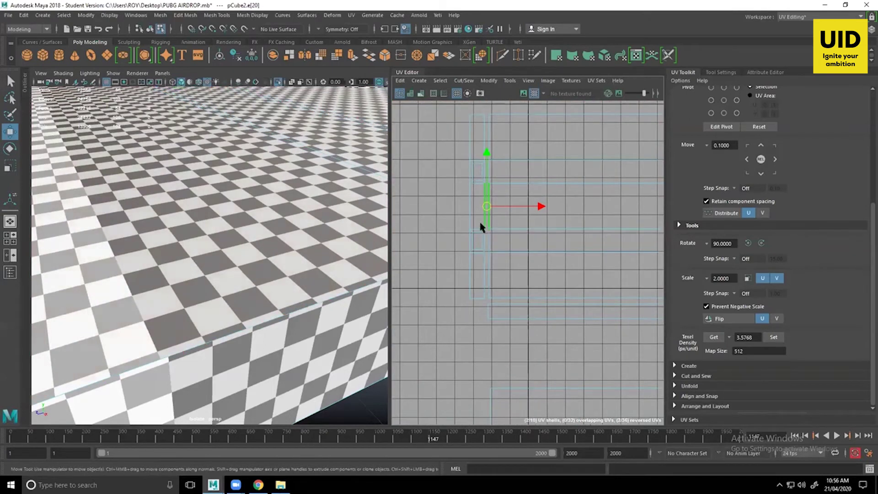
right_drag(481, 224, 515, 227)
- Find the strip shell matching the large shell's top edge, rotate it counterclockwise, and place it horizontally along that edge
scroll(495, 254, down, 3)
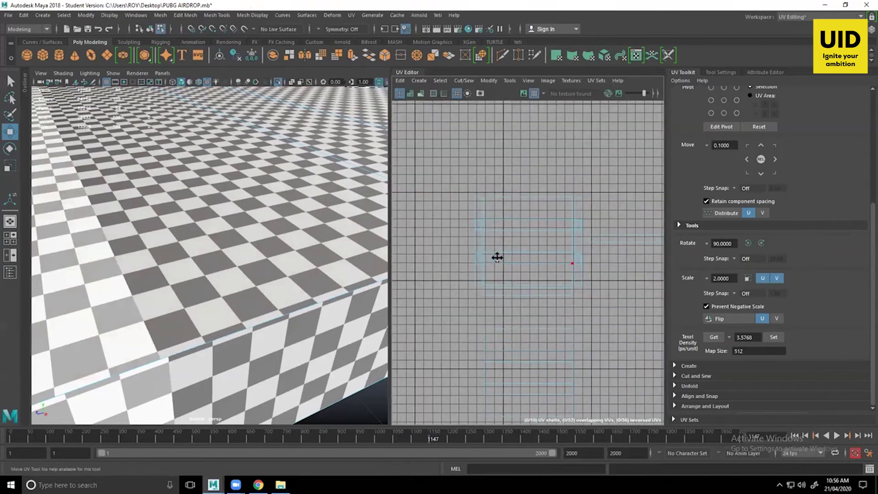
right_drag(508, 199, 505, 173)
click(513, 197)
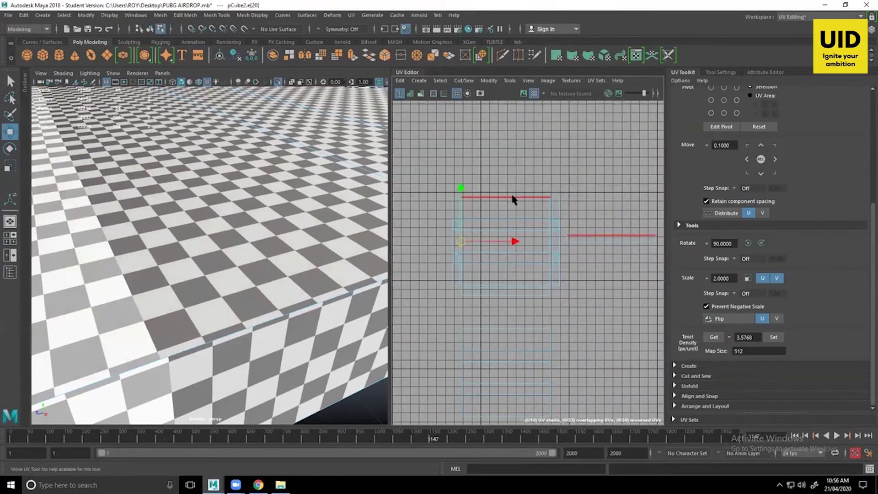
click(557, 216)
right_drag(614, 239, 578, 225)
click(610, 240)
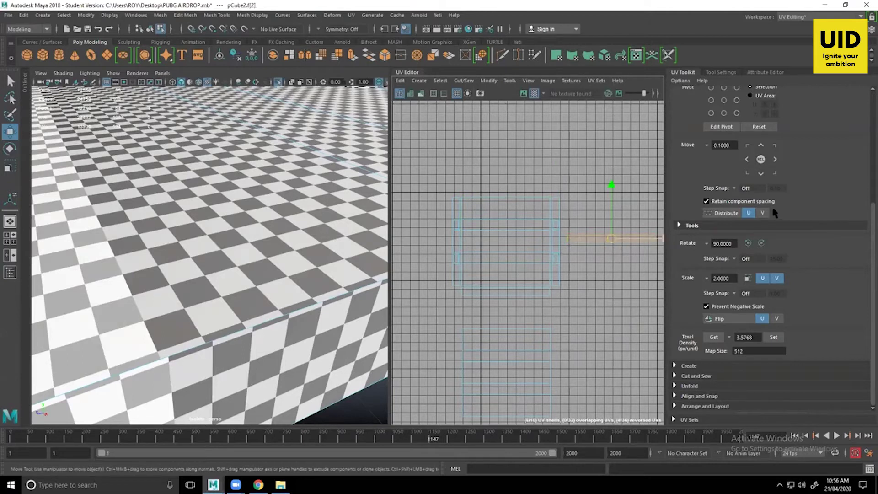
click(747, 243)
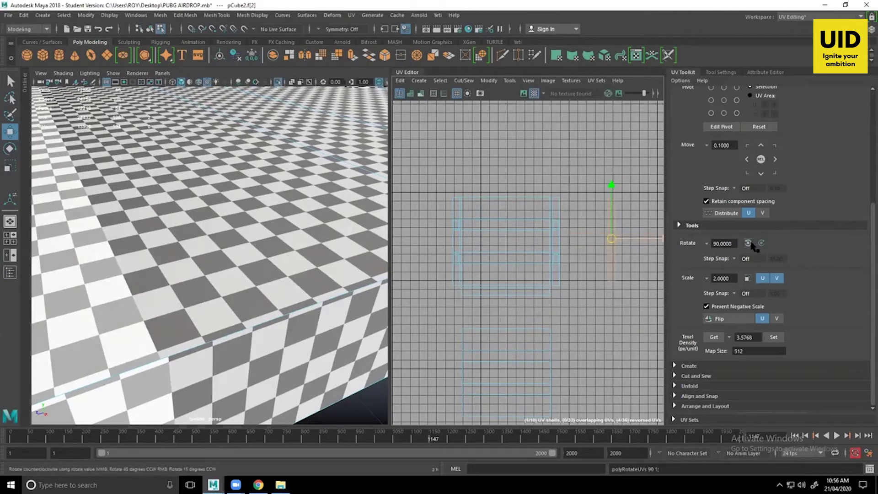
drag(610, 238, 509, 196)
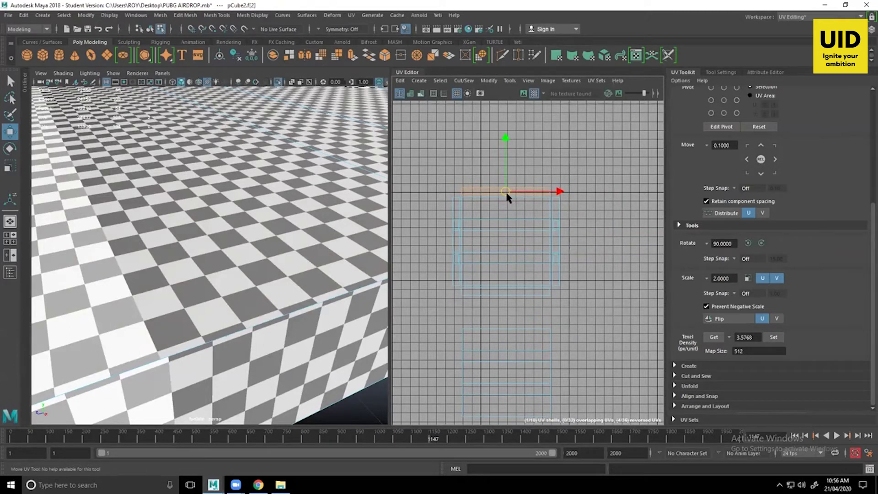
alt+right_drag(521, 201, 656, 291)
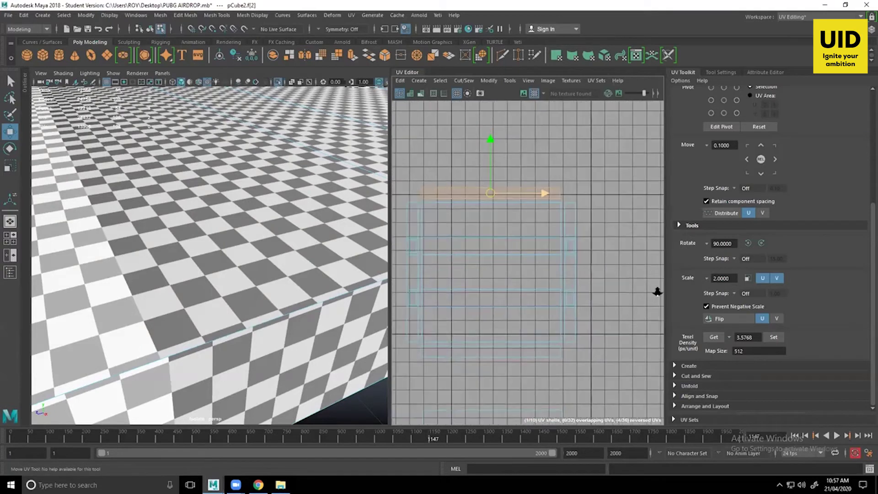
alt+middle_drag(550, 272, 609, 275)
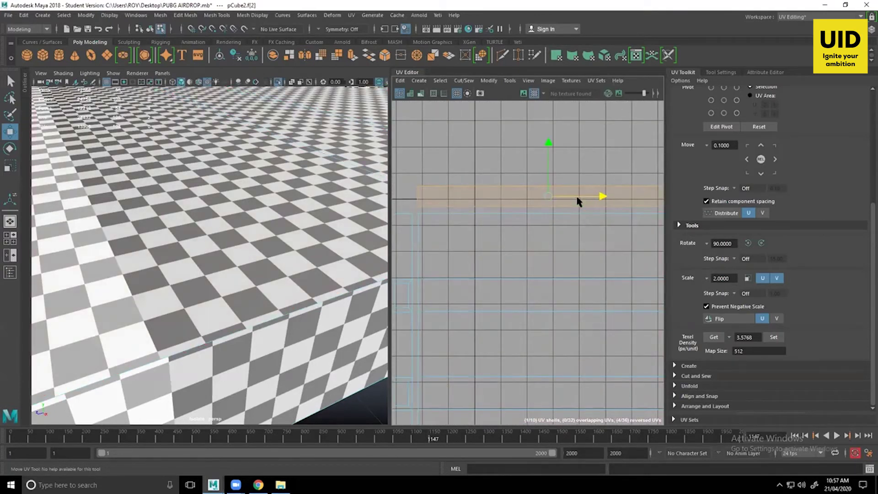
- Select the five shared edges between the large shell's right side and the adjoining vertical strip
alt+right_drag(615, 249, 526, 263)
alt+middle_drag(503, 172, 486, 129)
alt+middle_drag(555, 218, 518, 155)
mouse_move(526, 224)
alt+right_down()
mouse_move(558, 237)
mouse_move(513, 220)
alt+right_up()
alt+middle_drag(524, 249, 548, 258)
alt+right_drag(593, 229, 619, 197)
click(633, 182)
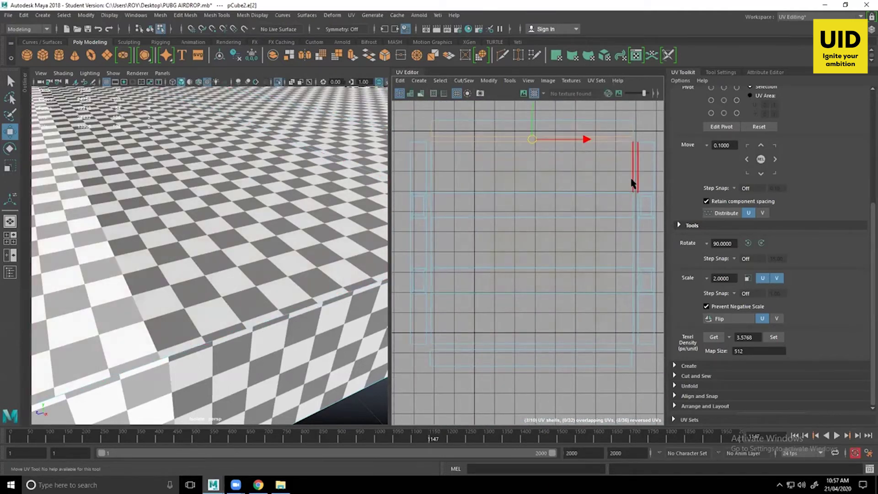
click(633, 184)
click(631, 224)
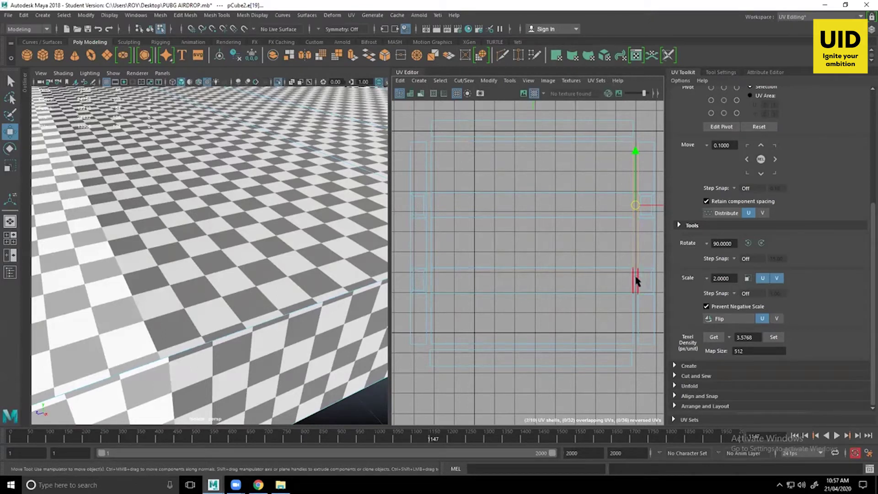
click(634, 305)
shift+click(635, 304)
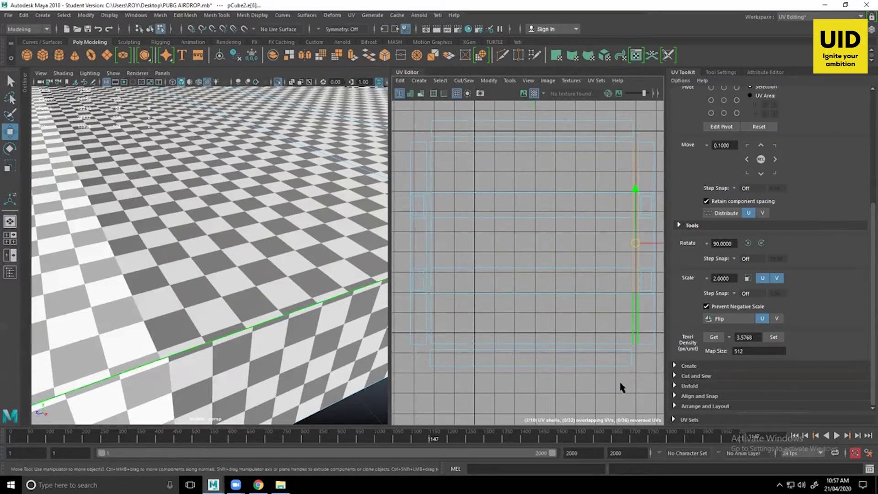
alt+middle_drag(615, 352, 581, 350)
click(588, 338)
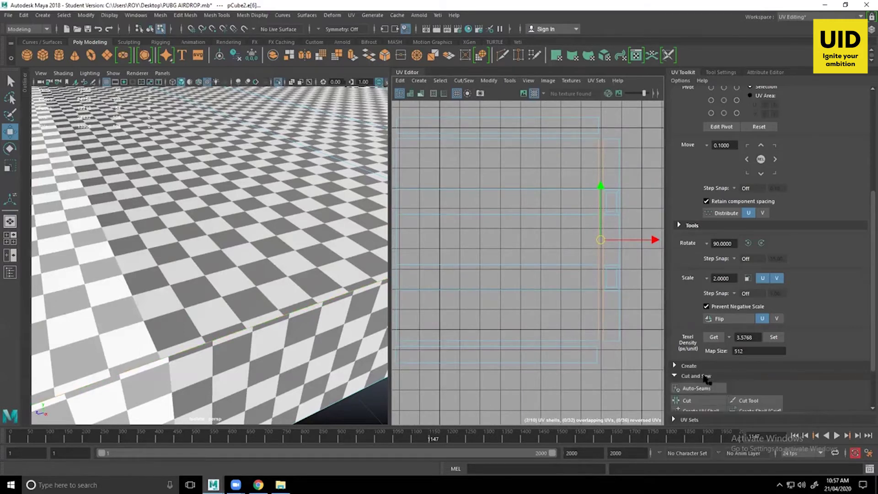
- Join the right strip to the large shell by applying Move and Sew Edges to the selected edges
click(704, 376)
scroll(713, 366, down, 2)
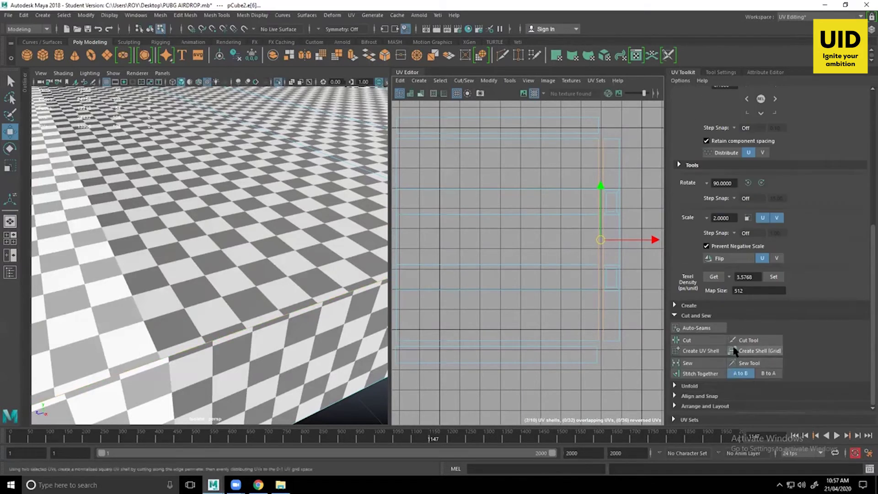
click(727, 315)
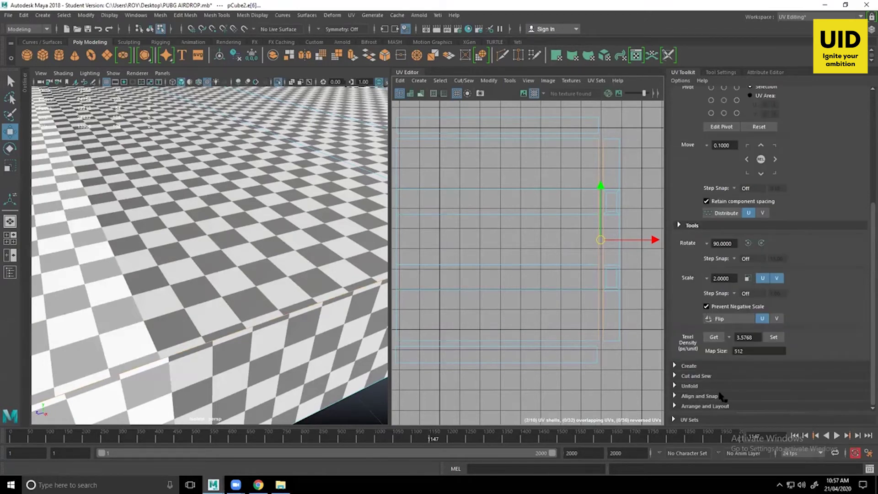
scroll(724, 250, up, 5)
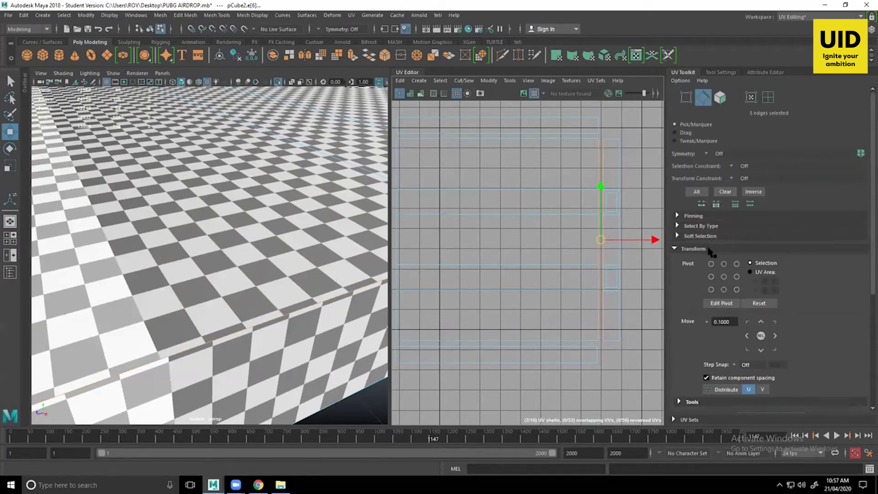
click(710, 251)
ctrl+right_click(599, 231)
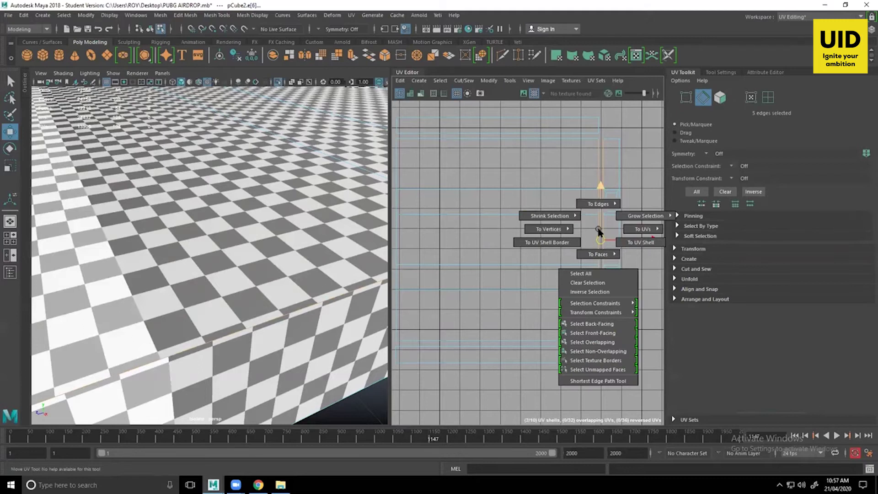
shift+right_click(599, 231)
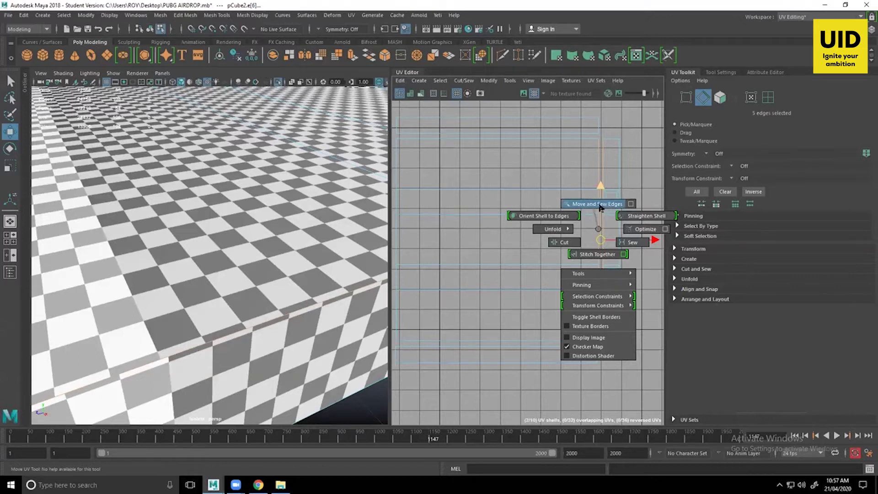
click(600, 205)
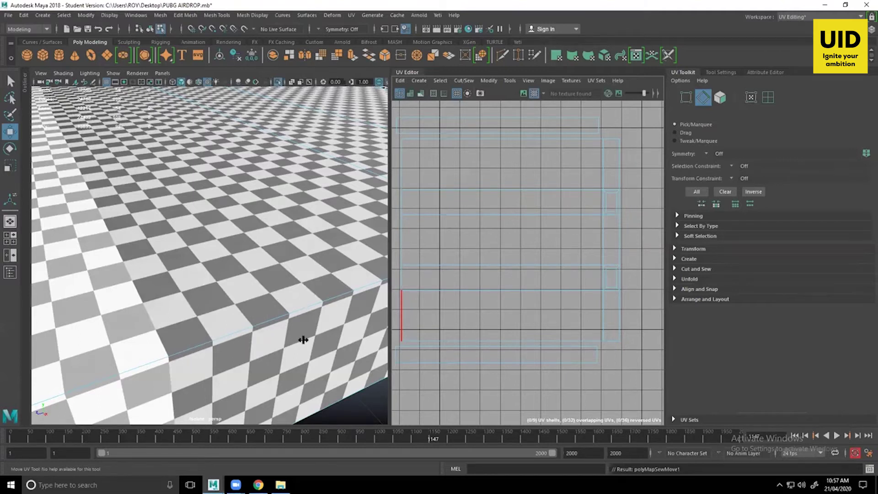
- Select the large shell's top edge and join it to the horizontal strip above with Move and Sew Edges
alt+right_drag(304, 339, 268, 309)
alt+drag(269, 309, 225, 317)
alt+middle_drag(225, 317, 47, 259)
alt+middle_drag(571, 206, 618, 263)
click(589, 187)
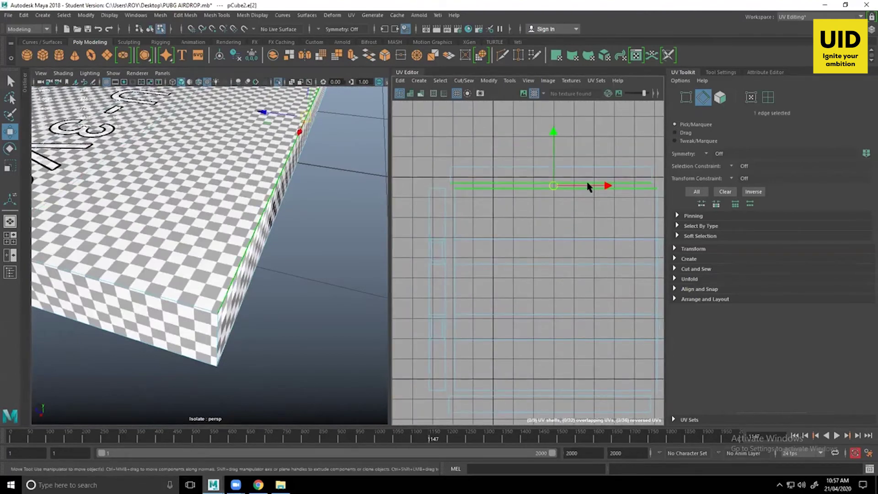
shift+right_drag(587, 183, 584, 162)
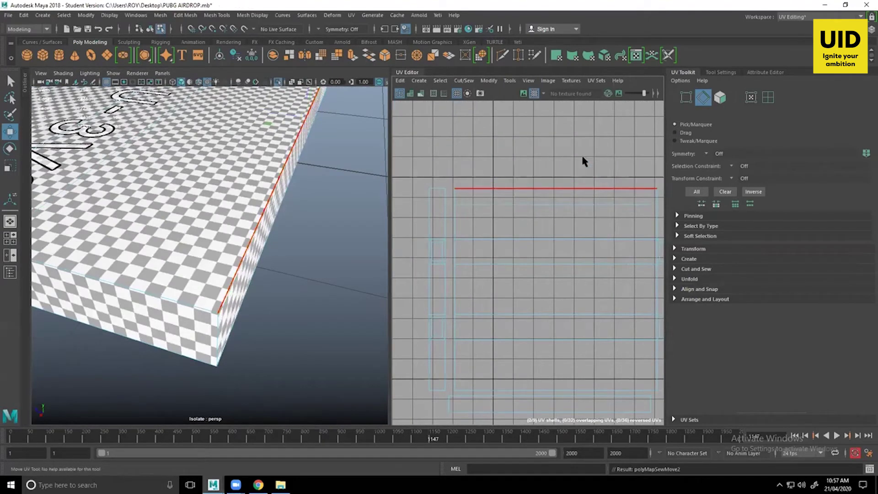
- Compare the left strip's edges with the large shell's left side to find which of them match
alt+middle_drag(565, 317, 557, 294)
click(455, 242)
click(446, 252)
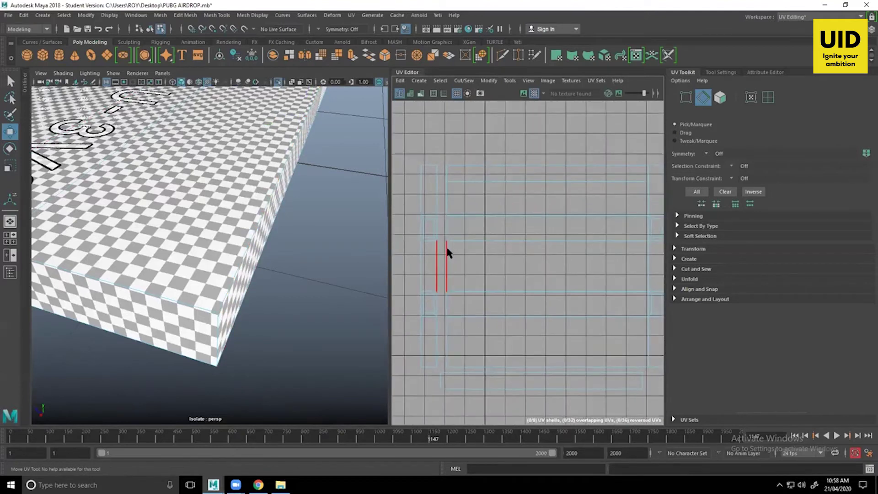
key(w)
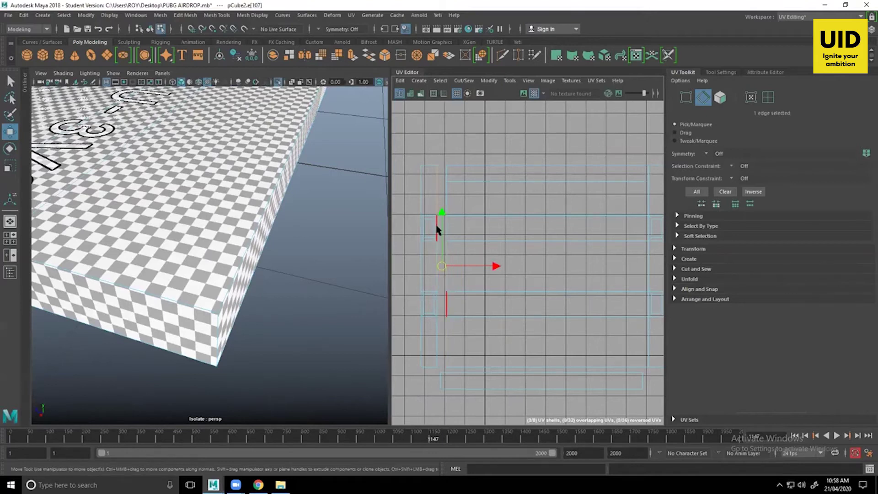
click(405, 238)
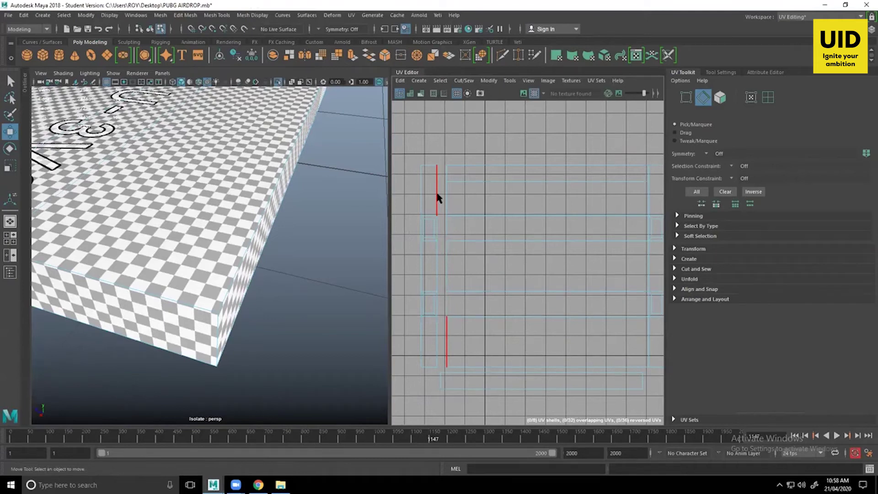
click(437, 191)
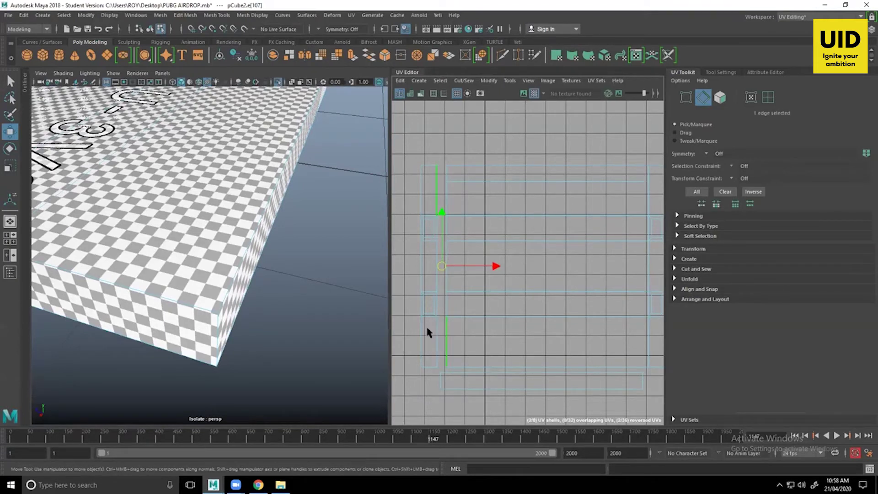
right_click(428, 233)
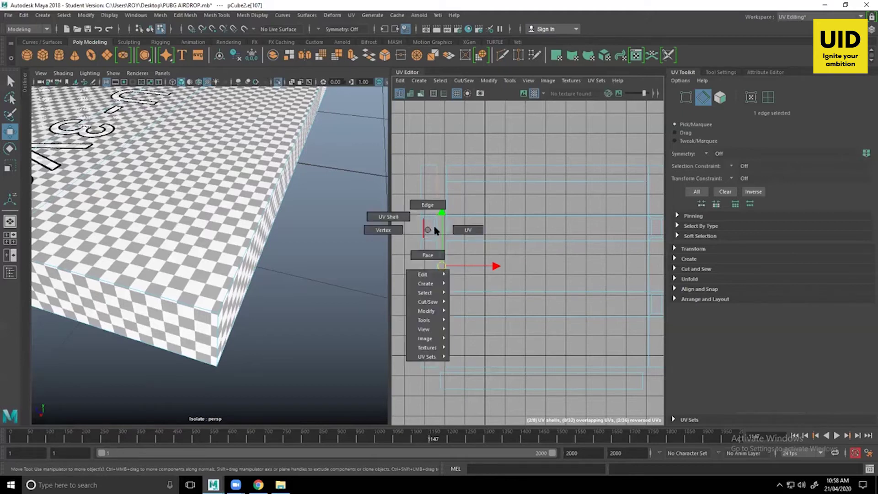
right_drag(428, 245, 431, 226)
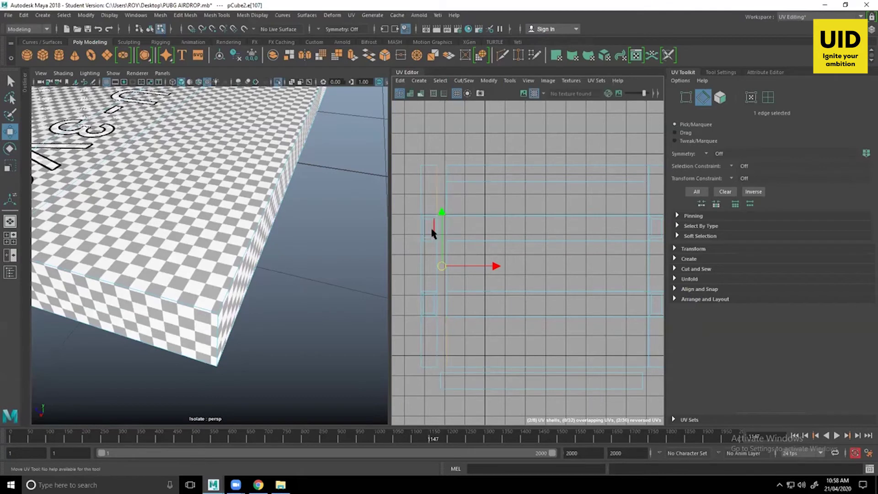
- Switch the UV Editor to shaded display to identify reversed and overlapping UV shells
click(419, 93)
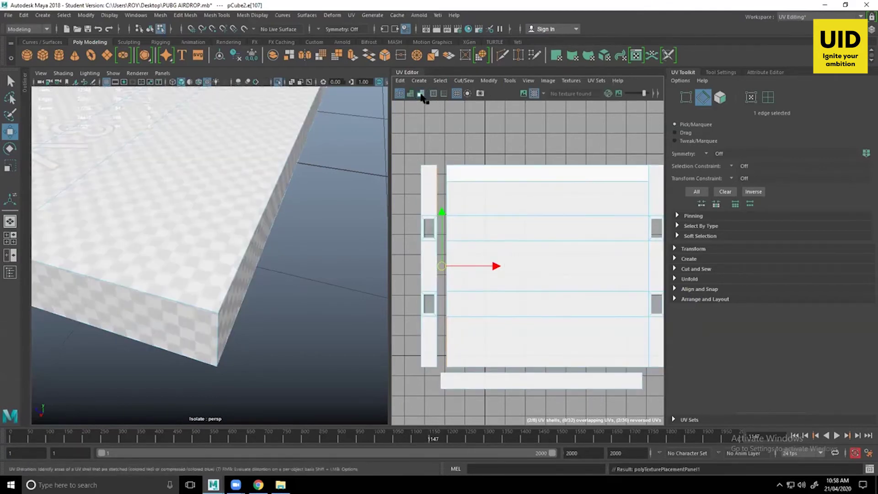
click(410, 94)
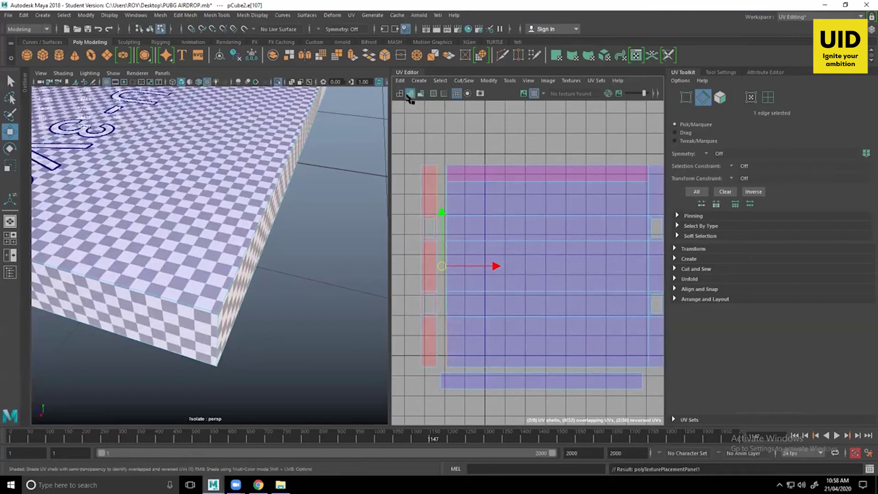
click(400, 94)
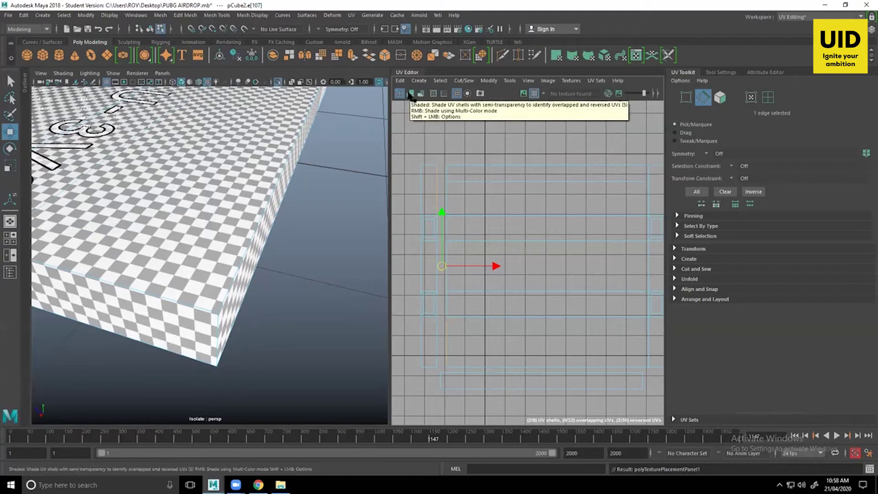
click(410, 95)
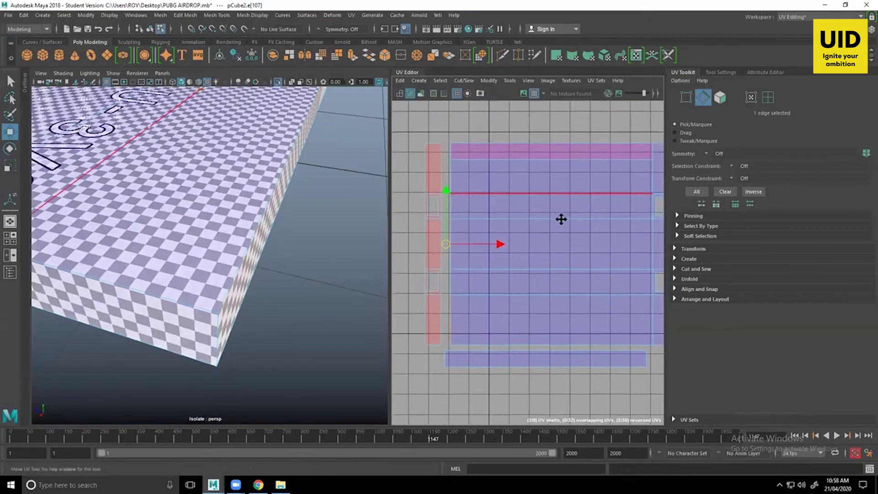
- Select the whole left strip UV shell and flip it along U
scroll(557, 217, down, 2)
alt+right_drag(554, 215, 613, 304)
alt+middle_drag(562, 250, 590, 225)
alt+right_drag(590, 225, 559, 208)
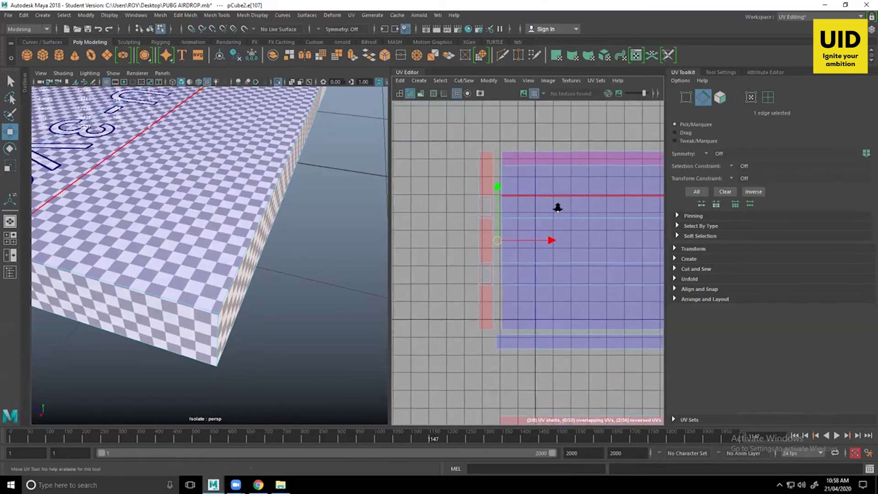
alt+middle_drag(566, 223, 553, 222)
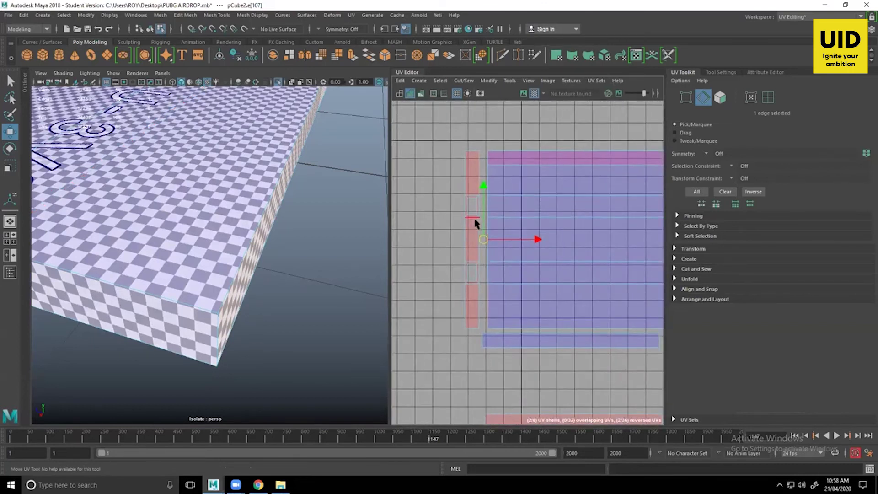
click(473, 218)
click(473, 236)
right_click(476, 233)
click(439, 217)
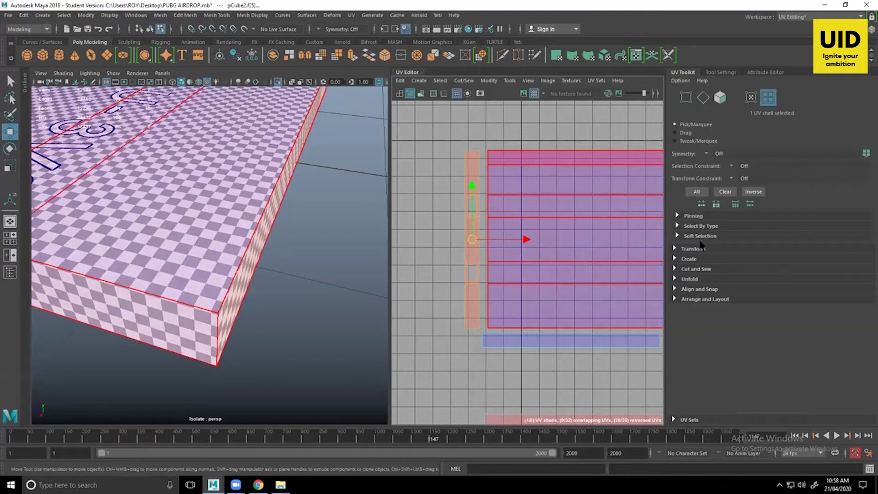
click(694, 249)
scroll(770, 294, down, 5)
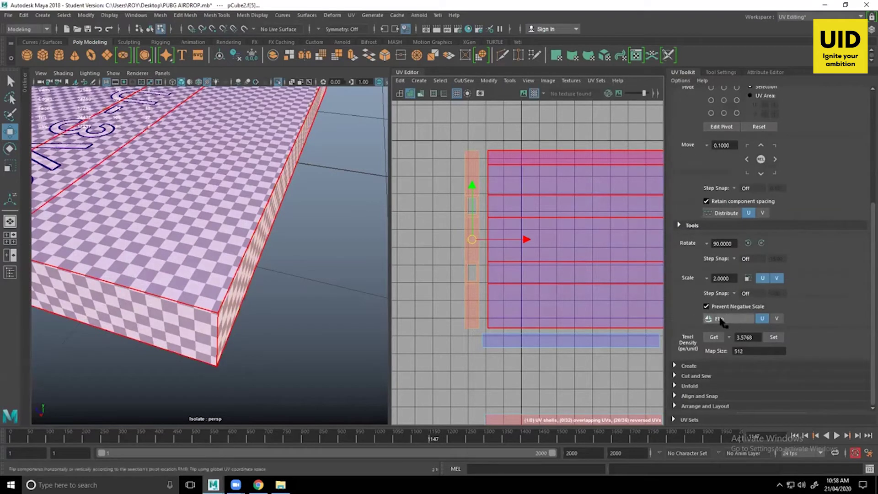
click(737, 321)
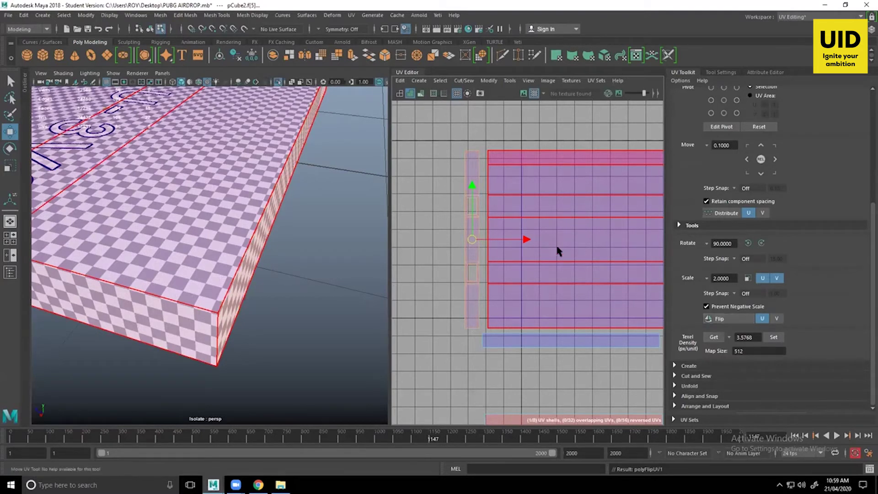
- Check the left strip's edges against the large shell, and rotate the strip shell clockwise by 90 degrees twice
click(442, 178)
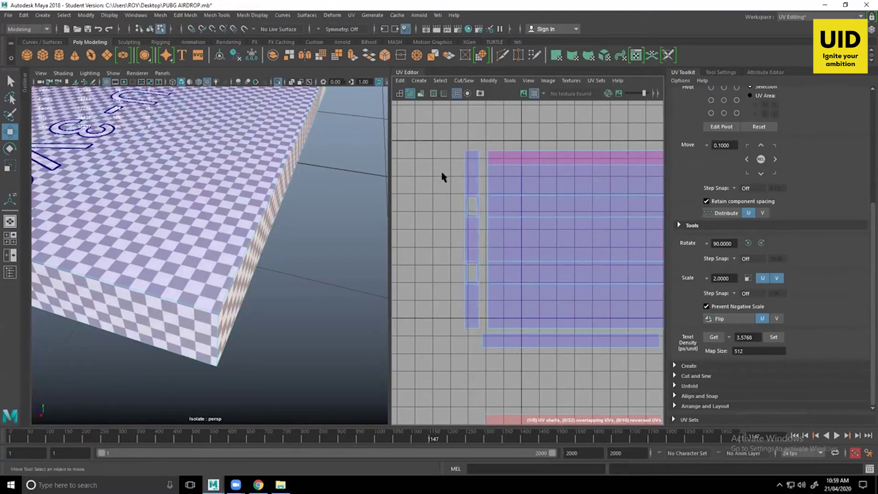
scroll(444, 179, up, 3)
alt+middle_drag(512, 231, 488, 196)
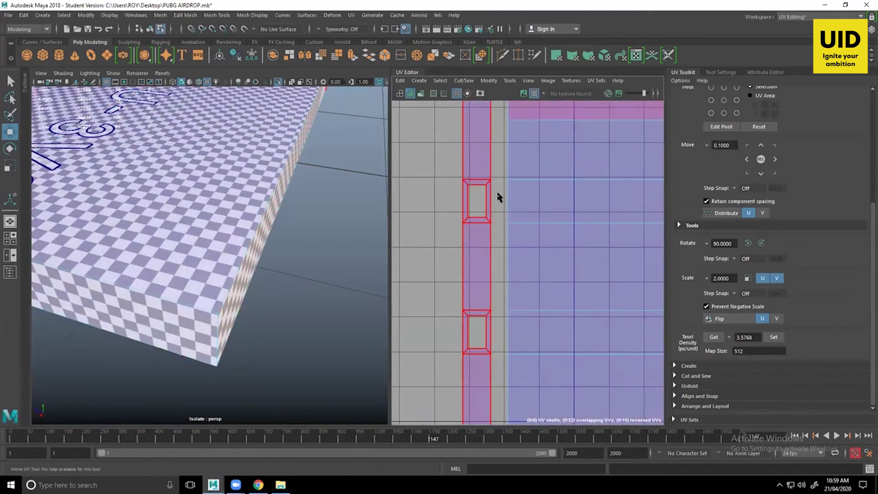
right_drag(498, 194, 496, 168)
scroll(492, 161, down, 2)
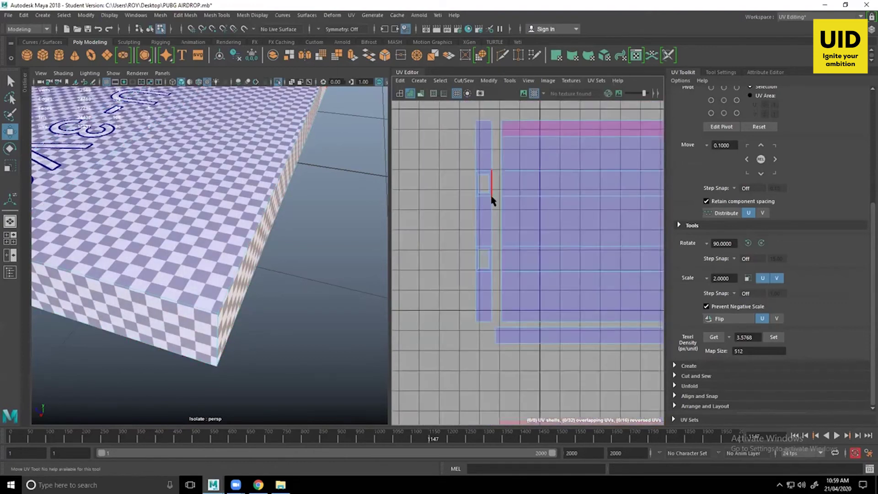
click(475, 164)
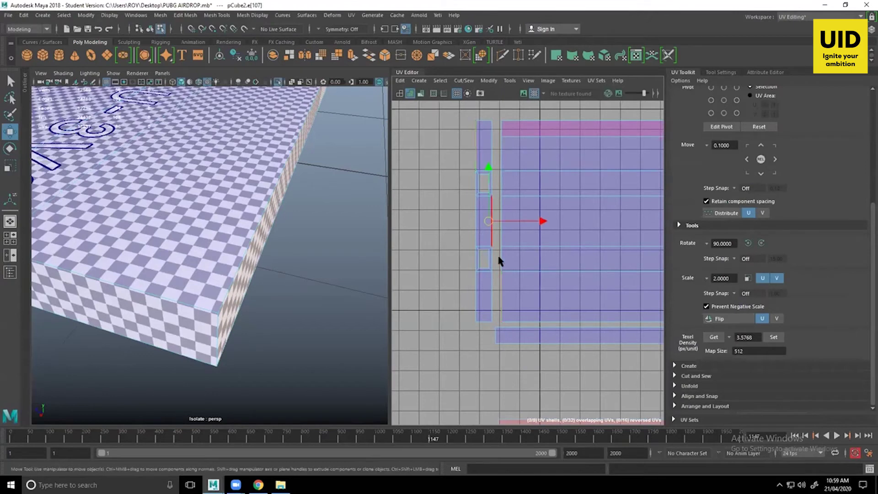
right_drag(482, 149, 452, 136)
click(483, 151)
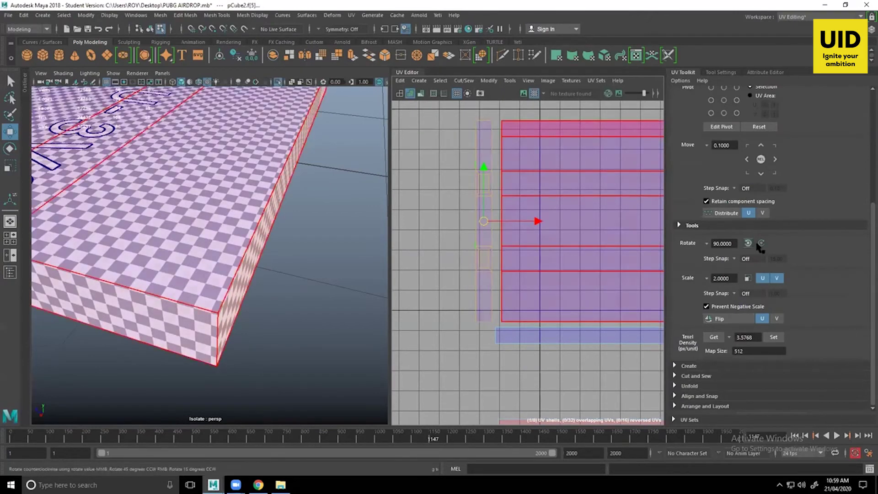
click(760, 243)
click(761, 243)
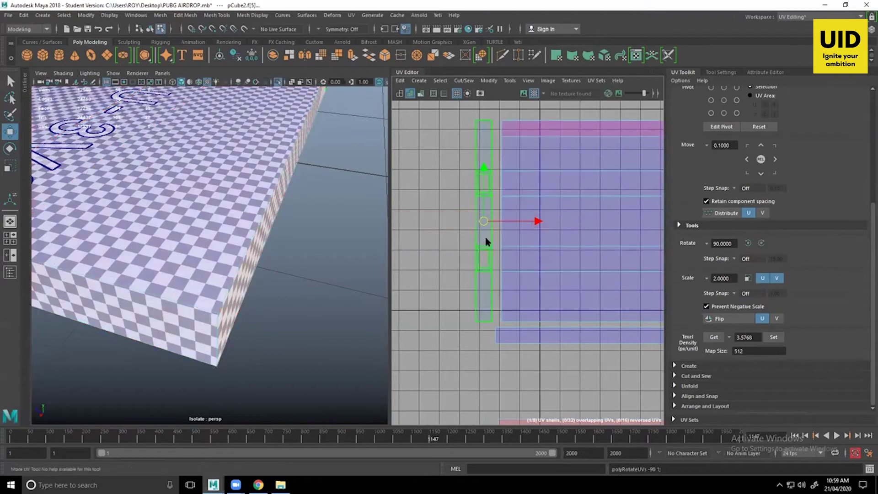
- Select the shared edges between the left strip and the large shell and join them with Move and Sew Edges
right_drag(485, 238, 477, 216)
click(493, 286)
click(494, 256)
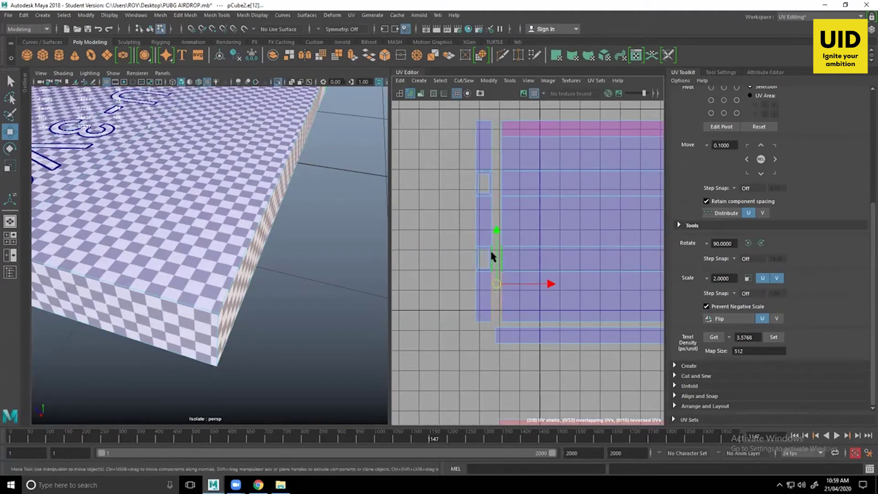
shift+click(492, 186)
shift+click(492, 163)
shift+right_drag(491, 159, 496, 135)
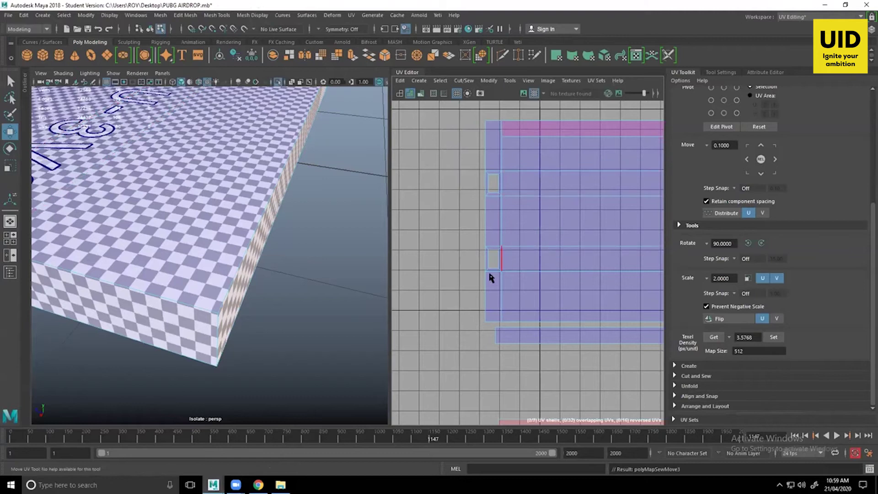
- Try shifting the edge between the large shell and the overlapping top strip vertically
alt+middle_drag(535, 194, 577, 190)
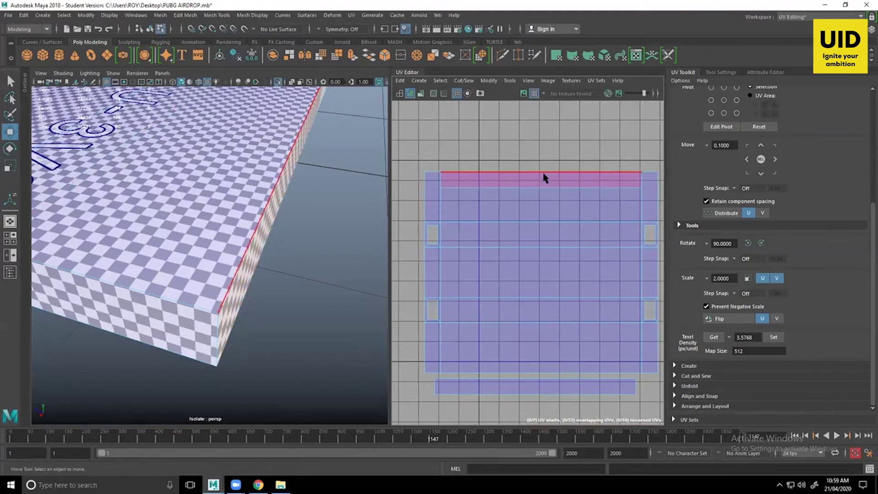
click(528, 193)
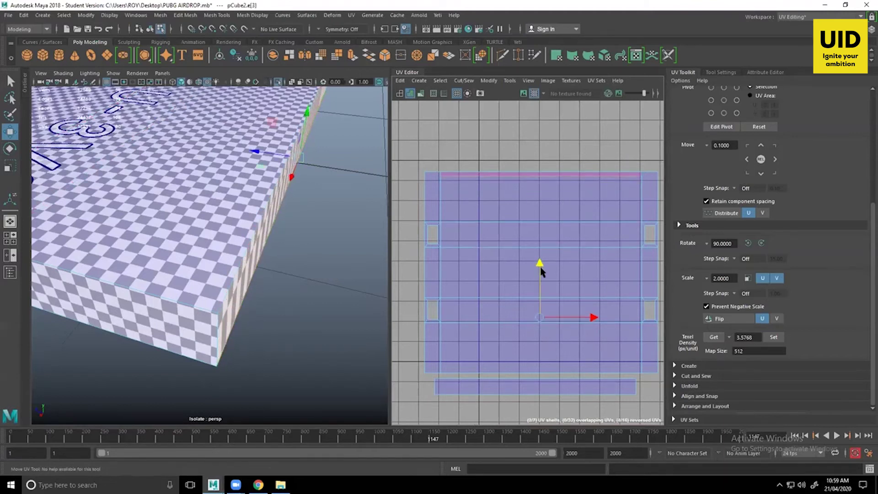
mouse_move(540, 271)
mouse_down()
mouse_move(544, 249)
mouse_move(547, 285)
mouse_up()
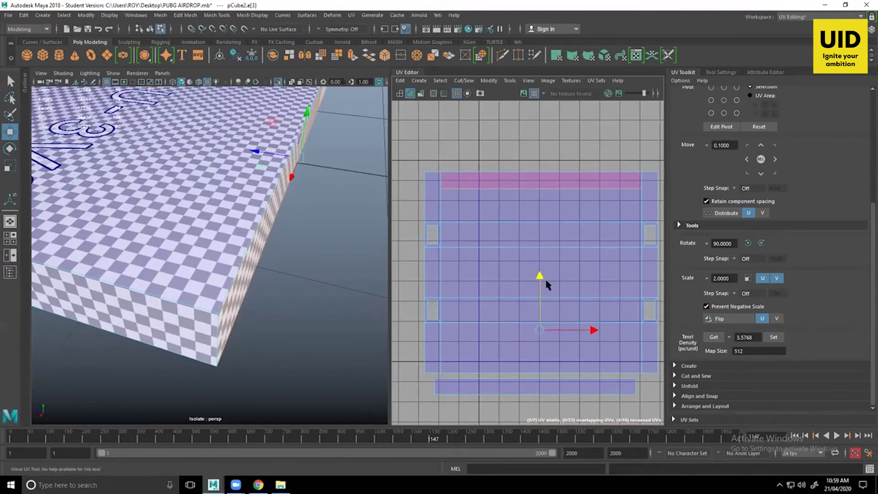
- Select the crate part's long side face belonging to the top strip and apply planar mapping projected from the Z axis
alt+drag(337, 249, 233, 235)
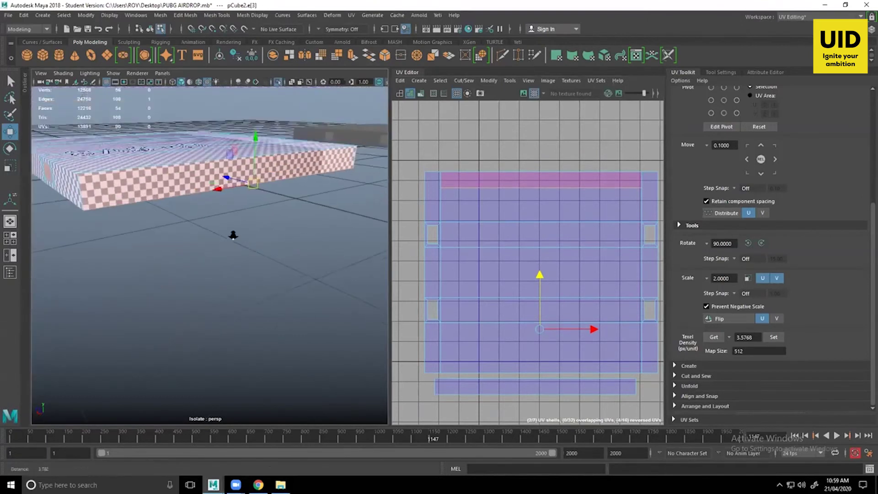
alt+right_drag(233, 236, 183, 209)
alt+middle_drag(183, 210, 221, 215)
scroll(202, 203, up, 3)
scroll(221, 171, down, 3)
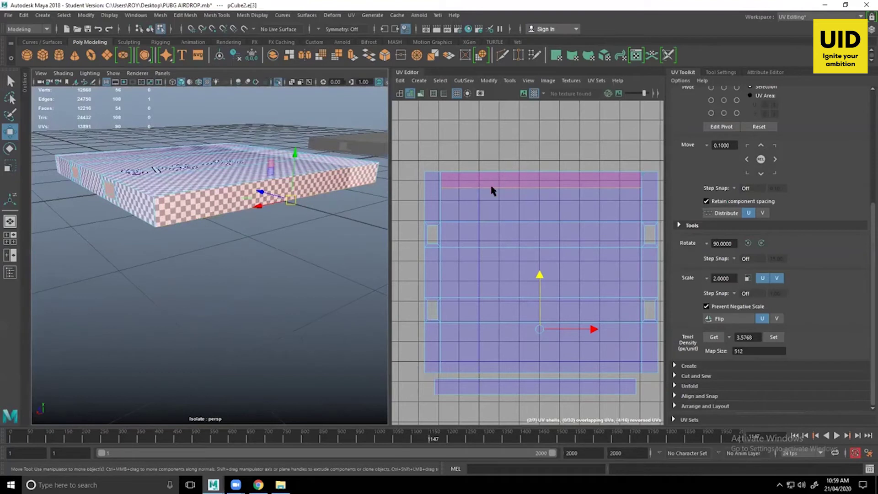
right_drag(245, 198, 226, 200)
click(225, 200)
alt+drag(228, 197, 265, 188)
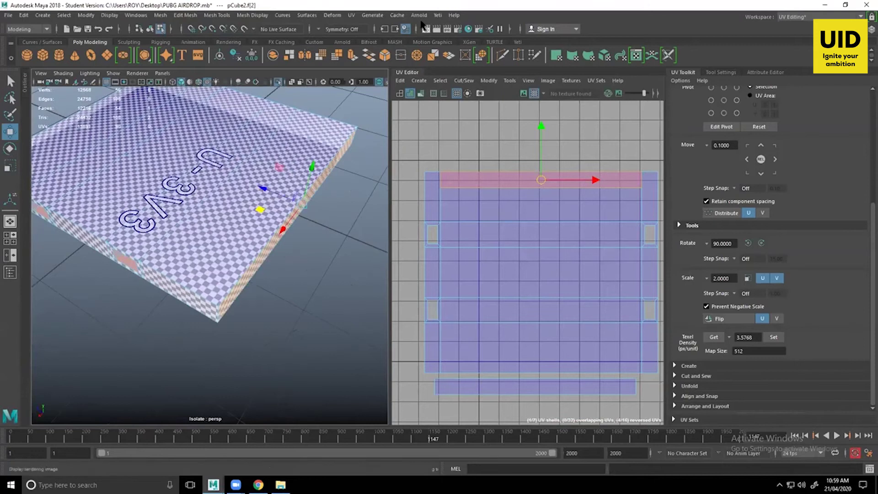
click(351, 15)
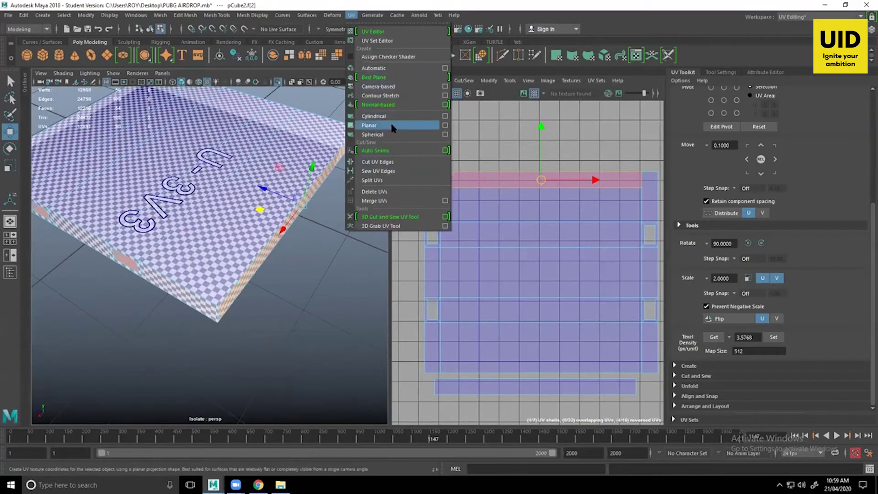
click(445, 127)
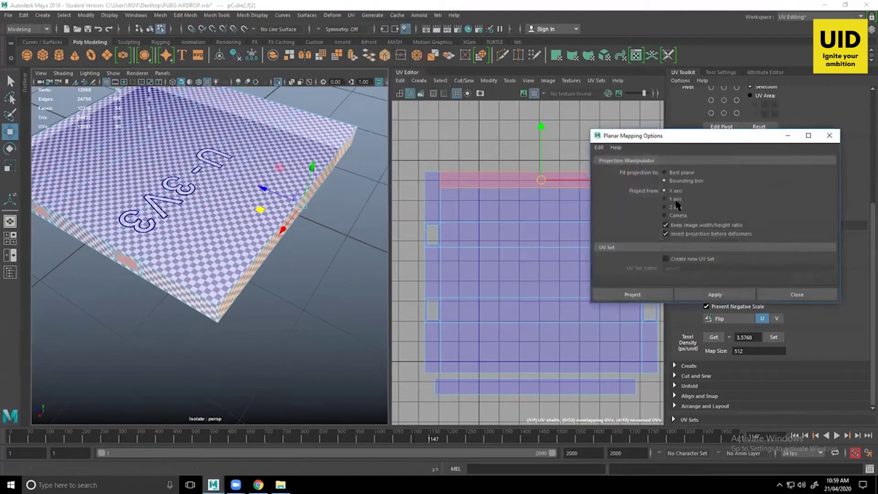
click(709, 294)
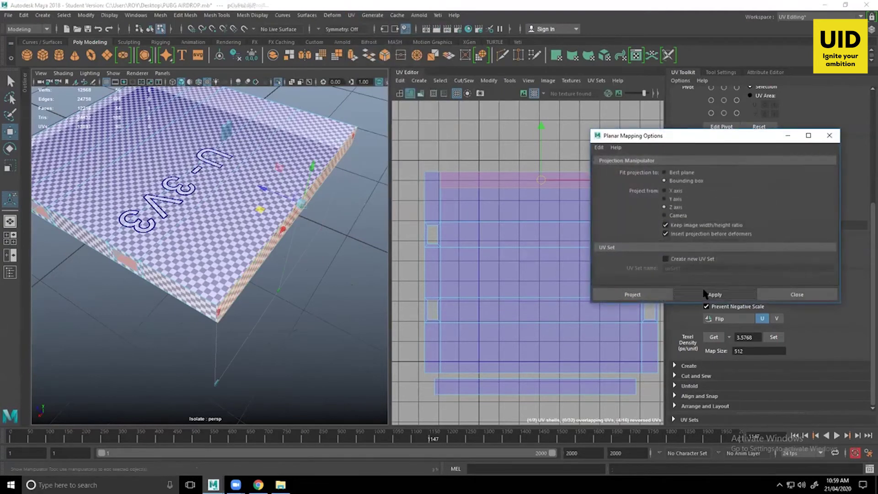
click(813, 294)
- Move the reprojected side strip's UV shell from the UV origin to just above the large shell
alt+right_drag(593, 245, 568, 212)
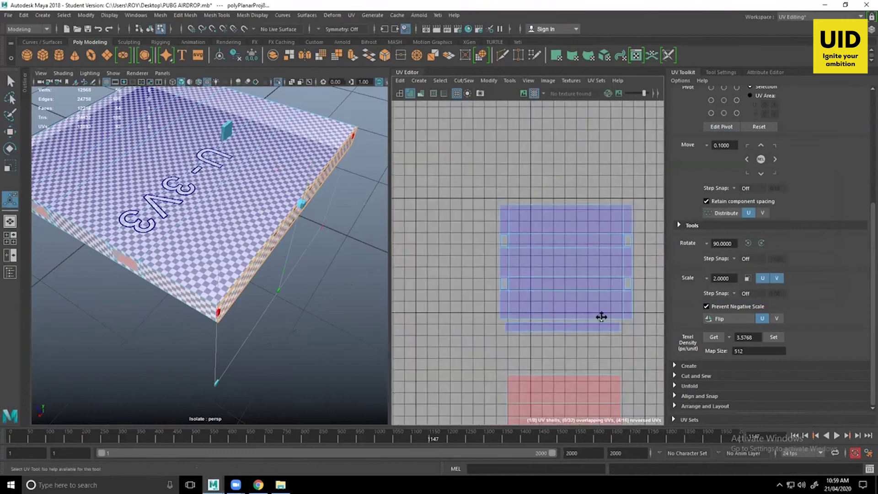
alt+middle_drag(602, 317, 498, 231)
alt+right_drag(574, 278, 544, 259)
alt+middle_drag(545, 263, 443, 207)
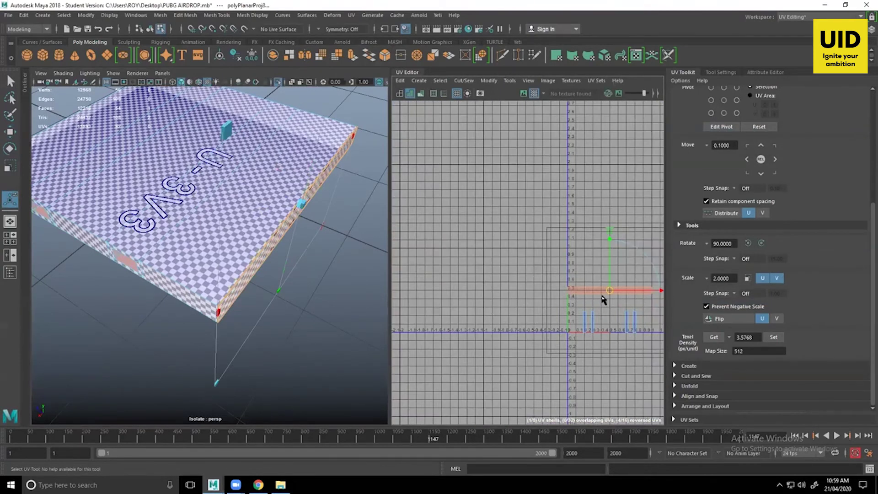
drag(610, 287, 466, 109)
alt+middle_drag(539, 274, 576, 309)
alt+middle_drag(526, 194, 632, 304)
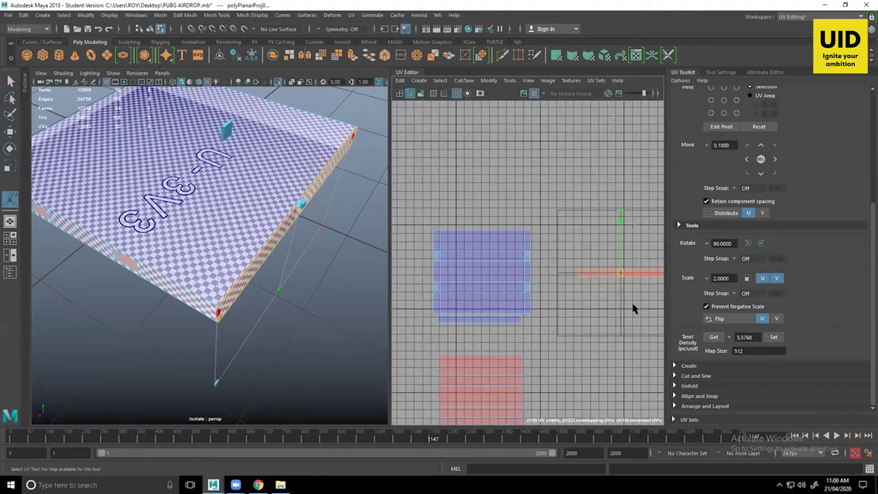
drag(621, 274, 498, 209)
scroll(558, 274, up, 5)
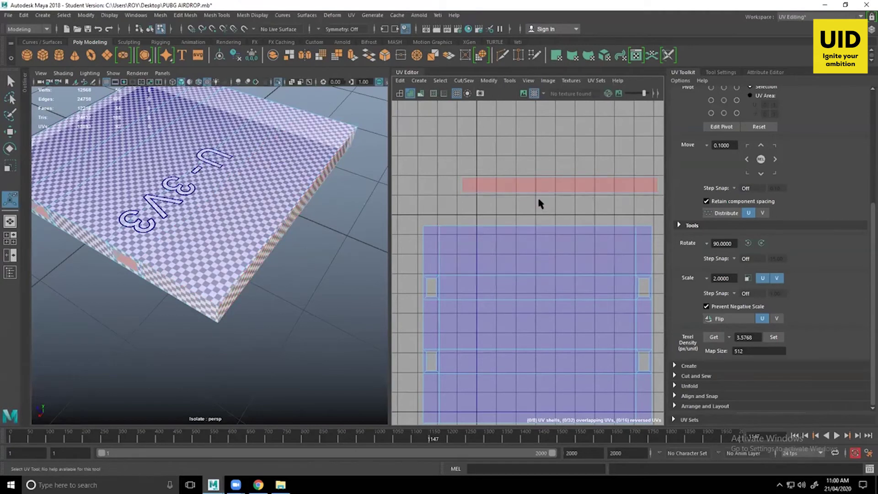
alt+middle_drag(535, 235, 545, 137)
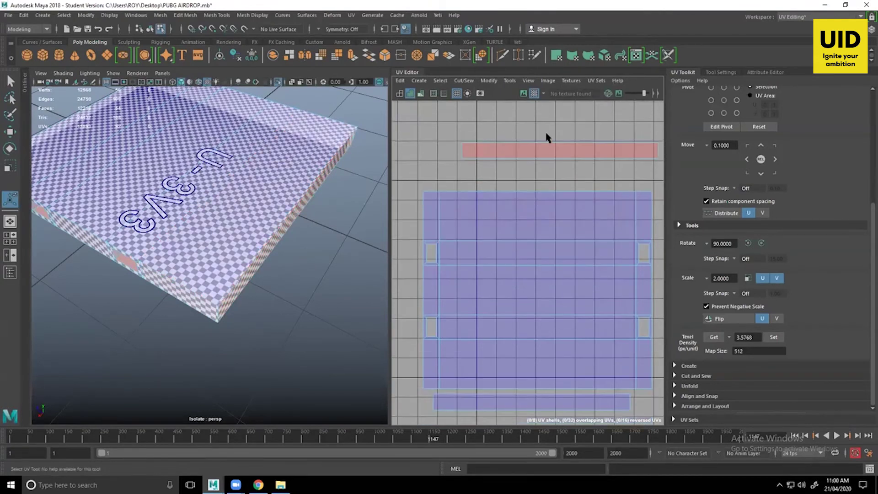
- Try placing the strip shell over the large shell's top edge, and undo the placement
click(552, 153)
key(w)
drag(550, 179, 538, 198)
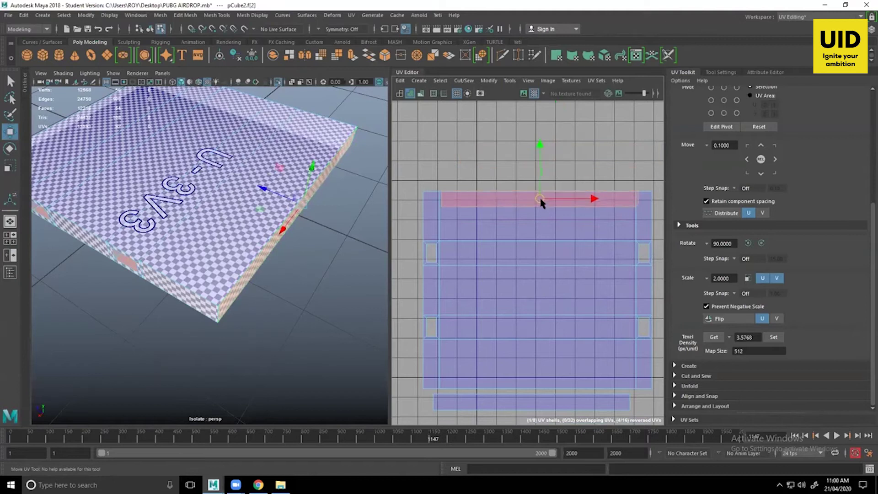
click(597, 144)
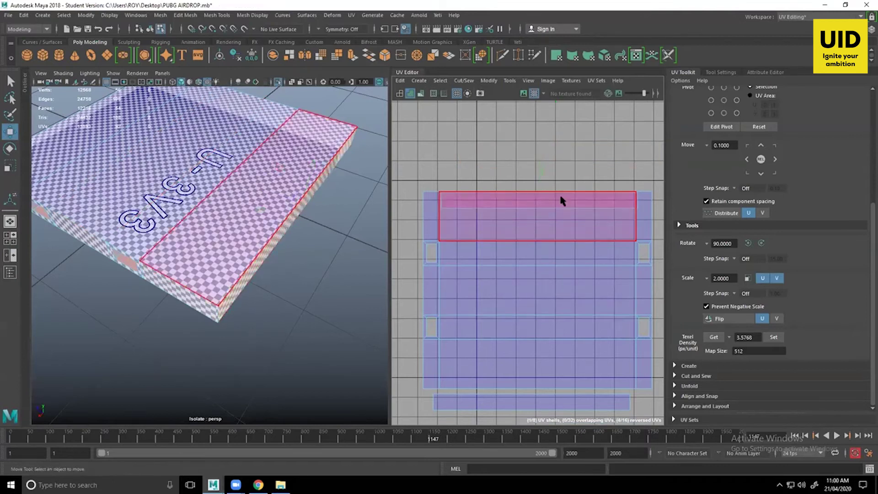
key(ctrl+z)
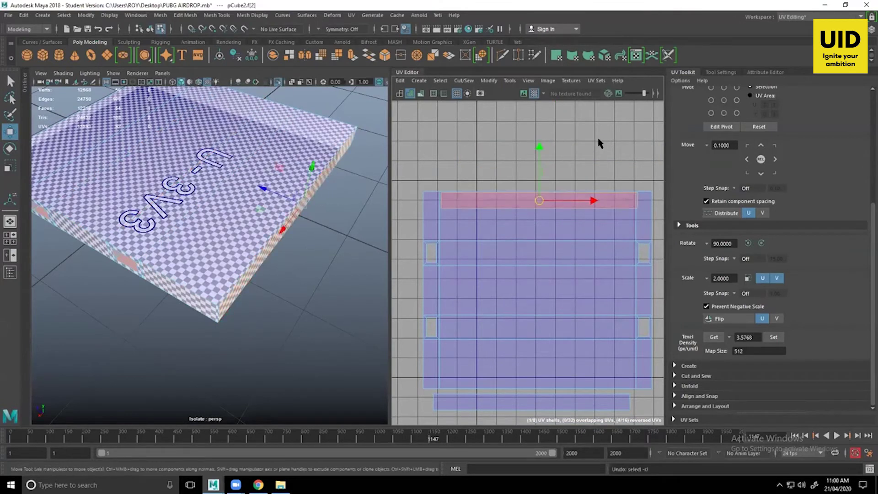
key(ctrl+z)
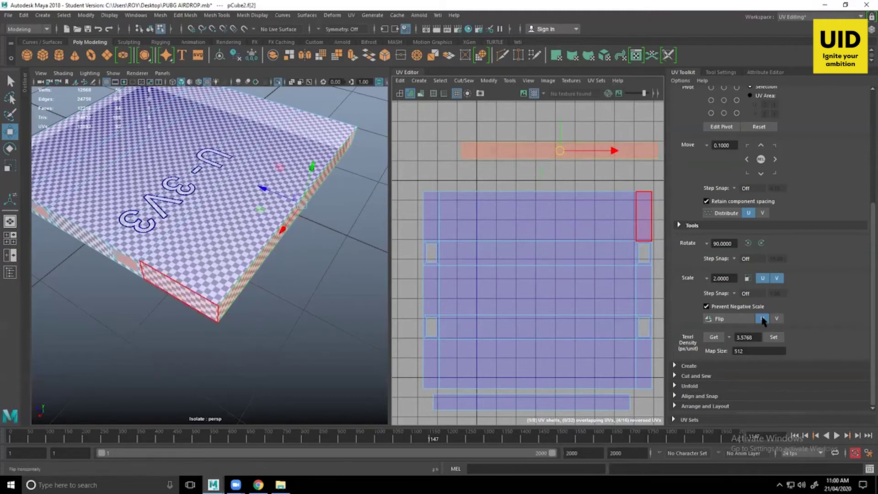
- Flip the strip shell along U and check which of its long edges is shared with the large shell
click(733, 319)
click(567, 169)
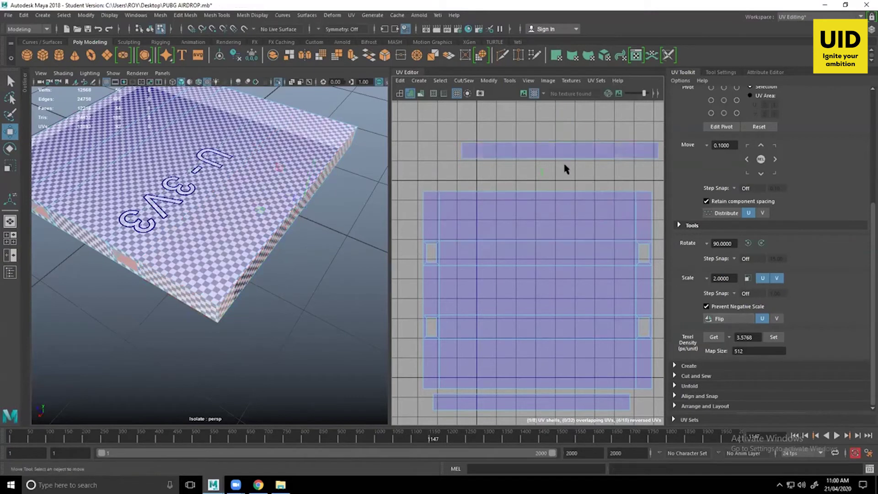
right_drag(564, 139, 568, 160)
click(567, 159)
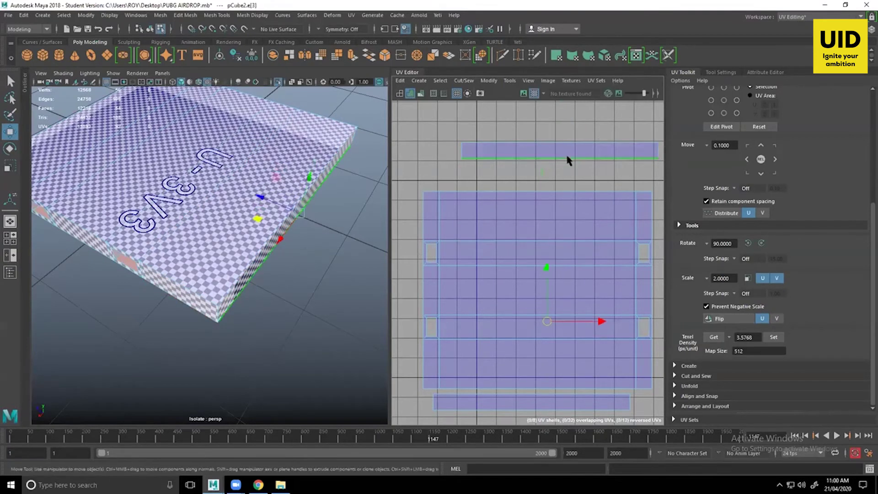
click(552, 144)
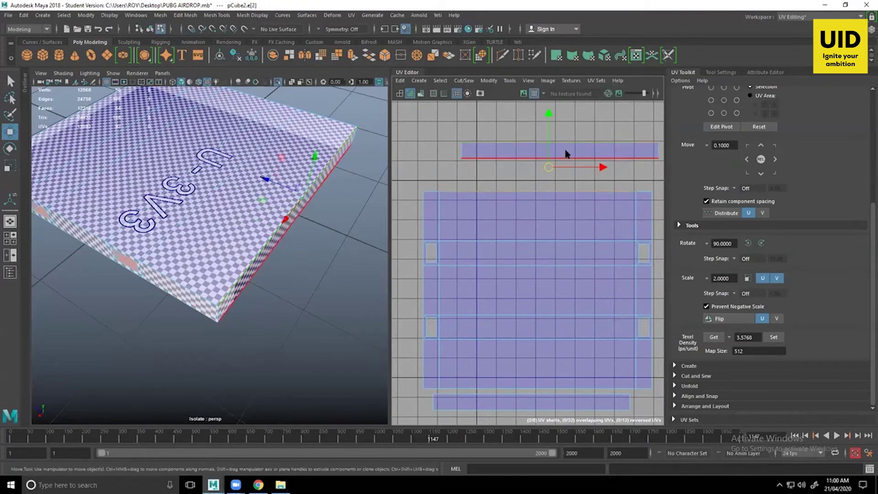
- Rotate the strip shell by 90 degrees twice and join it to the large shell's top edge with Move and Sew Edges
click(533, 149)
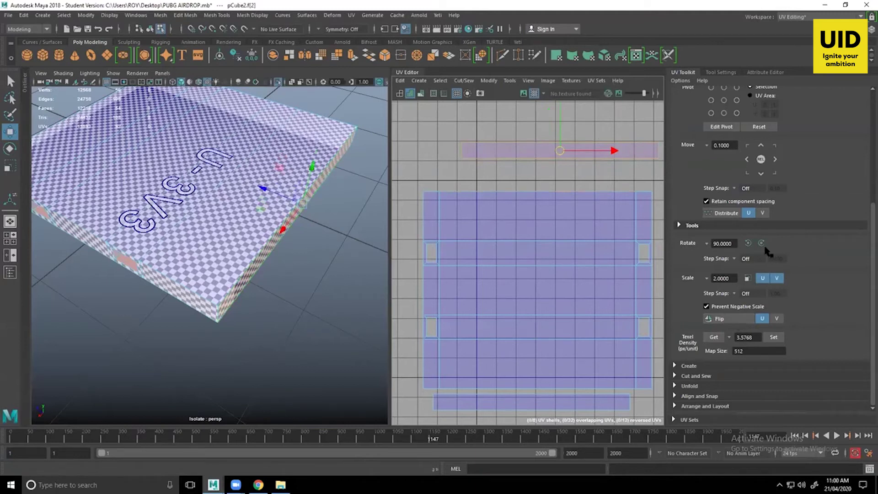
click(748, 243)
click(748, 243)
drag(559, 156, 534, 180)
right_drag(513, 178, 519, 158)
shift+right_drag(528, 179, 528, 154)
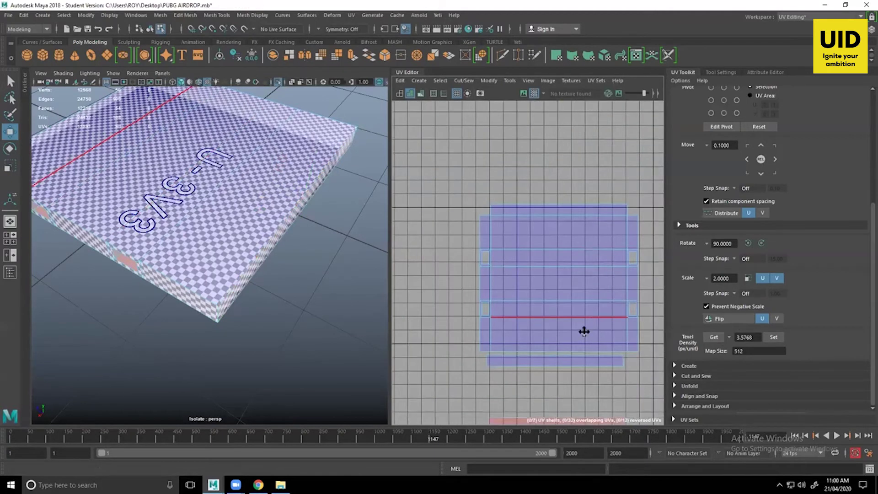
- Select the shared edge between the bottom strip and the large shell and join them with Move and Sew Edges
alt+middle_drag(583, 331, 578, 288)
click(633, 197)
click(514, 303)
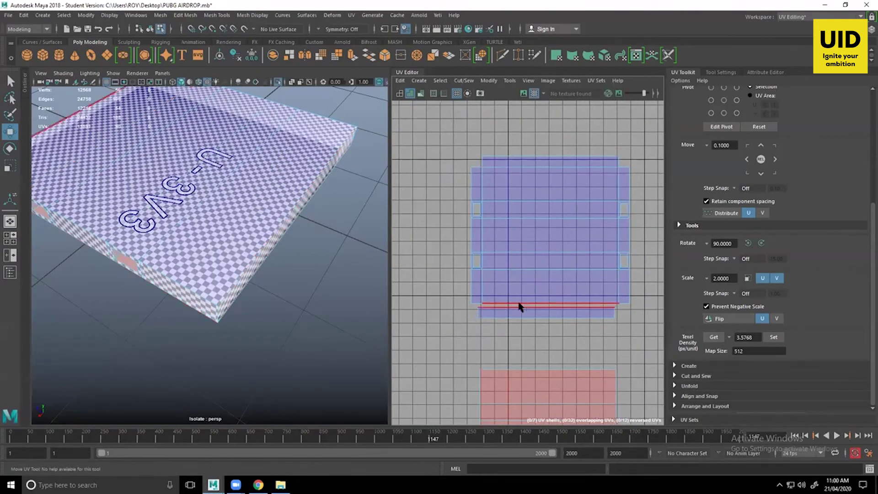
scroll(520, 306, up, 3)
click(576, 314)
scroll(572, 315, down, 2)
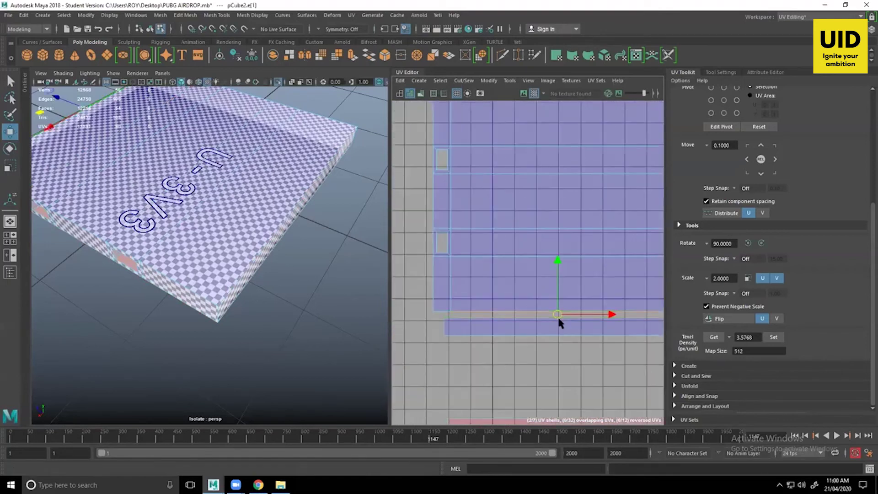
alt+middle_drag(561, 319, 548, 297)
shift+right_drag(541, 289, 540, 255)
scroll(561, 346, down, 4)
scroll(515, 255, up, 4)
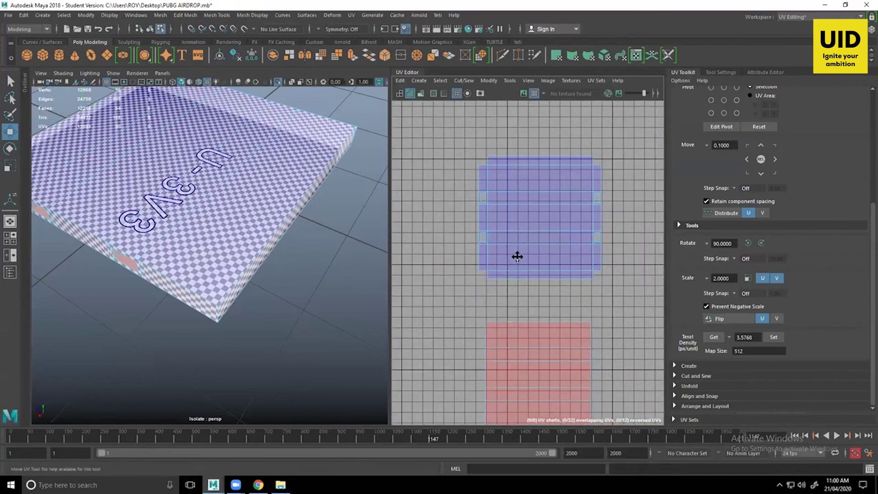
- Examine the vertical corner seams of the crate part and compare them with the notched corner of the large UV shell
alt+drag(339, 255, 284, 208)
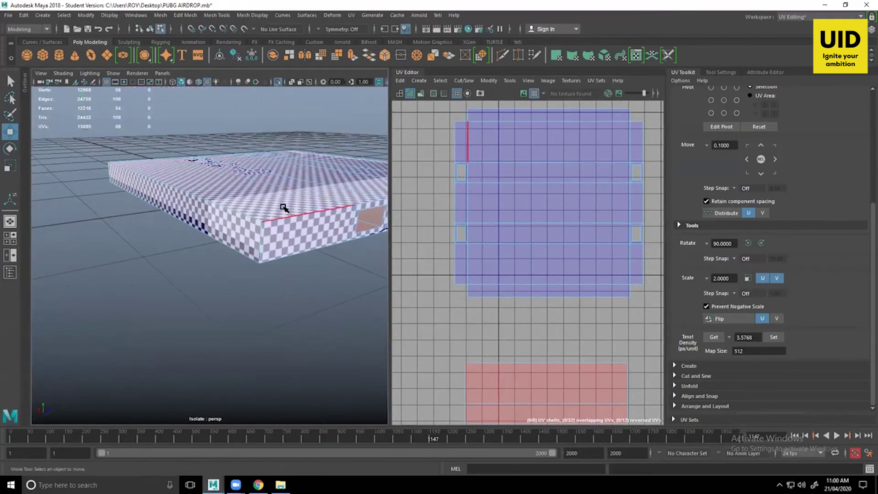
alt+drag(357, 242, 292, 244)
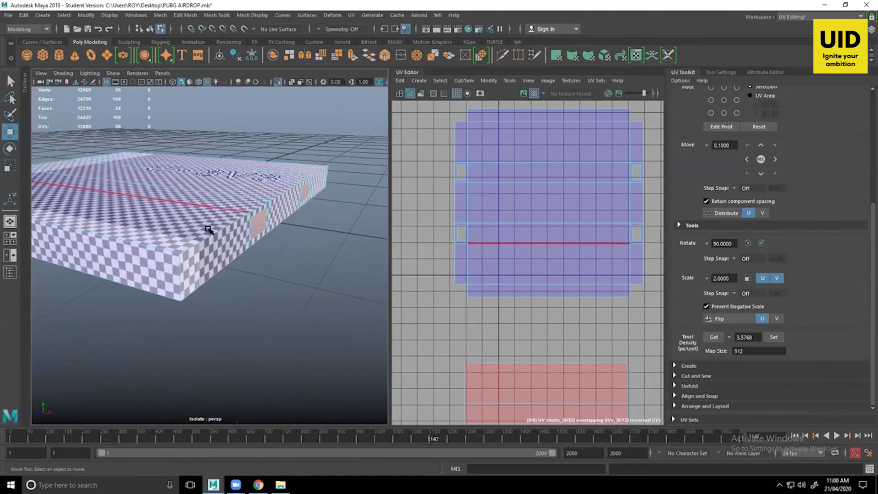
alt+drag(235, 261, 352, 220)
scroll(593, 246, up, 3)
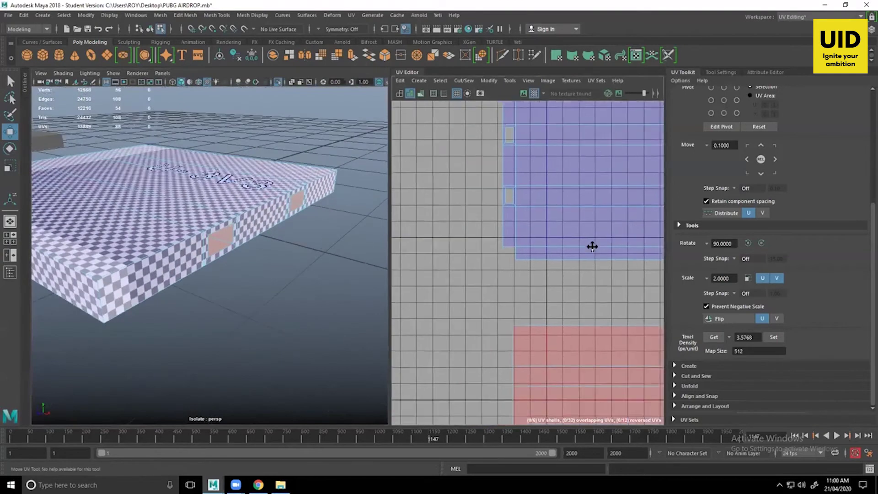
alt+middle_drag(592, 246, 594, 240)
alt+right_drag(548, 210, 629, 319)
alt+middle_drag(511, 270, 581, 245)
alt+right_drag(573, 229, 649, 330)
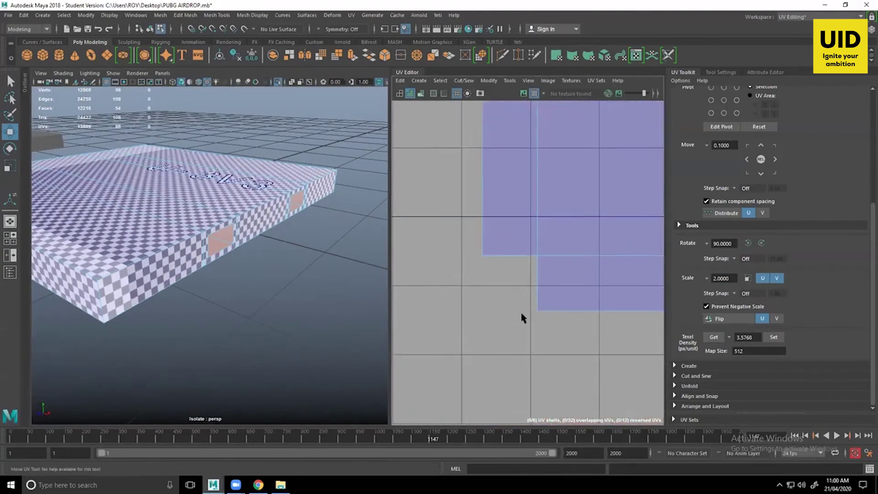
click(536, 271)
mouse_move(307, 308)
alt+mouse_down()
mouse_move(394, 306)
mouse_move(341, 359)
mouse_move(319, 307)
alt+mouse_up()
click(334, 368)
alt+right_drag(311, 251, 314, 268)
alt+middle_drag(314, 268, 306, 269)
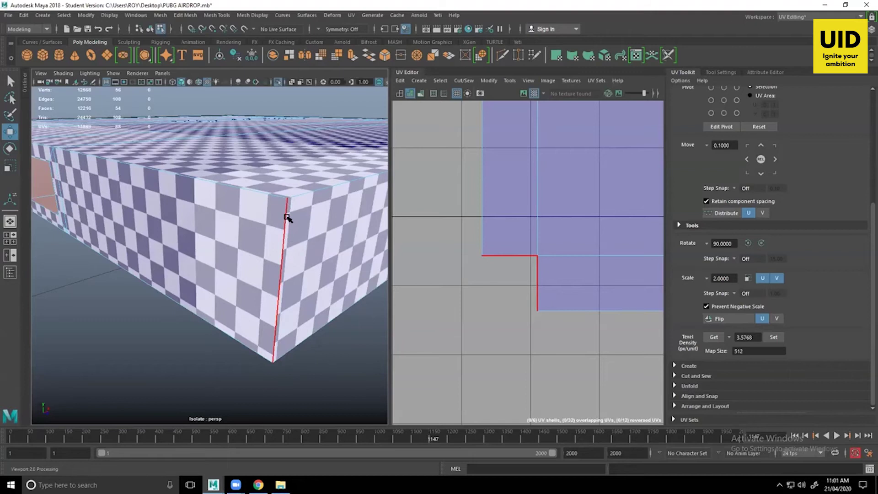
alt+drag(297, 245, 284, 256)
alt+right_drag(284, 257, 182, 249)
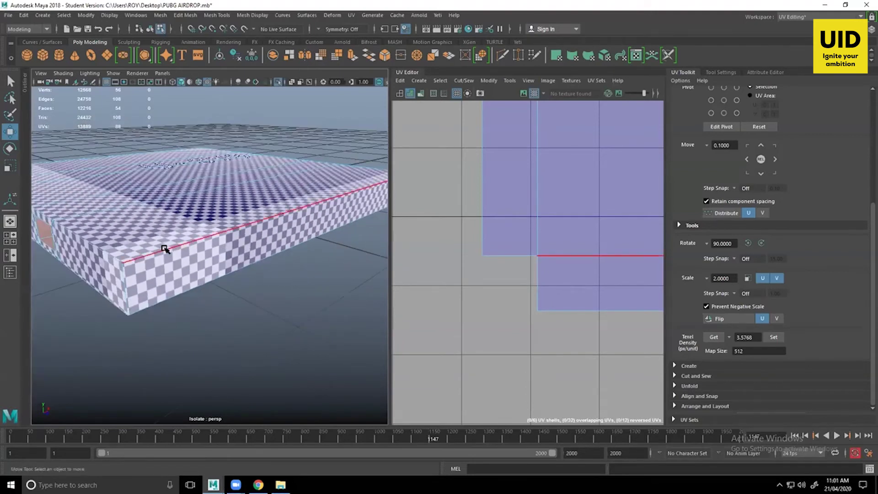
click(296, 209)
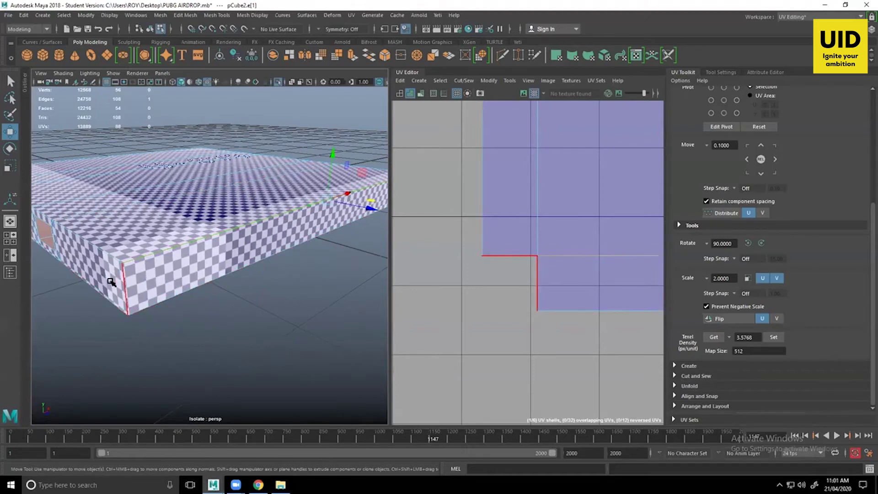
- Return to object mode, show the whole crate, and examine the corner block that covers the base part's corner
right_drag(191, 222, 224, 209)
click(279, 272)
alt+drag(192, 276, 324, 312)
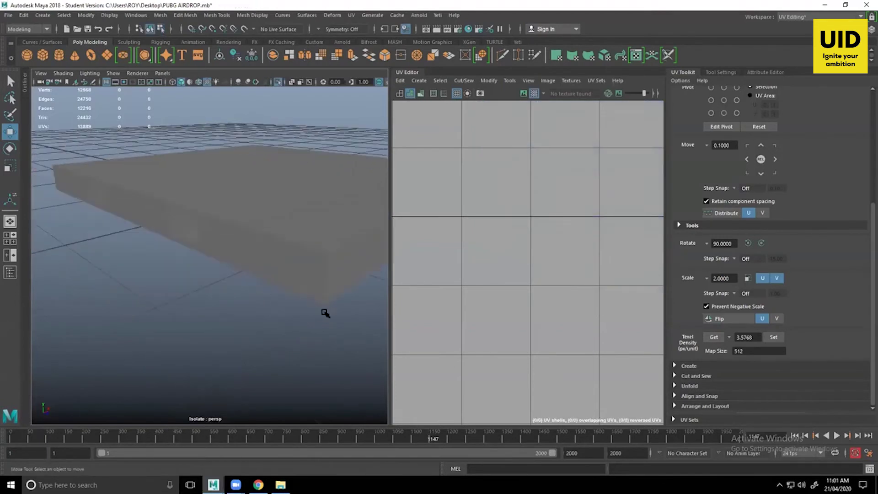
alt+right_drag(326, 313, 258, 291)
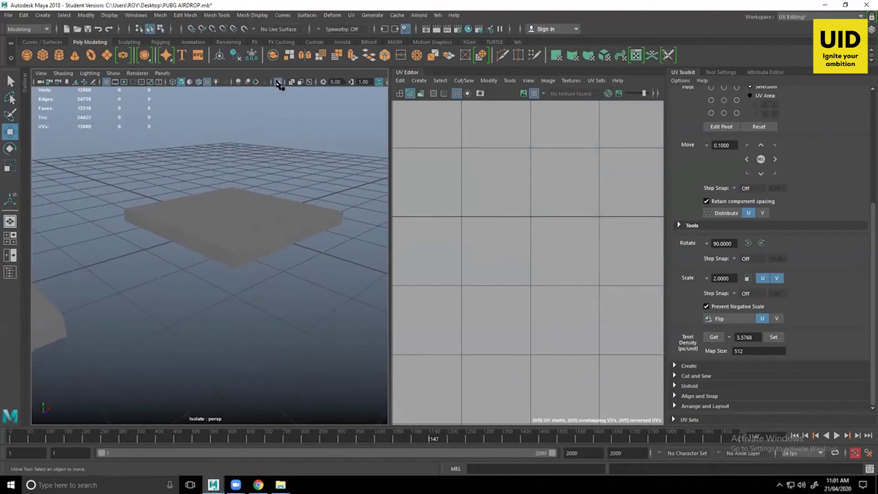
click(277, 82)
alt+right_drag(248, 266, 287, 365)
click(344, 269)
scroll(344, 270, down, 5)
alt+drag(265, 304, 180, 309)
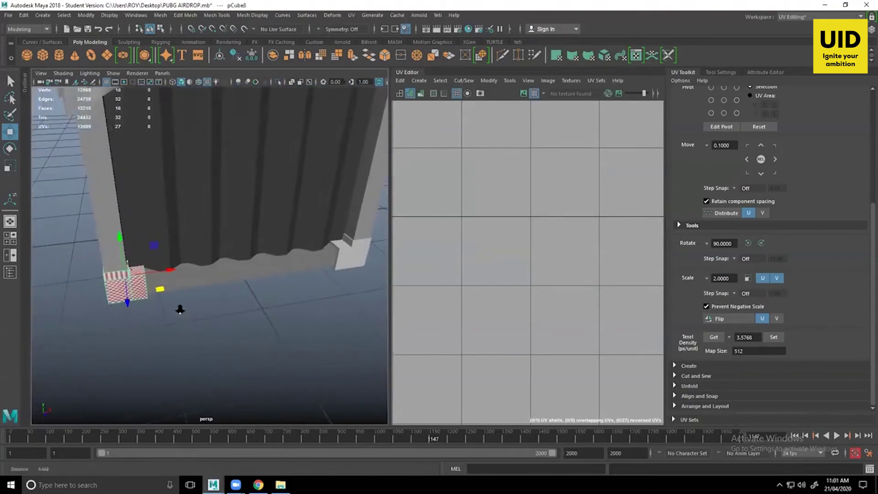
scroll(180, 309, up, 5)
alt+middle_drag(183, 340, 315, 310)
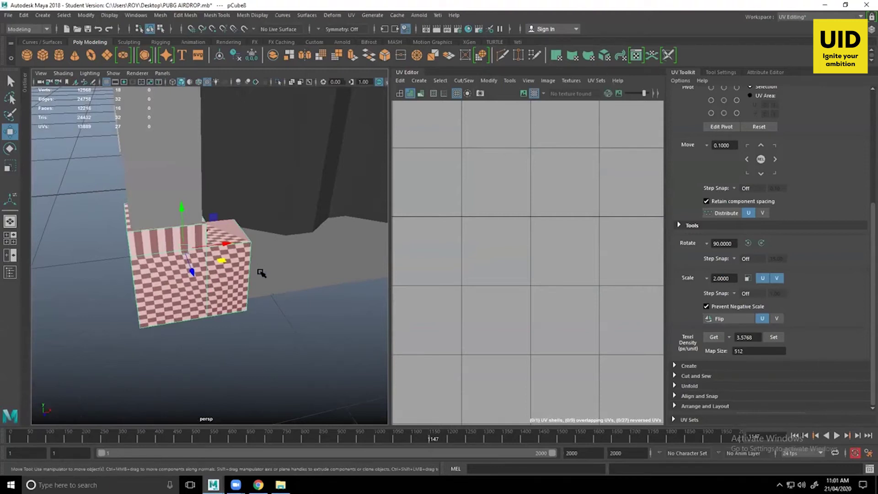
- Select the crate's checkered base part and isolate it in the viewport
scroll(261, 273, down, 5)
click(279, 260)
alt+drag(284, 270, 326, 275)
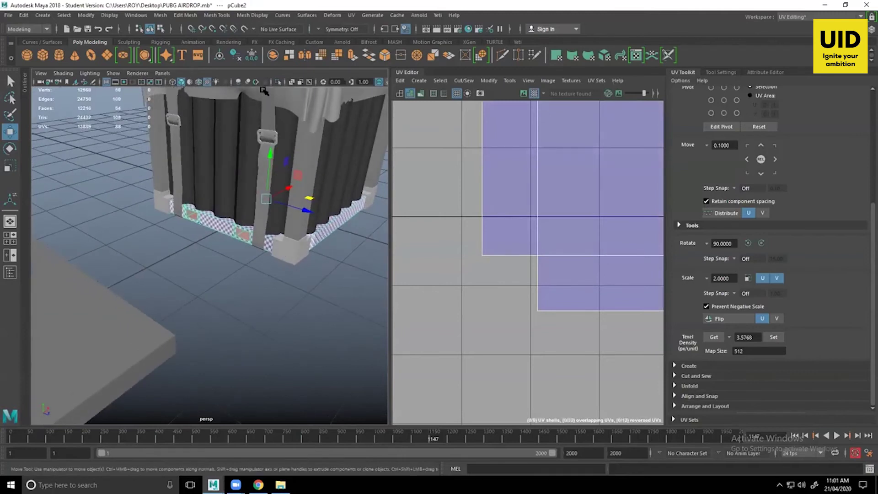
click(278, 81)
- Examine the base part's rectangular side cutouts and underside, and the reversed shell below the large UV shell
scroll(276, 220, up, 5)
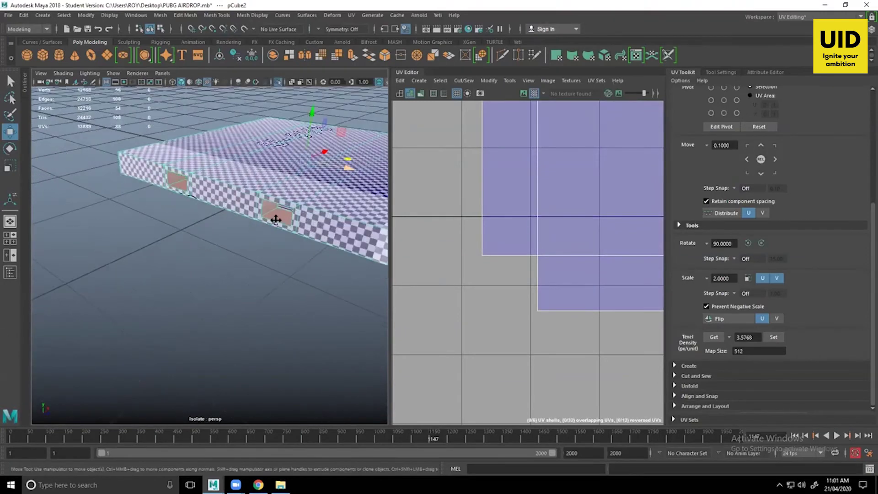
alt+middle_drag(276, 220, 253, 222)
alt+right_drag(253, 222, 259, 236)
alt+middle_drag(247, 235, 241, 232)
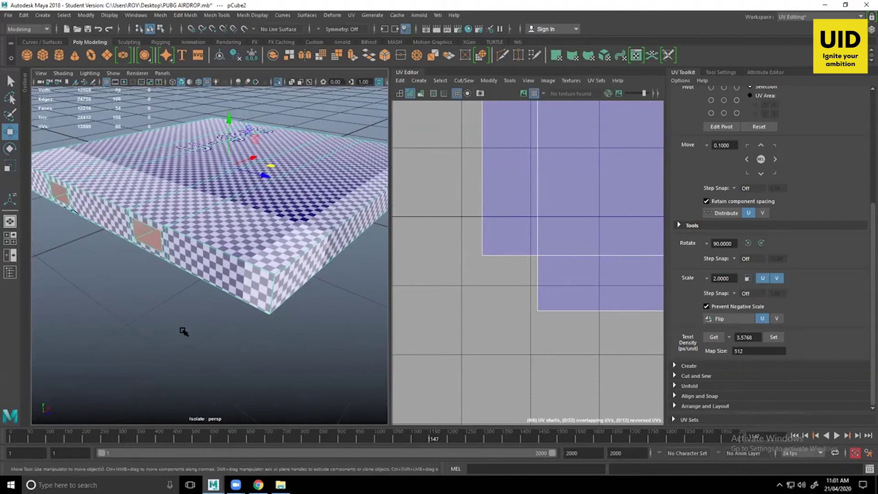
click(183, 330)
alt+drag(183, 330, 241, 333)
click(253, 211)
alt+drag(253, 219, 268, 164)
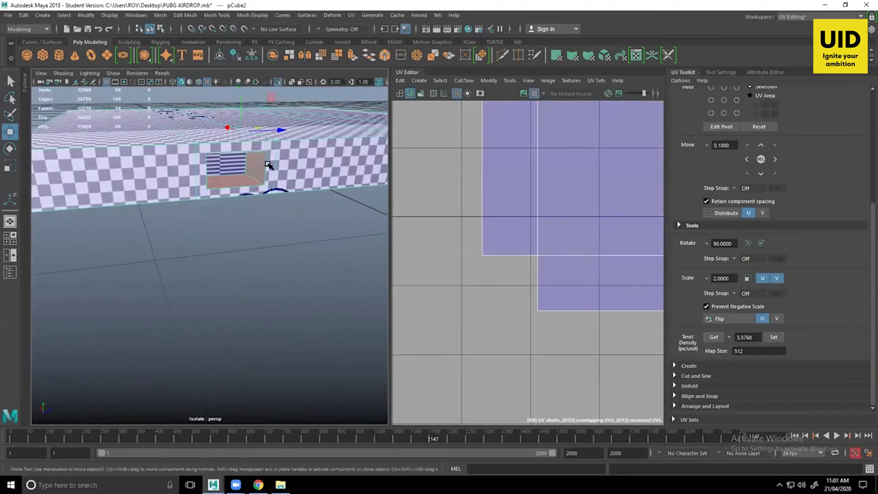
scroll(545, 235, down, 5)
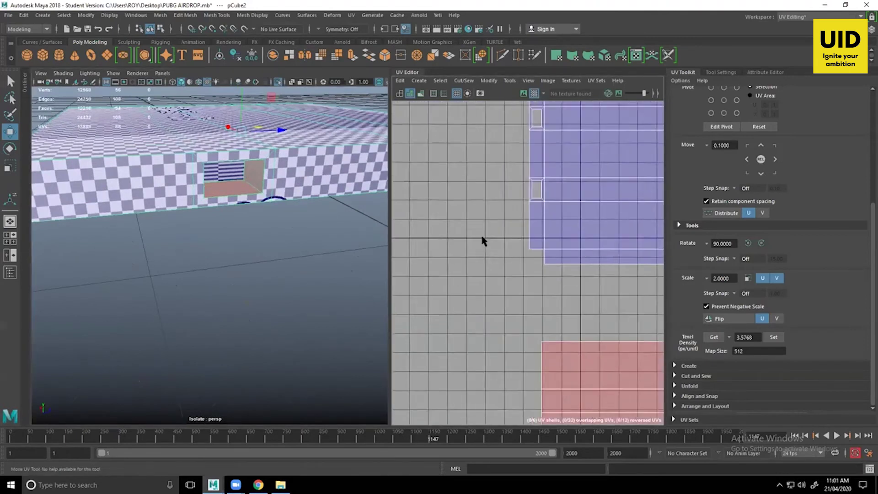
alt+middle_drag(634, 278, 523, 245)
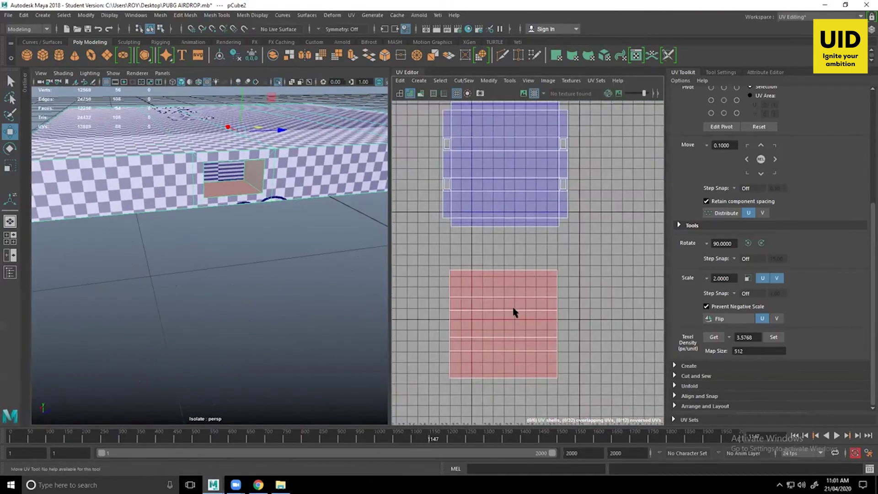
alt+drag(327, 302, 294, 136)
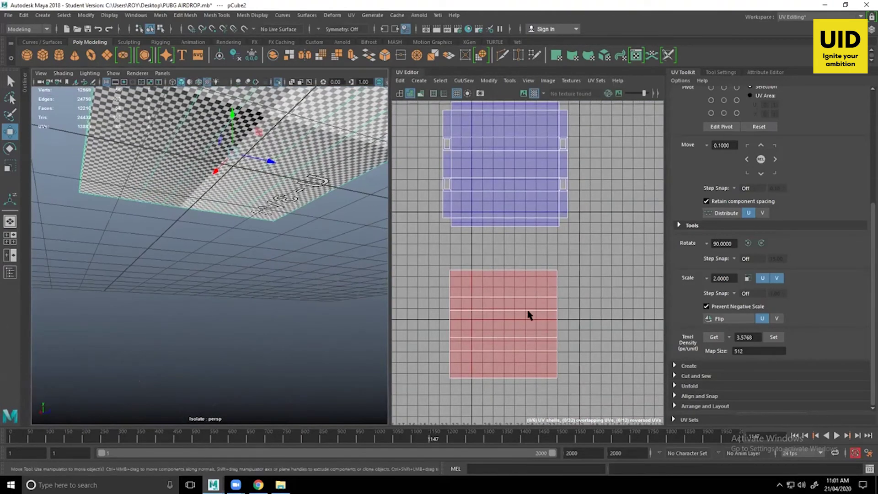
- Select the strip faces across the top of the base part to identify their areas in the large UV shell
alt+drag(380, 266, 333, 236)
right_drag(290, 185, 297, 213)
alt+drag(297, 213, 326, 214)
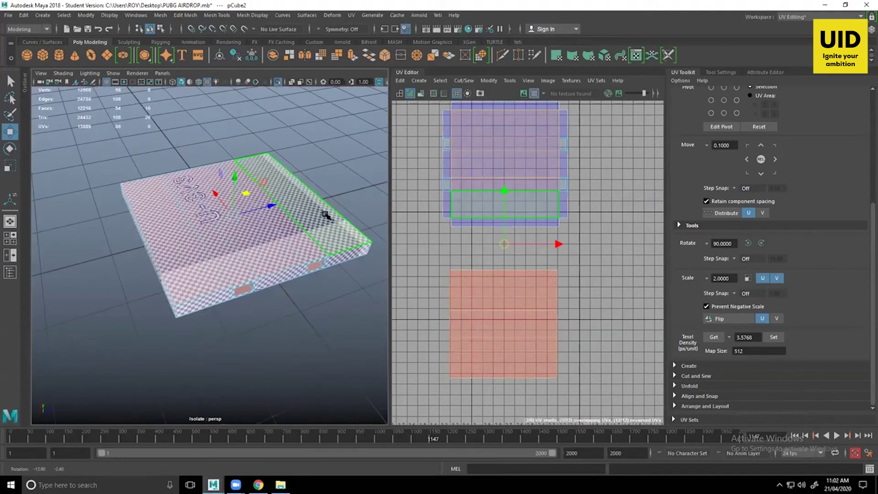
click(326, 208)
shift+click(325, 208)
shift+click(298, 223)
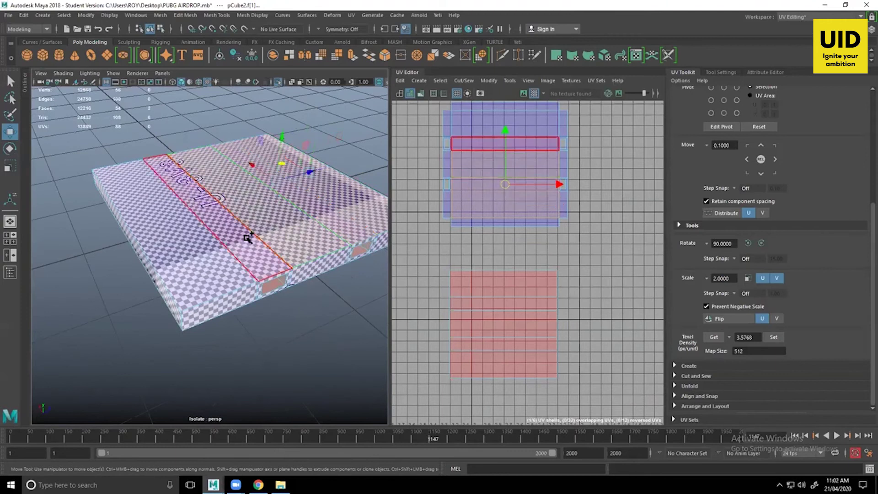
shift+click(249, 237)
shift+click(212, 240)
mouse_move(244, 148)
alt+mouse_down()
mouse_move(255, 149)
mouse_move(239, 133)
alt+mouse_up()
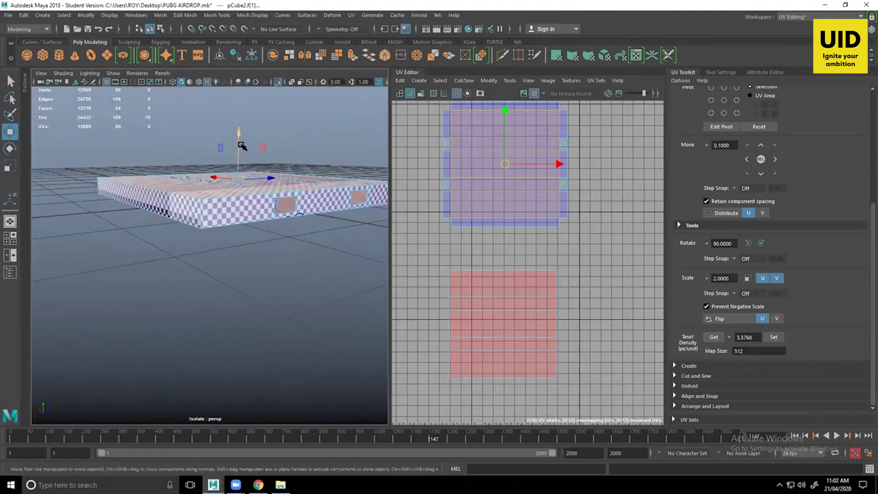
alt+drag(252, 172, 256, 182)
alt+right_drag(256, 182, 266, 225)
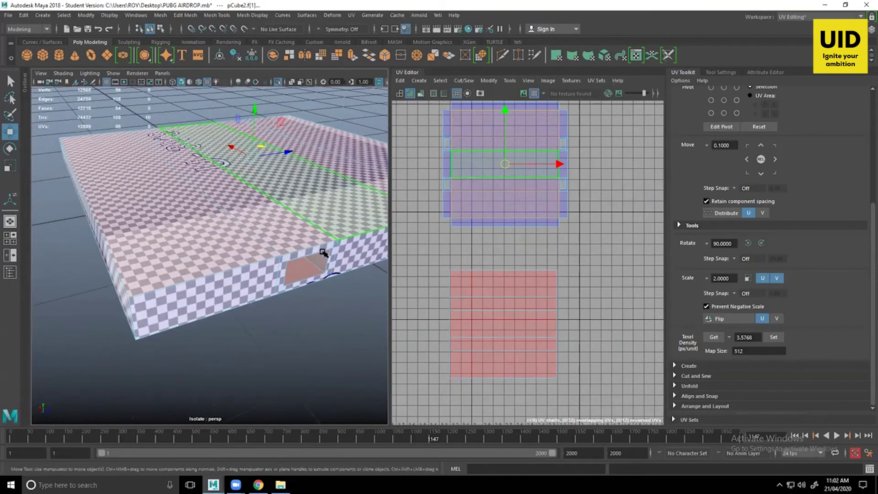
alt+drag(334, 323, 338, 269)
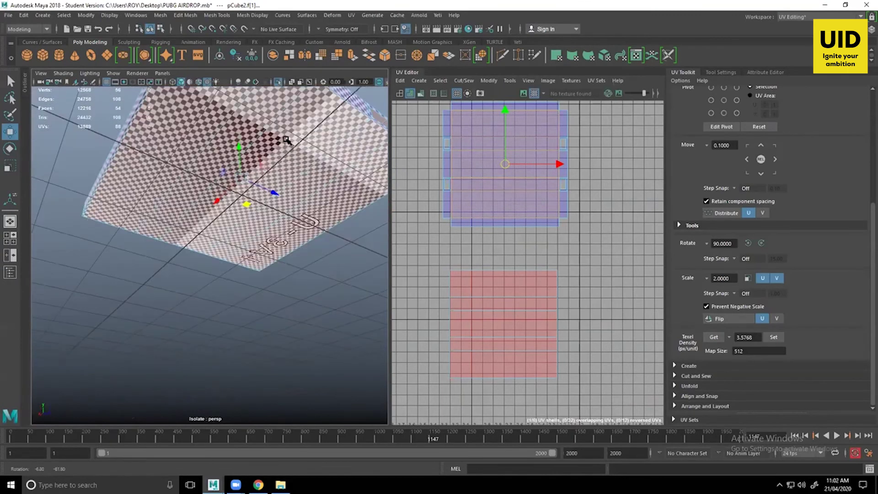
- Select individual strip faces on the base part's underside to match them with the strips of the reversed lower shell
click(294, 175)
alt+drag(286, 188, 251, 147)
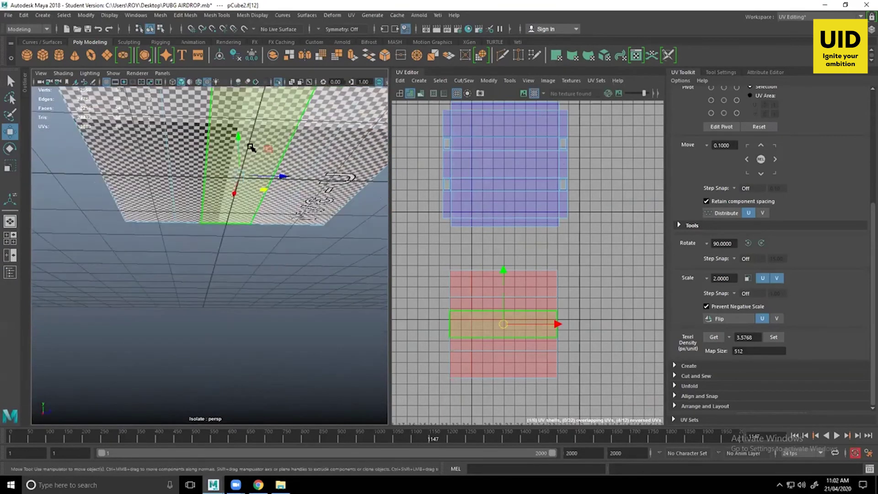
mouse_move(232, 208)
alt+mouse_down()
mouse_move(236, 297)
mouse_move(229, 221)
alt+mouse_up()
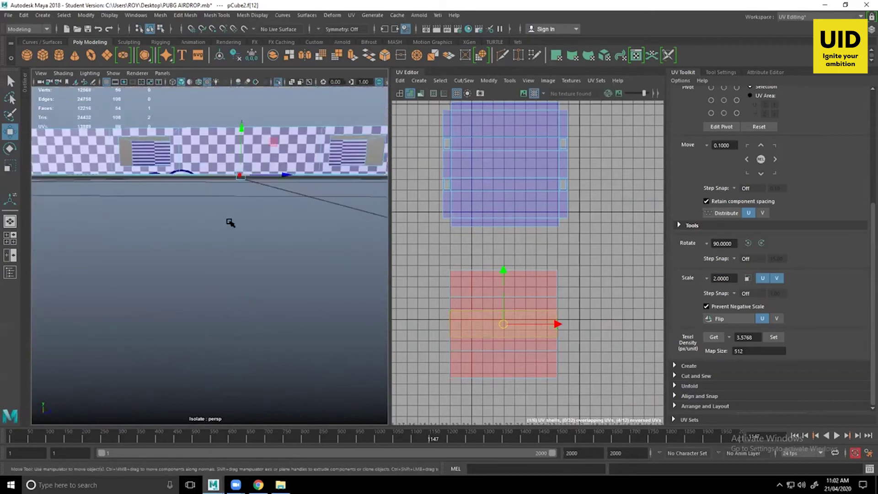
click(242, 293)
alt+drag(261, 96, 268, 200)
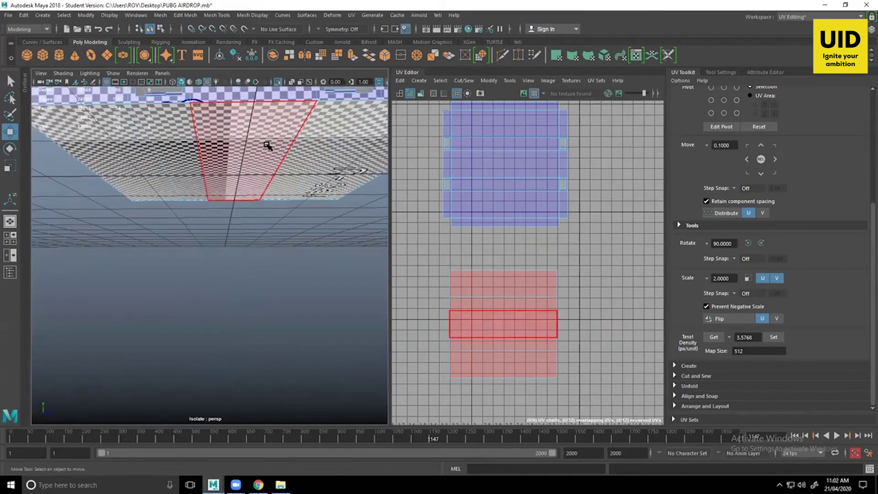
click(272, 192)
click(348, 164)
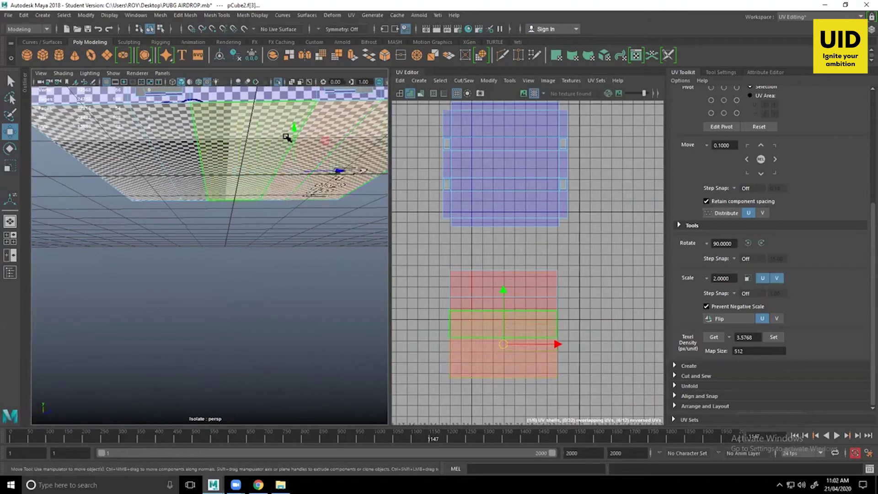
alt+drag(287, 137, 347, 177)
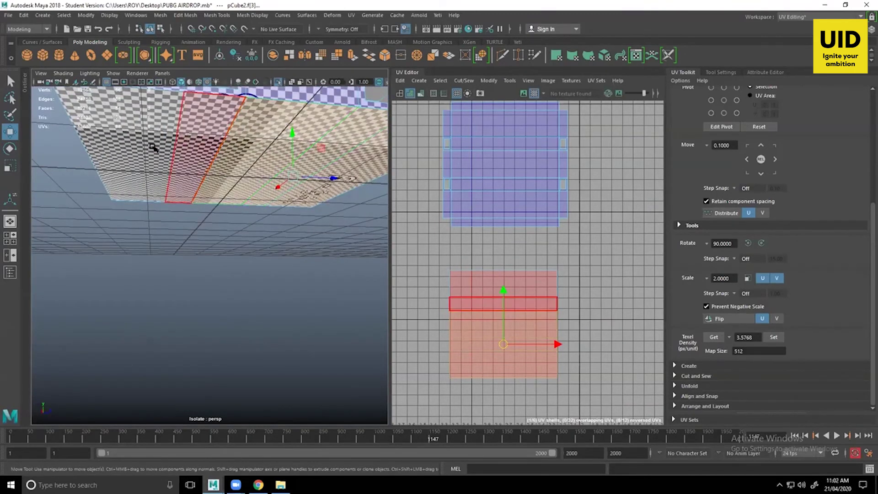
click(183, 145)
click(488, 298)
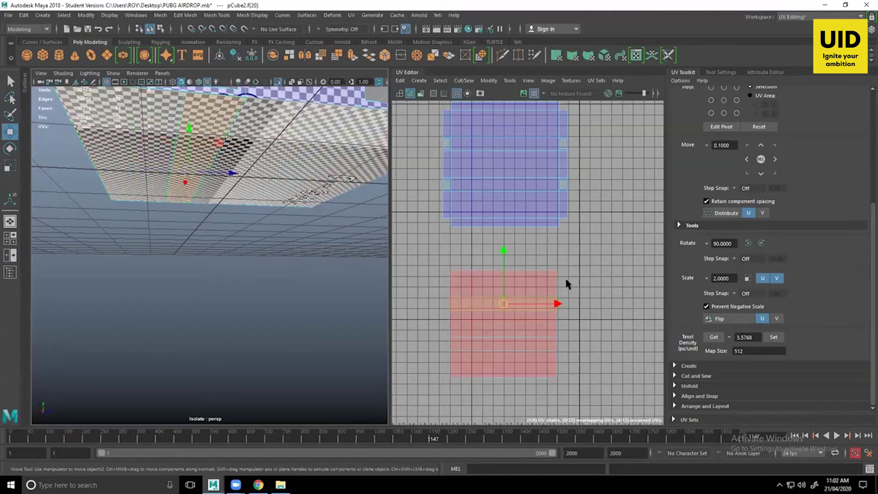
click(586, 290)
- Flip the entire reversed UV shell below the large shell along U
right_click(529, 289)
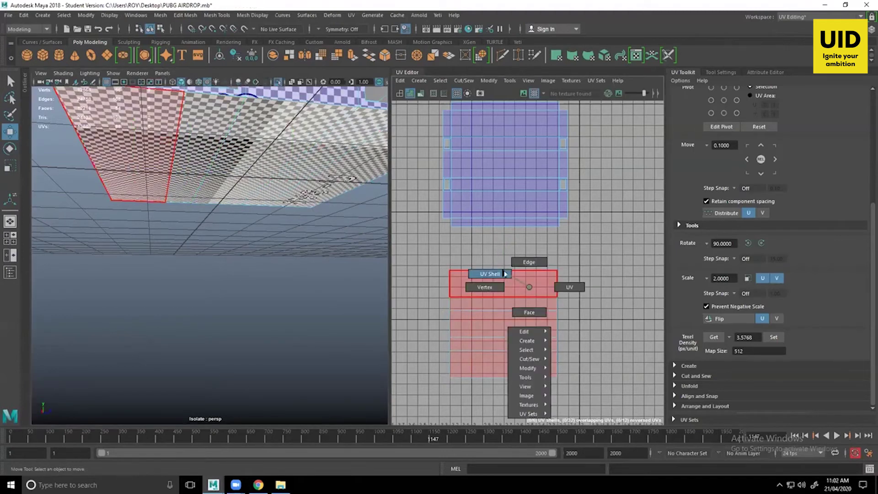
click(505, 273)
click(538, 291)
click(516, 298)
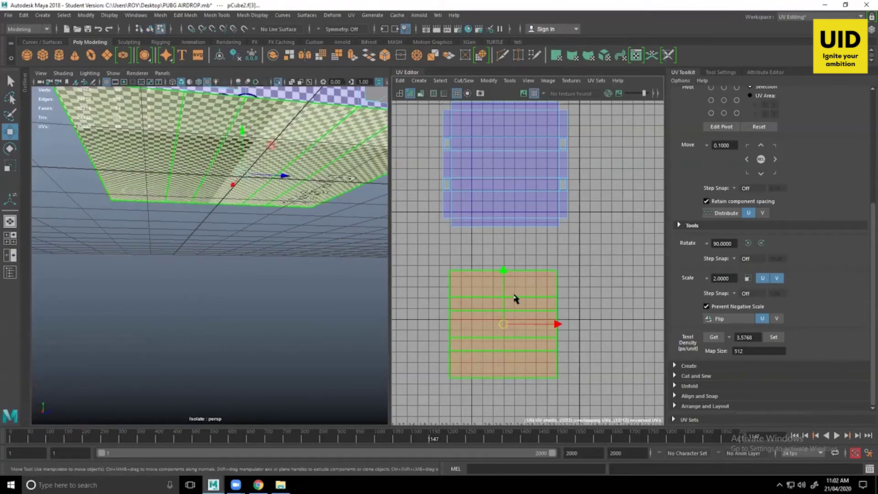
click(732, 320)
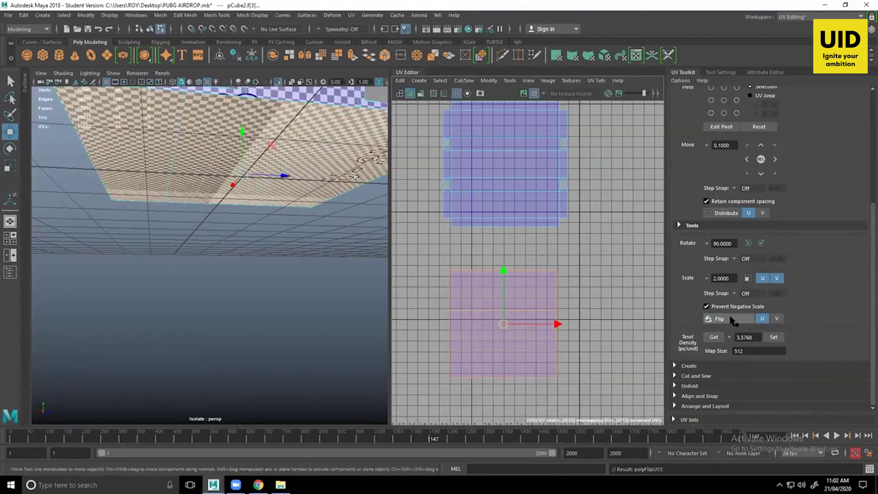
click(599, 306)
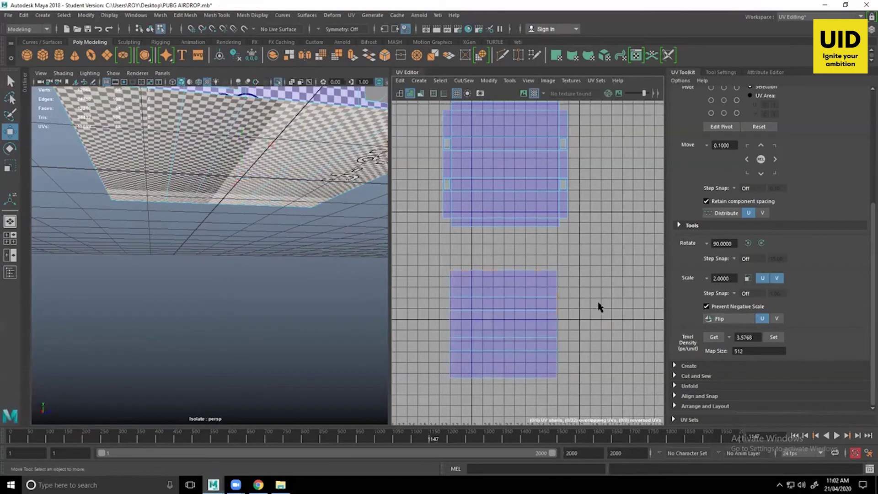
- Try to scale down the flipped lower UV shell uniformly, and undo the scaling
click(541, 327)
scroll(608, 293, down, 3)
click(566, 212)
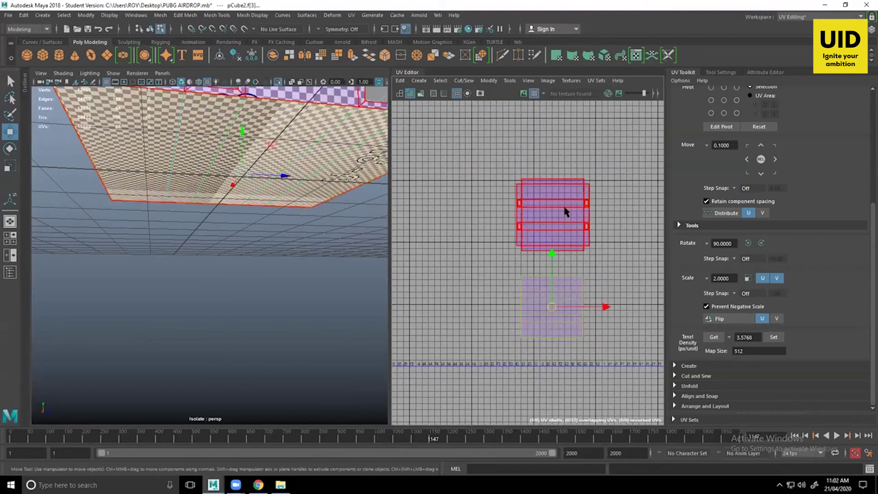
click(396, 238)
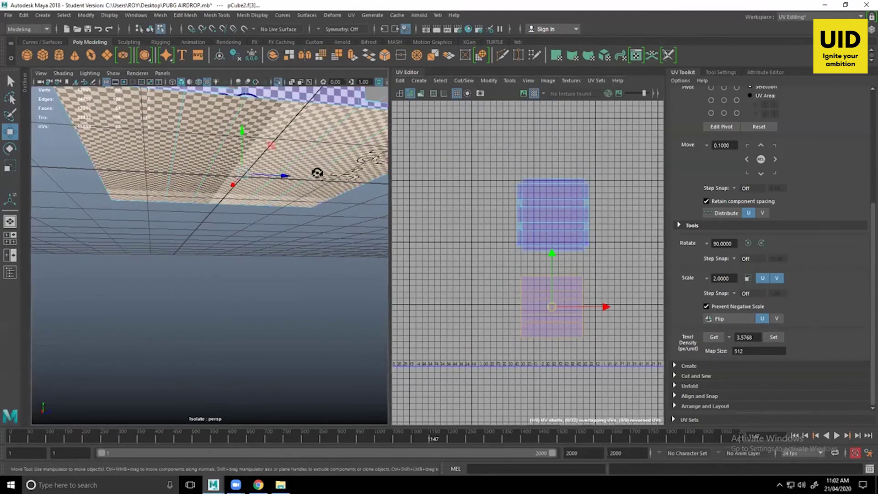
alt+drag(317, 173, 237, 192)
scroll(244, 209, down, 5)
scroll(245, 209, up, 5)
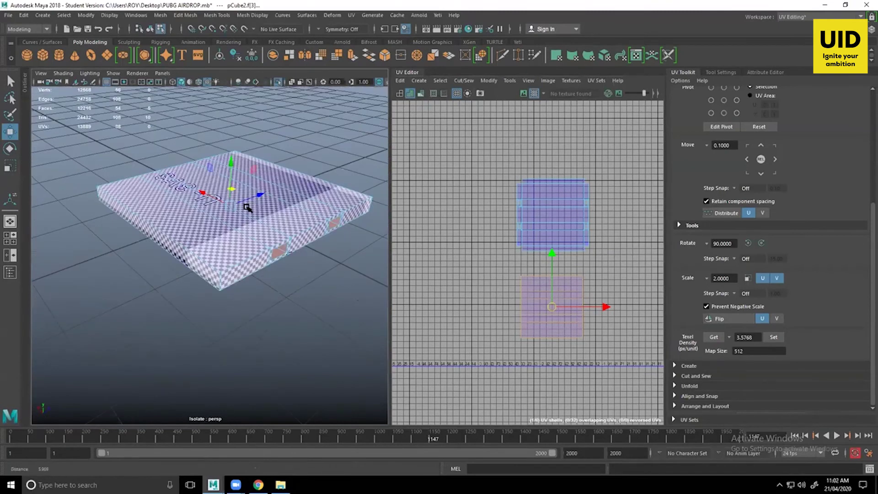
key(r)
drag(552, 307, 526, 294)
key(ctrl+z)
click(608, 250)
- Examine the thin UV strips near the UV origin and the base part's side cutout
scroll(609, 250, down, 2)
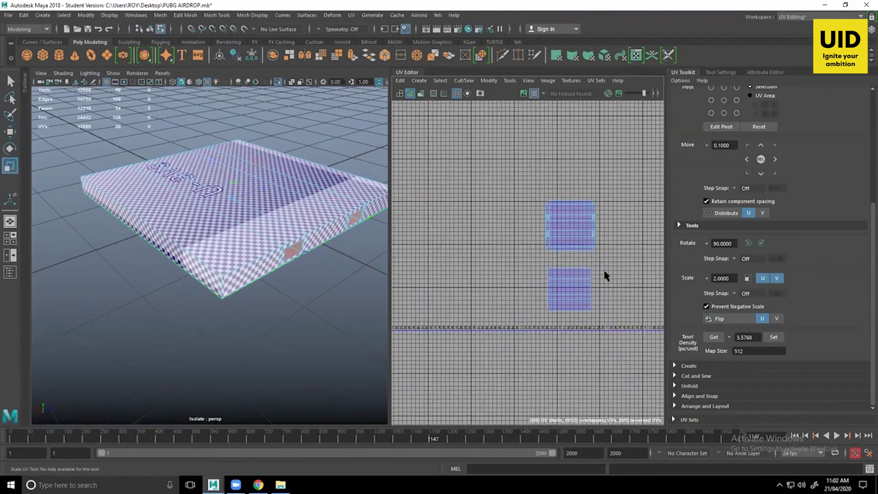
alt+middle_drag(565, 205, 478, 208)
alt+right_drag(567, 297, 599, 302)
alt+middle_drag(571, 292, 525, 245)
alt+right_drag(564, 276, 588, 280)
alt+middle_drag(613, 347, 526, 283)
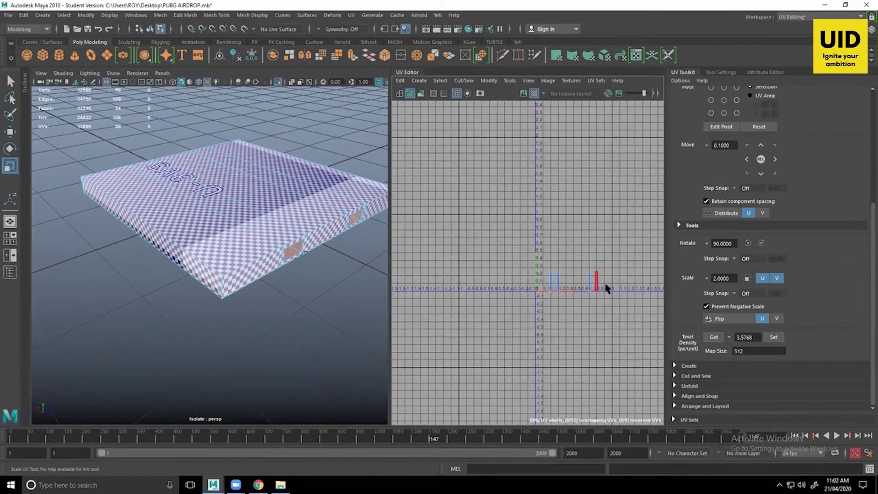
alt+drag(372, 270, 307, 256)
alt+right_drag(306, 256, 341, 263)
alt+drag(341, 262, 371, 269)
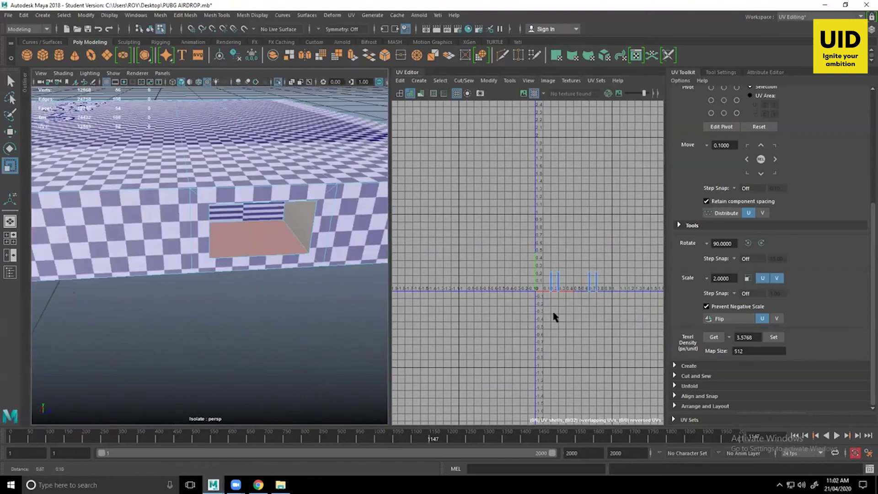
alt+middle_drag(555, 316, 510, 297)
alt+right_drag(511, 297, 605, 332)
alt+middle_drag(606, 332, 577, 267)
click(574, 267)
click(533, 274)
alt+drag(307, 266, 315, 257)
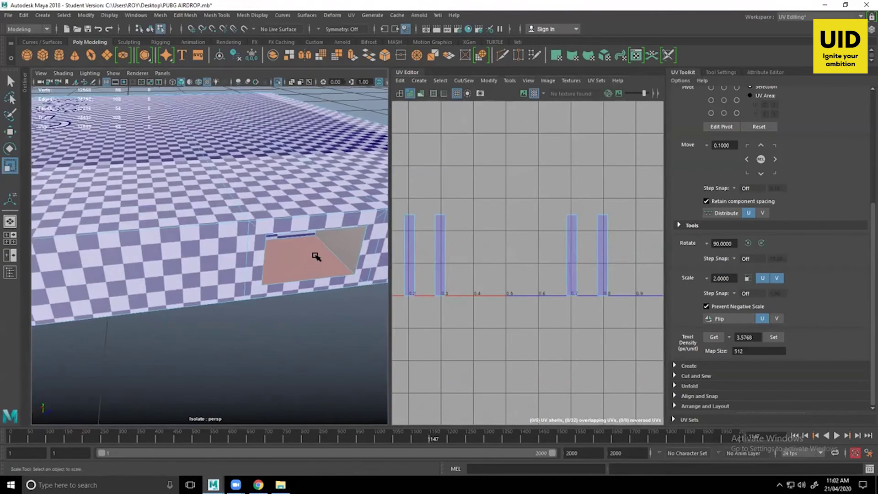
alt+middle_drag(316, 258, 294, 230)
alt+right_drag(294, 230, 305, 216)
- Switch to face selection and select the floor face inside the base part's side cutout
right_click(306, 216)
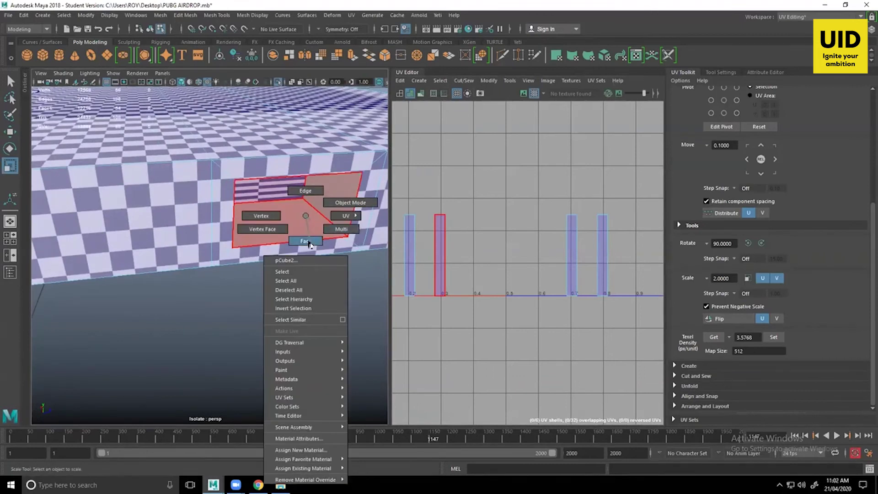
click(306, 241)
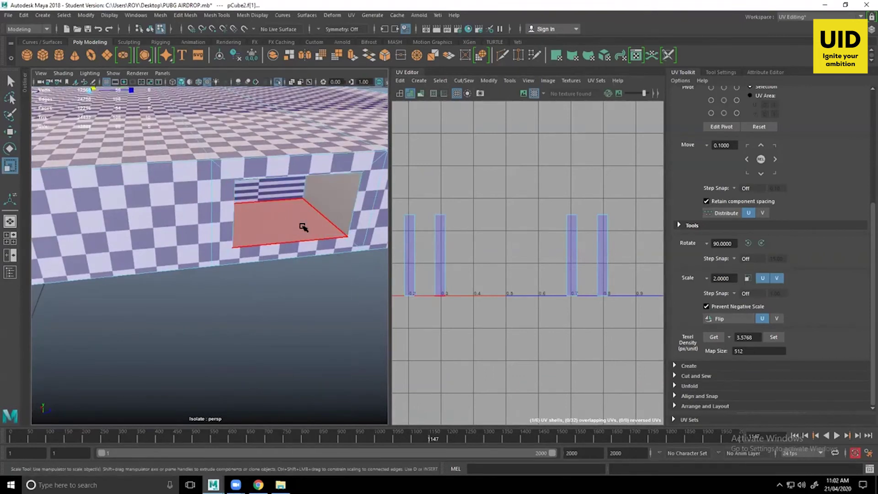
click(302, 226)
alt+drag(302, 226, 286, 297)
alt+middle_drag(286, 297, 288, 236)
alt+drag(288, 237, 294, 239)
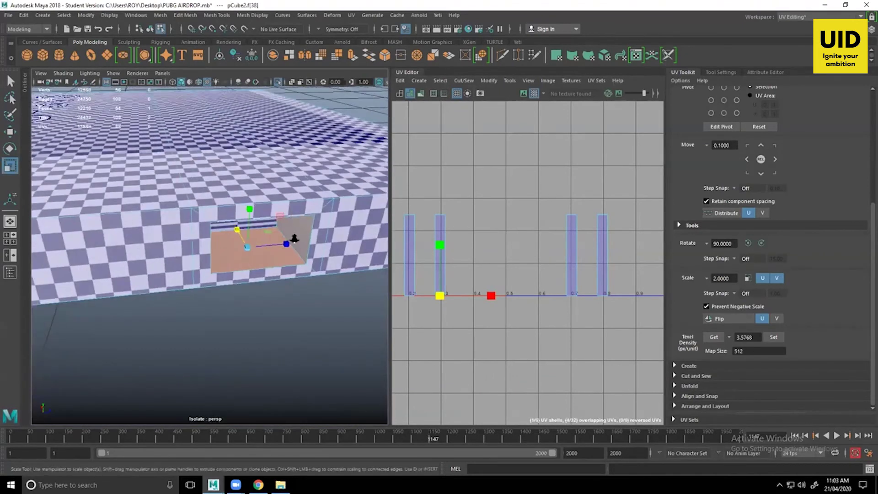
alt+right_drag(294, 239, 299, 243)
alt+drag(300, 244, 321, 279)
alt+middle_drag(322, 280, 279, 257)
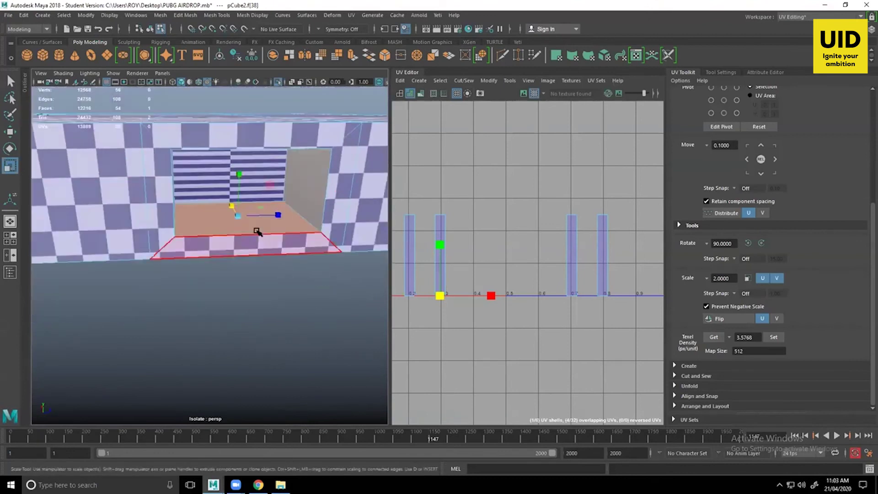
alt+drag(272, 245, 256, 276)
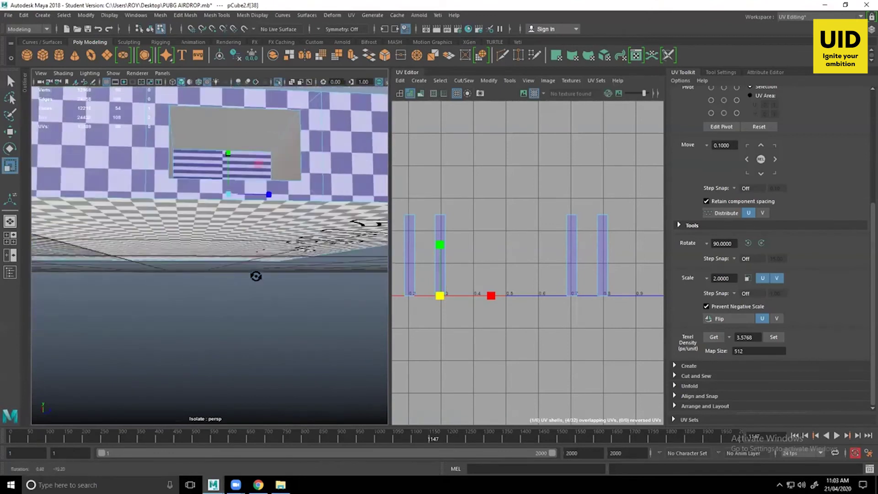
- Add the cutout's ceiling, side walls and back face to the selection so all five inner faces are selected
click(239, 133)
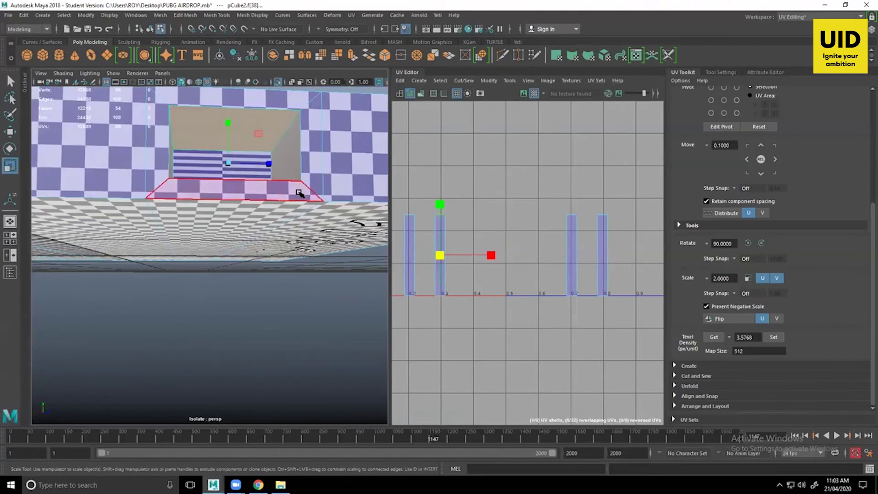
alt+drag(297, 217, 79, 263)
shift+click(128, 270)
shift+click(143, 267)
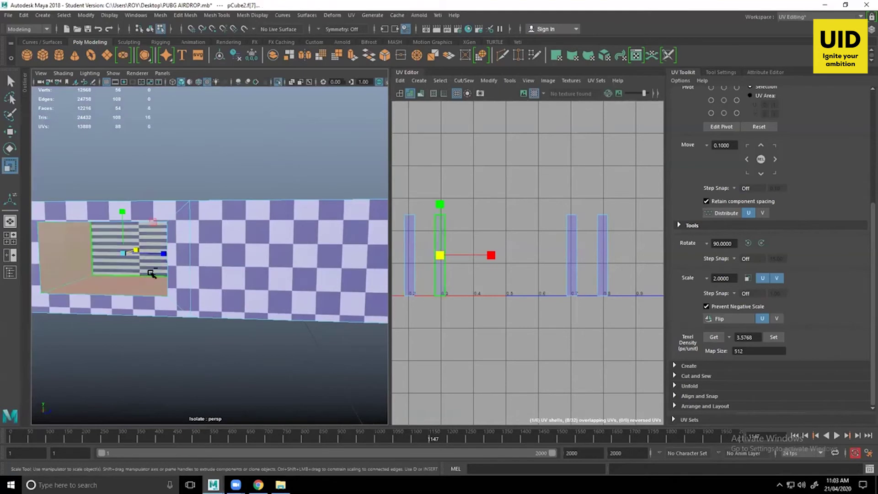
alt+drag(182, 278, 204, 294)
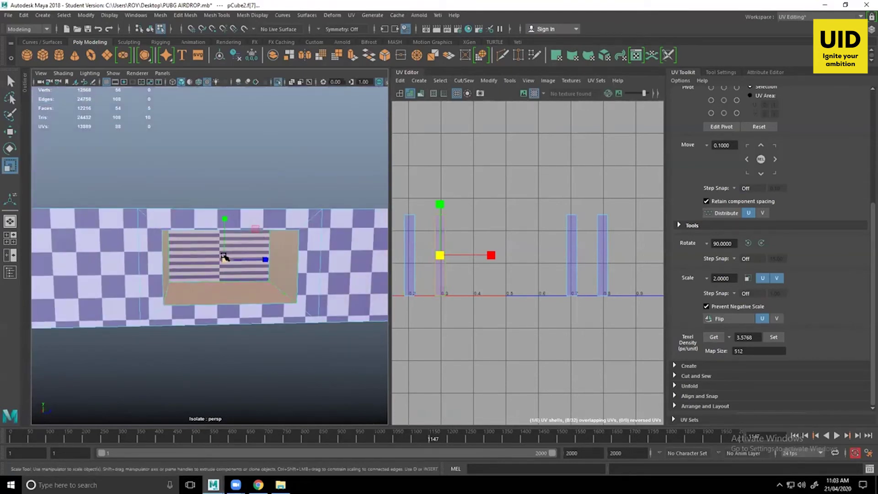
- Apply Automatic UV mapping to the cutout's five inner faces and inspect the checker pattern inside it
click(351, 16)
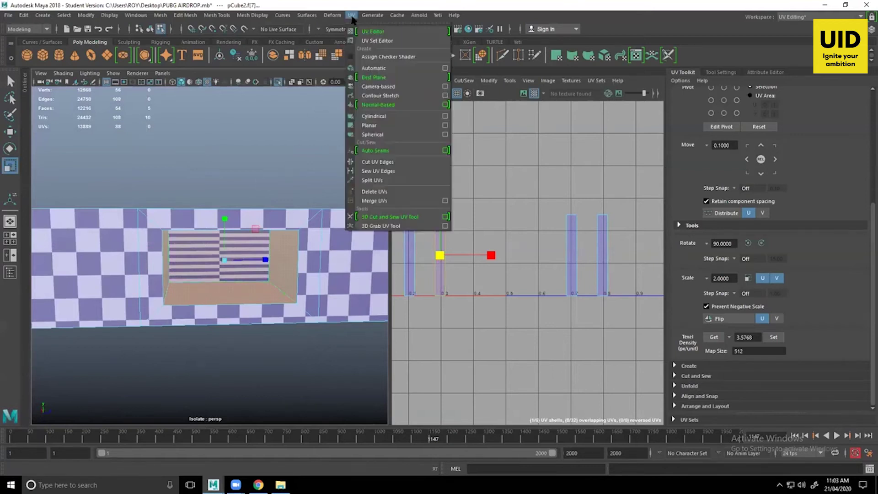
click(403, 70)
scroll(556, 210, down, 3)
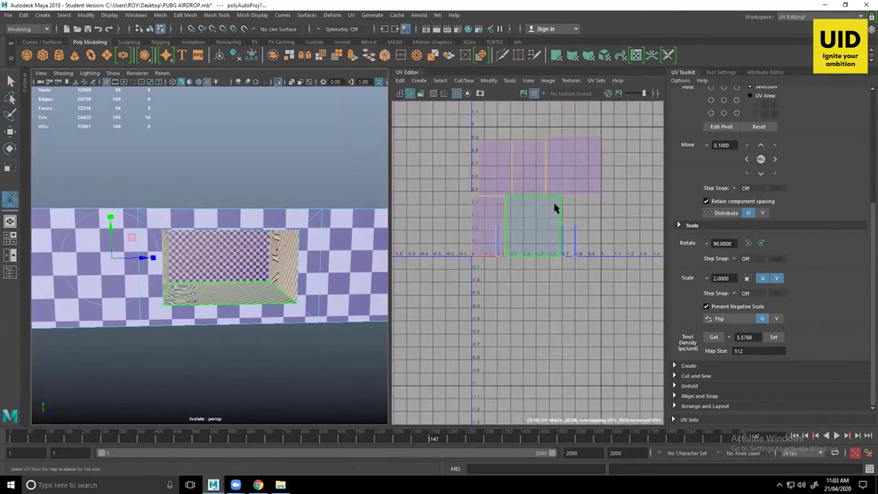
scroll(556, 208, down, 1)
click(517, 179)
click(435, 214)
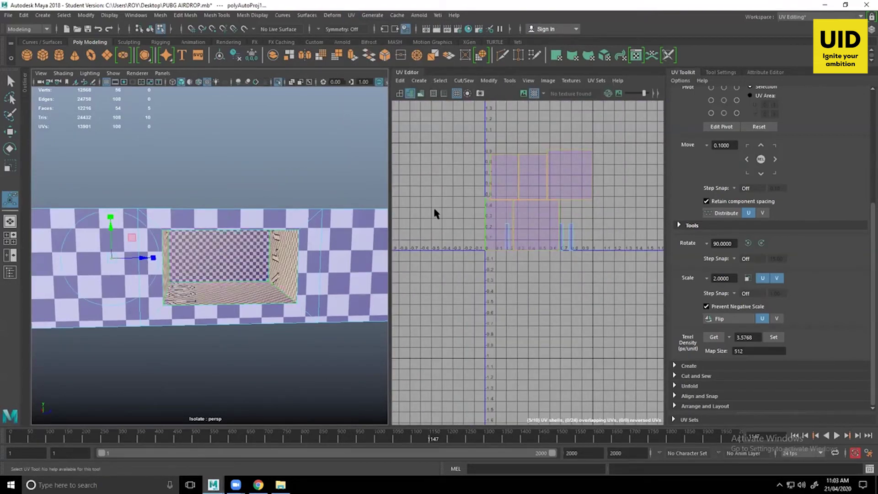
alt+drag(257, 215, 207, 221)
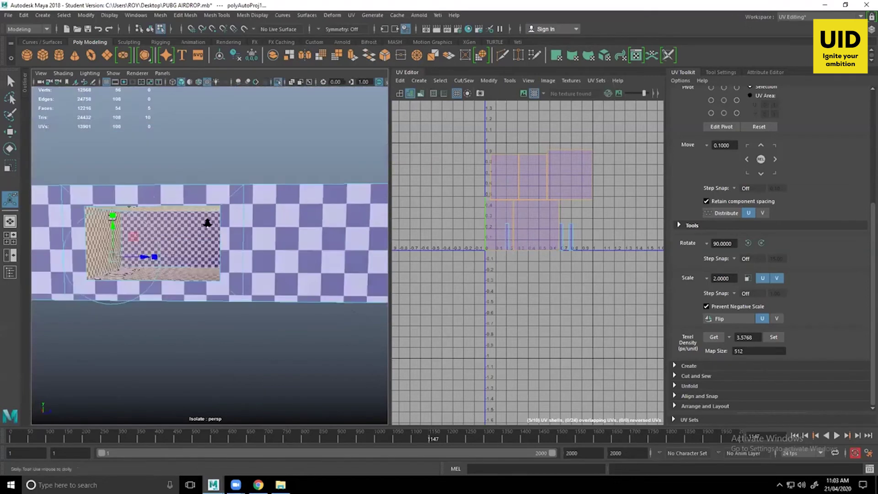
alt+right_drag(207, 221, 247, 221)
alt+drag(348, 219, 270, 215)
alt+right_drag(270, 215, 248, 157)
alt+middle_drag(216, 176, 263, 192)
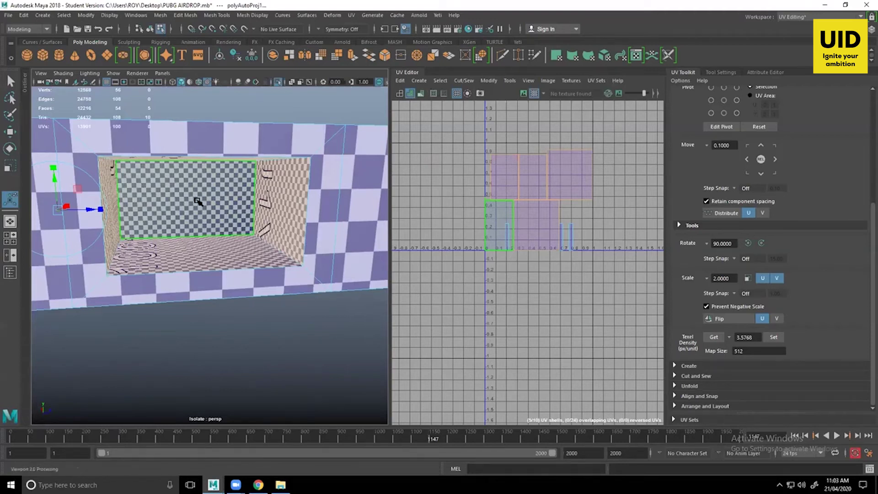
- Scale the cutout's five UV shells down uniformly by eye to bring their checker size close to the surrounding outer wall
alt+right_drag(303, 215, 219, 231)
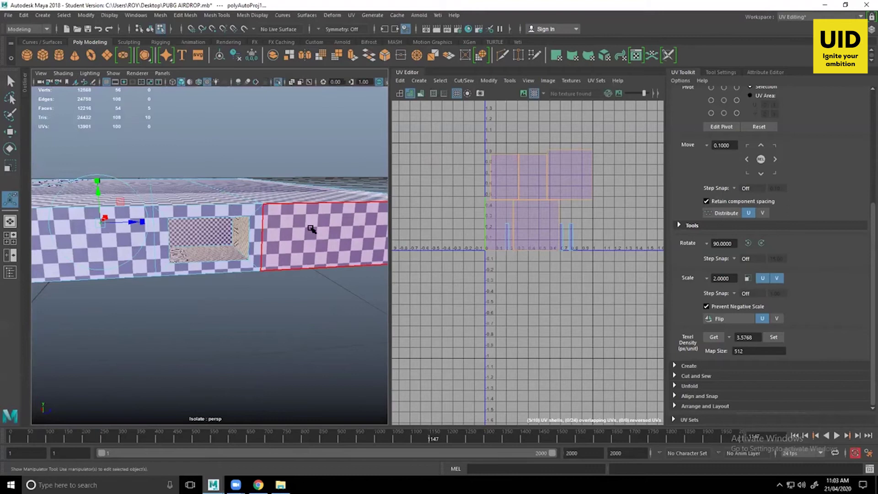
scroll(218, 248, up, 6)
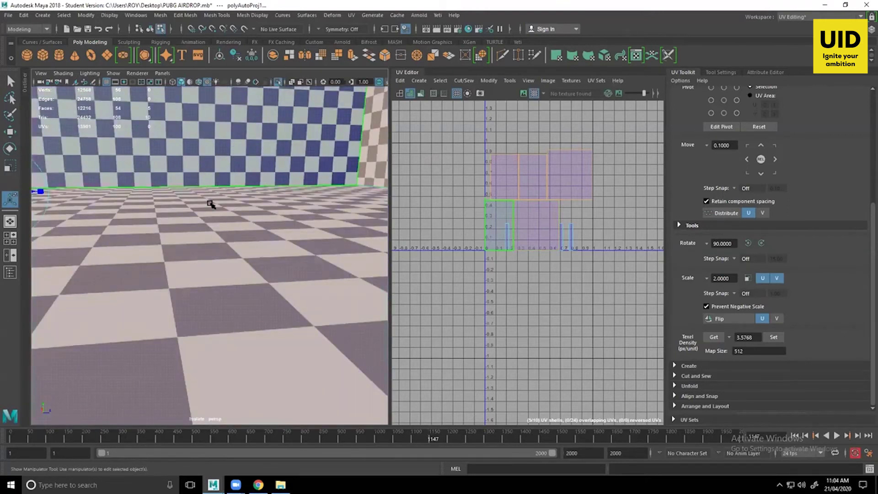
key(f)
scroll(216, 232, up, 1)
scroll(246, 210, down, 1)
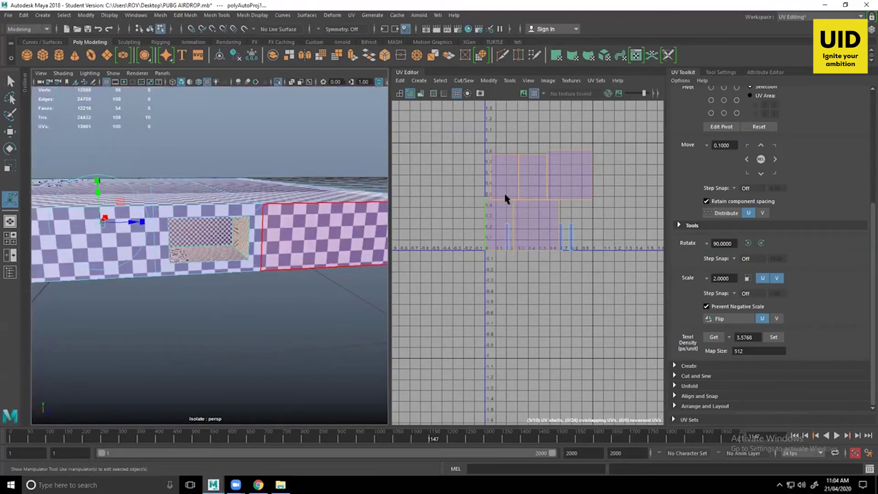
key(r)
drag(537, 199, 500, 187)
alt+right_drag(251, 245, 270, 274)
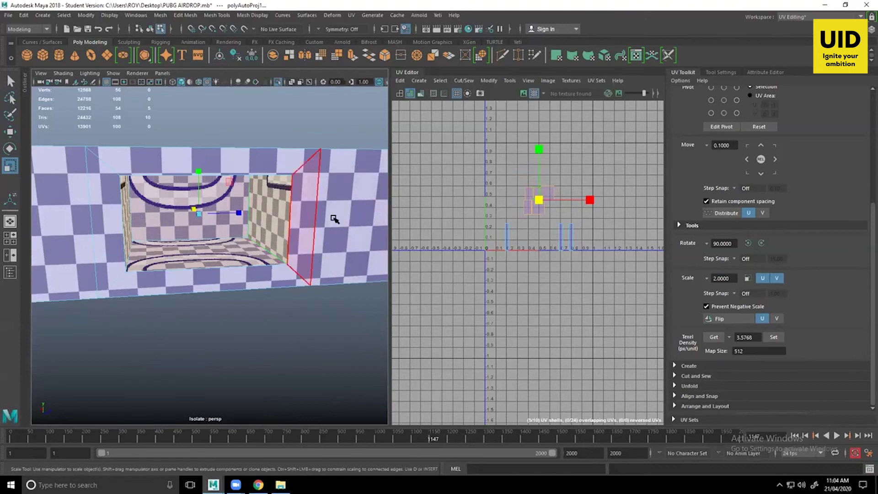
alt+drag(315, 219, 308, 247)
alt+right_drag(308, 246, 315, 244)
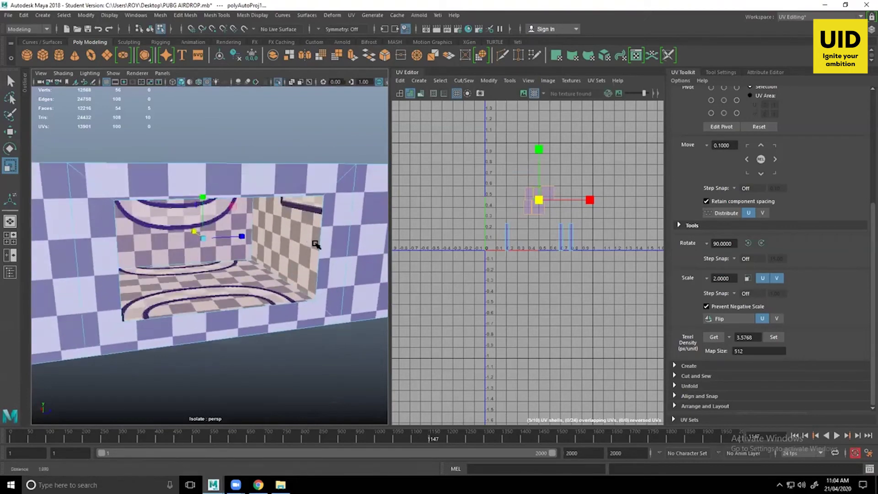
drag(536, 201, 523, 197)
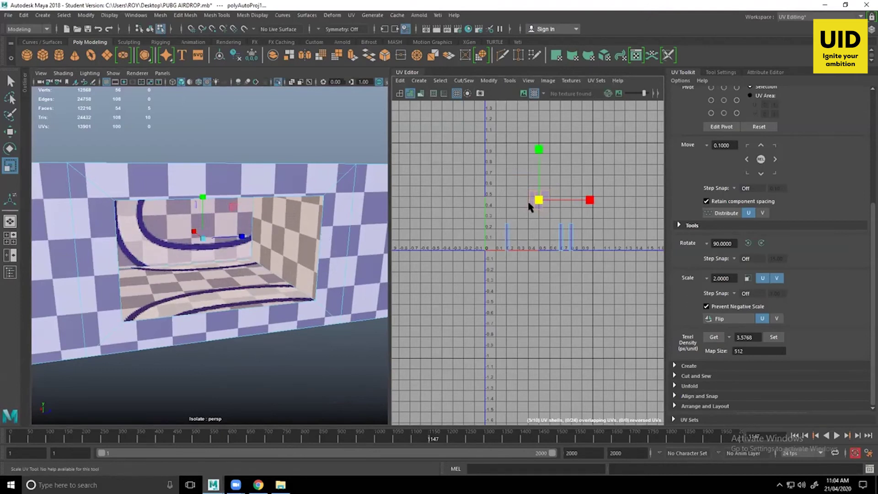
- Select the large UV shell of the base part's outer surface and get its texel density
alt+right_drag(530, 206, 469, 239)
alt+middle_drag(469, 239, 549, 287)
alt+right_drag(549, 287, 527, 278)
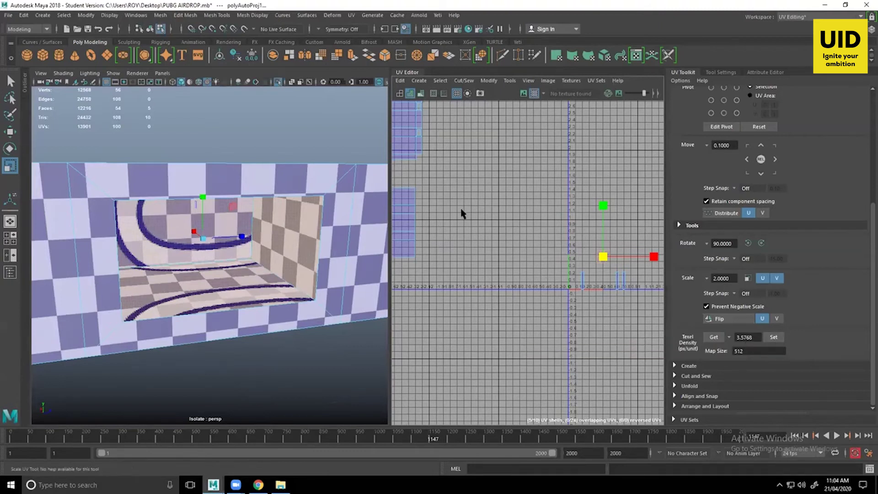
alt+middle_drag(444, 213, 519, 266)
right_drag(459, 176, 413, 165)
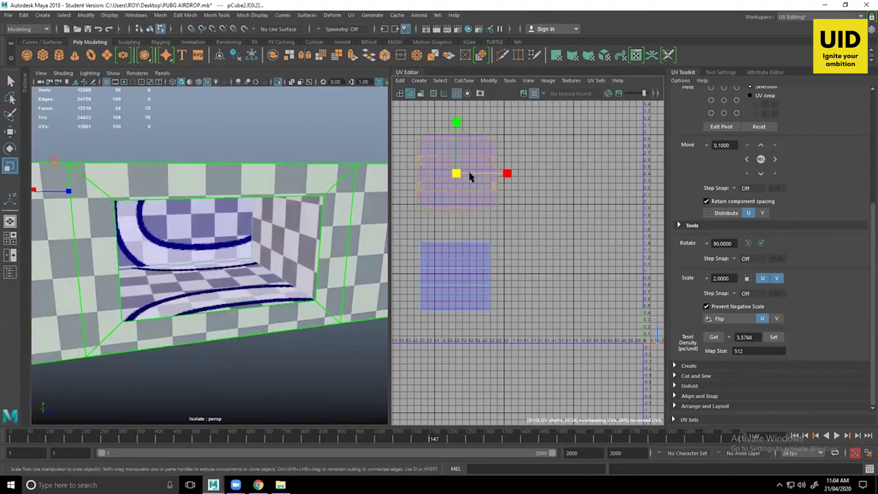
click(713, 337)
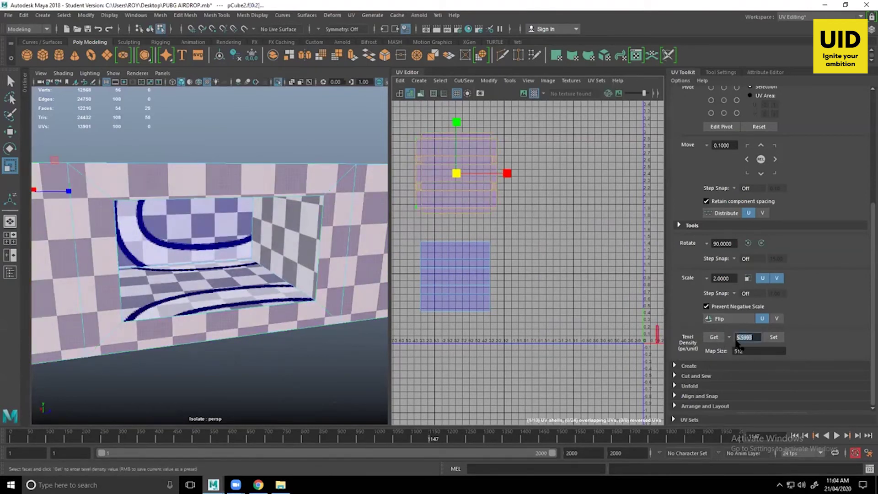
- Select the cutout's five small UV shells and set their texel density to 5.5993 with map size 512
alt+middle_drag(523, 312, 369, 279)
alt+right_drag(496, 296, 599, 339)
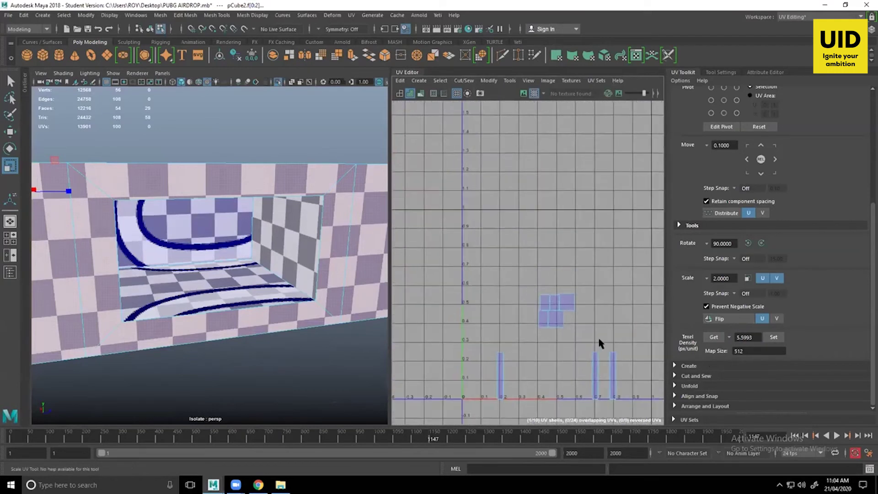
drag(528, 336, 528, 334)
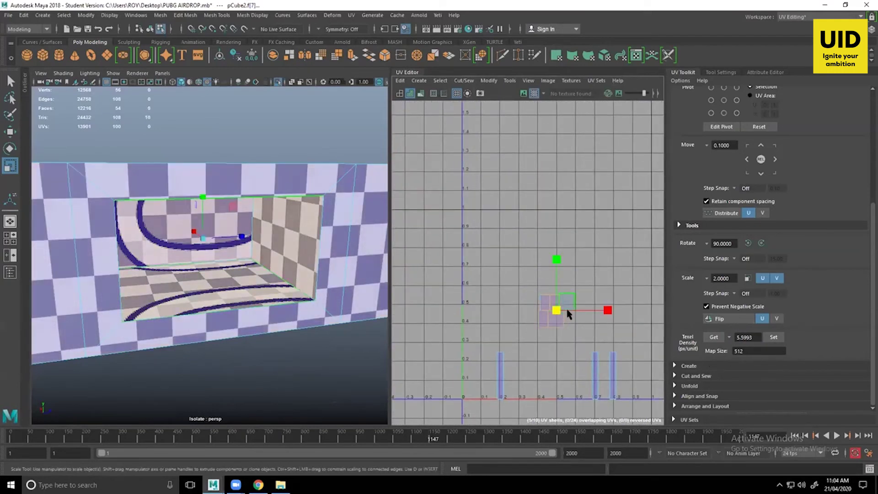
click(774, 340)
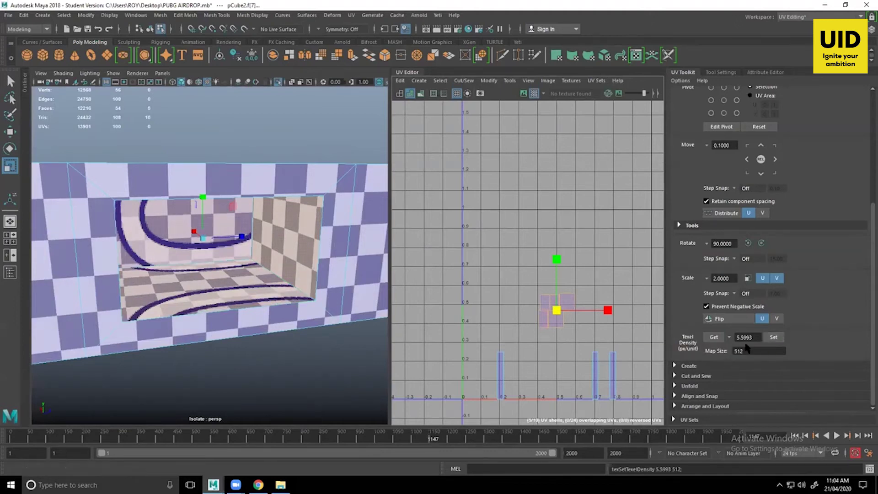
click(510, 291)
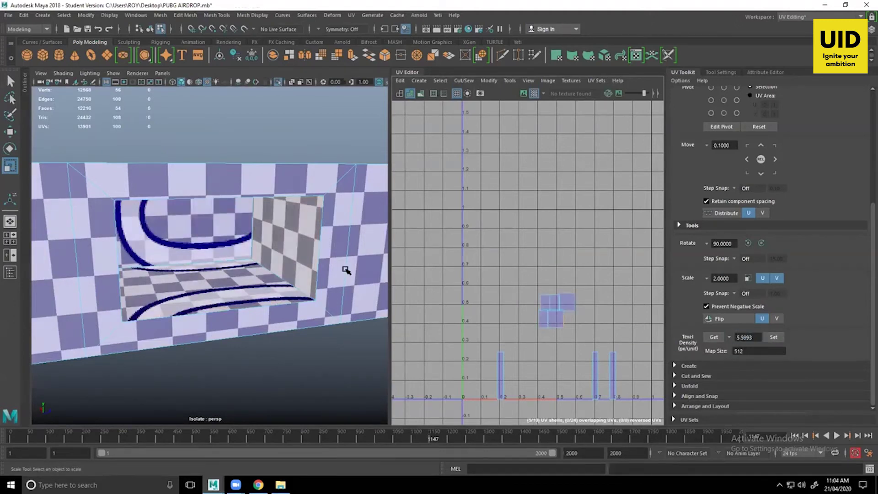
scroll(315, 219, down, 5)
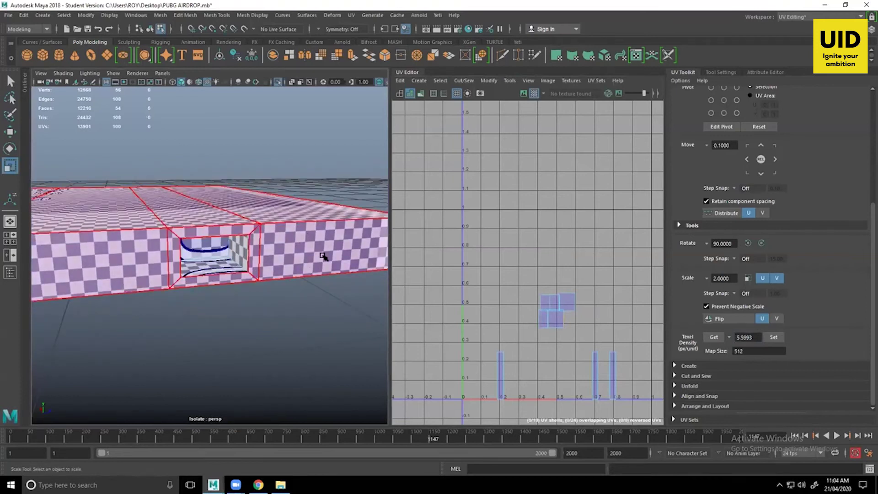
- Move the cutout's five UV shells together into an empty area of UV space away from the other shells
alt+middle_drag(551, 323, 560, 319)
key(w)
drag(591, 280, 425, 216)
alt+middle_drag(425, 215, 570, 303)
drag(570, 303, 438, 241)
alt+middle_drag(475, 302, 684, 368)
drag(654, 312, 475, 136)
alt+middle_drag(495, 179, 506, 280)
alt+right_drag(506, 280, 620, 404)
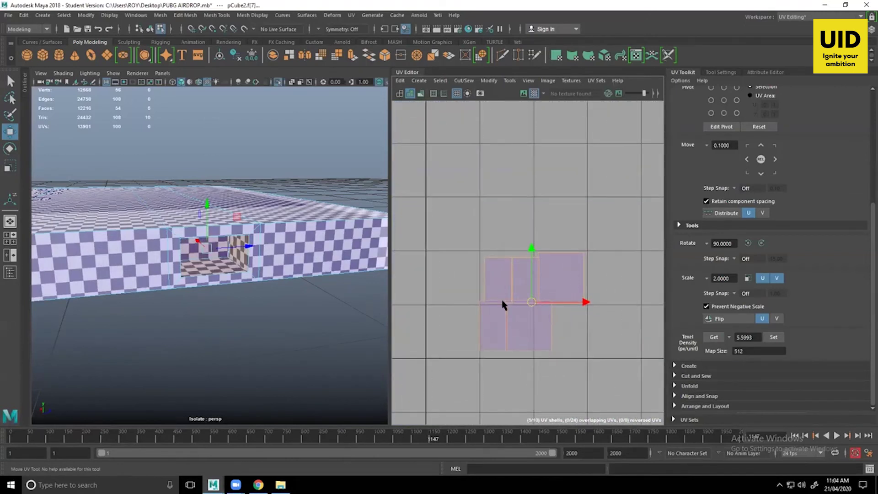
- Separate one of the cutout's side wall shells and its floor shell from the group by moving them into free UV space
alt+drag(254, 319, 294, 310)
alt+middle_drag(294, 311, 245, 313)
alt+right_drag(245, 313, 305, 316)
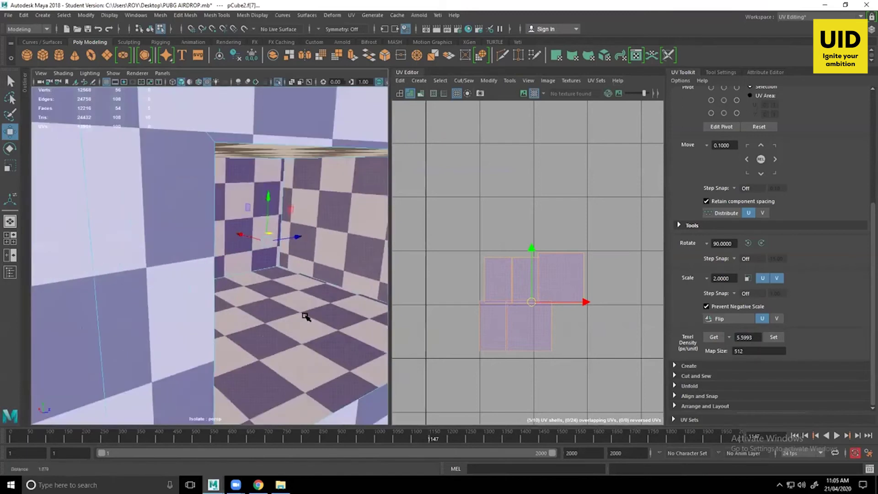
scroll(306, 316, up, 5)
click(361, 402)
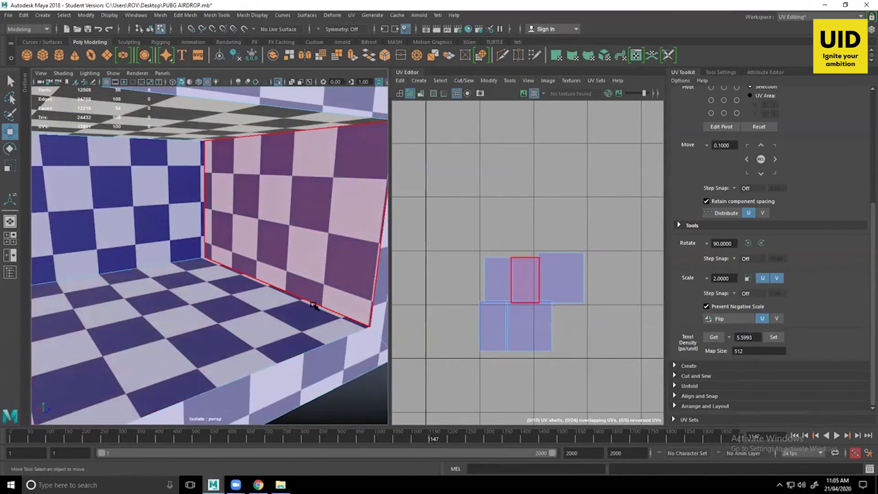
right_drag(529, 273, 487, 263)
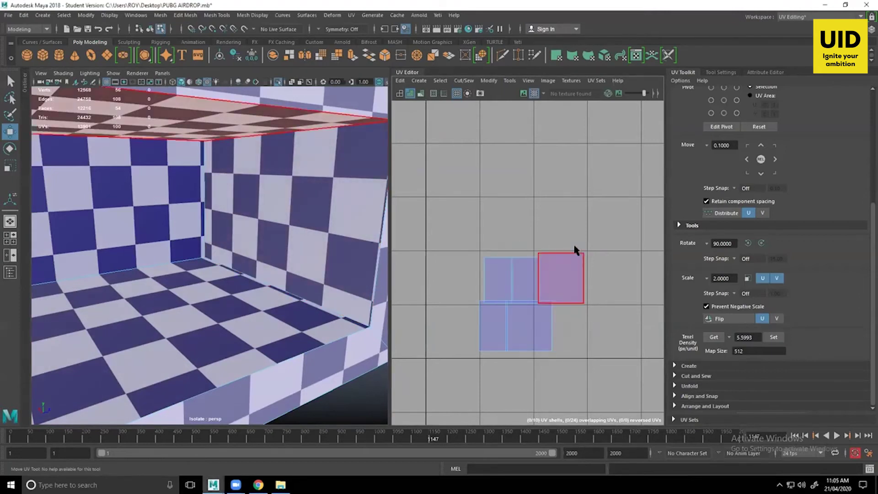
click(524, 282)
drag(525, 285, 530, 204)
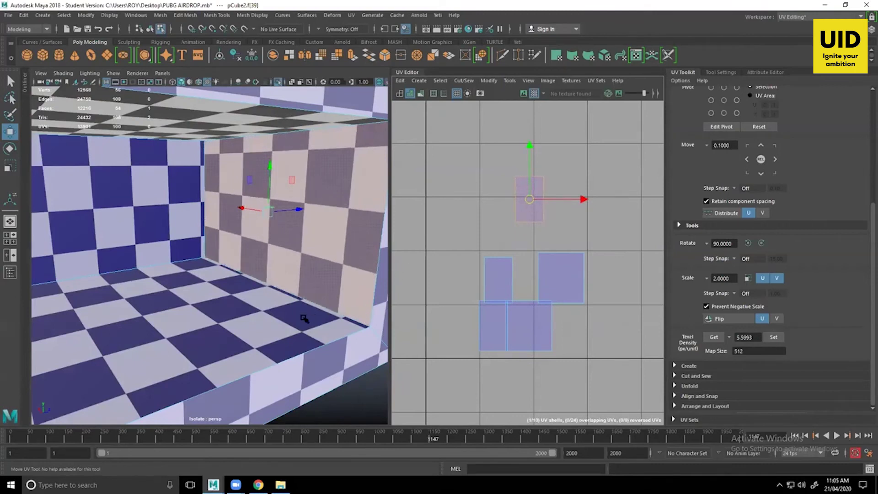
click(532, 326)
drag(530, 326, 472, 202)
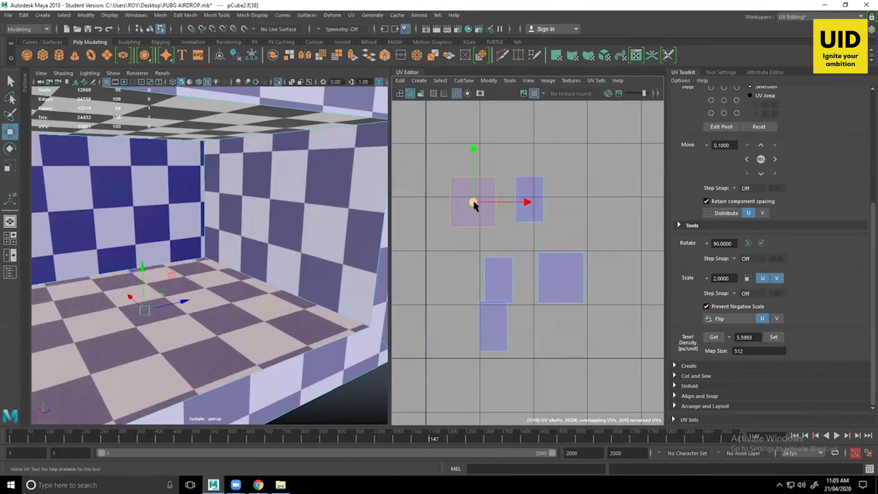
- Identify the edge shared by the cutout's floor and side wall shells and rotate the floor shell 90° counterclockwise
right_drag(474, 202, 481, 180)
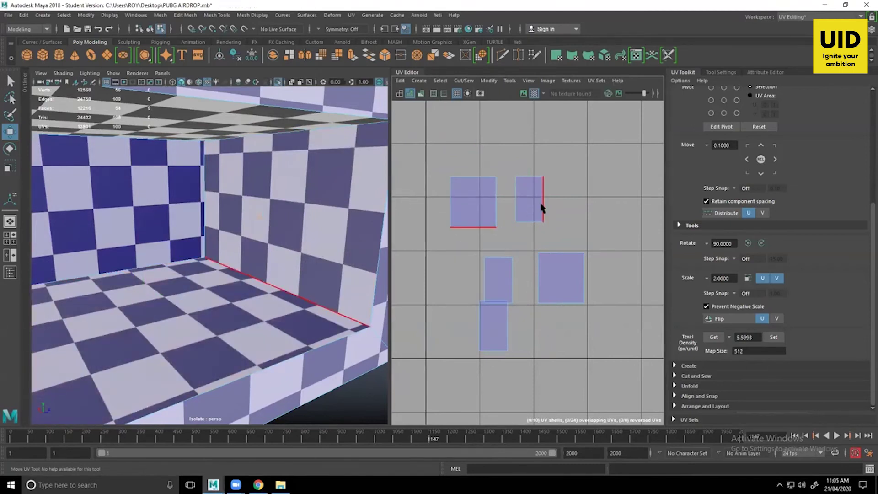
click(543, 208)
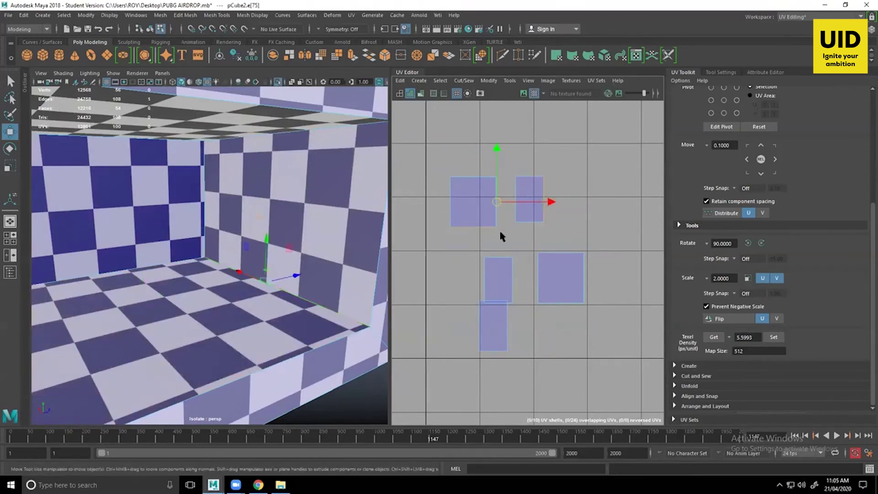
right_drag(470, 196, 418, 190)
click(488, 203)
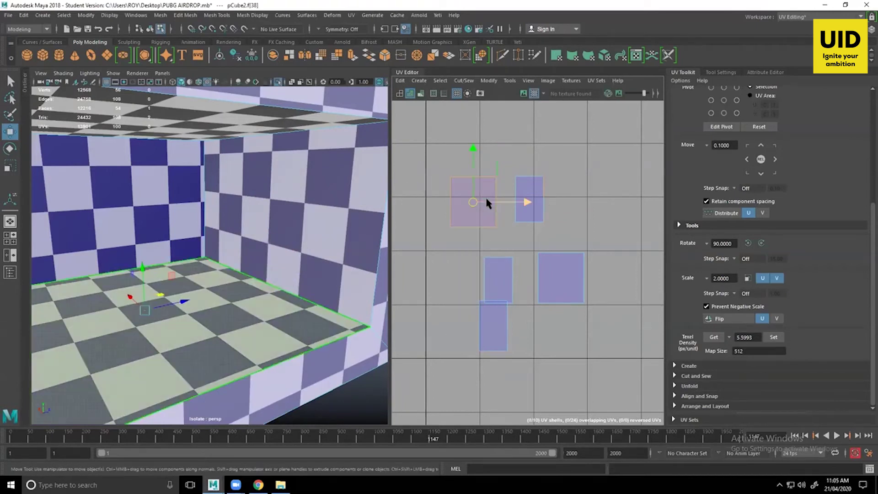
click(748, 243)
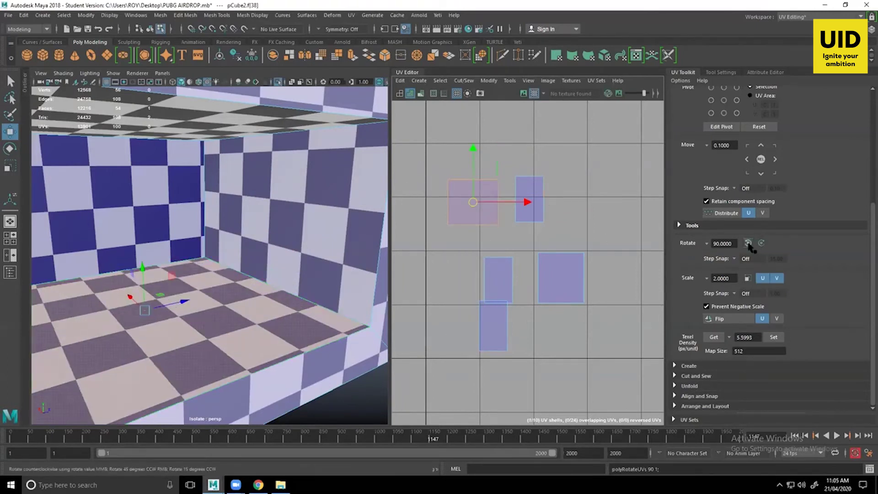
- Check the shared edge again and rotate the floor shell another 180° so that edge matches the side wall shell
key(F10)
click(497, 206)
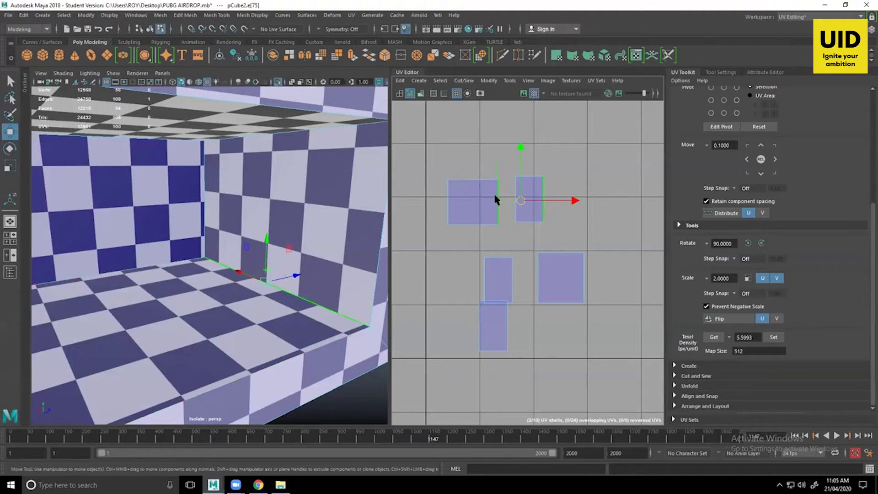
right_drag(480, 190, 445, 183)
click(478, 195)
click(747, 242)
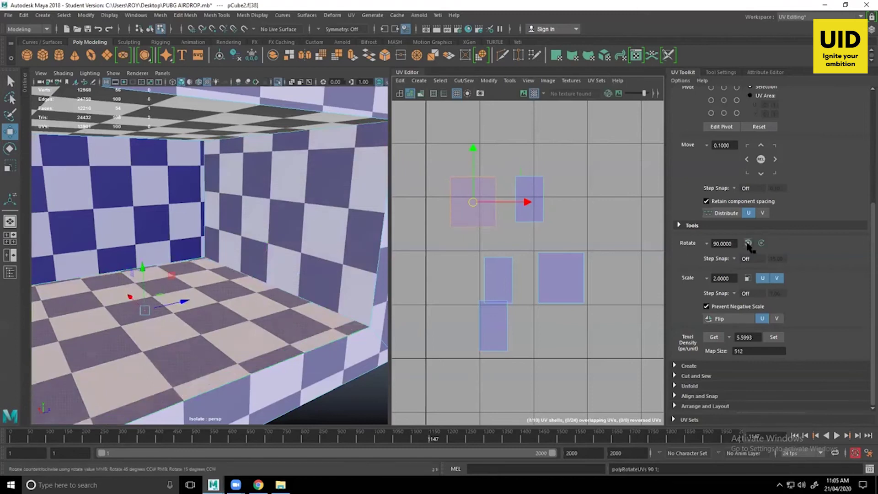
click(748, 243)
- Place the floor shell close beside the side wall shell with their shared edges facing and aligned
drag(475, 202, 584, 198)
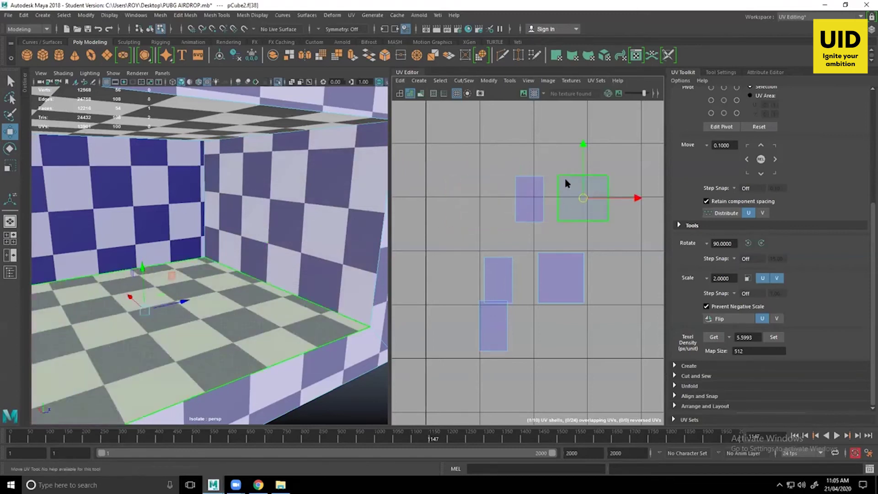
right_drag(565, 183, 566, 153)
click(558, 199)
drag(589, 199, 585, 199)
key(ctrl+z)
alt+right_drag(573, 212, 636, 289)
click(598, 219)
right_drag(601, 198, 567, 188)
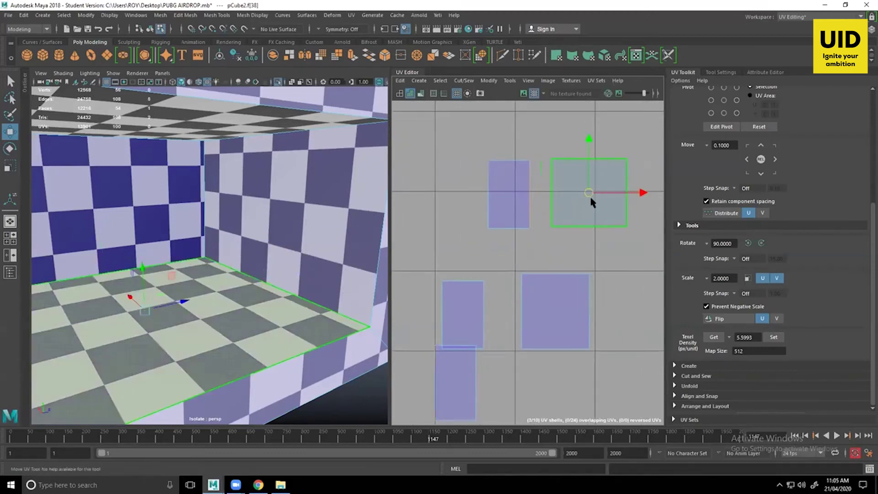
drag(589, 195, 570, 200)
scroll(567, 210, down, 2)
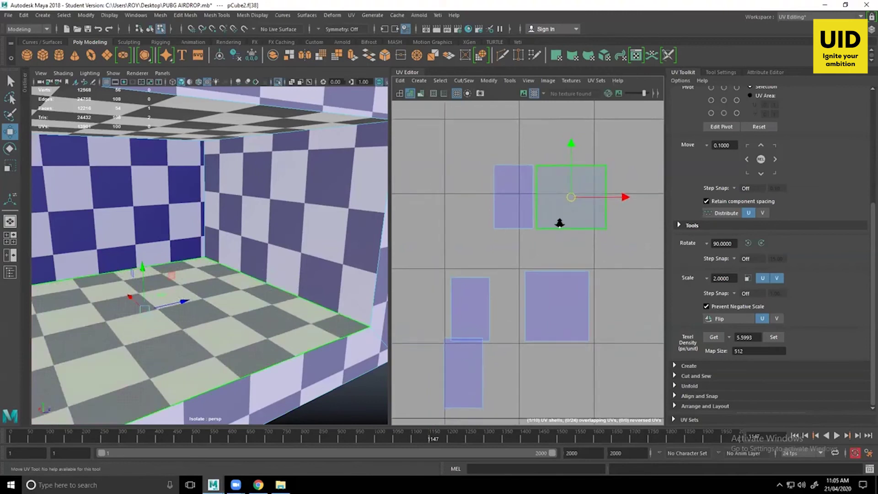
- Find the shell that shares the floor's opposite edge, the second side wall, and place it beside that edge
right_drag(589, 205, 607, 214)
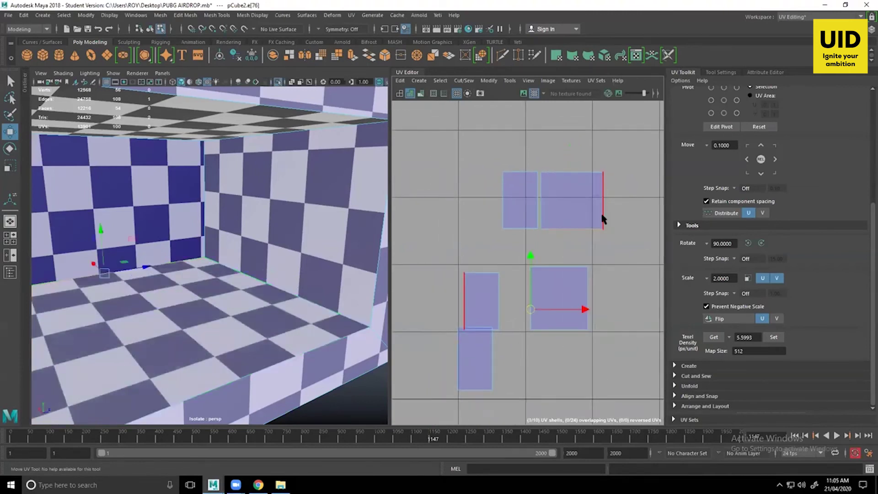
right_drag(494, 292, 489, 294)
click(482, 302)
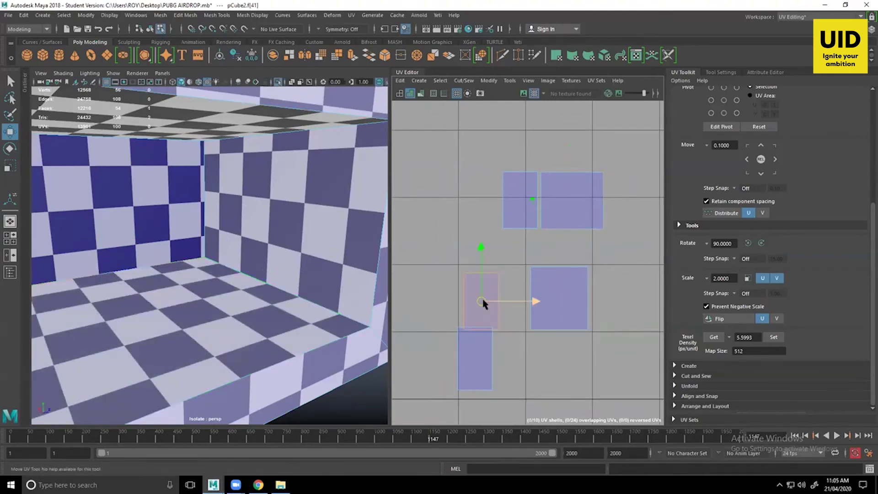
drag(482, 302, 640, 223)
alt+middle_drag(612, 212, 583, 212)
- Rotate the ceiling shell so its shared edge faces the second side wall shell, place it alongside, and select that edge
right_drag(588, 213, 590, 188)
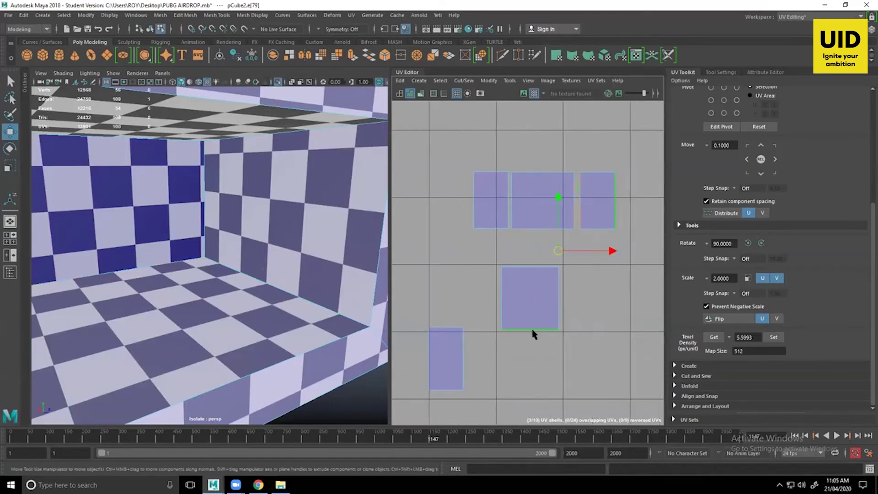
right_drag(533, 284, 533, 307)
click(533, 309)
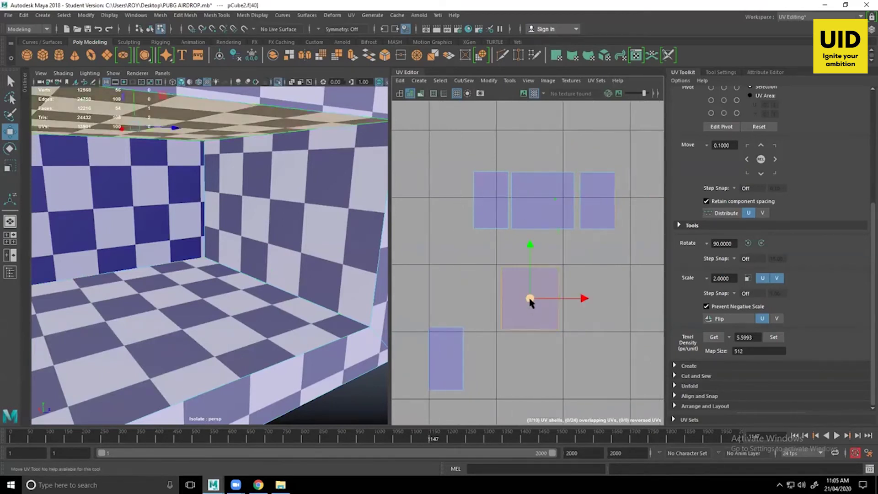
drag(532, 309, 660, 199)
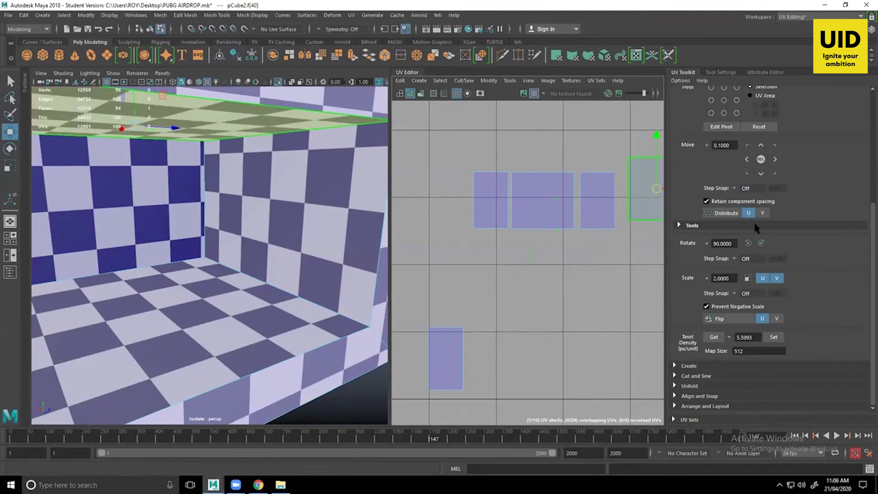
click(748, 244)
alt+middle_drag(627, 214, 570, 227)
drag(600, 201, 596, 212)
right_drag(554, 210, 550, 183)
click(562, 211)
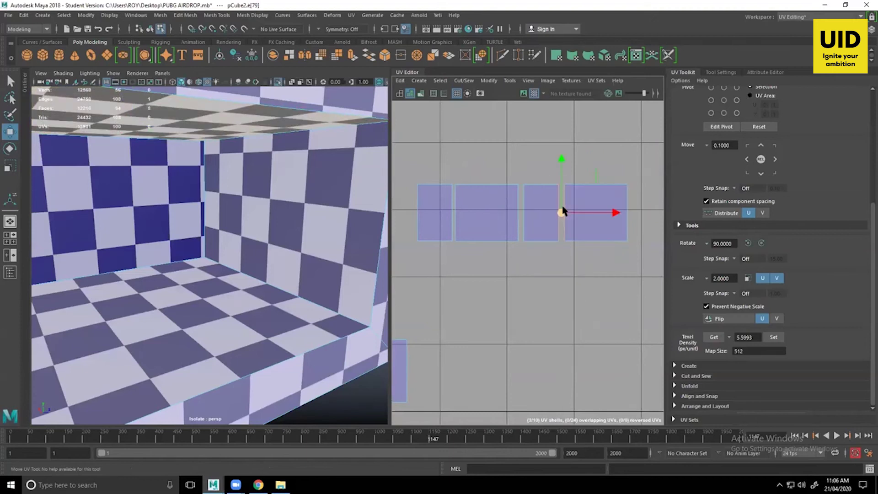
- Move and sew the three shared edges joining the side wall, floor, second side wall and ceiling shells into one strip
click(453, 228)
alt+middle_drag(489, 274, 513, 274)
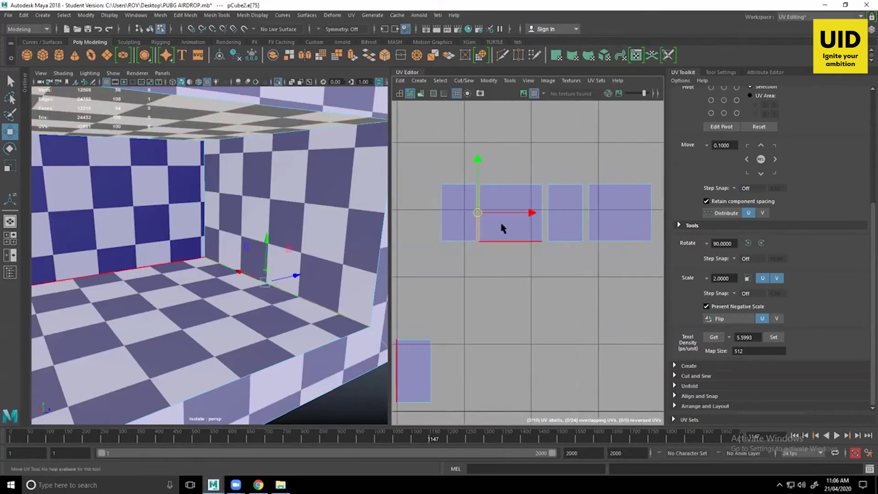
shift+right_drag(501, 224, 506, 197)
click(540, 221)
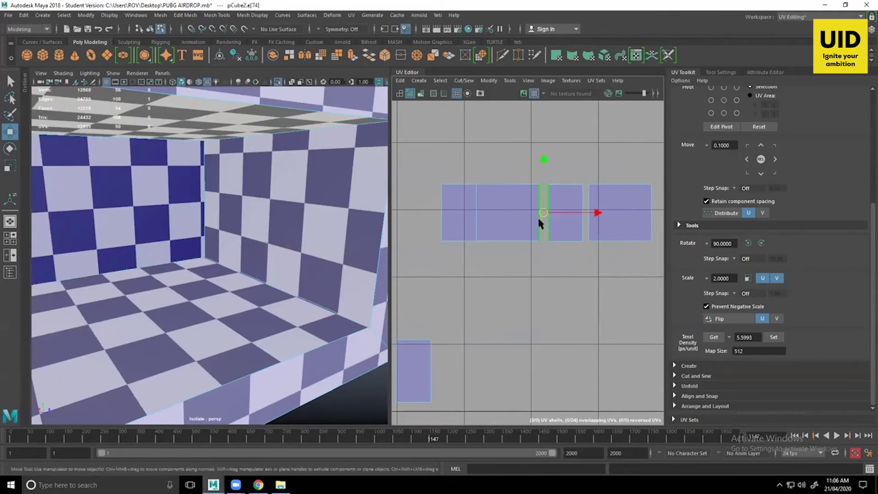
shift+right_drag(540, 221, 607, 230)
click(574, 218)
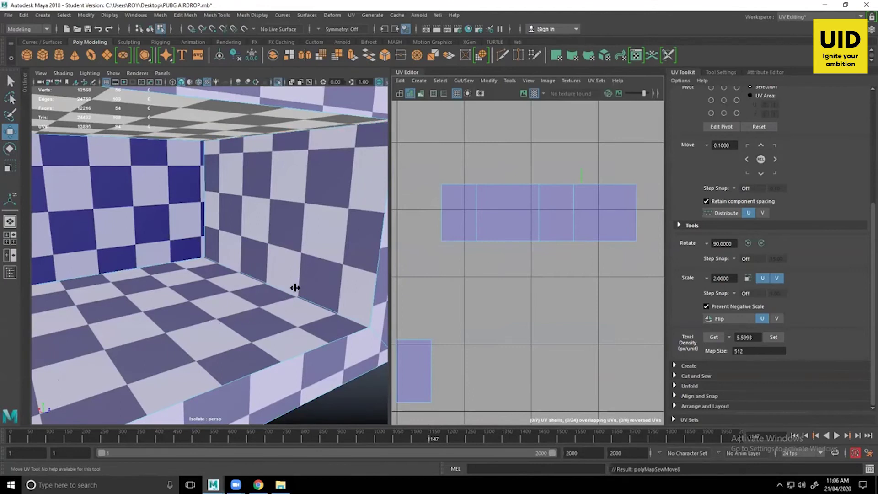
- Examine which faces inside the cutout correspond to the joined floor and wall segments of the UV strip
mouse_move(306, 296)
alt+mouse_down()
mouse_move(270, 298)
mouse_move(305, 298)
alt+mouse_up()
right_drag(220, 323, 227, 249)
click(256, 353)
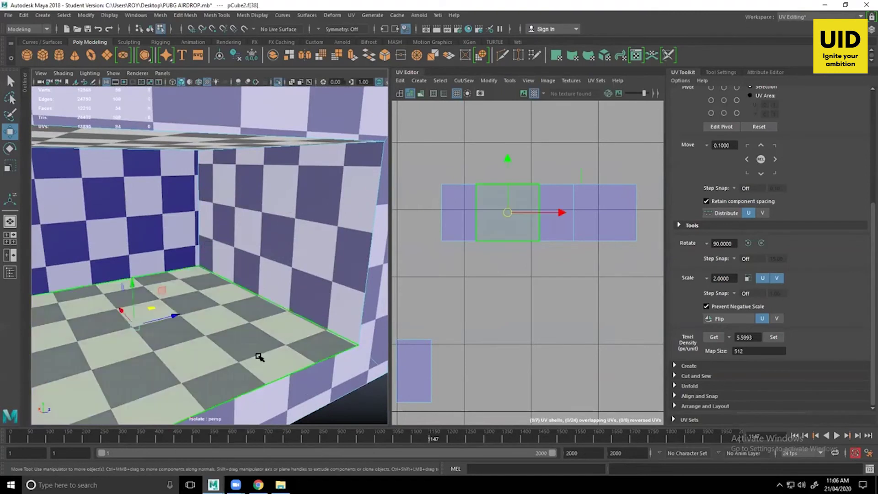
alt+right_drag(256, 354, 179, 339)
alt+drag(178, 339, 284, 317)
alt+right_drag(283, 317, 337, 348)
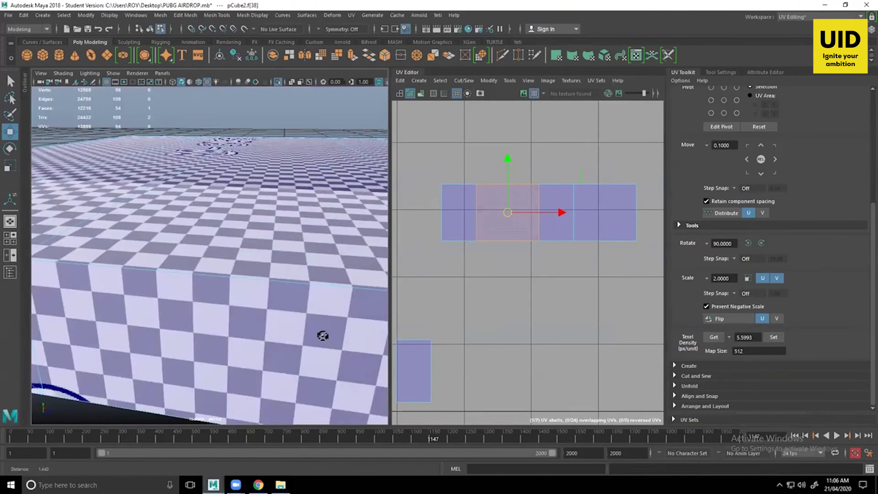
mouse_move(324, 336)
alt+mouse_down()
mouse_move(311, 330)
mouse_move(337, 334)
alt+mouse_up()
click(249, 263)
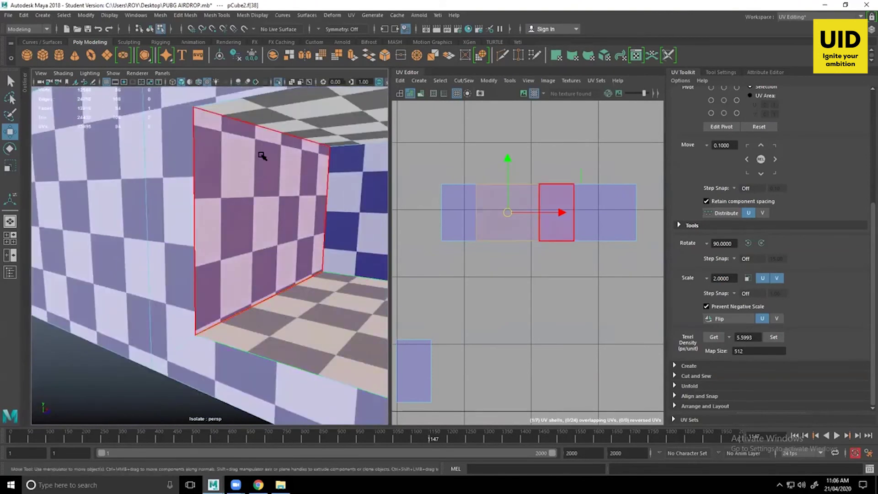
click(370, 215)
- Try to move and sew the two outer end edges of the UV strip together
right_drag(518, 220, 448, 220)
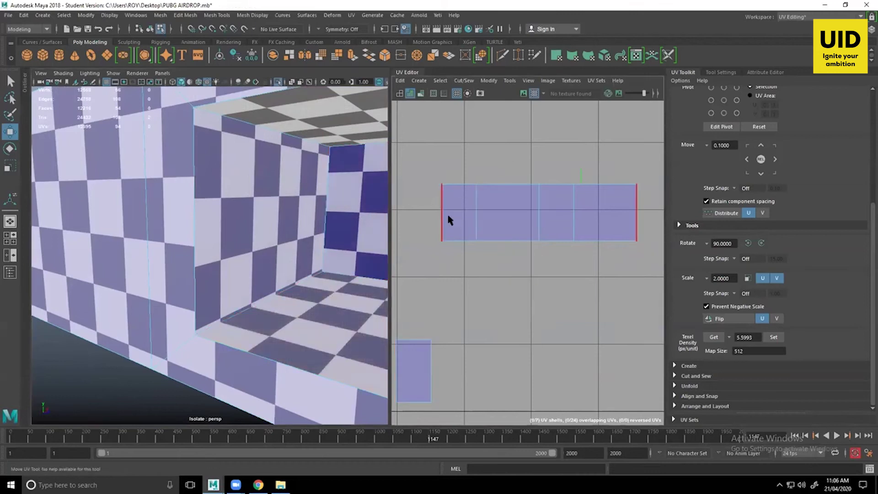
click(443, 212)
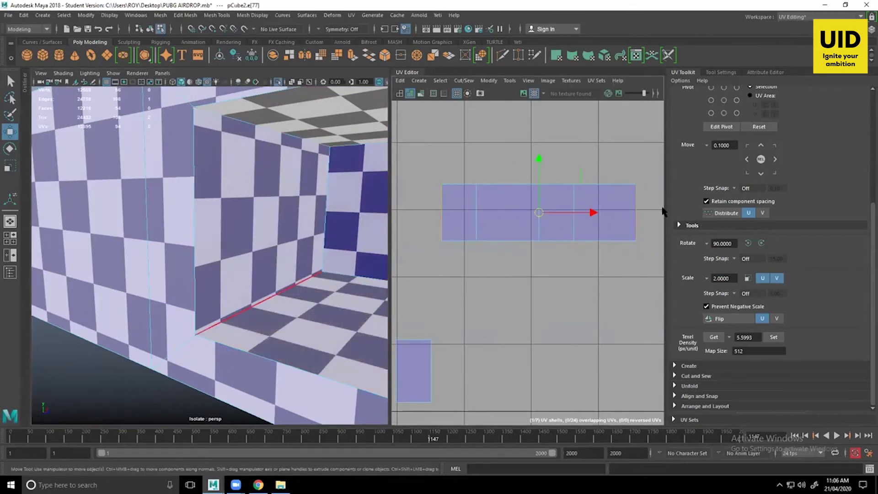
right_drag(594, 210, 671, 172)
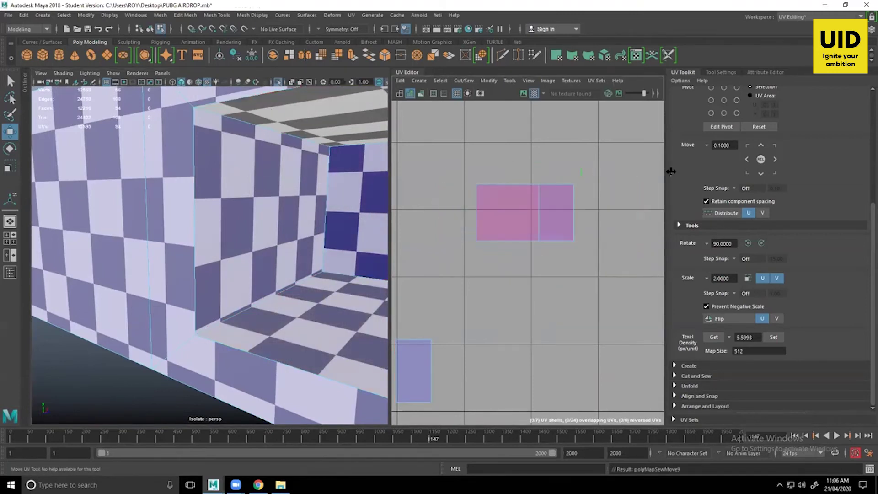
key(ctrl+z)
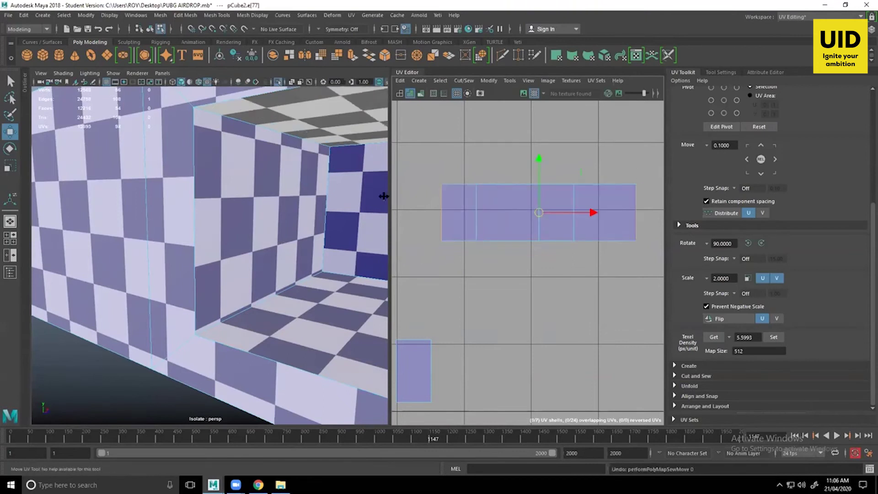
- Examine the back wall's edges inside the cutout against the UV strip to see where its shell can attach
alt+drag(334, 216, 300, 228)
alt+middle_drag(300, 227, 253, 253)
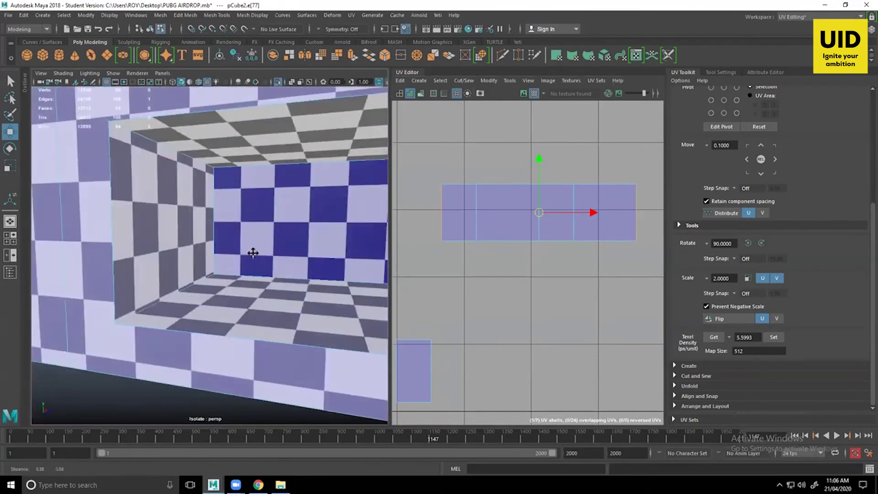
mouse_move(253, 253)
alt+mouse_down()
mouse_move(221, 254)
mouse_move(256, 253)
alt+mouse_up()
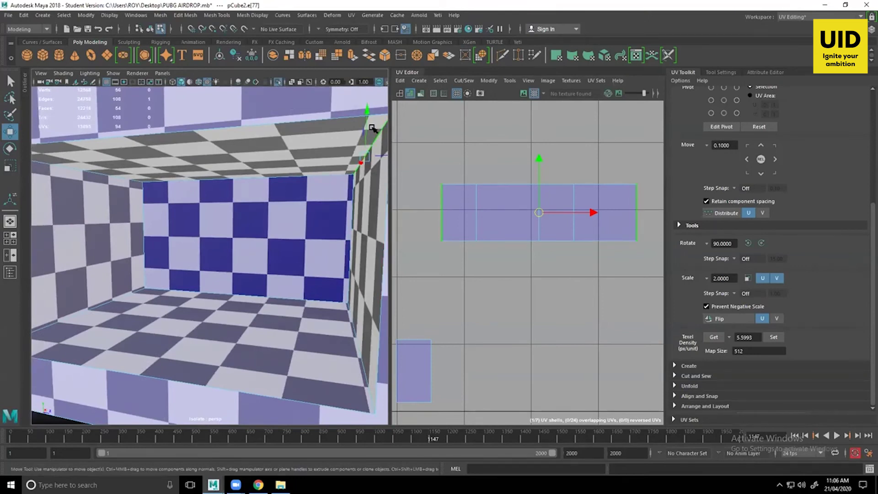
alt+right_drag(354, 194, 117, 288)
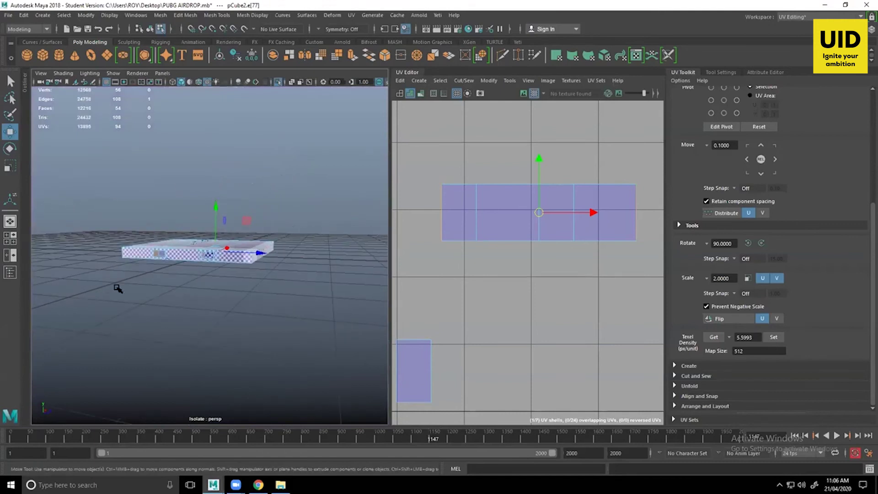
alt+drag(118, 289, 226, 298)
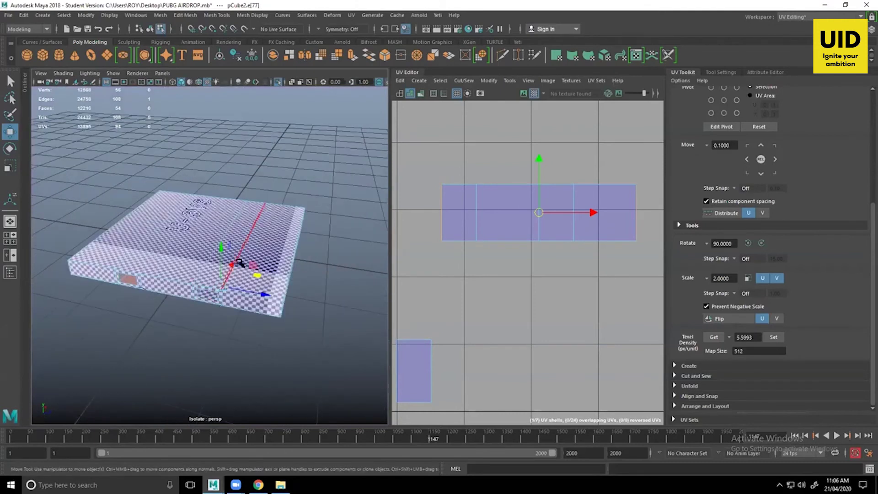
alt+right_drag(240, 263, 274, 297)
alt+drag(263, 315, 273, 284)
alt+middle_drag(322, 166, 313, 248)
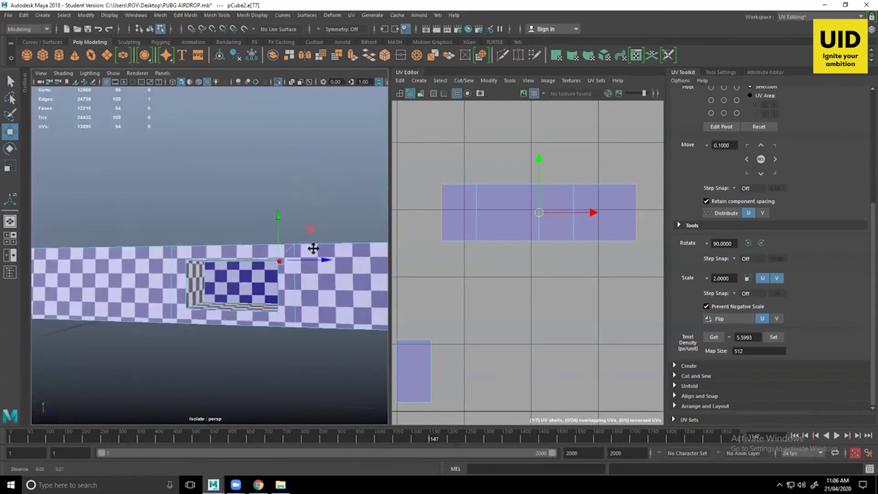
scroll(281, 264, up, 3)
alt+drag(294, 278, 294, 271)
scroll(296, 267, up, 3)
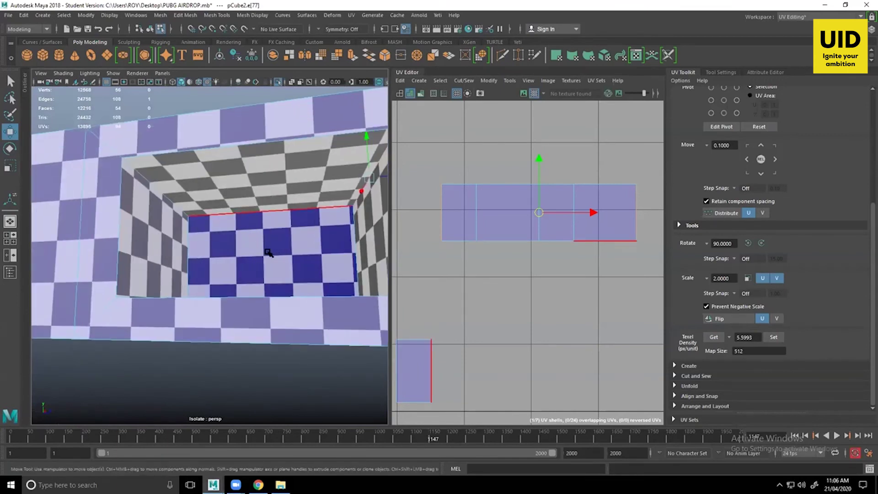
alt+drag(268, 252, 295, 268)
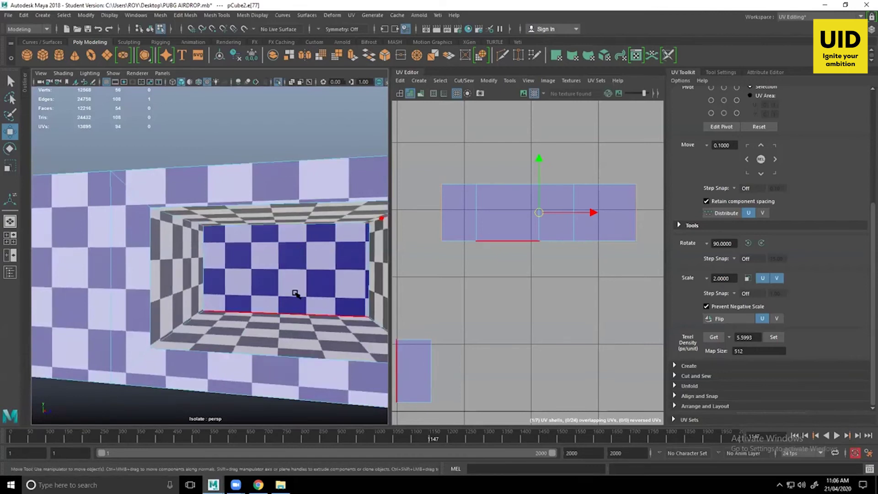
- Check the back wall's shared edge with the floor, rotate the back wall shell 90° and place it just below the strip's floor segment
click(289, 314)
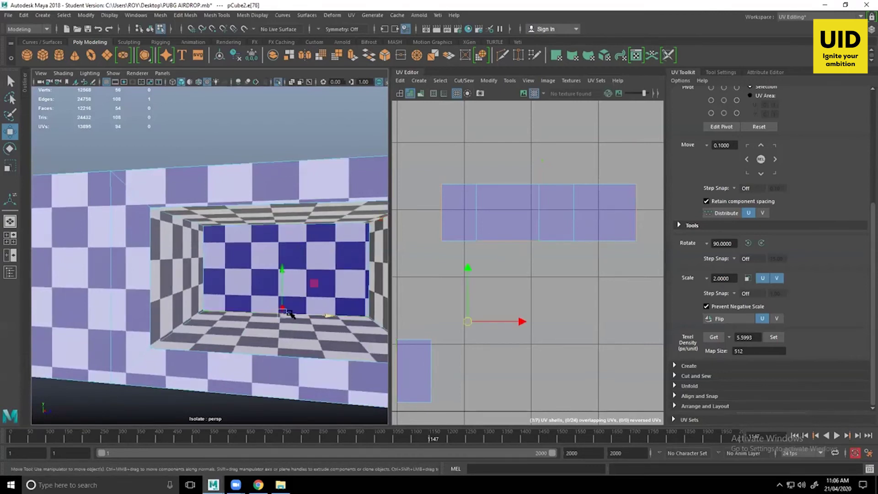
scroll(587, 271, down, 2)
alt+middle_drag(553, 274, 580, 248)
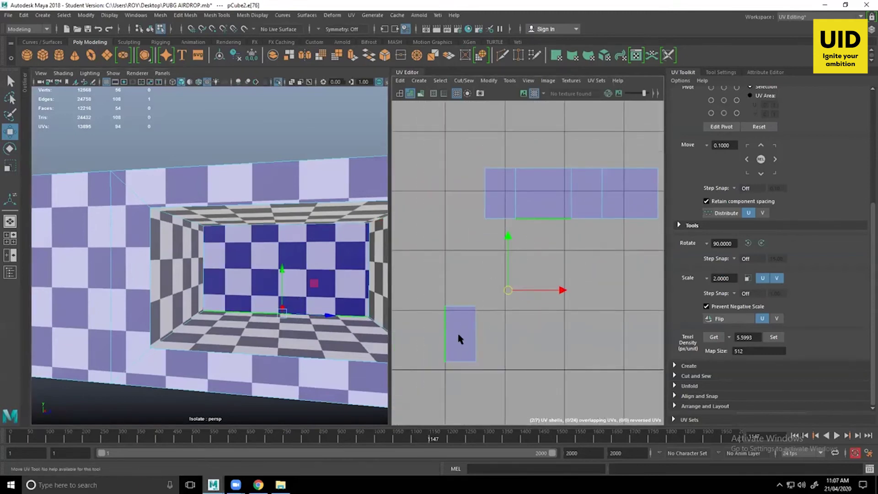
right_drag(459, 338, 443, 323)
click(457, 332)
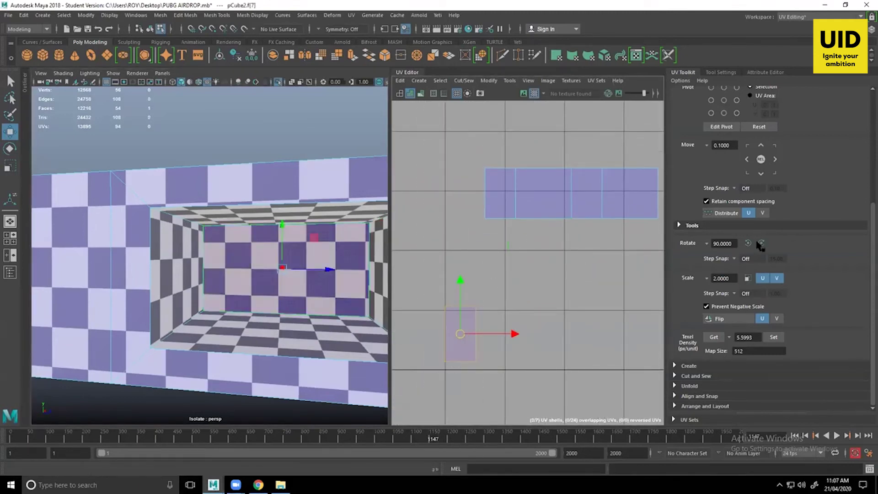
click(760, 243)
drag(486, 330, 542, 258)
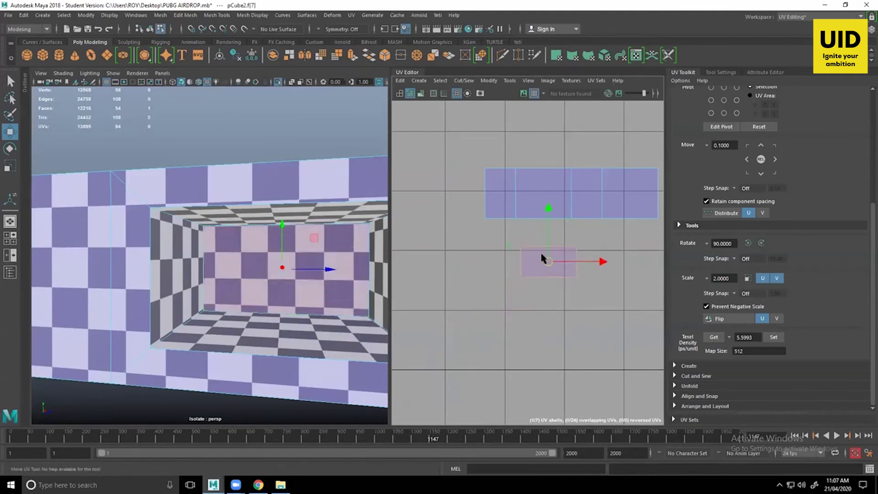
scroll(546, 251, up, 5)
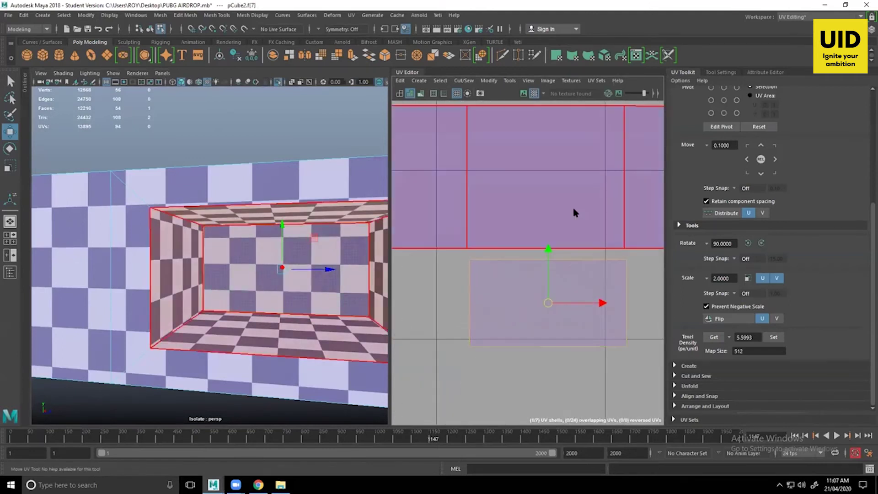
- Move and sew the back wall shell to the floor segment along their shared edge
right_drag(573, 195, 571, 181)
click(563, 251)
shift+right_drag(561, 250, 558, 222)
right_drag(549, 192, 551, 191)
- Inspect the checker pattern inside the sewn cutout and the overall layout of the base part's UV shells
alt+drag(341, 247, 352, 279)
right_drag(309, 276, 347, 210)
alt+drag(325, 328, 288, 278)
alt+right_drag(289, 279, 319, 345)
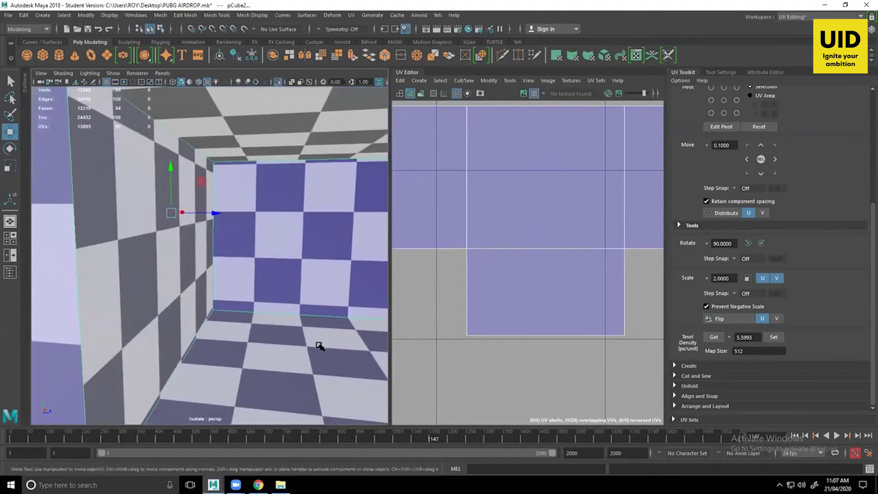
alt+drag(319, 346, 297, 361)
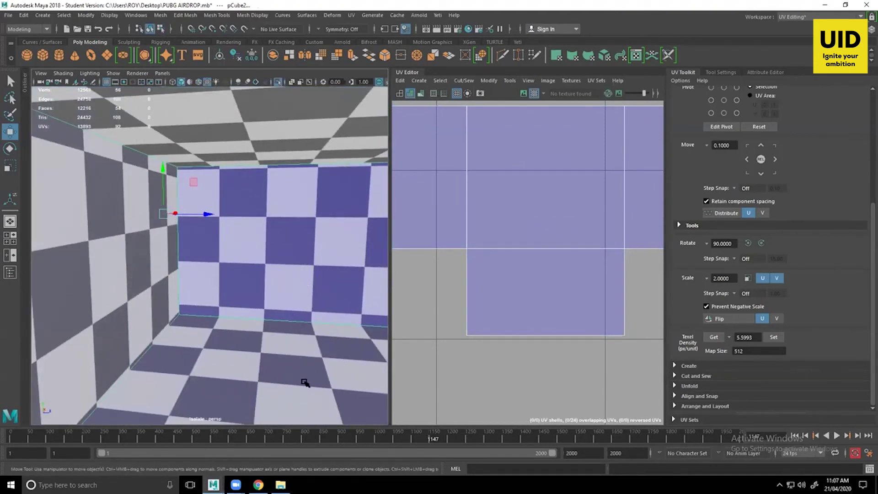
alt+right_drag(325, 348, 255, 319)
alt+drag(255, 318, 256, 334)
alt+drag(255, 374, 224, 289)
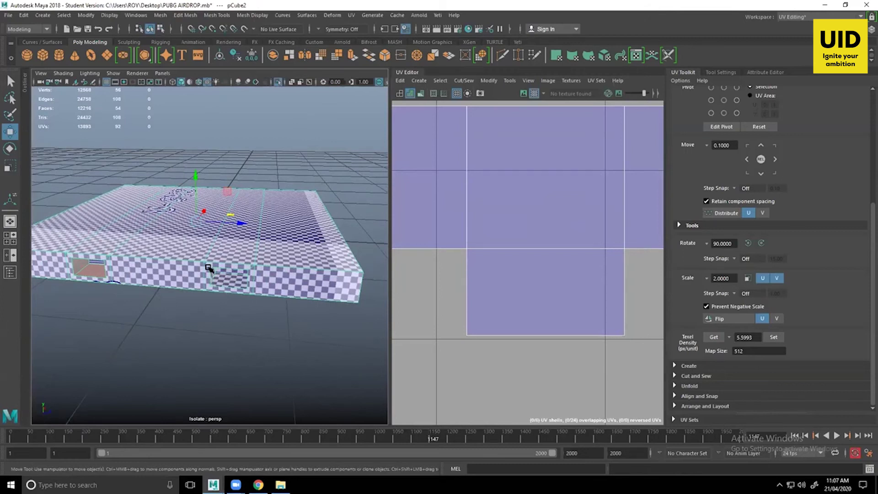
alt+drag(213, 280, 231, 251)
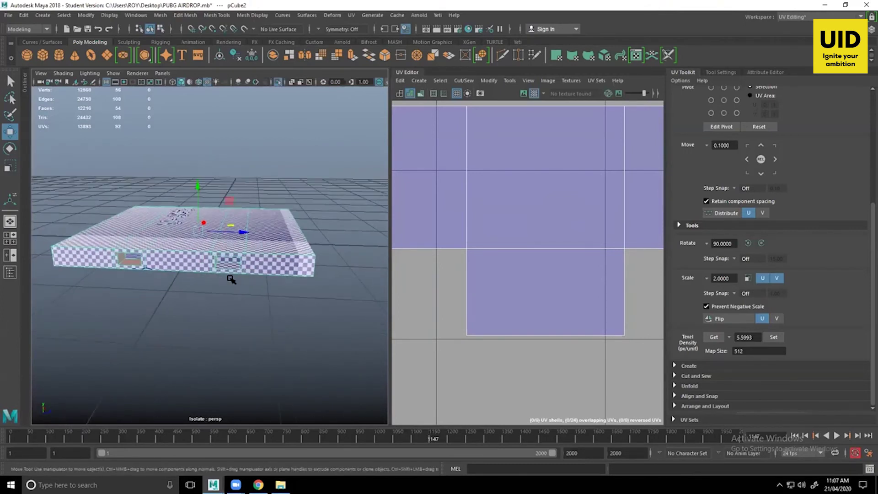
scroll(590, 265, down, 6)
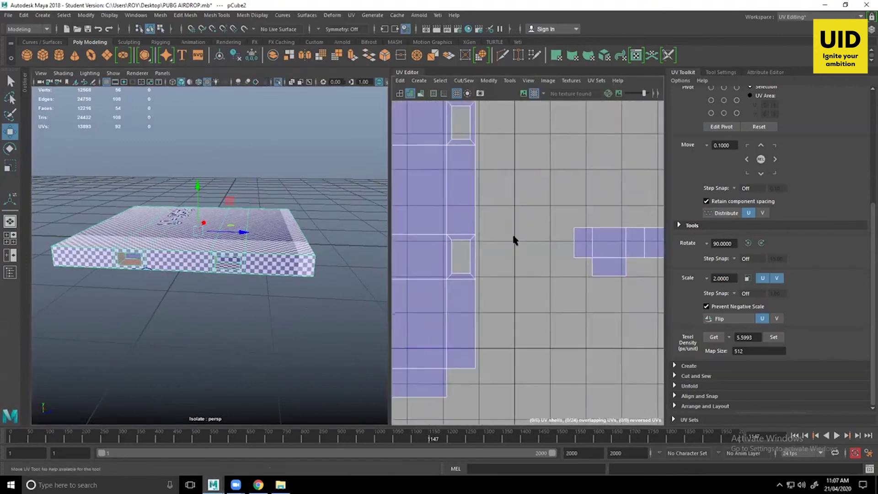
alt+middle_drag(573, 282, 517, 289)
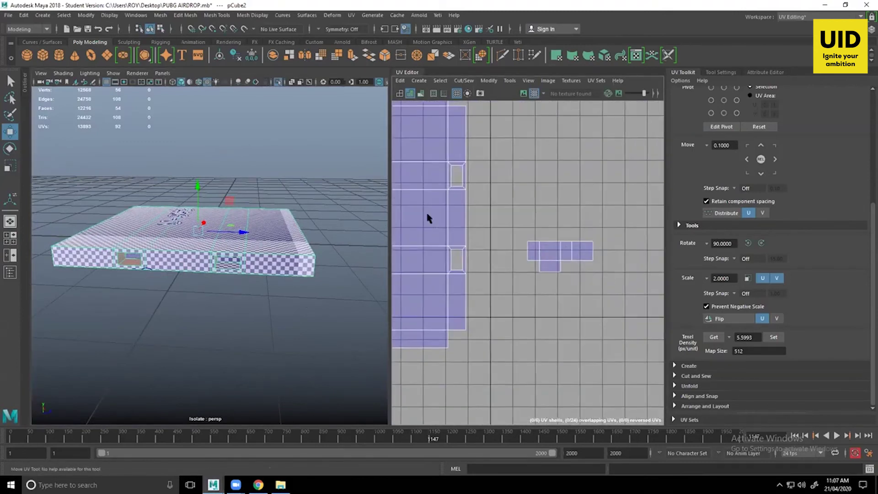
alt+middle_drag(553, 246, 588, 255)
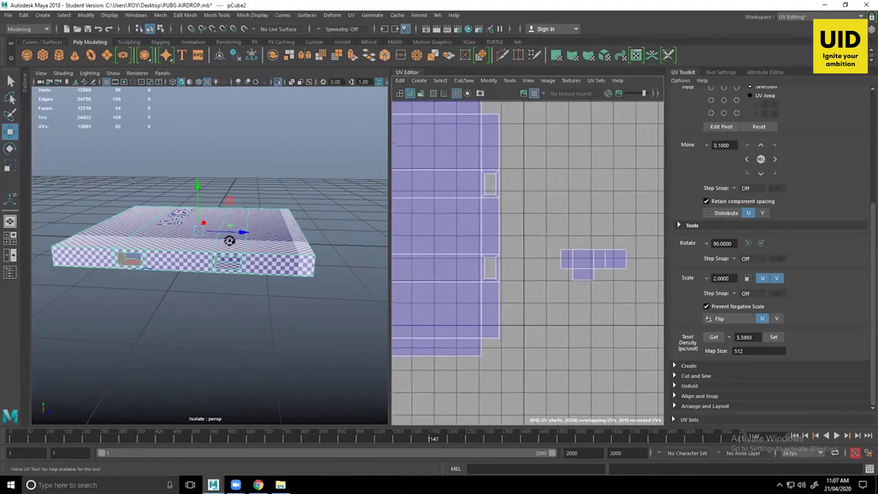
- Select the side wall and floor faces inside the other cutout, which has the pink faces
alt+drag(229, 241, 248, 231)
alt+right_drag(249, 232, 358, 289)
scroll(317, 280, up, 3)
alt+middle_drag(316, 280, 248, 265)
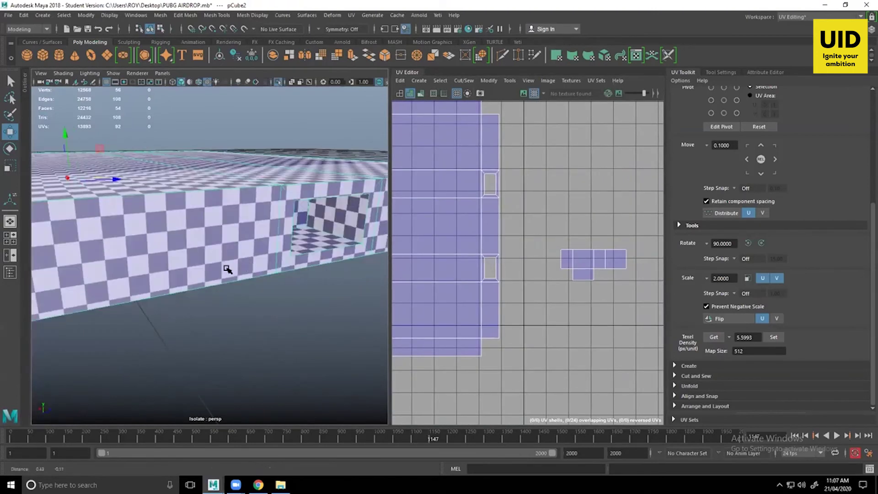
alt+middle_drag(126, 270, 232, 257)
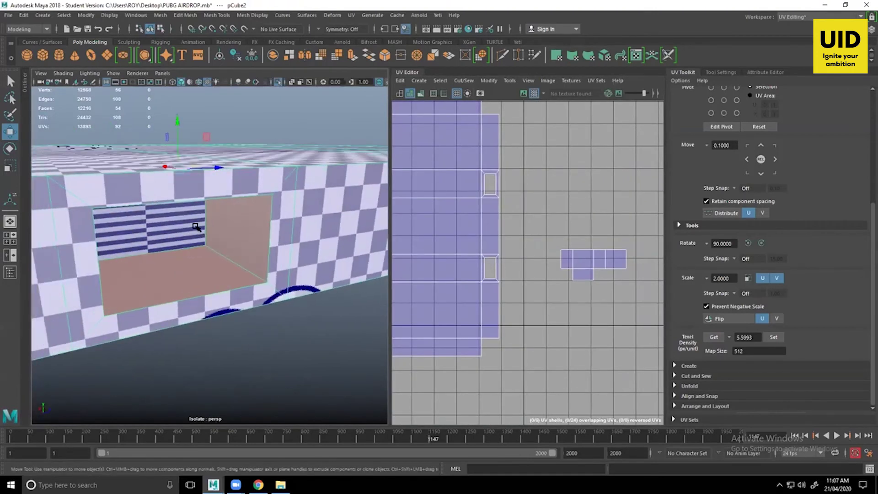
right_drag(220, 224, 221, 249)
click(248, 234)
shift+click(202, 288)
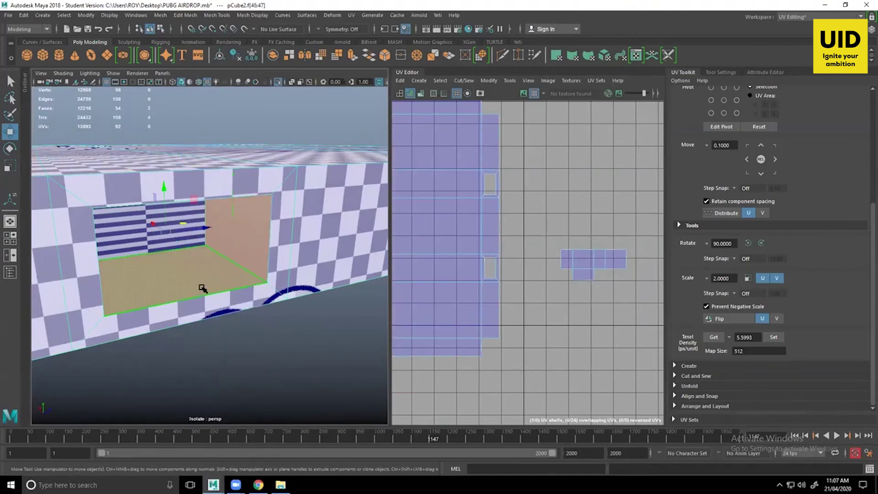
- Add the same cutout's ceiling, remaining side wall and back wall faces to the selection
alt+drag(203, 288, 114, 290)
alt+middle_drag(114, 289, 314, 283)
alt+drag(283, 283, 238, 146)
alt+middle_drag(237, 147, 231, 153)
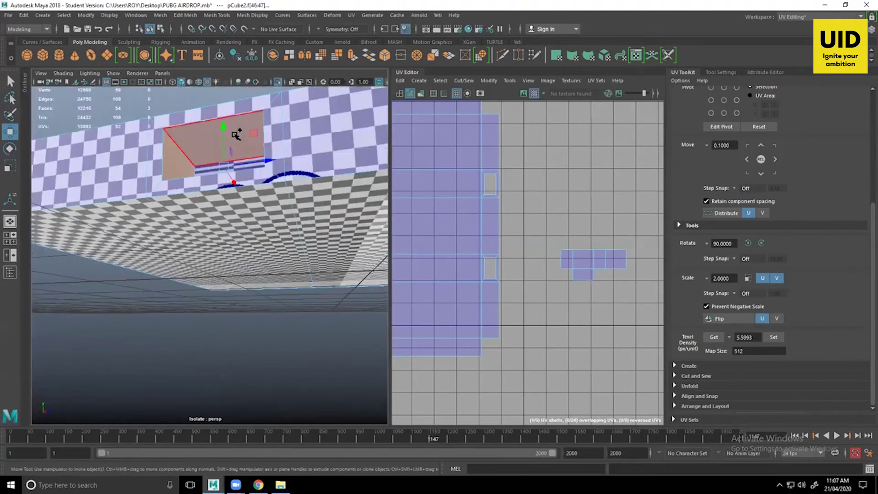
shift+double_click(235, 133)
alt+drag(233, 164, 194, 200)
alt+right_drag(193, 200, 273, 227)
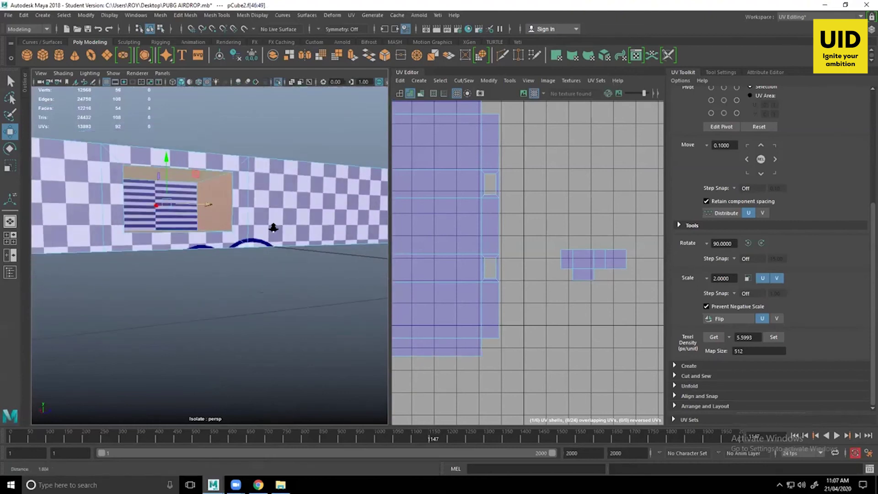
alt+drag(273, 227, 251, 270)
alt+middle_drag(251, 271, 251, 222)
shift+click(189, 211)
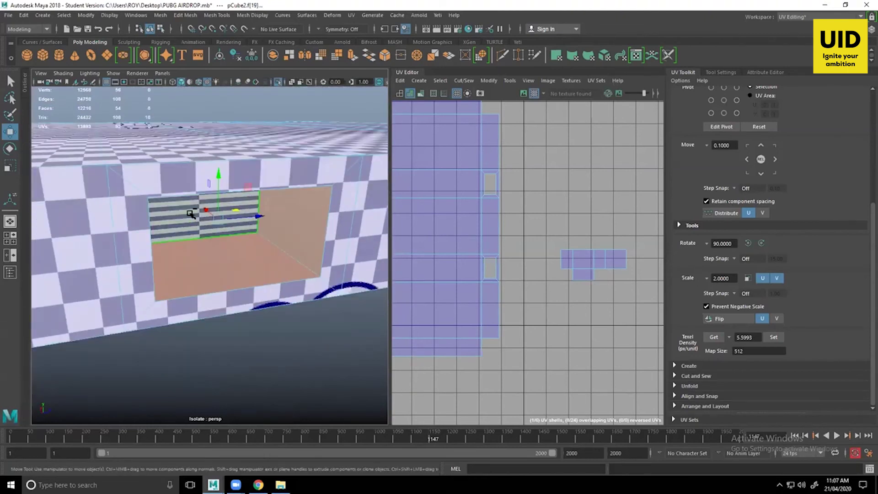
- Apply automatic UV mapping to the selected inner faces of the other cutout
alt+drag(275, 258, 229, 256)
scroll(466, 278, down, 2)
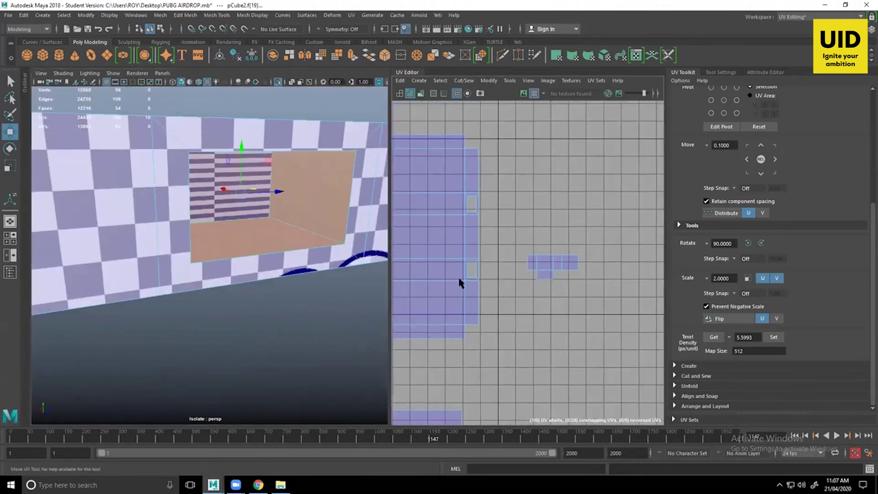
click(351, 16)
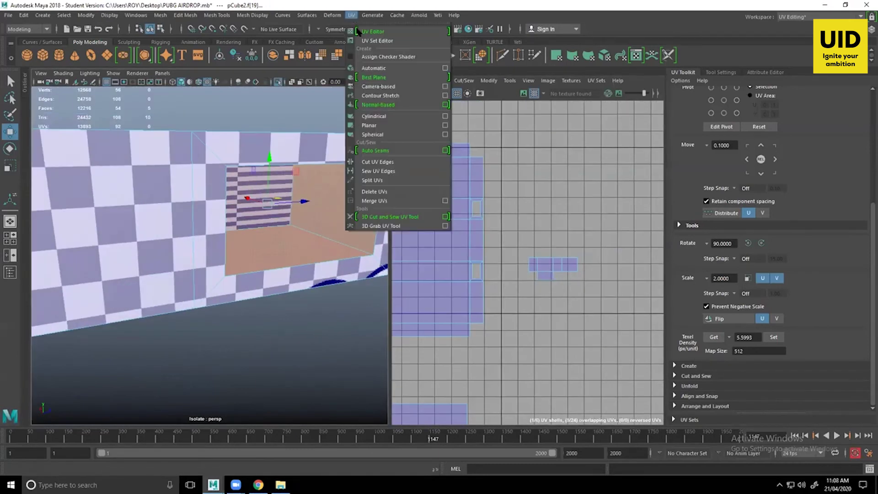
click(383, 74)
scroll(462, 249, down, 6)
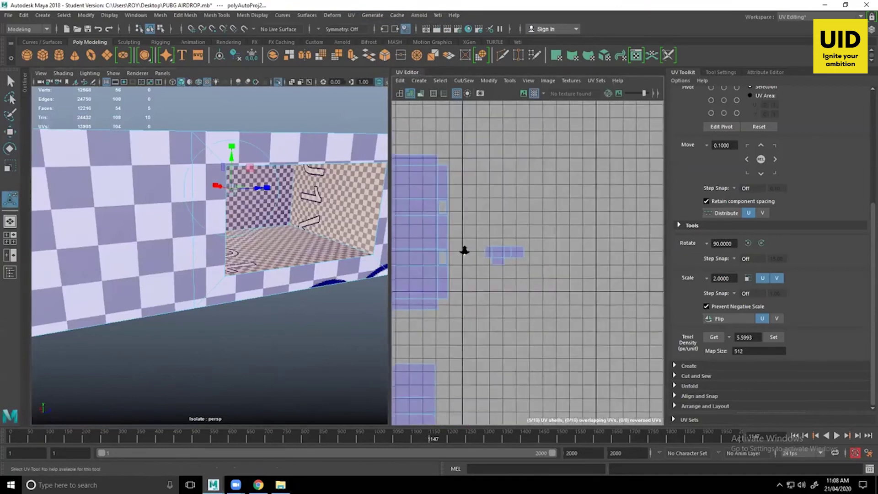
- Set the new shells' texel density to 5.5993 at map size 512 and move them out toward the base part's other shells
scroll(616, 320, up, 1)
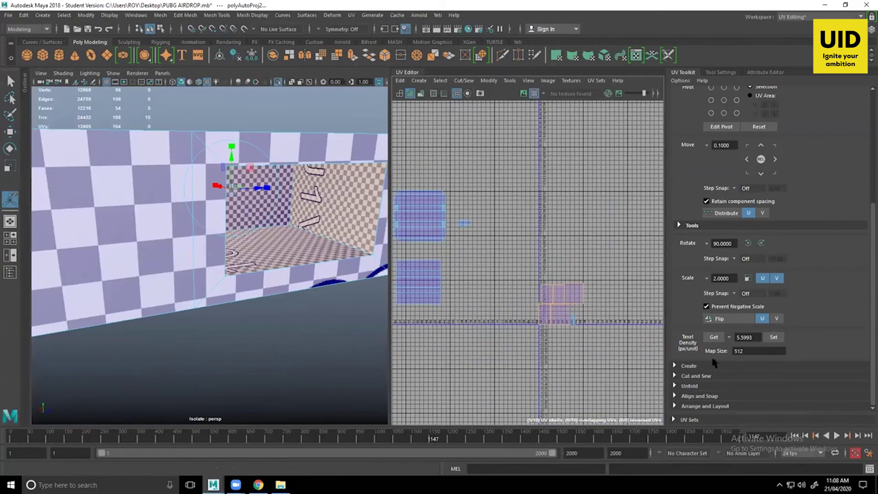
alt+middle_drag(714, 363, 692, 344)
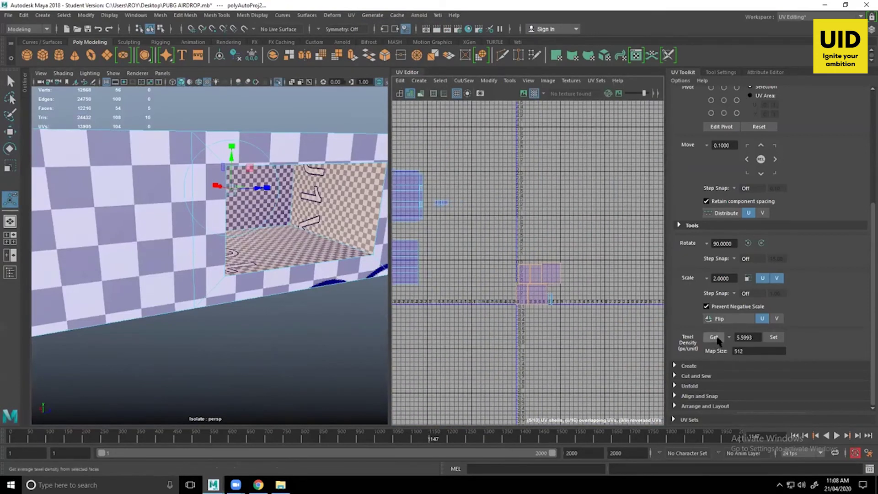
click(773, 337)
key(w)
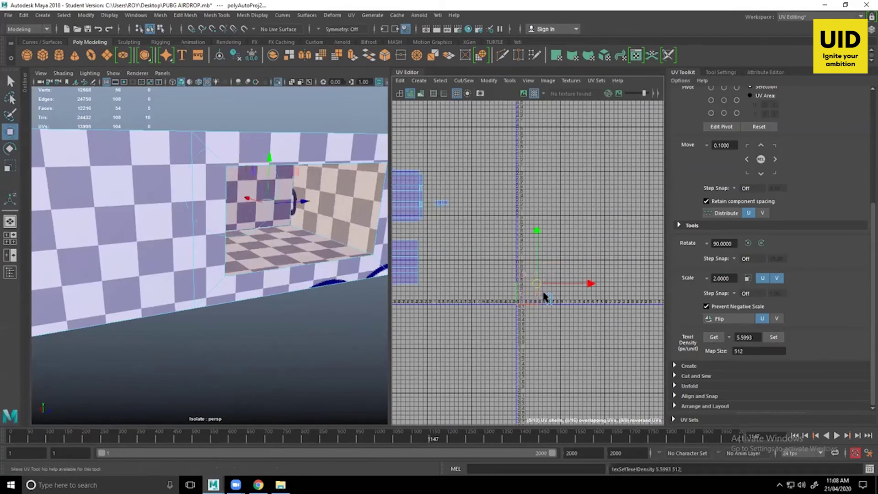
drag(536, 284, 448, 229)
- Find the edge shared by the cutout's floor and side wall, then place the floor shell beside the side wall shell, rotated 90 degrees
alt+right_drag(459, 207, 672, 411)
alt+middle_drag(525, 249, 628, 192)
alt+right_drag(518, 218, 640, 347)
alt+middle_drag(533, 260, 602, 303)
alt+right_drag(602, 303, 581, 301)
right_drag(326, 235, 327, 198)
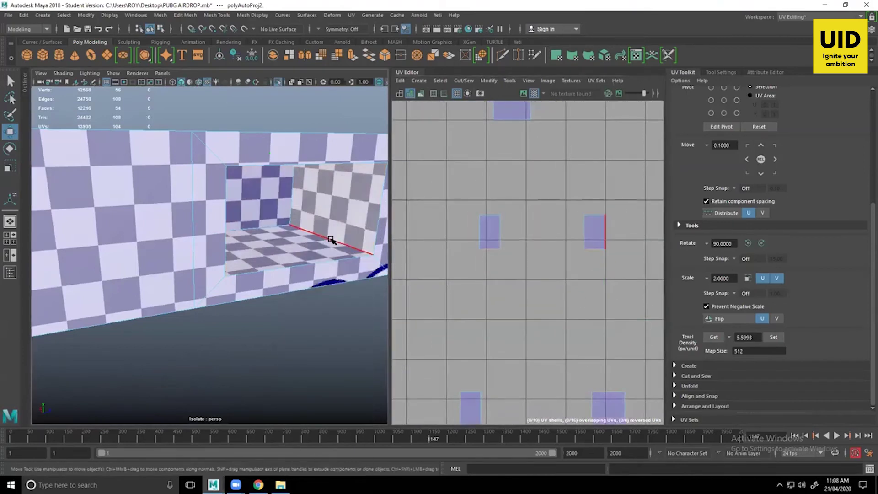
click(331, 239)
alt+middle_drag(615, 280, 529, 201)
right_drag(523, 323, 498, 309)
click(520, 327)
drag(521, 327, 544, 150)
click(761, 243)
click(527, 153)
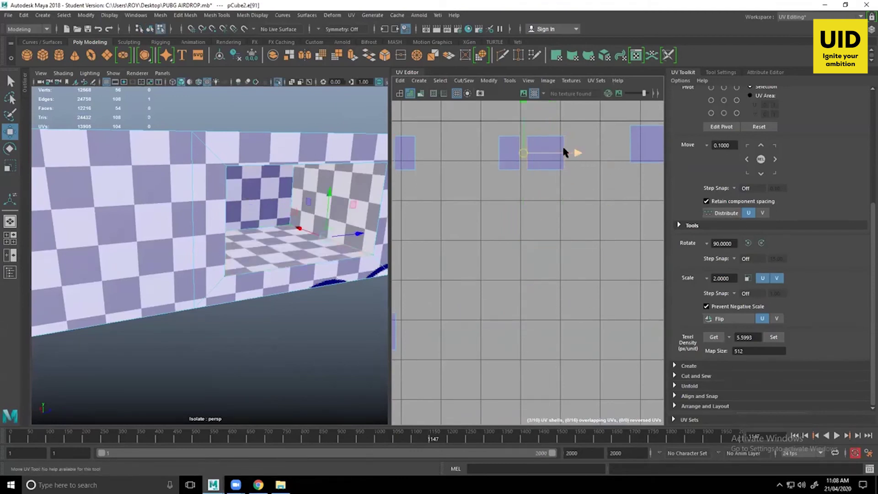
- Move the cutout's other side wall shell to the free side of the floor shell
click(414, 153)
right_drag(413, 151, 382, 138)
click(538, 173)
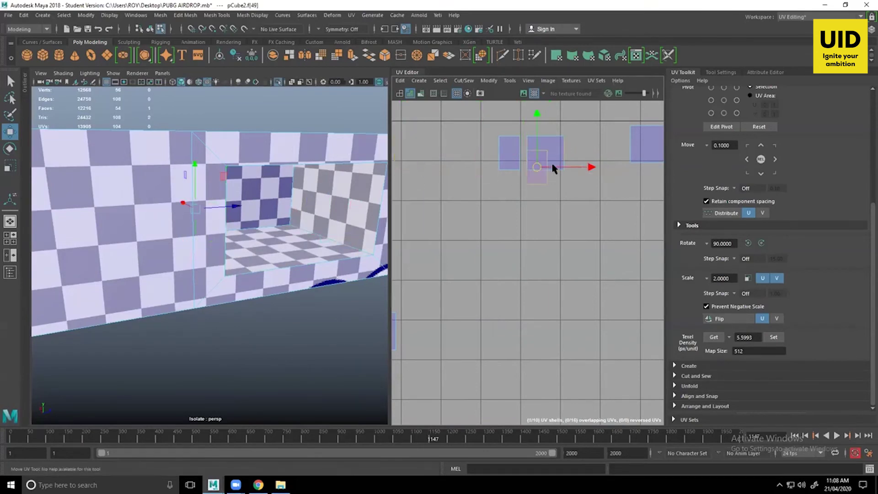
drag(537, 167, 577, 152)
- Identify the ceiling's shared edge and move the ceiling shell to the end of the row, beside the second side wall
alt+middle_drag(577, 164, 539, 170)
right_drag(538, 171, 552, 147)
click(551, 153)
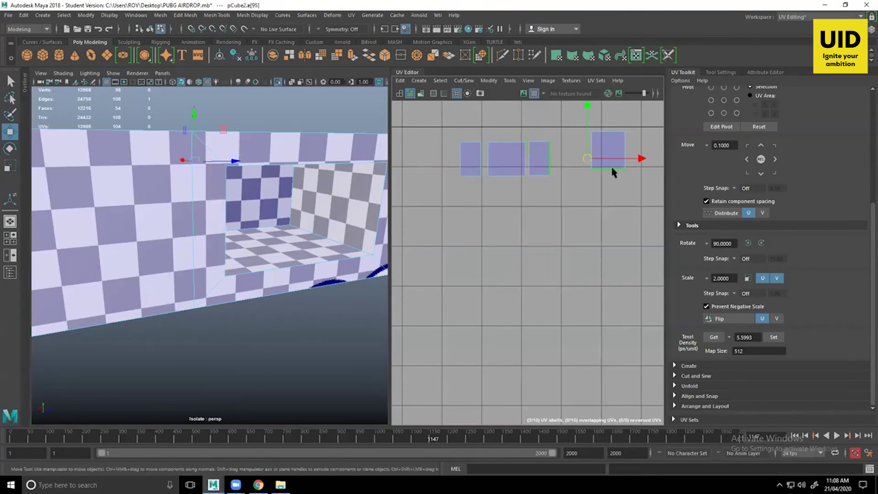
right_drag(610, 141, 581, 133)
drag(613, 151, 573, 163)
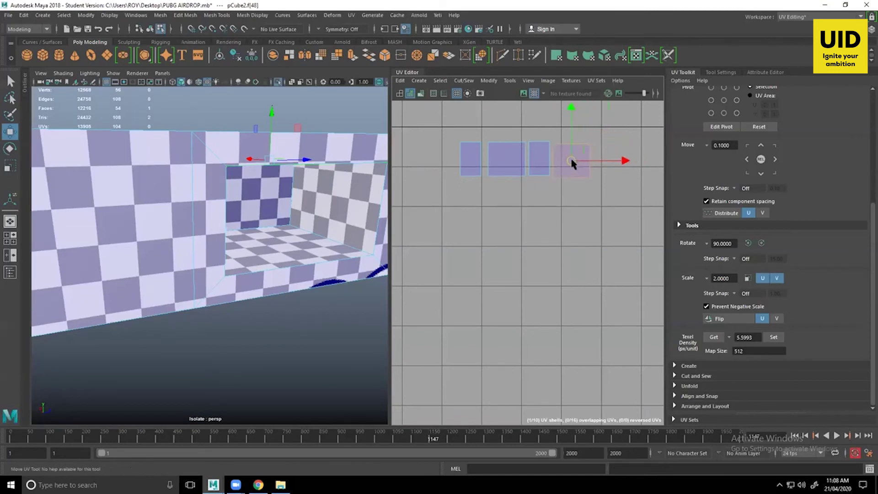
- Move and sew the side wall, floor, second side wall and ceiling shells into one strip along their shared edges
right_drag(508, 170, 509, 149)
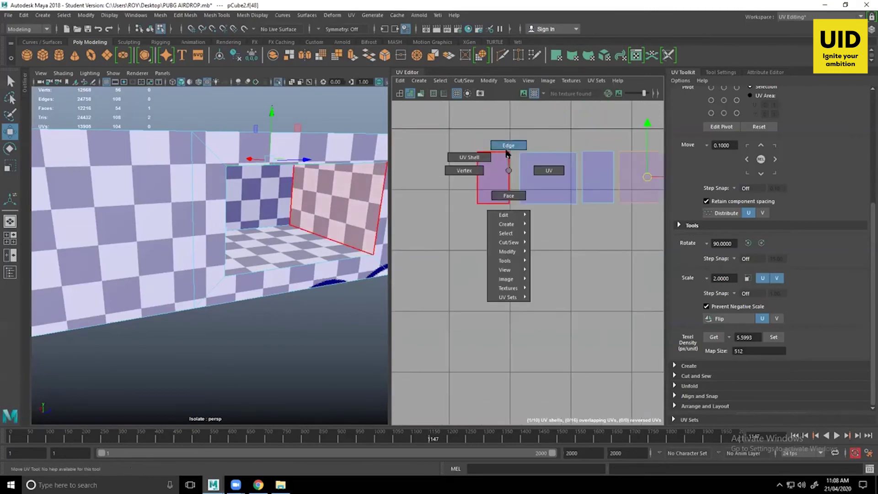
click(509, 176)
click(566, 173)
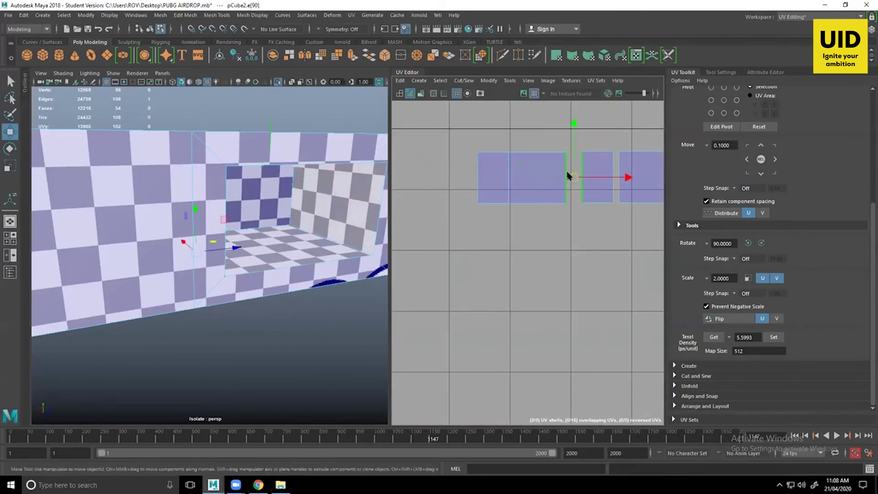
shift+right_drag(566, 172, 568, 145)
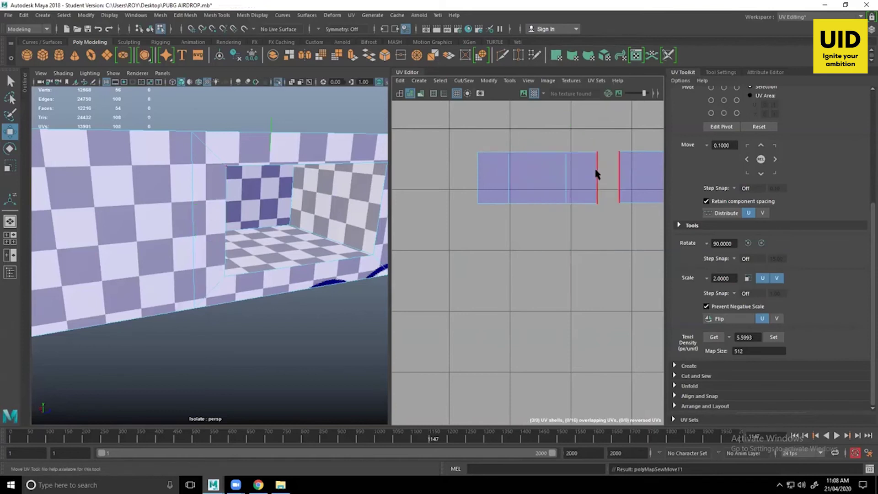
scroll(608, 236, down, 3)
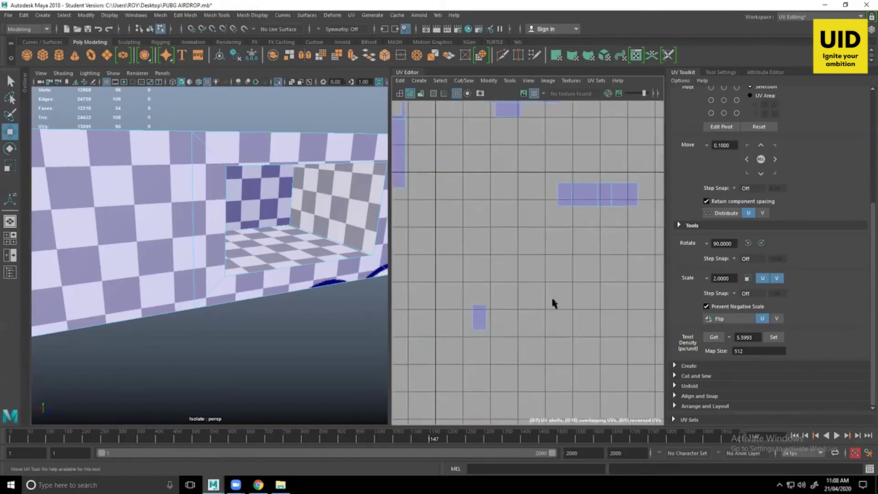
- Locate the edge shared by floor and back wall, move the back wall shell below the floor segment and rotate it 90 degrees
click(486, 319)
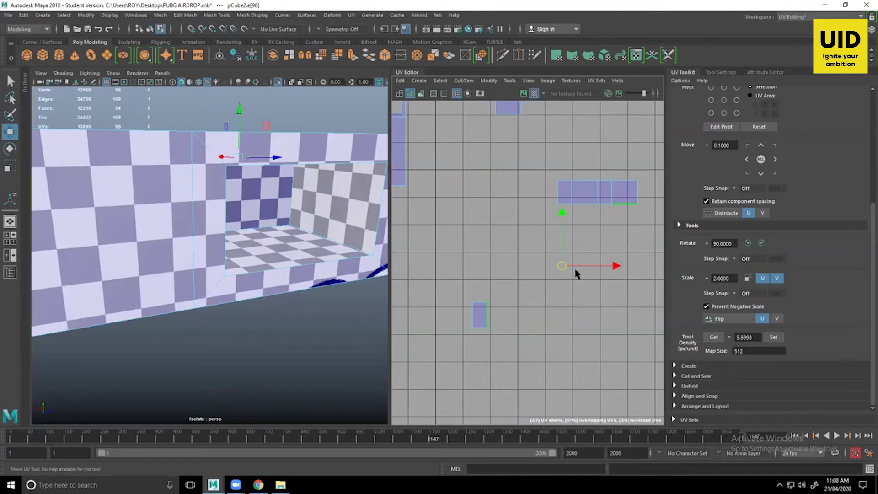
alt+middle_drag(271, 224, 284, 229)
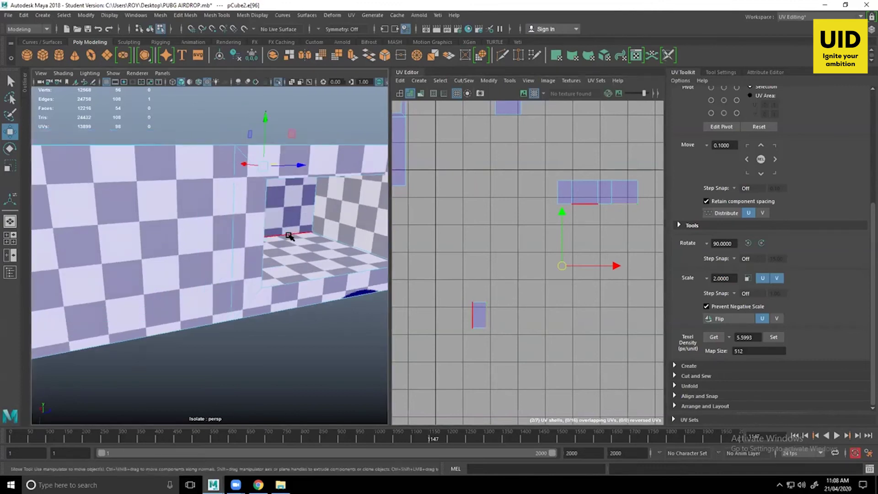
click(288, 236)
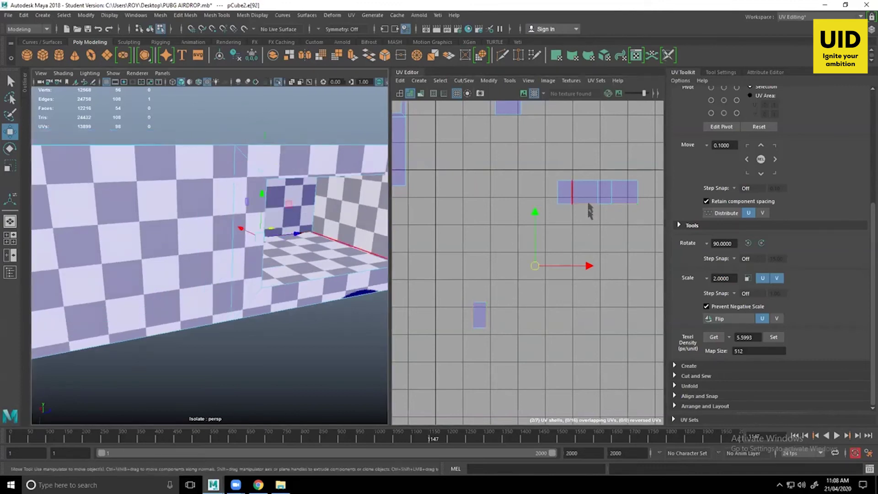
right_drag(481, 312, 436, 298)
click(479, 315)
drag(479, 314, 596, 232)
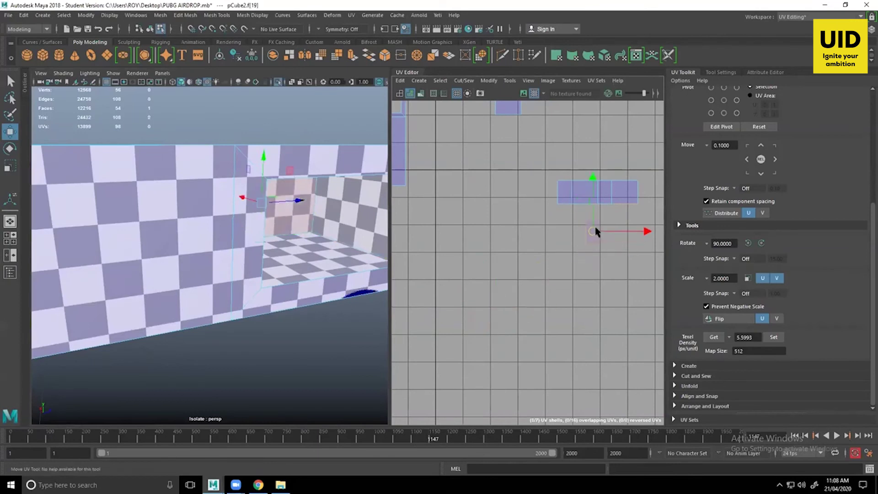
scroll(617, 202, up, 4)
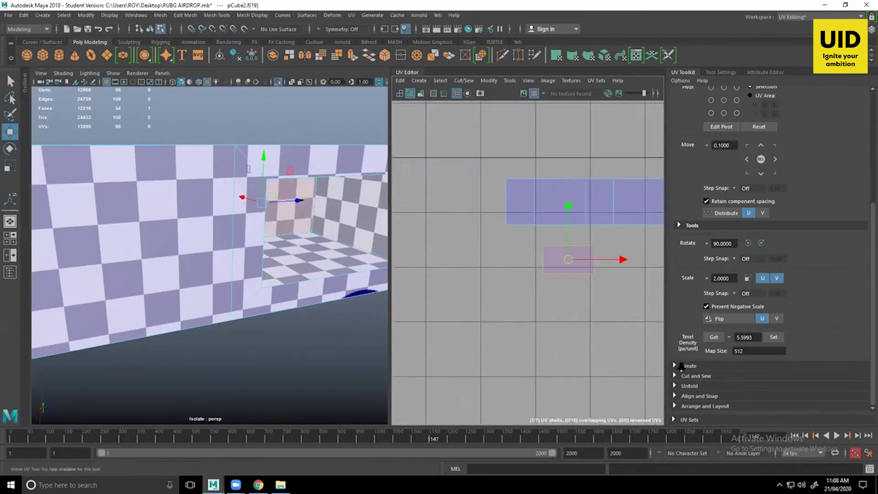
scroll(584, 163, up, 3)
- Move and sew the back wall shell to the strip's floor segment
right_drag(551, 200, 553, 176)
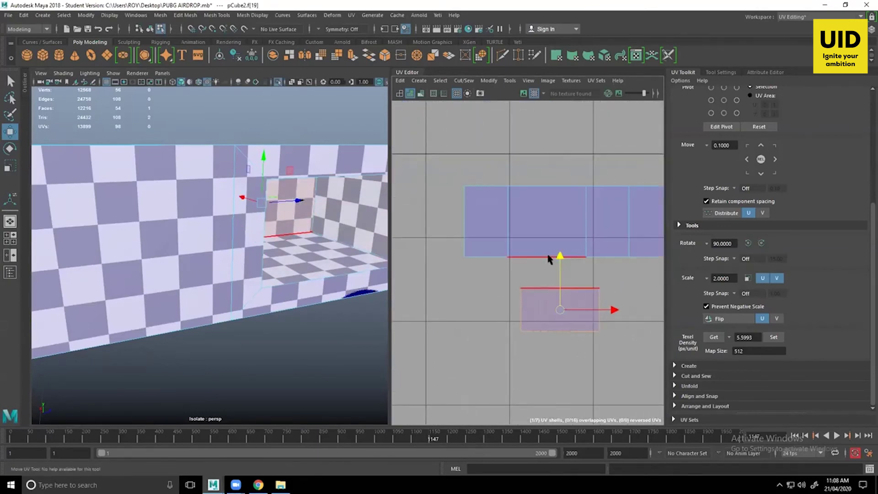
shift+right_drag(549, 259, 542, 222)
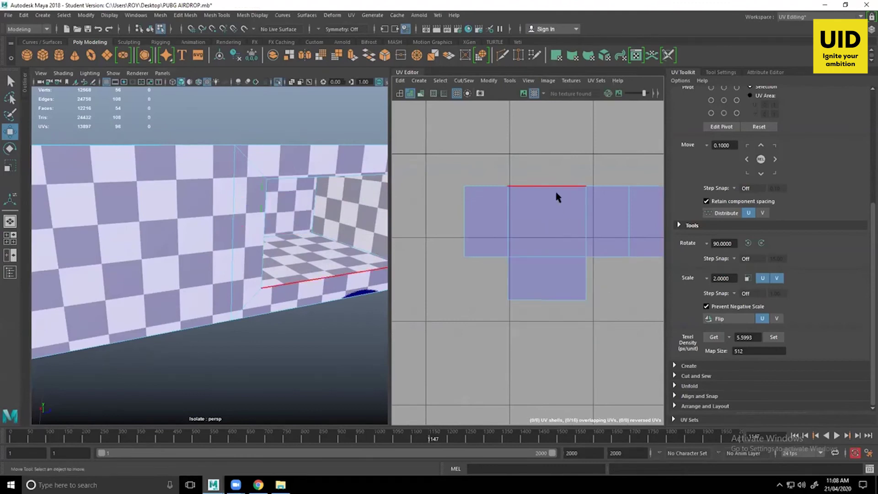
right_drag(556, 193, 591, 181)
scroll(494, 180, down, 3)
- Inspect the checker pattern across the whole base part from several angles and distances
alt+drag(308, 240, 180, 250)
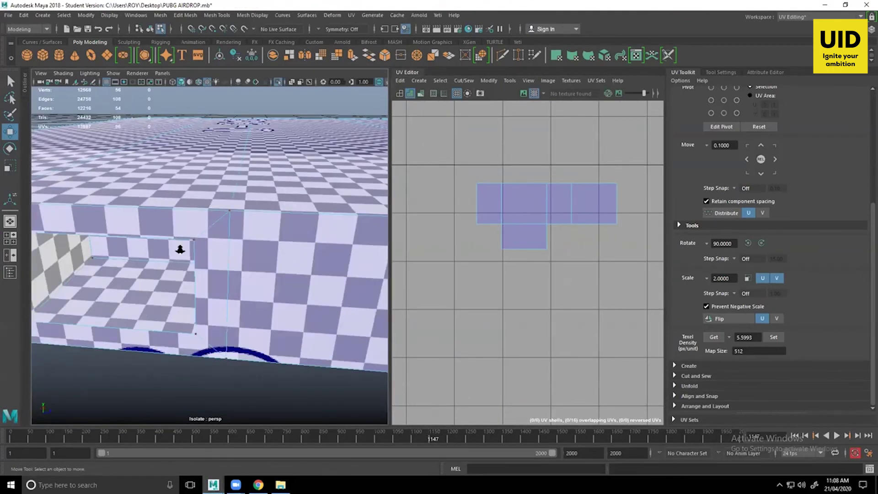
scroll(181, 249, down, 5)
right_drag(224, 224, 282, 137)
scroll(282, 141, down, 5)
click(318, 287)
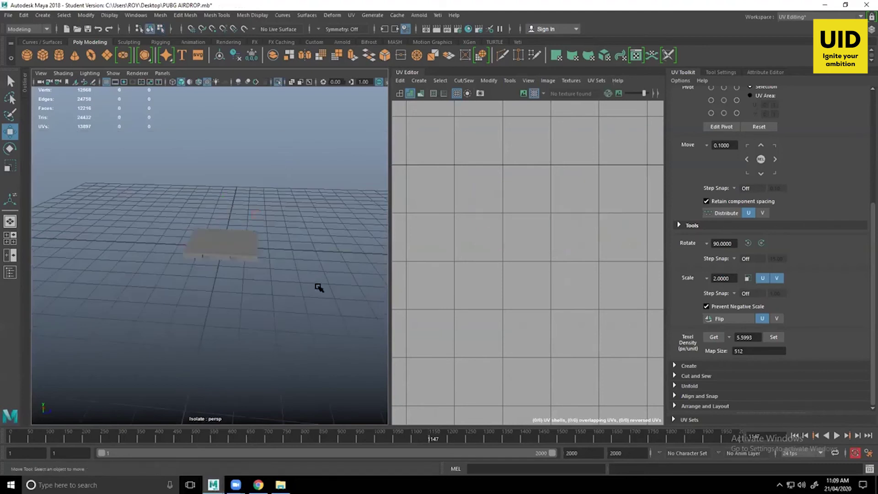
alt+drag(306, 295, 312, 336)
scroll(370, 316, up, 8)
click(305, 229)
scroll(312, 335, down, 3)
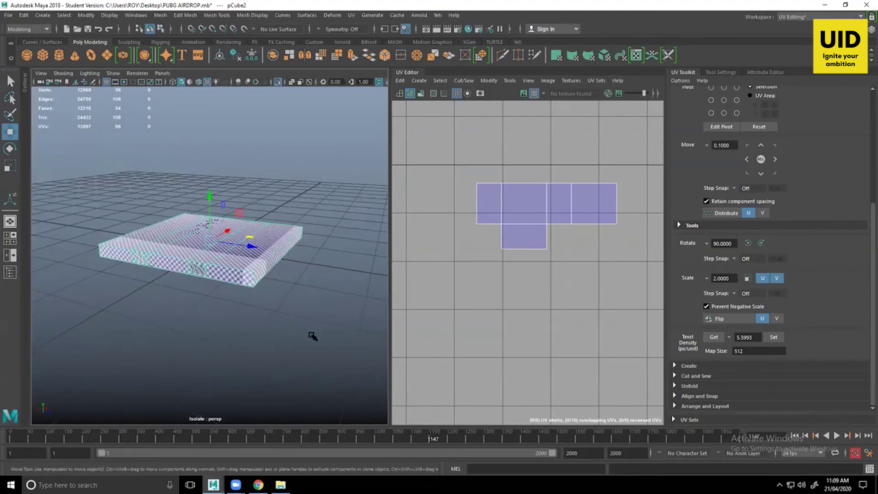
- End the isolated view to show the complete crate and select its base part
click(313, 336)
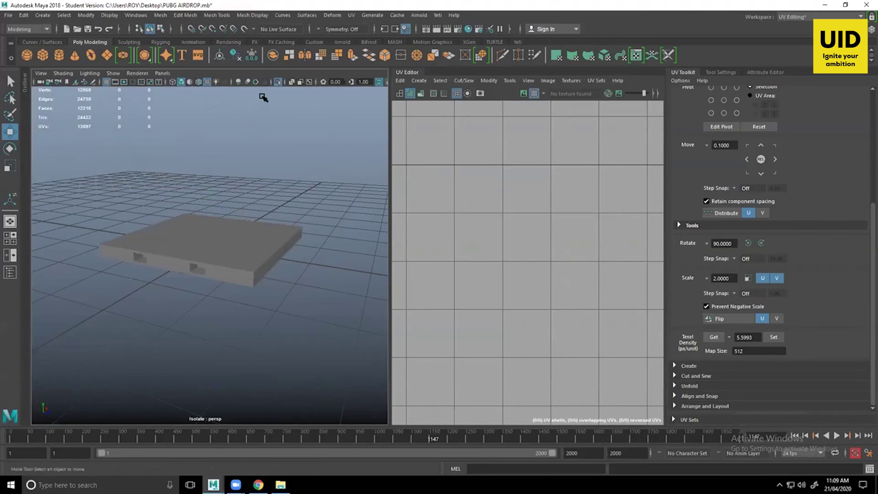
click(278, 82)
alt+drag(341, 257, 284, 273)
click(284, 273)
alt+drag(294, 313, 287, 326)
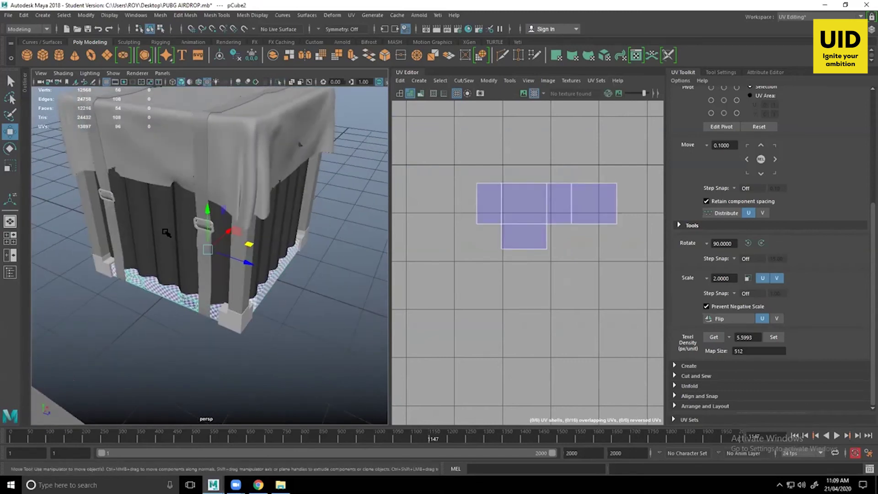
- Compare the checker patterns on corrugated panels of different crate sides and leave the first panel selected
click(190, 254)
alt+drag(191, 253, 176, 194)
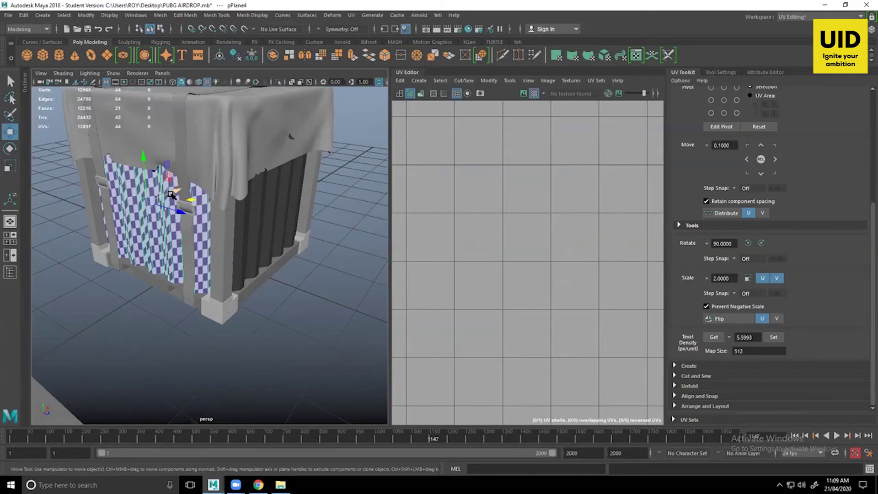
alt+drag(171, 194, 269, 216)
click(269, 216)
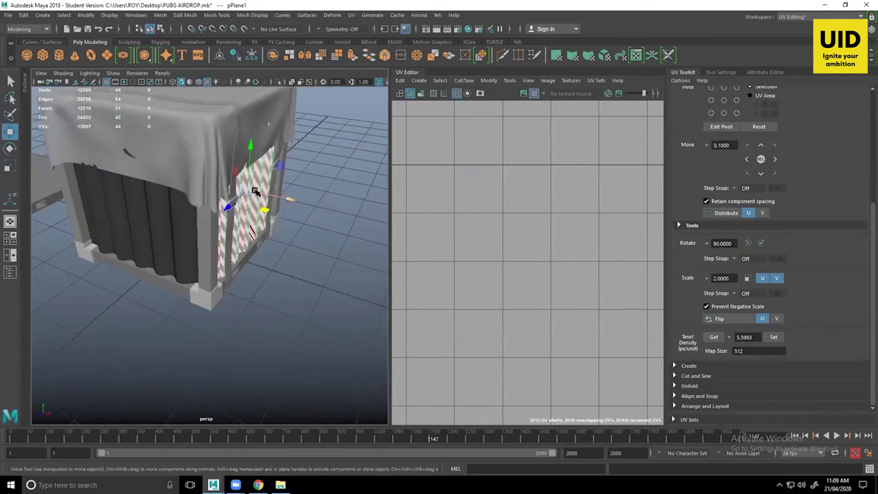
alt+drag(106, 211, 201, 204)
click(137, 202)
alt+drag(160, 224, 145, 232)
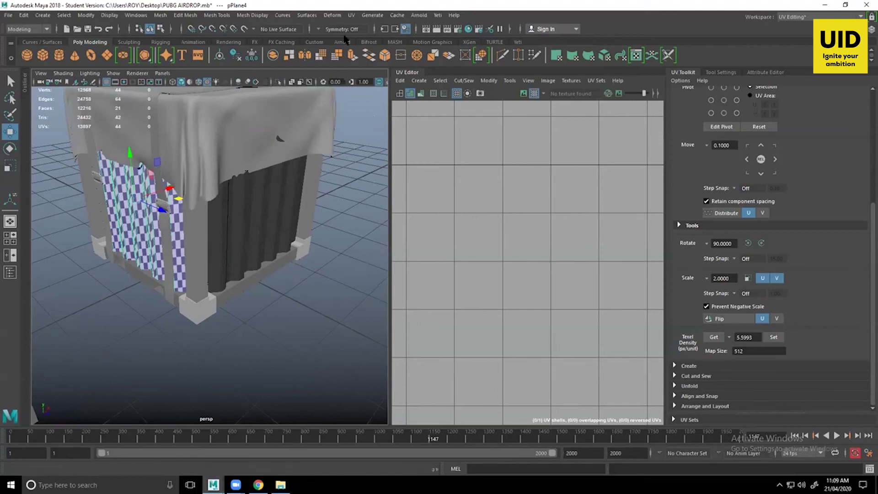
- Apply planar mapping to the selected corrugated panel, projecting from the Z axis with the bounding box fit and width/height ratio kept
click(351, 15)
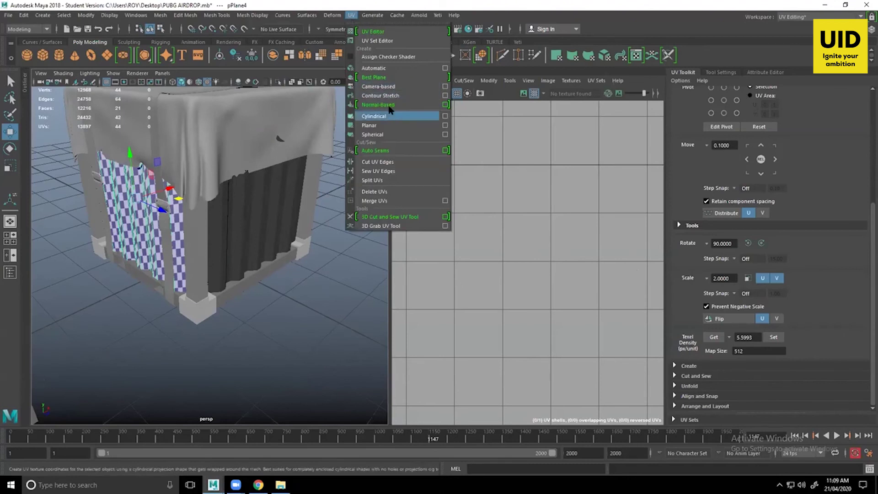
click(444, 125)
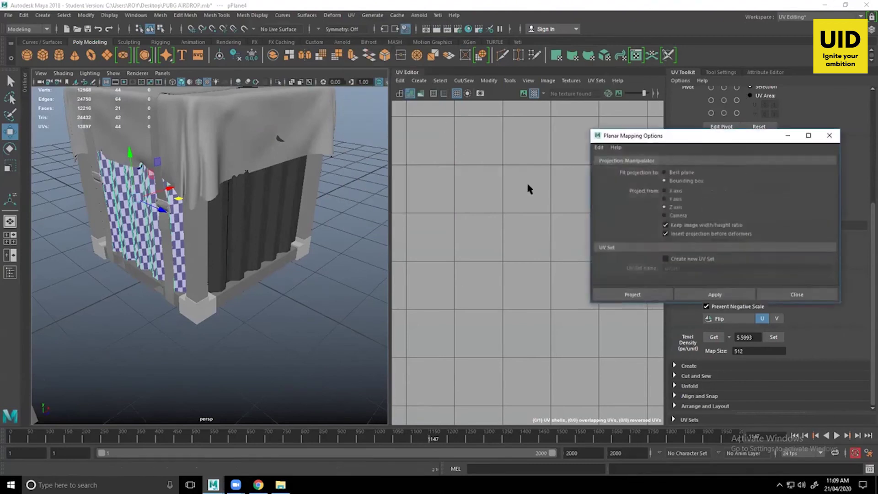
click(715, 294)
click(777, 294)
- Move the corrugated panel's newly projected UV shell up and away from the UV origin
alt+right_drag(625, 296, 365, 221)
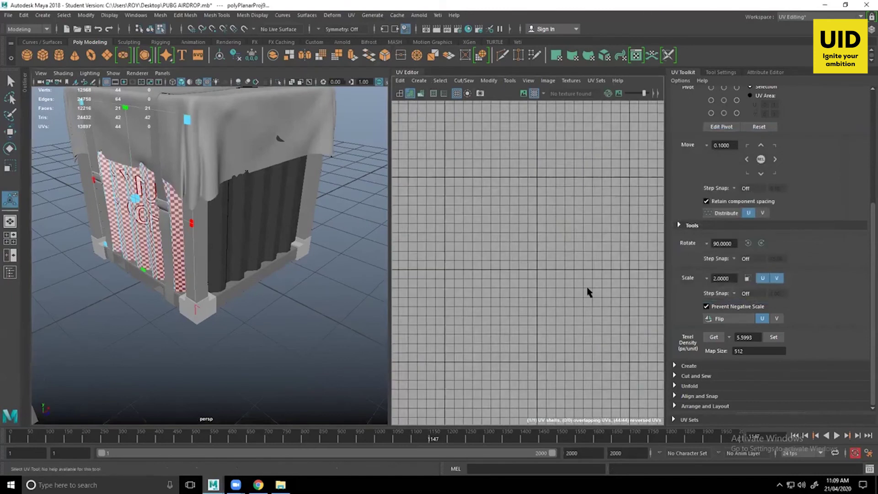
alt+middle_drag(588, 292, 429, 171)
drag(493, 244, 475, 130)
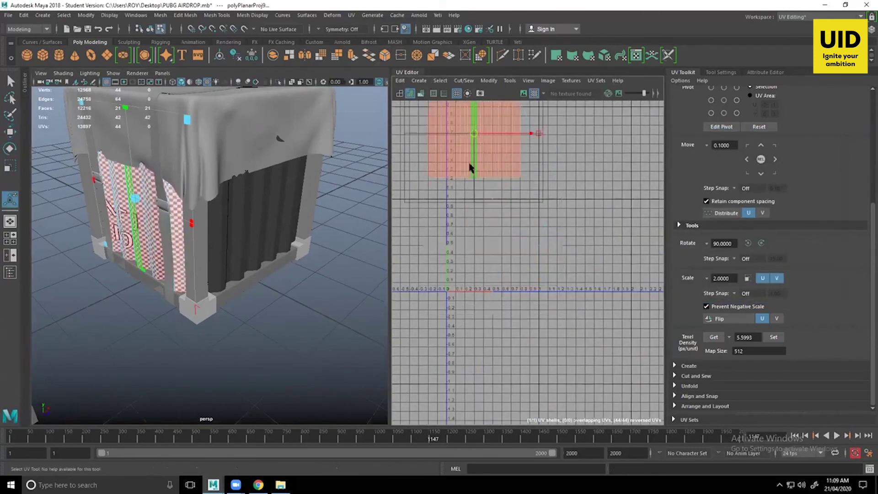
alt+middle_drag(471, 169, 555, 269)
drag(555, 235, 511, 172)
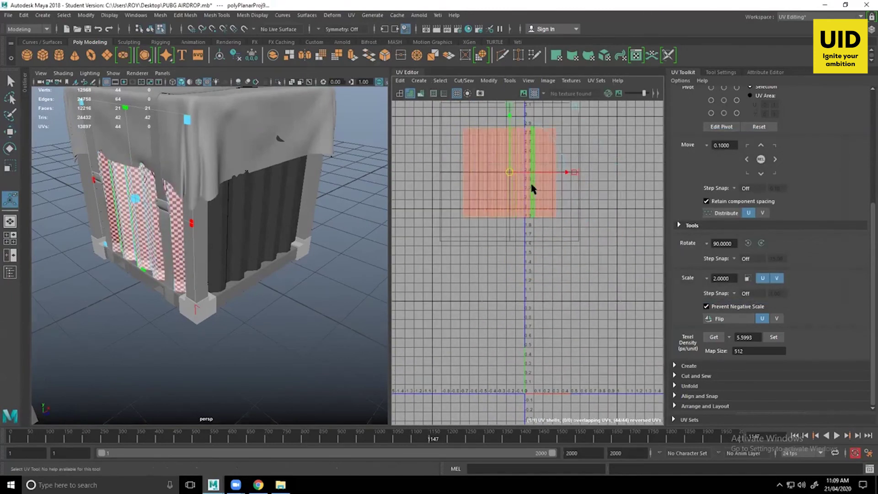
- Flip the corrugated panel's UV shell horizontally in the U direction
click(521, 174)
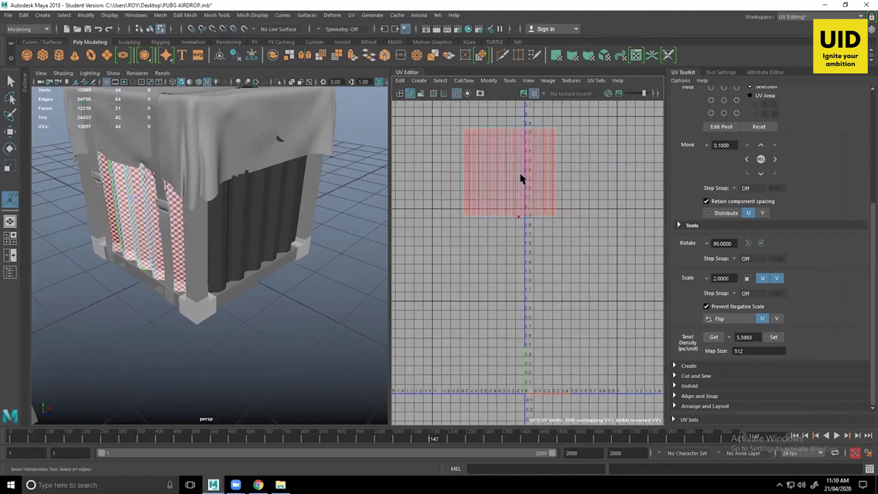
click(520, 175)
right_drag(518, 168, 487, 157)
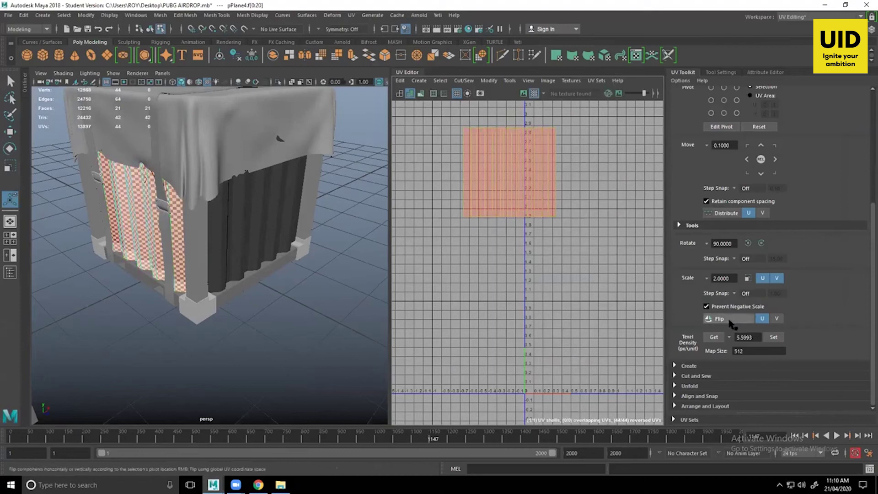
click(503, 406)
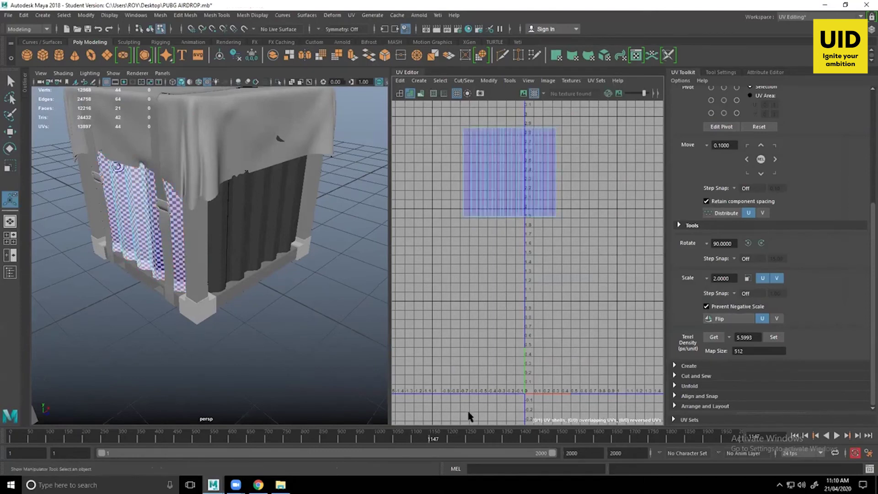
click(503, 155)
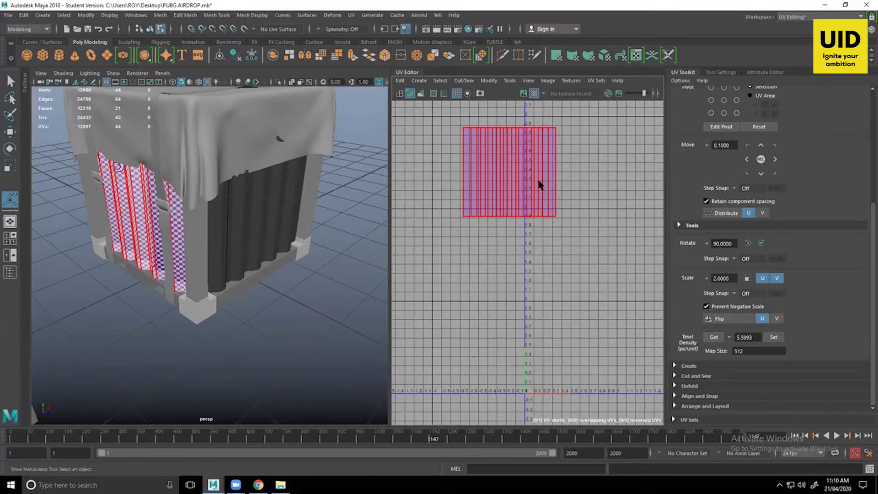
click(574, 143)
click(555, 169)
click(590, 161)
click(551, 178)
click(534, 173)
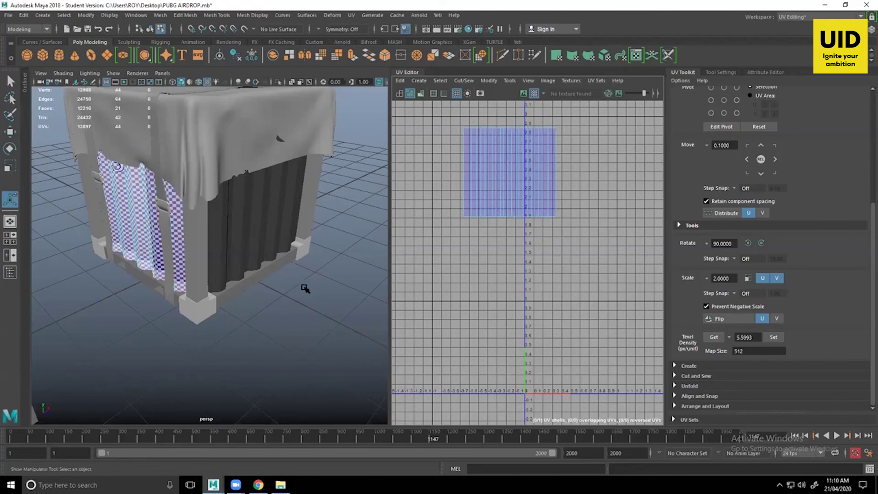
- Apply planar mapping with the same settings to the opposite corrugated panel and move its UV shell up and left of the UV origin
alt+drag(305, 288, 260, 179)
right_drag(269, 176, 300, 162)
click(255, 190)
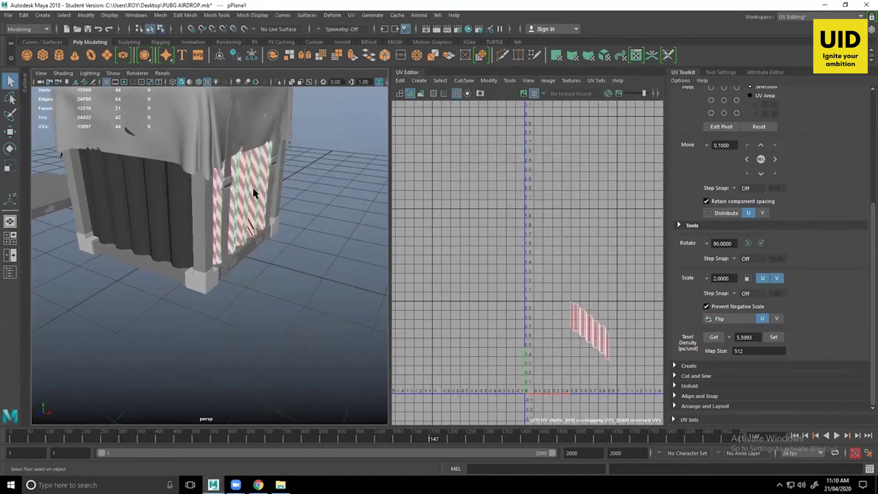
key(w)
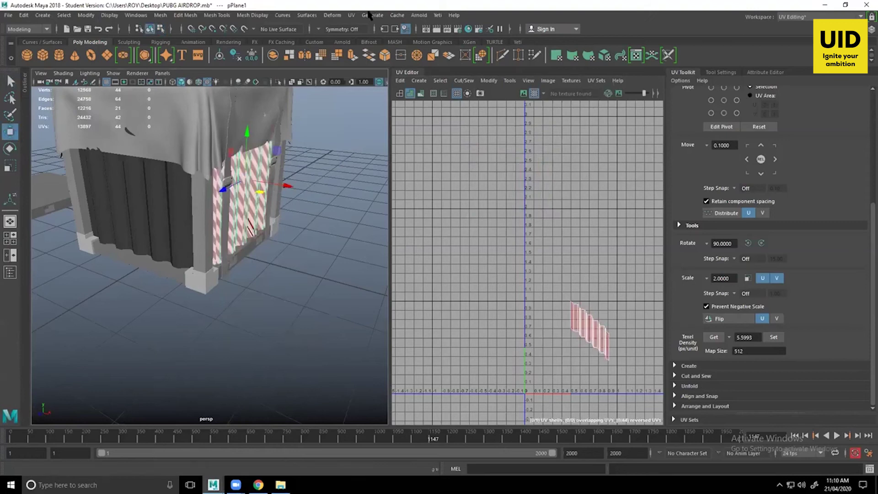
click(351, 15)
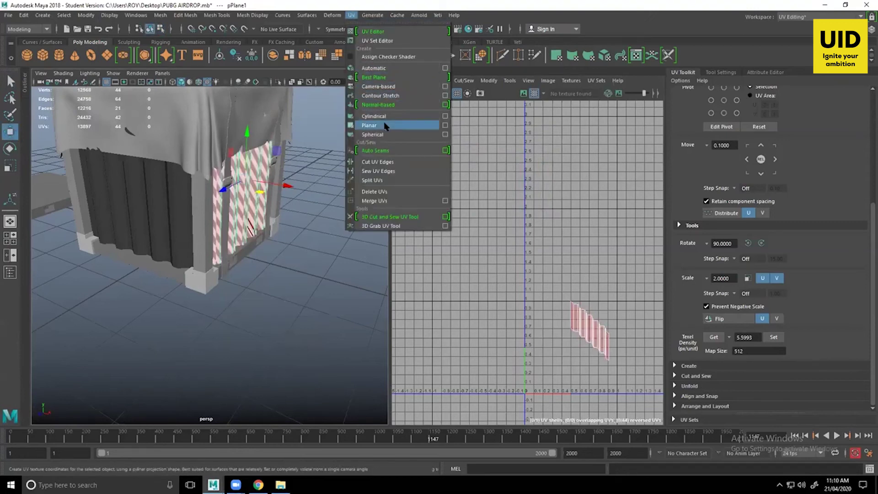
click(384, 125)
drag(494, 229, 469, 185)
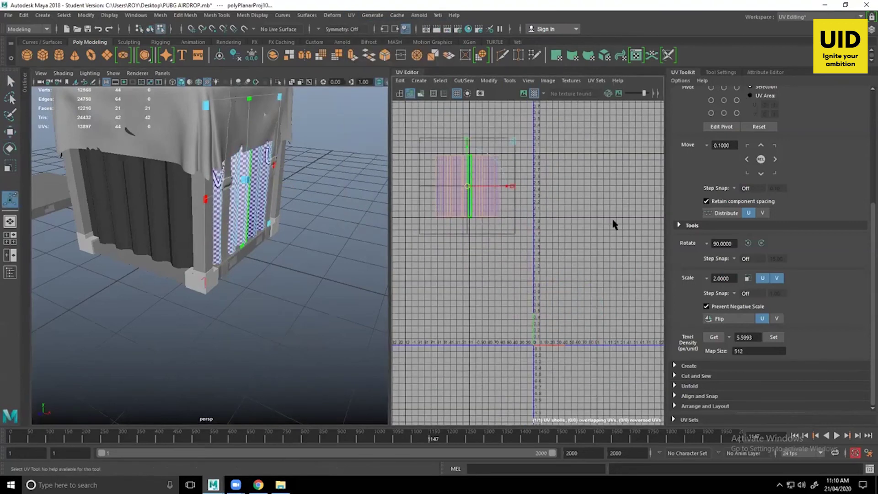
click(616, 222)
alt+middle_drag(486, 213, 562, 256)
- Compare the checker size on the newly mapped corrugated panel with the crate's base part up close
alt+drag(273, 218, 225, 213)
scroll(229, 192, up, 4)
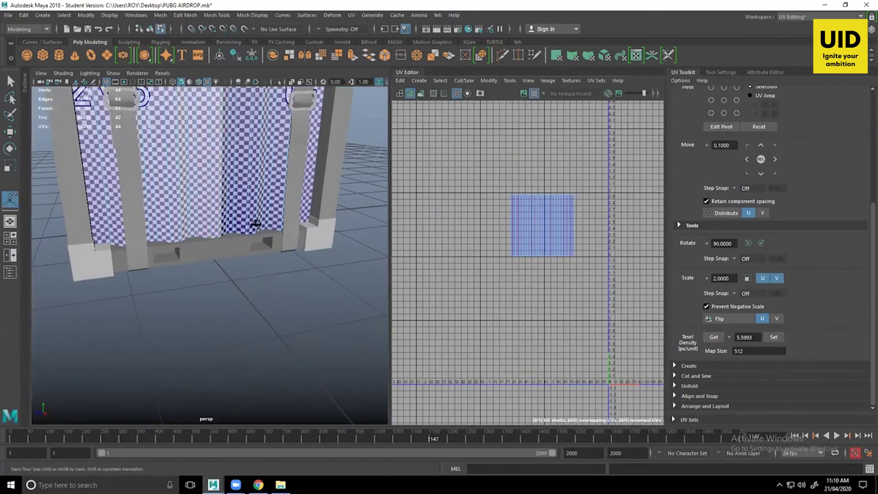
alt+middle_drag(255, 226, 267, 256)
click(246, 328)
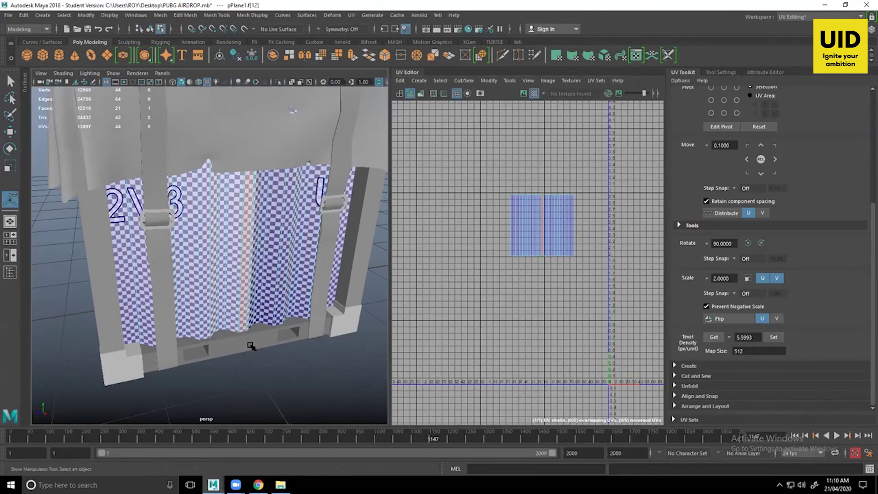
right_drag(251, 344, 297, 208)
shift+click(252, 349)
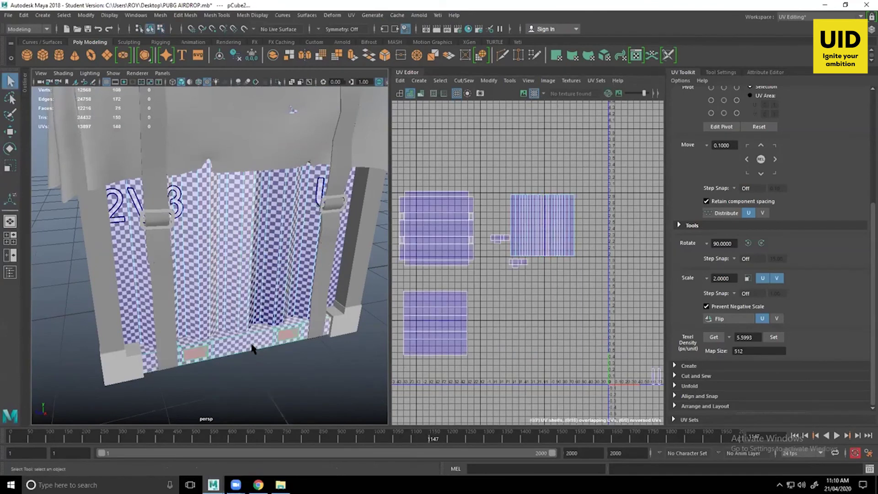
alt+drag(262, 322, 243, 294)
alt+right_drag(243, 294, 274, 354)
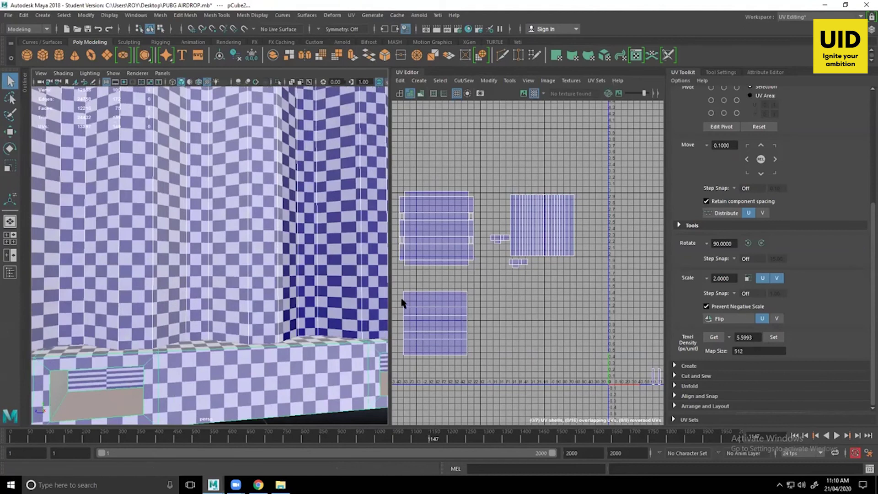
key(f)
alt+drag(108, 245, 347, 265)
- Select the two remaining corrugated panels and apply planar mapping from the X axis with the bounding box fit and width/height ratio kept
click(268, 241)
alt+drag(269, 256, 196, 291)
key(w)
shift+click(171, 253)
click(351, 15)
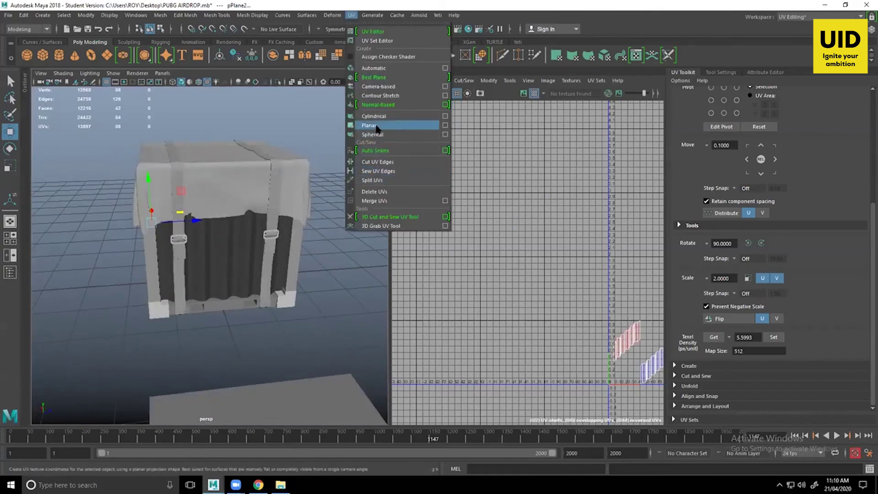
click(444, 126)
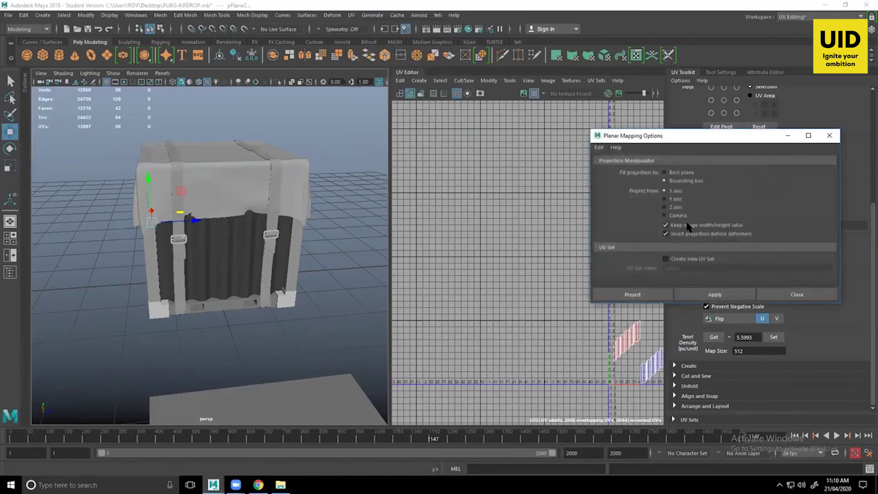
click(715, 292)
click(777, 294)
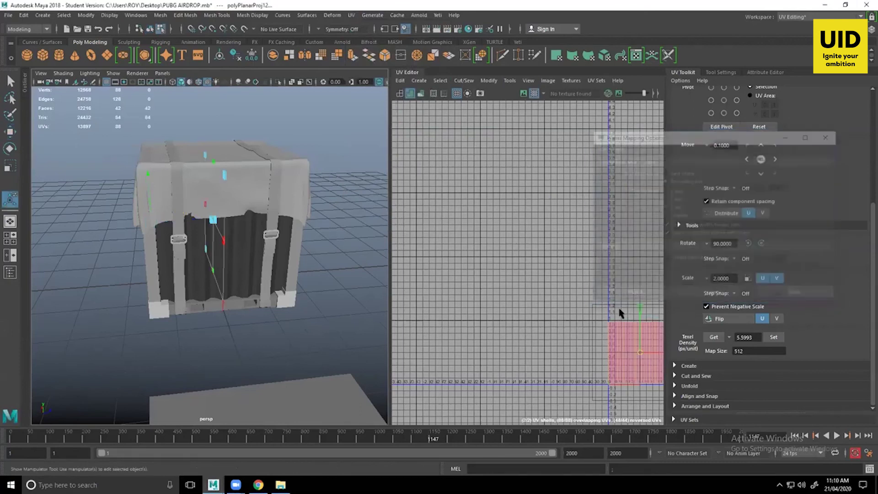
- Move one of the two overlapping panel UV shells diagonally down and left to separate it from the other
alt+middle_drag(620, 314, 530, 239)
scroll(582, 285, up, 1)
alt+right_drag(582, 284, 583, 353)
alt+middle_drag(583, 352, 564, 260)
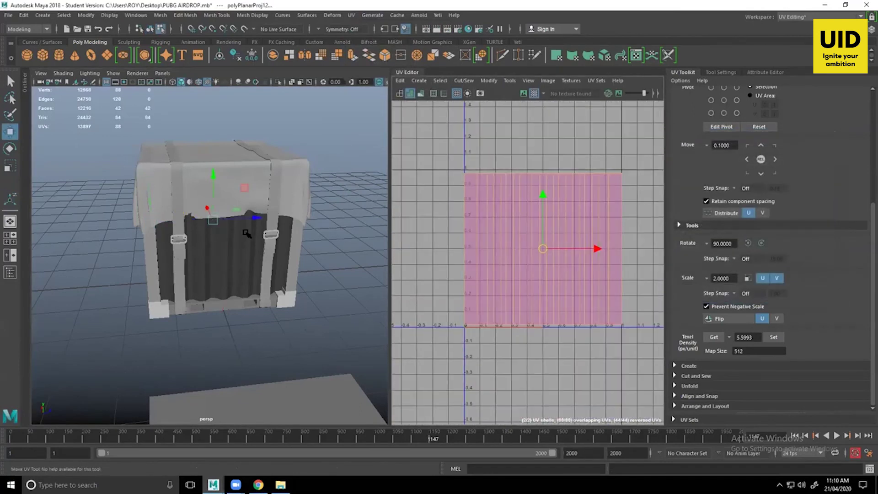
alt+drag(254, 253, 220, 243)
alt+drag(147, 244, 252, 243)
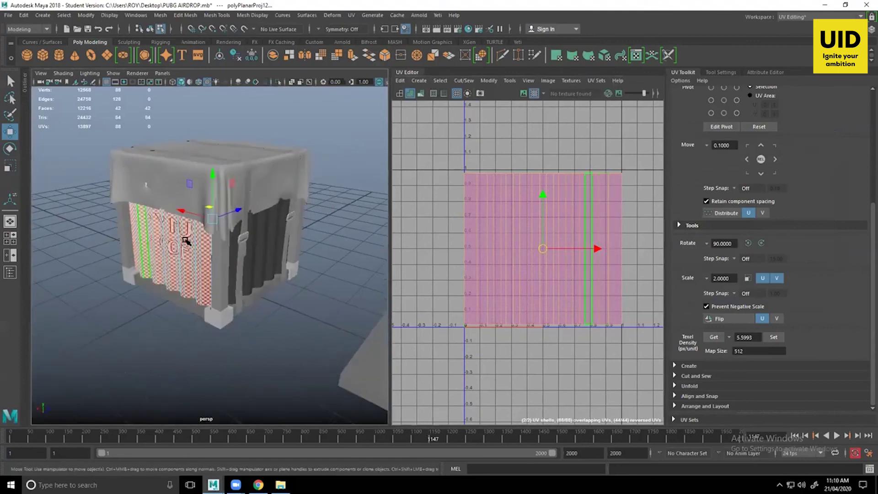
alt+drag(337, 255, 262, 266)
right_drag(526, 243, 506, 232)
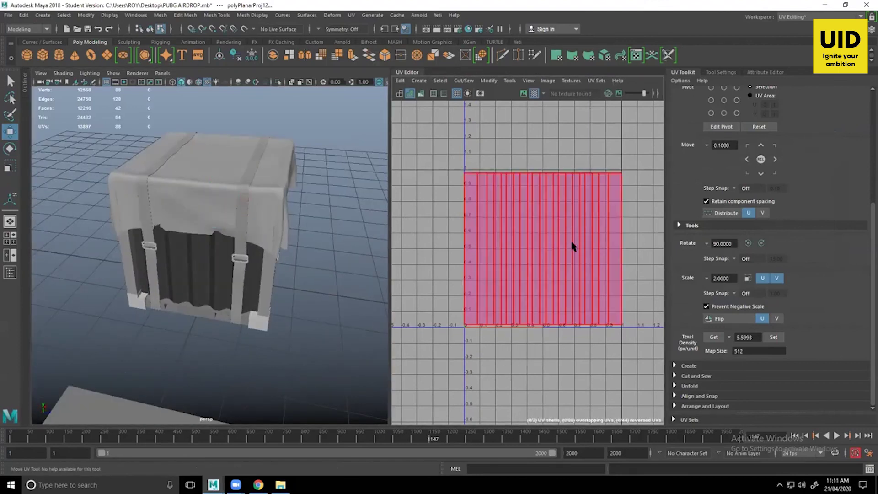
click(569, 297)
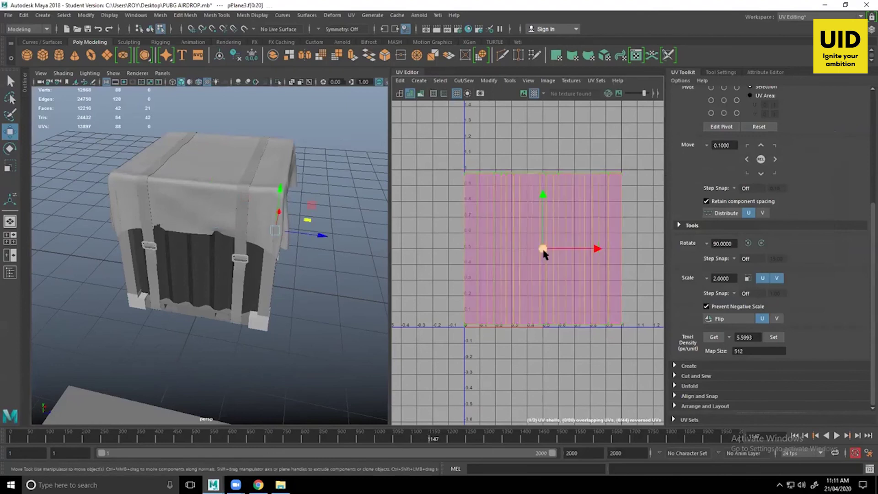
drag(541, 248, 478, 324)
click(636, 256)
alt+middle_drag(600, 346, 613, 285)
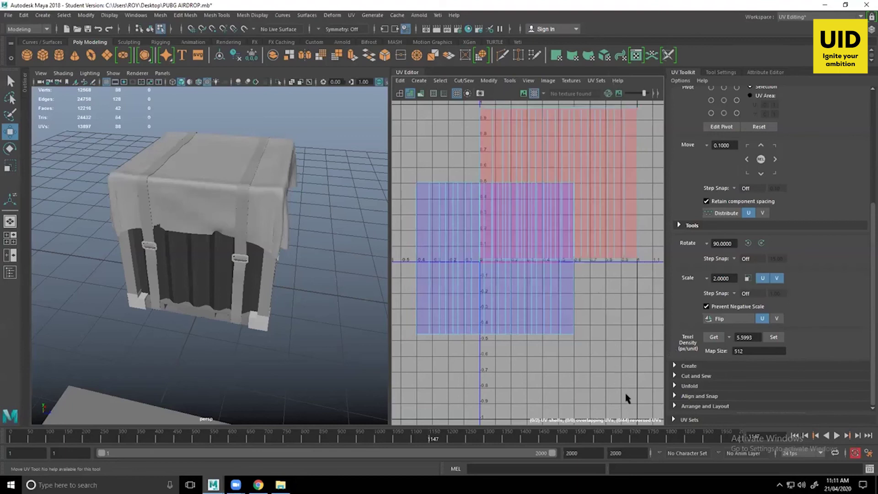
- Flip the reversed panel shell in the U direction and place both panel shells left of the UV origin, one above the other
click(629, 196)
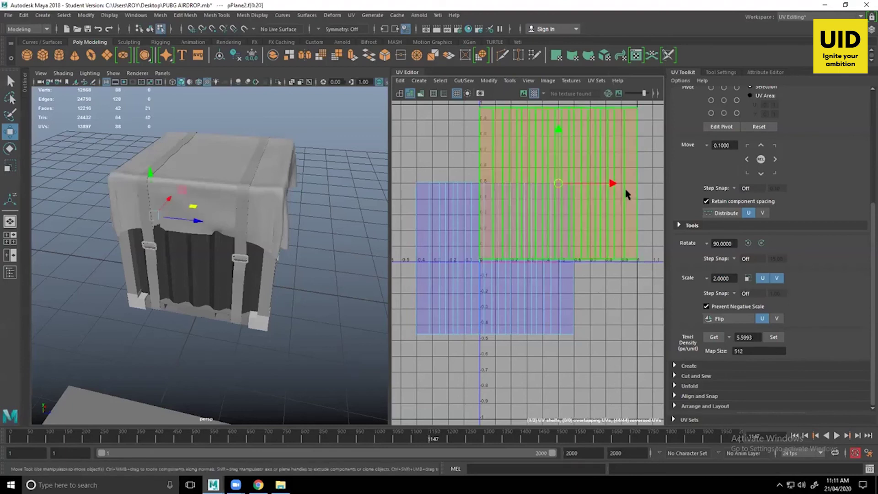
click(724, 319)
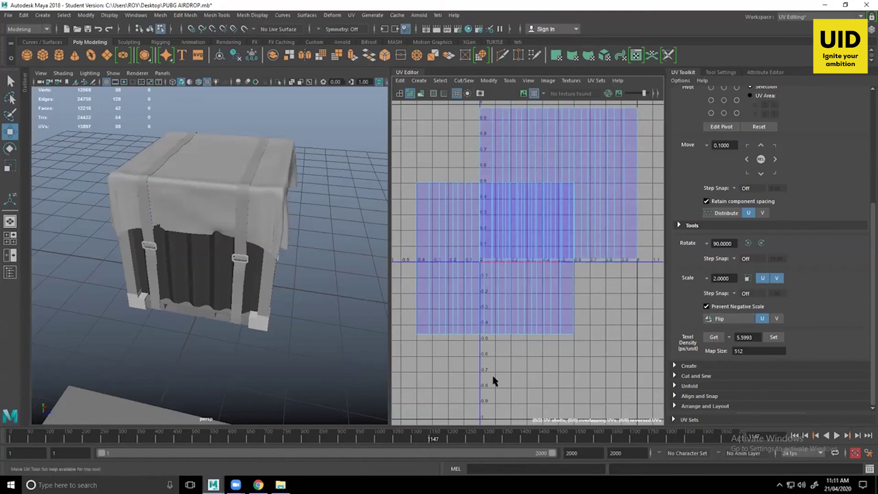
click(504, 332)
scroll(504, 331, down, 3)
drag(495, 289, 435, 236)
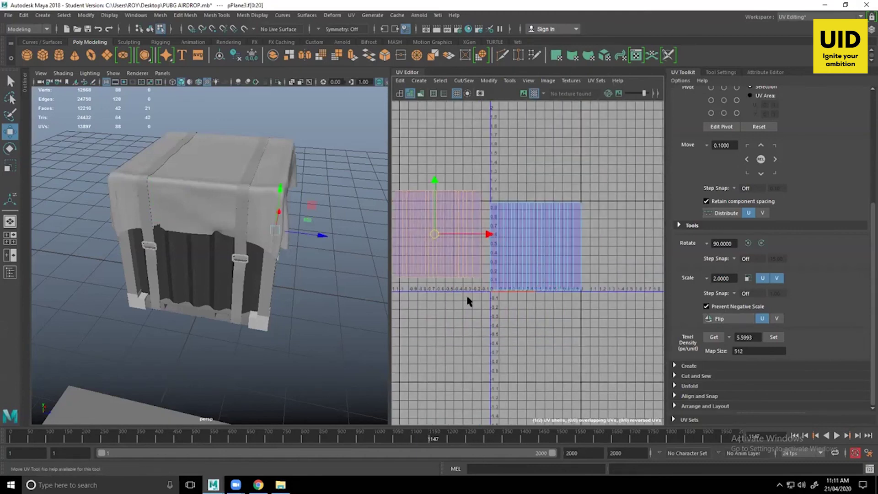
click(468, 301)
click(531, 256)
drag(532, 246, 435, 351)
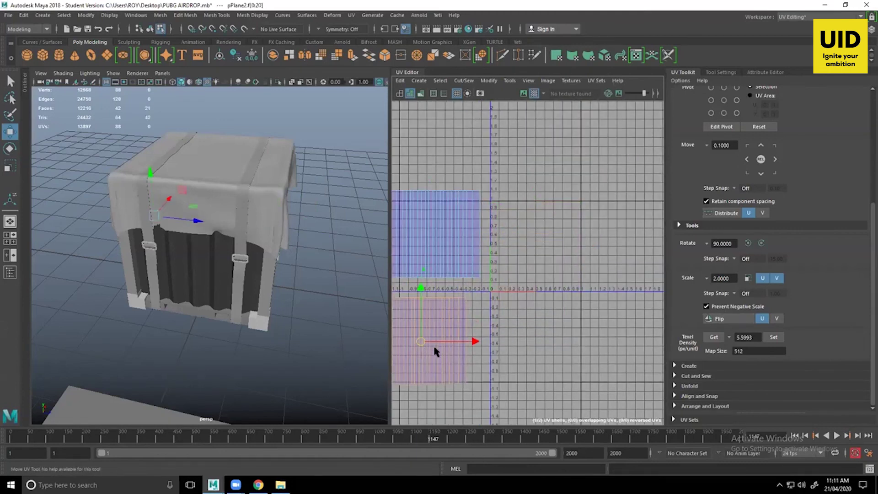
click(537, 330)
alt+middle_drag(538, 305, 623, 303)
- Select all four corrugated panels together with the crate's base part and isolate them in the viewport
alt+drag(204, 305, 214, 276)
click(213, 276)
alt+drag(124, 314, 207, 312)
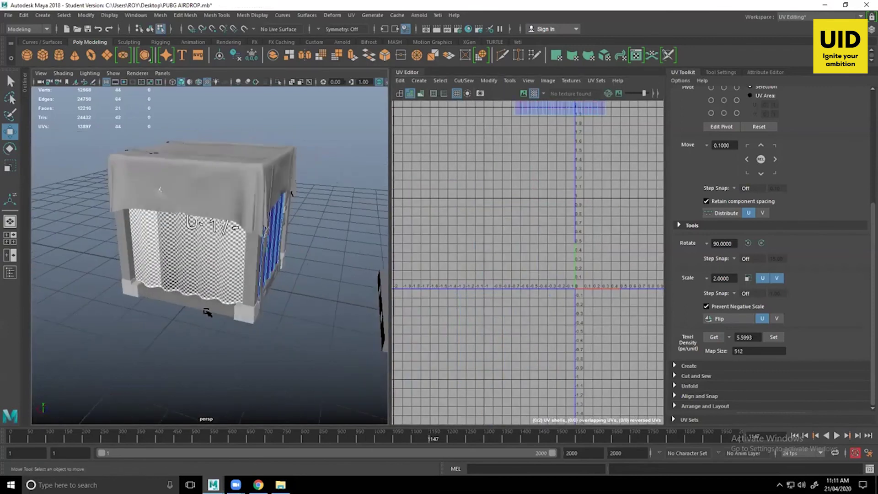
right_drag(279, 232, 315, 207)
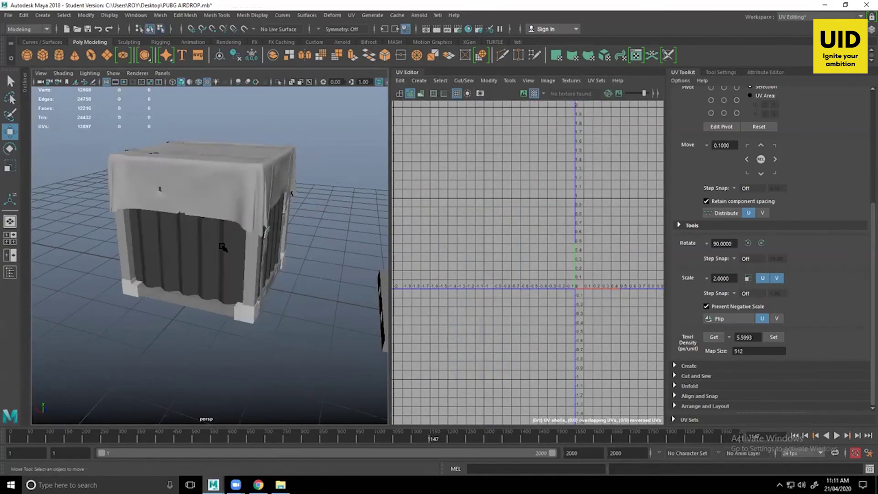
click(219, 247)
shift+click(270, 255)
alt+drag(302, 261, 192, 274)
shift+click(270, 243)
shift+click(280, 263)
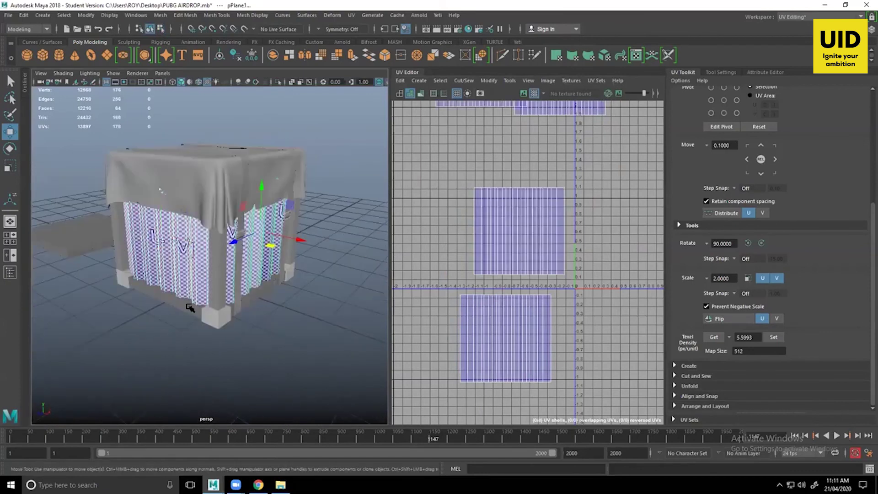
shift+click(190, 308)
alt+drag(189, 307, 245, 347)
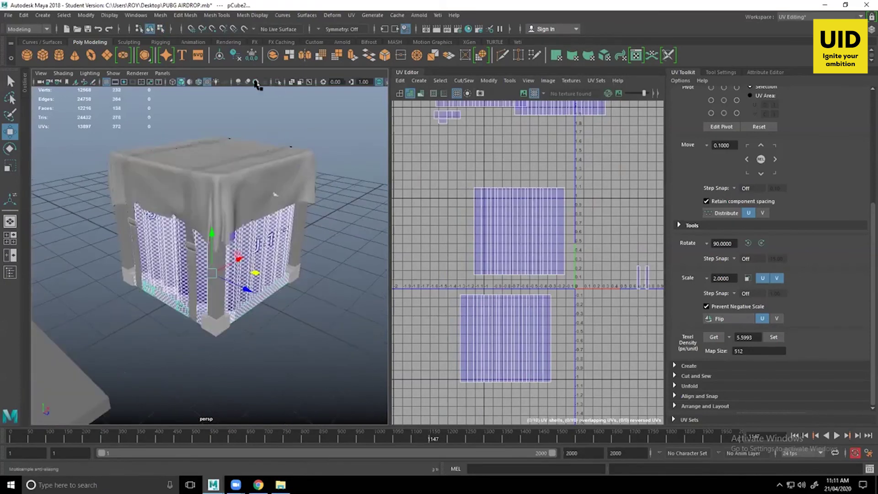
click(277, 82)
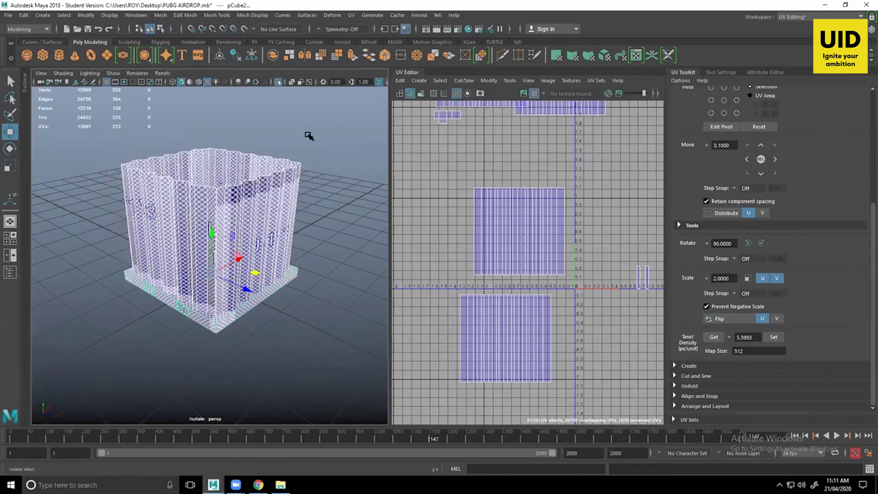
- Inspect the checker patterns on the isolated panels and base part from all sides to compare their size and orientation
click(342, 257)
drag(328, 113, 102, 344)
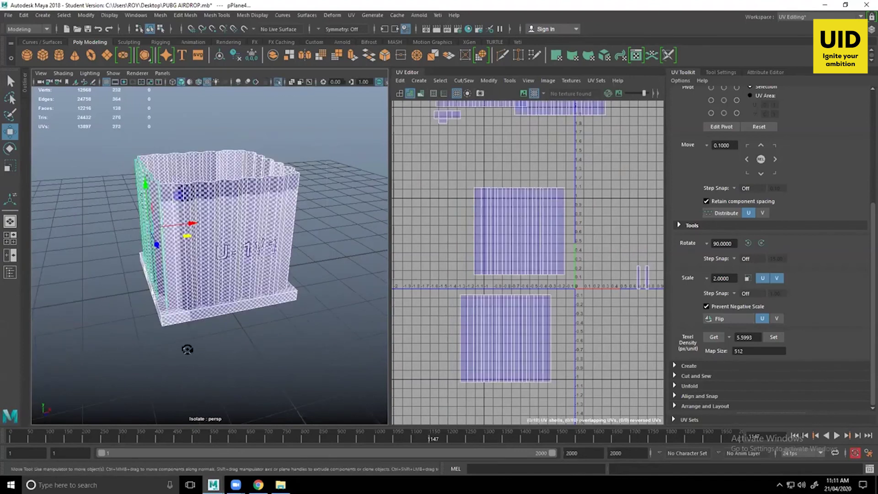
alt+drag(186, 349, 226, 317)
alt+drag(329, 334, 221, 300)
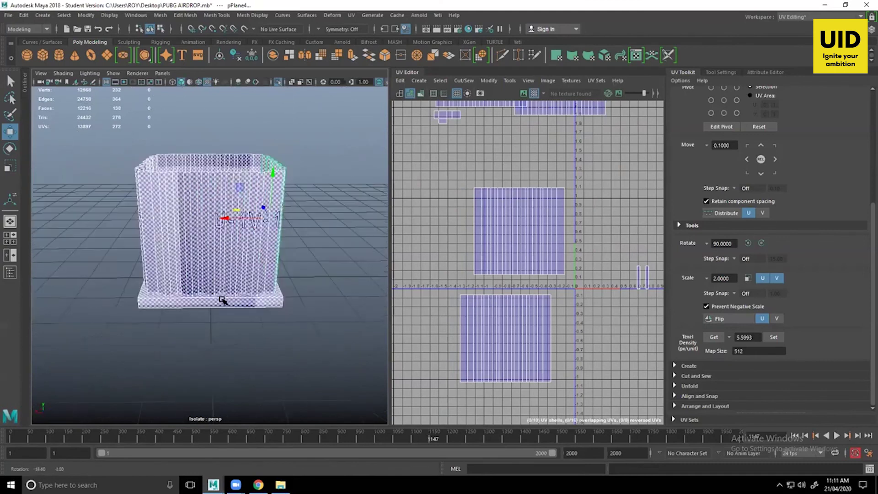
alt+right_drag(222, 300, 256, 312)
alt+drag(258, 310, 251, 291)
alt+drag(239, 247, 272, 249)
scroll(271, 252, down, 5)
alt+drag(216, 256, 62, 256)
- End the isolated view of the panels and isolate the crate's cloth cover with its UVs in view
click(279, 83)
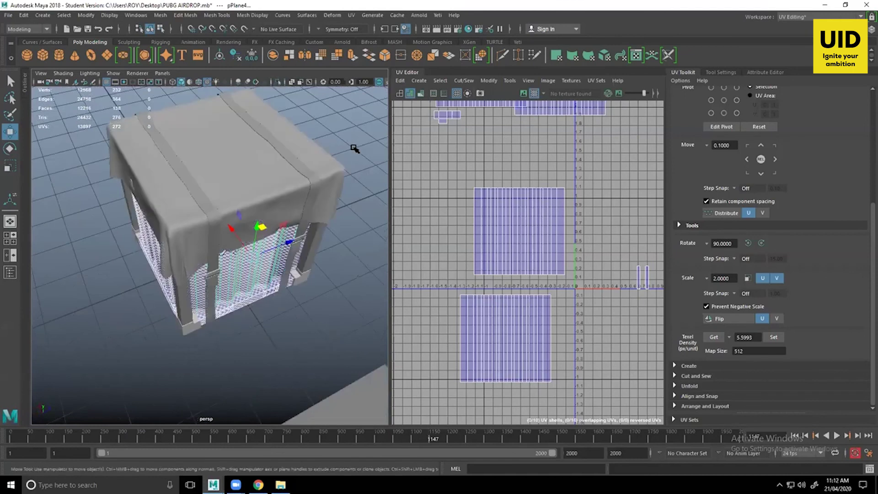
click(352, 147)
click(282, 265)
alt+drag(283, 267, 313, 266)
alt+drag(269, 214, 254, 237)
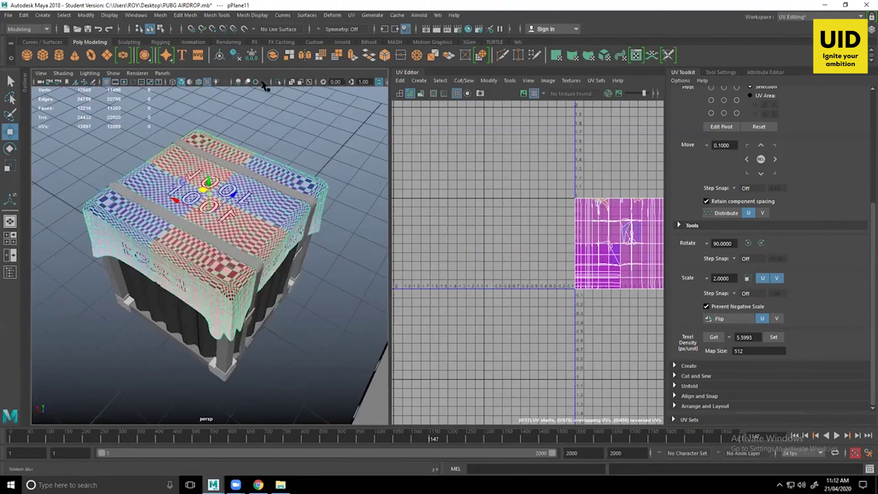
click(282, 84)
alt+drag(294, 133, 311, 240)
alt+middle_drag(578, 237, 449, 195)
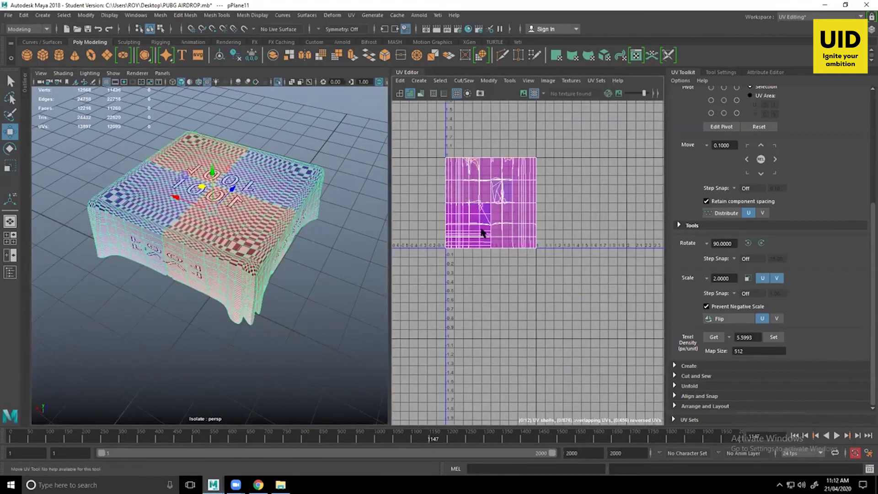
- Examine the cloth cover's overlapping UV layout and its checker pattern on the top and draped sides
scroll(481, 232, up, 5)
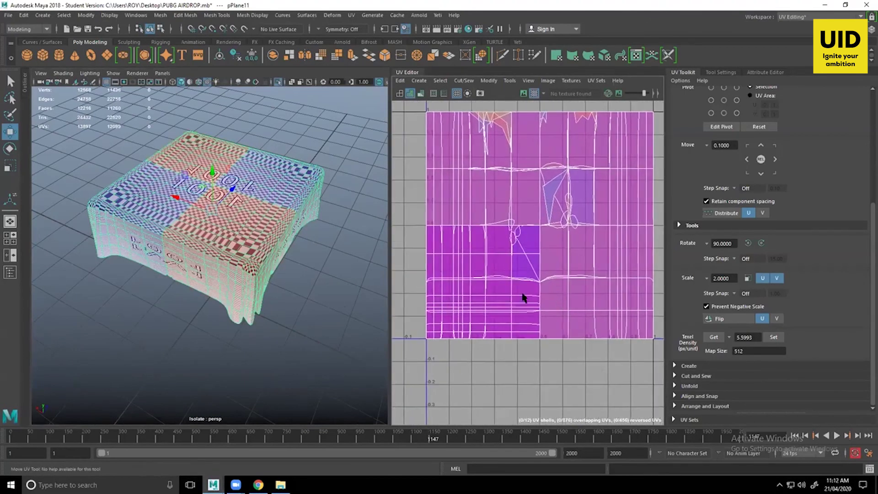
alt+middle_drag(524, 293, 514, 325)
scroll(576, 198, up, 3)
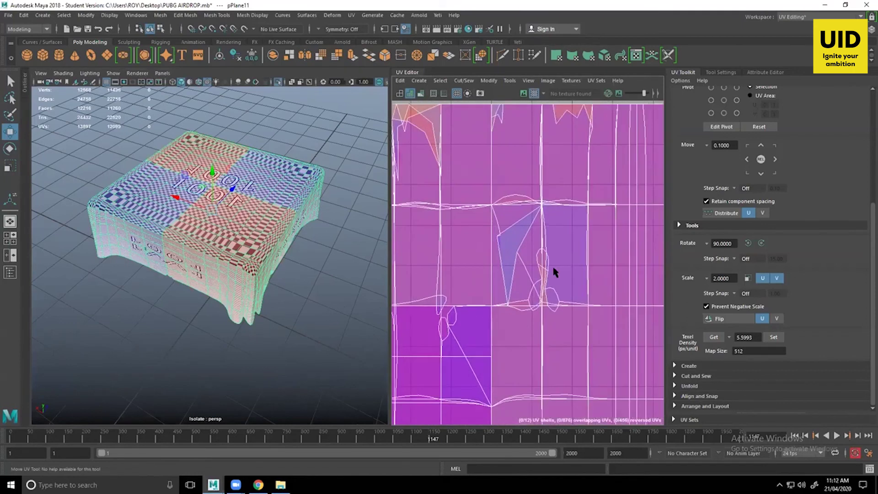
scroll(514, 320, down, 5)
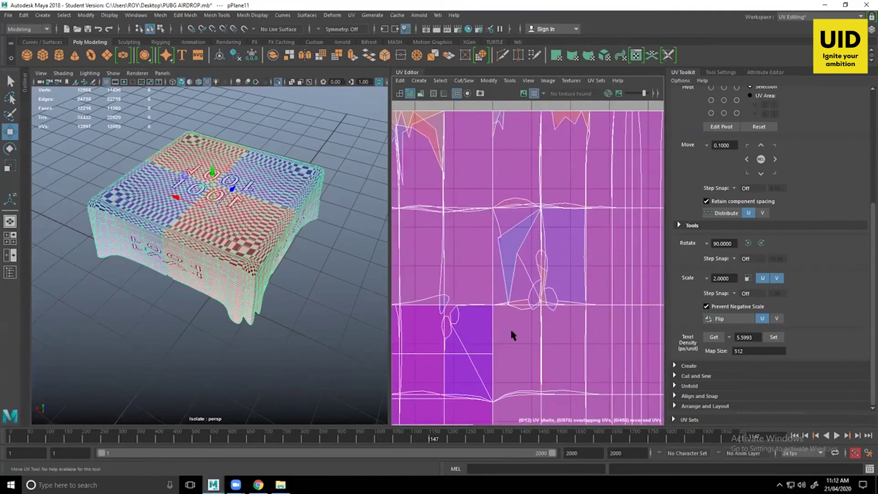
alt+middle_drag(508, 301, 542, 303)
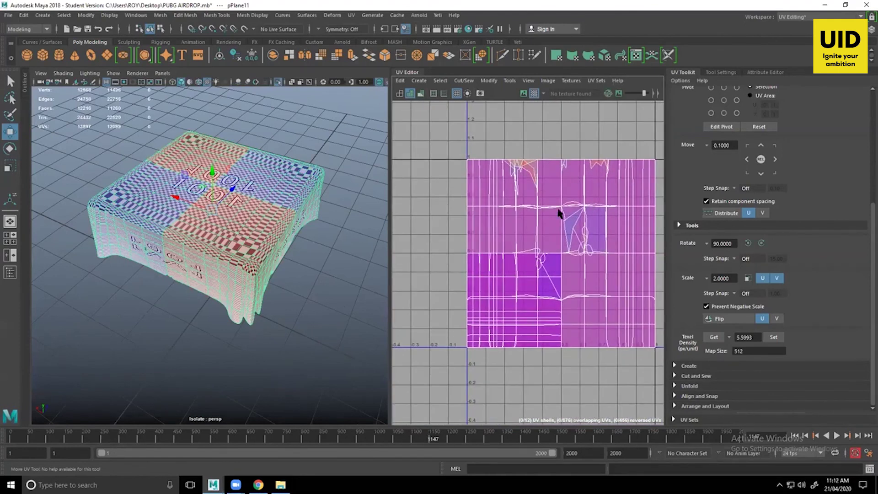
alt+right_drag(213, 262, 259, 295)
alt+drag(273, 278, 258, 208)
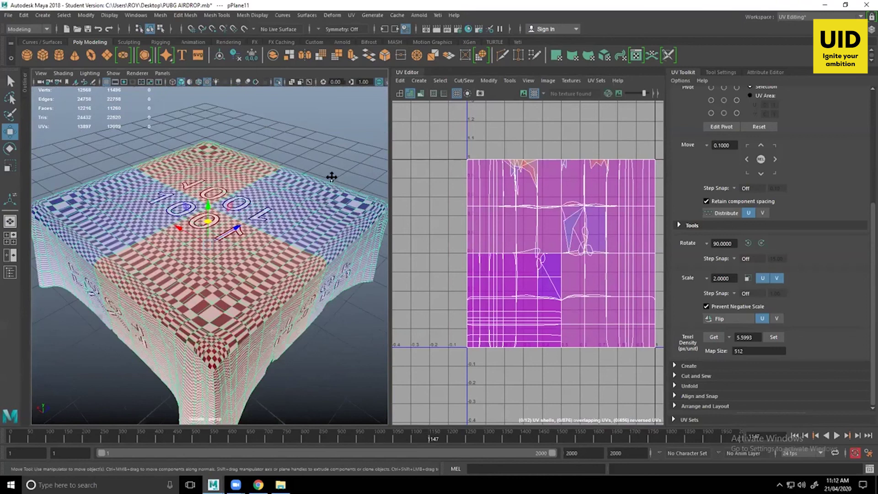
alt+middle_drag(331, 177, 342, 146)
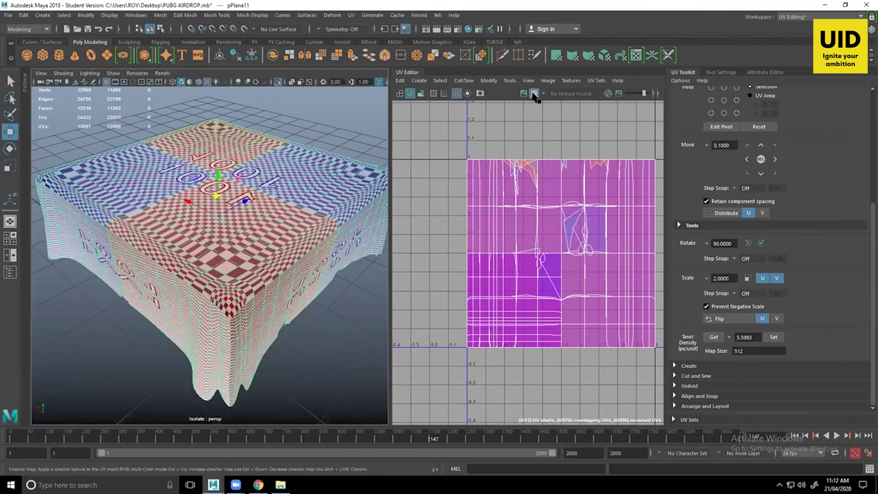
click(533, 93)
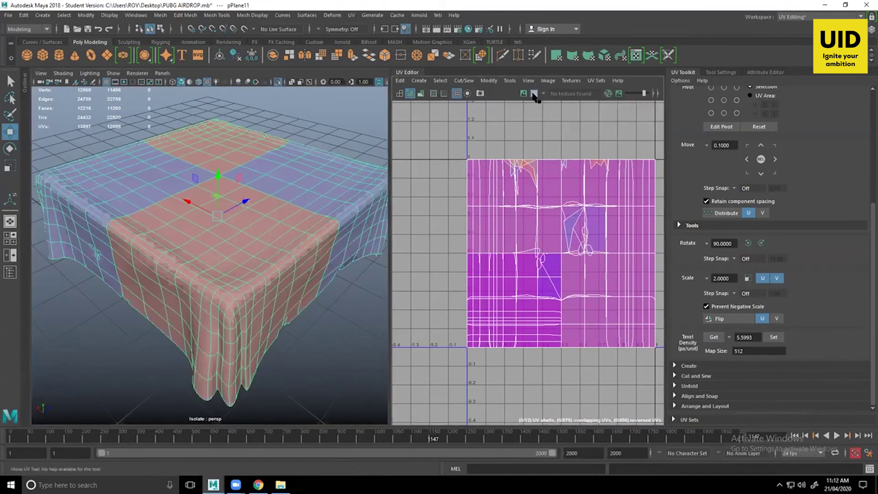
click(534, 94)
- Switch the cloth cover to face selection, mark a few faces on its top, and turn off the checker pattern
right_drag(340, 193, 341, 218)
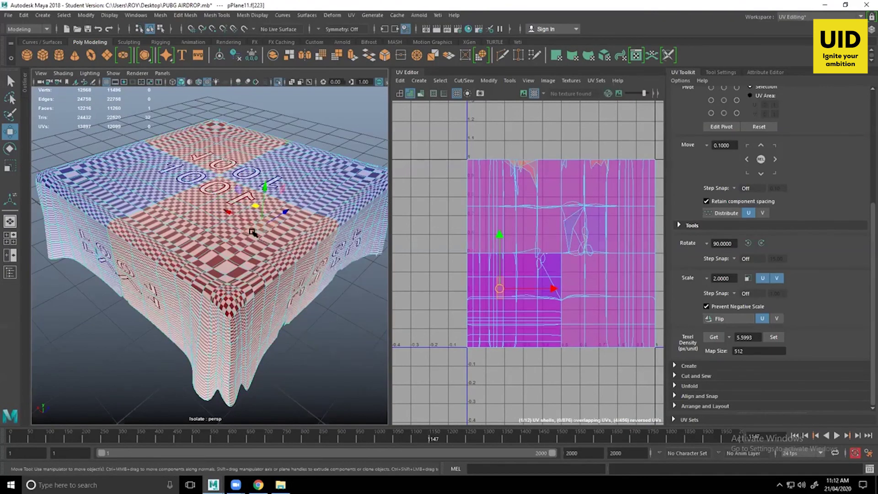
scroll(253, 232, up, 3)
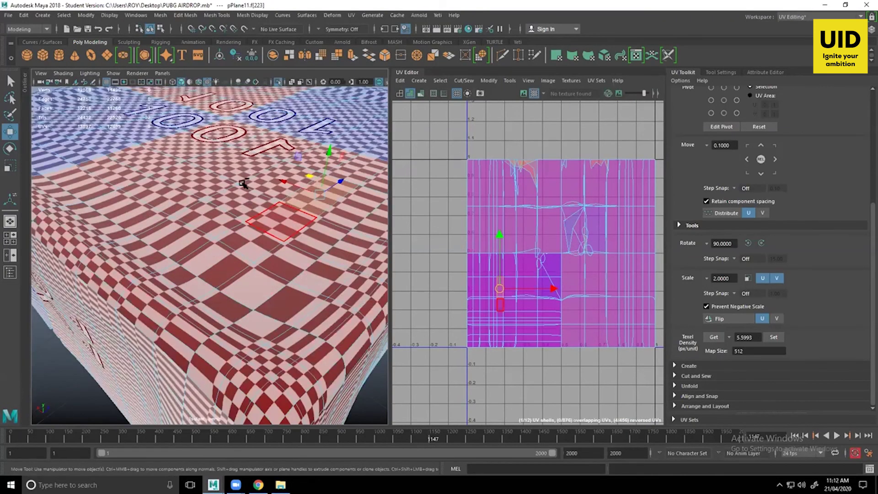
shift+drag(243, 184, 196, 173)
scroll(301, 279, down, 5)
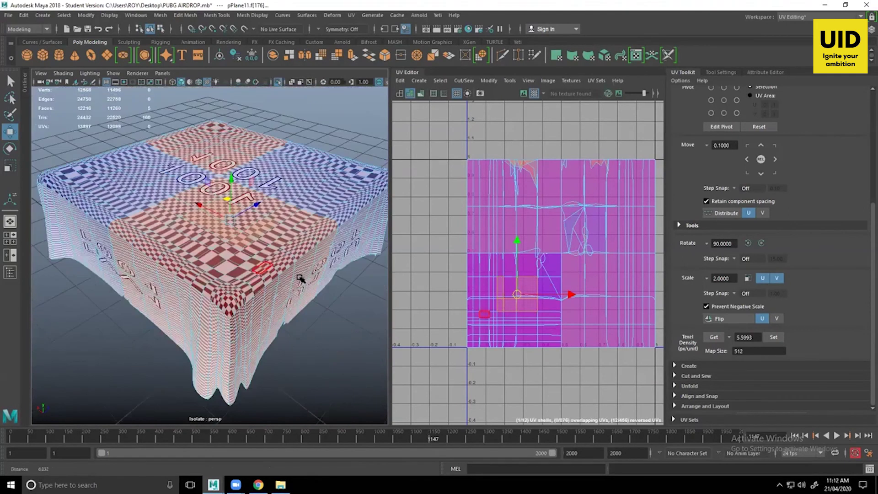
click(534, 93)
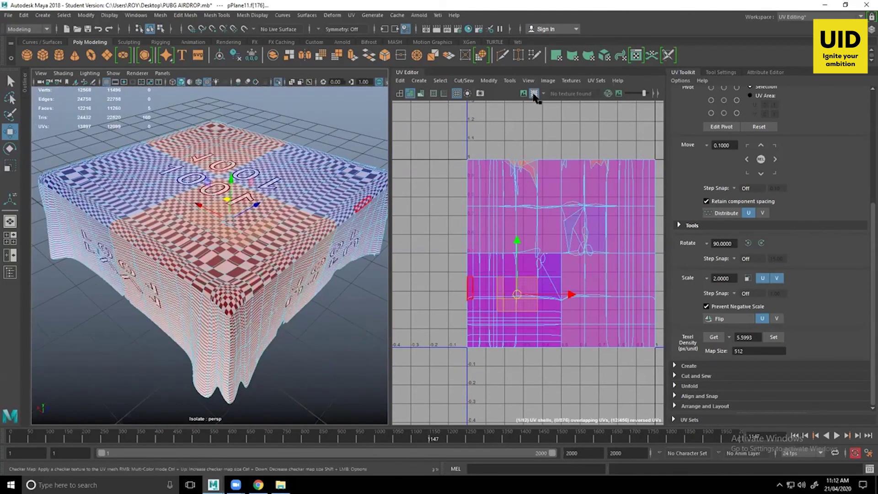
click(534, 94)
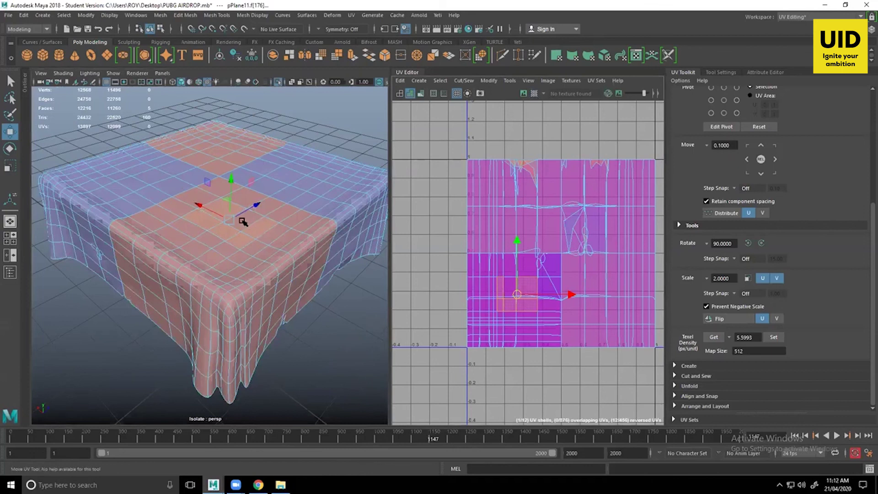
- Select the four faces that meet at the centre of the cloth's top
alt+drag(301, 237, 219, 270)
scroll(246, 256, up, 3)
click(201, 215)
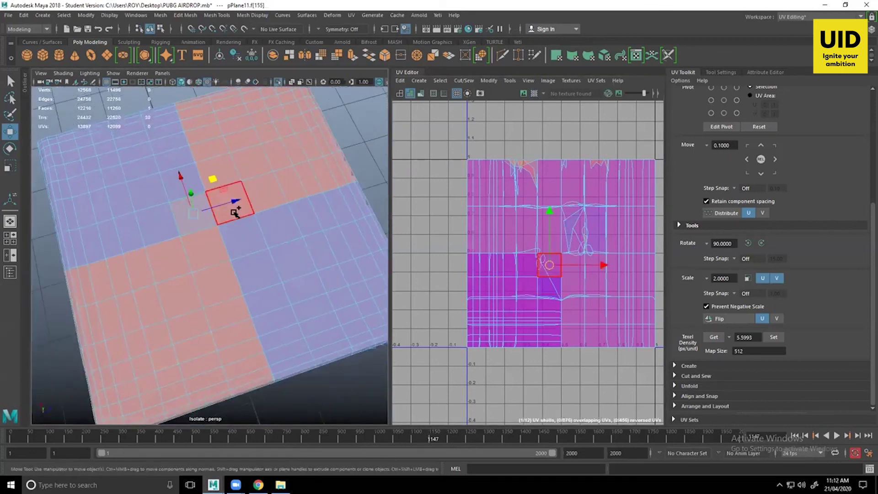
shift+click(233, 211)
shift+click(241, 238)
shift+click(206, 250)
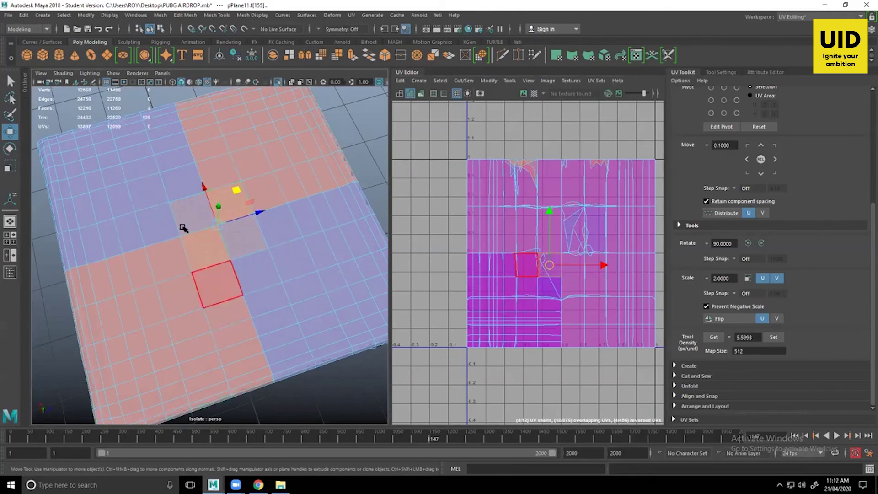
- Grow the face selection outward ring by ring until it covers the flat top of the cloth
alt+drag(197, 221, 218, 192)
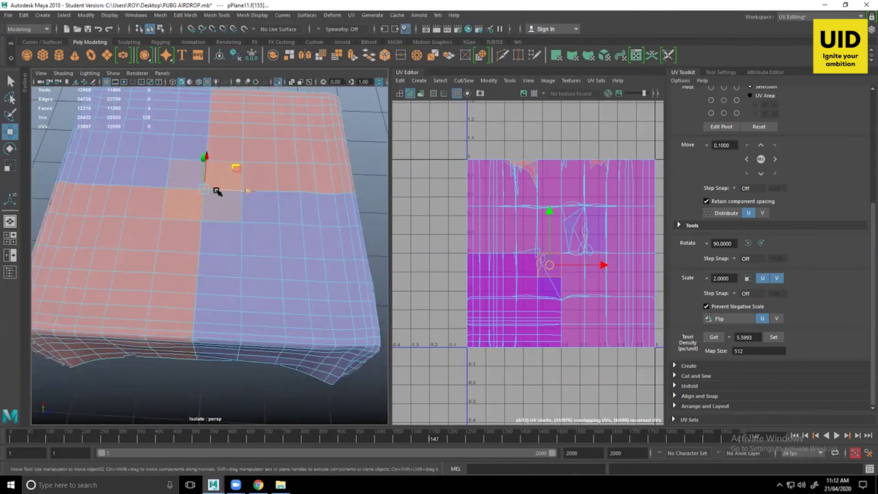
ctrl+right_click(216, 193)
ctrl+right_drag(224, 192, 278, 166)
alt+drag(284, 176, 234, 230)
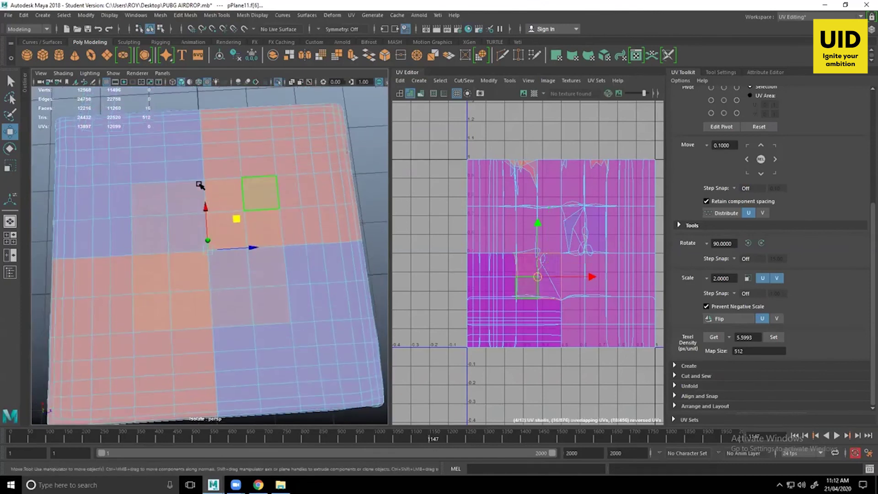
key(shift+period)
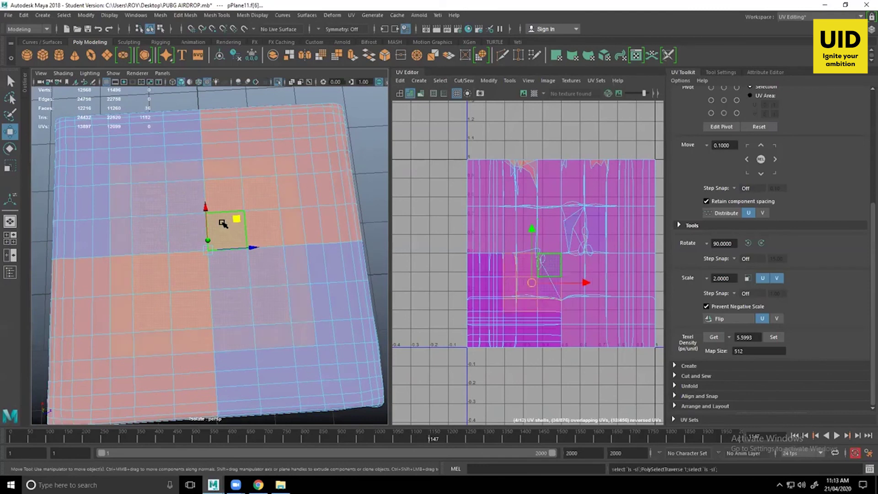
key(shift+period)
key(shift+period)
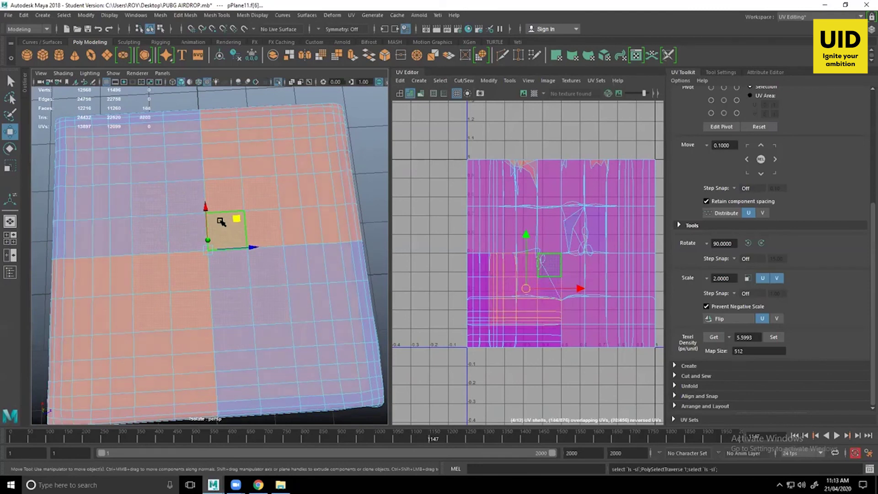
key(shift+period)
key(shift+period)
key(shift+period)
- Inspect the cloth's corners and draped sides to see how far the face selection reaches
alt+drag(221, 222, 242, 187)
scroll(250, 201, up, 3)
scroll(280, 217, down, 4)
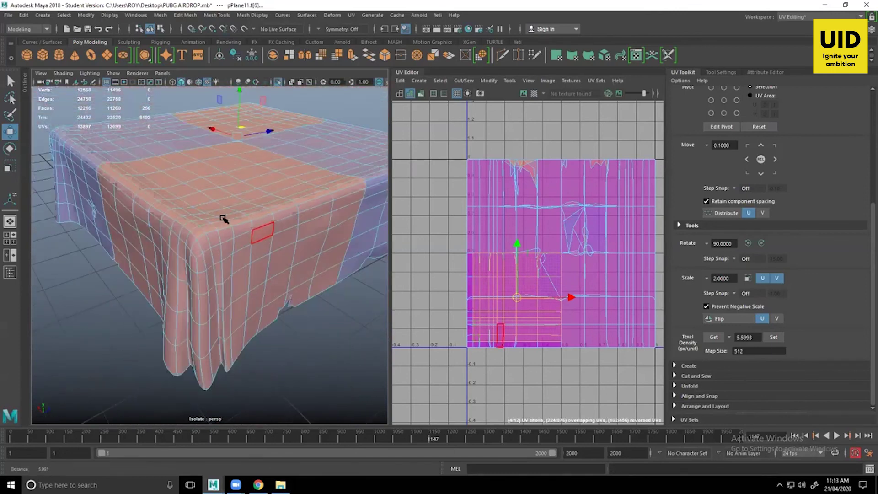
scroll(198, 207, down, 4)
alt+drag(198, 207, 220, 219)
alt+drag(263, 249, 260, 253)
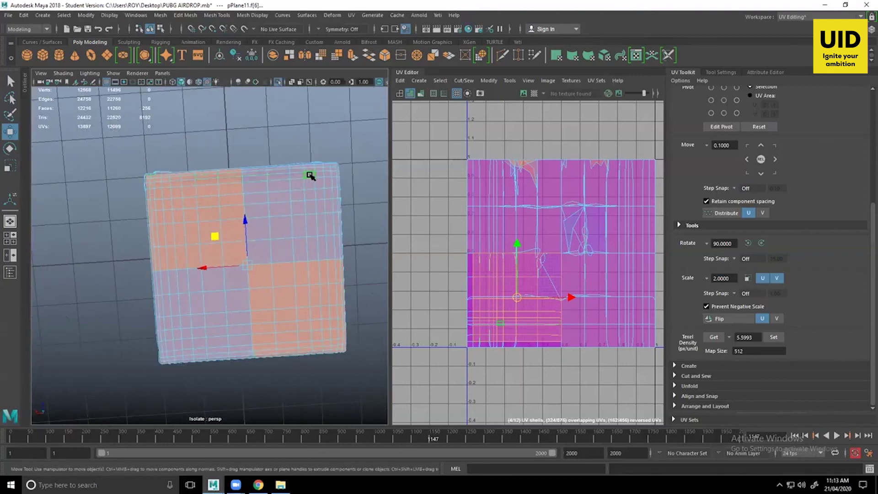
alt+drag(340, 236, 234, 100)
alt+drag(274, 133, 304, 204)
alt+drag(345, 165, 274, 98)
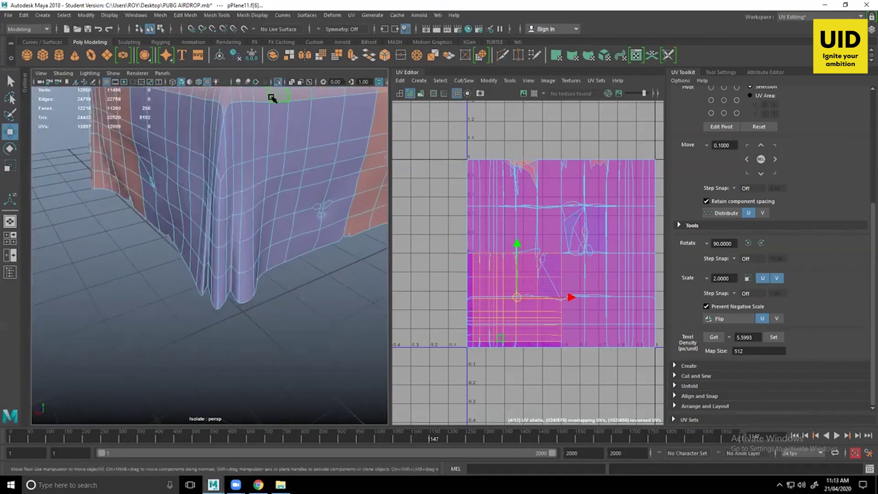
key(ctrl+z)
- Grow the face selection by one more ring to take in the rounded border of the cloth's top
alt+drag(331, 180, 236, 175)
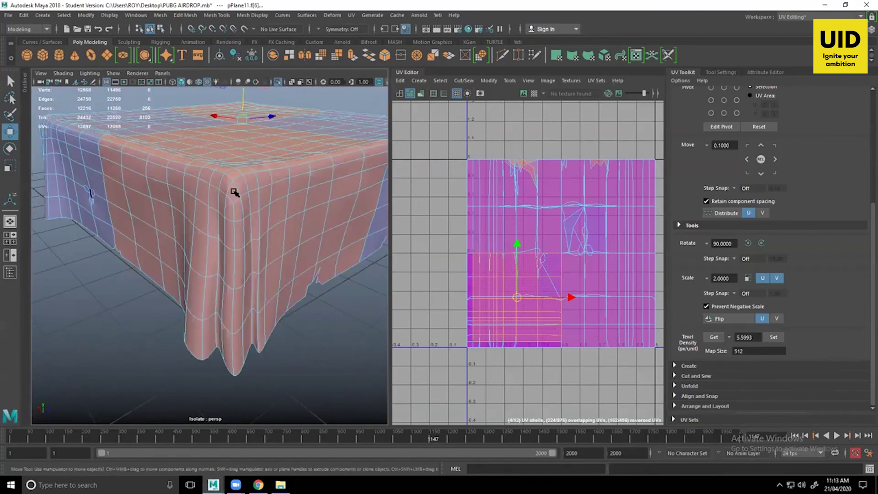
alt+drag(310, 189, 238, 192)
alt+right_drag(237, 192, 200, 241)
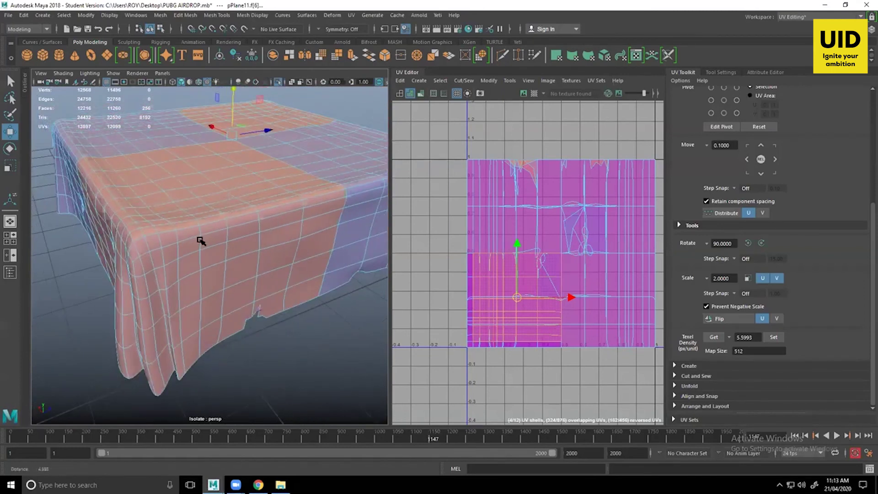
alt+drag(200, 241, 210, 237)
alt+right_drag(210, 237, 243, 208)
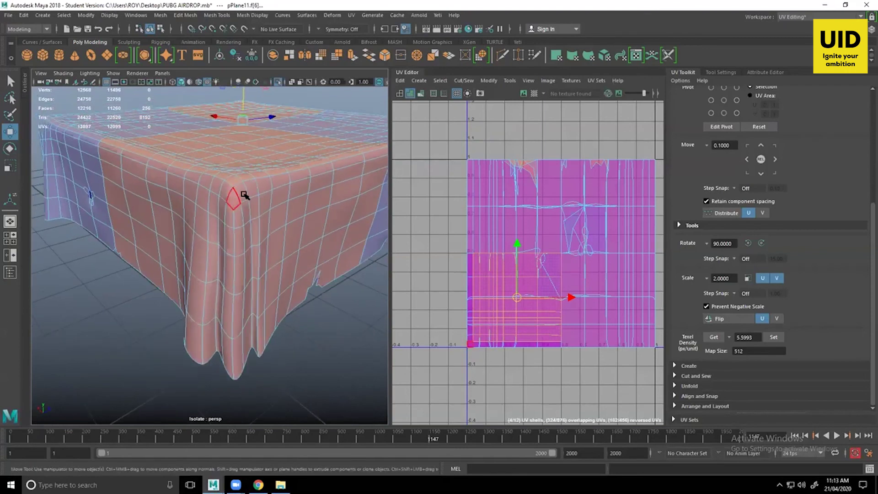
click(351, 161)
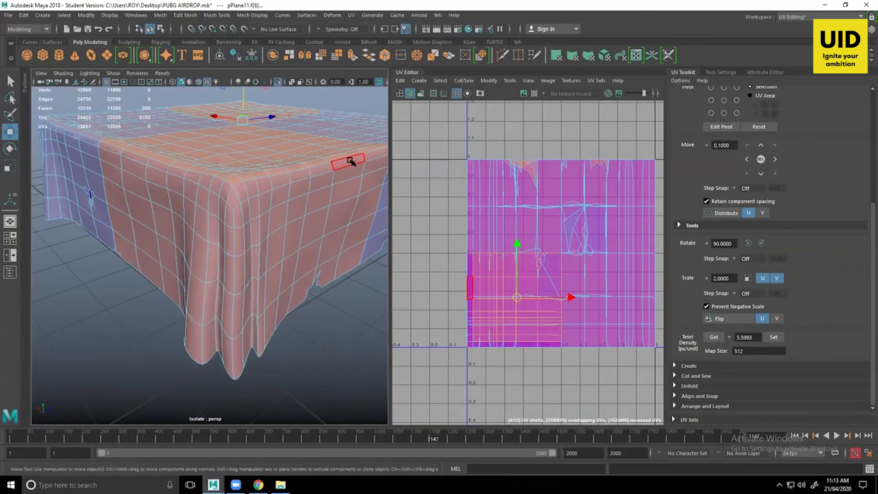
ctrl+right_drag(271, 151, 332, 122)
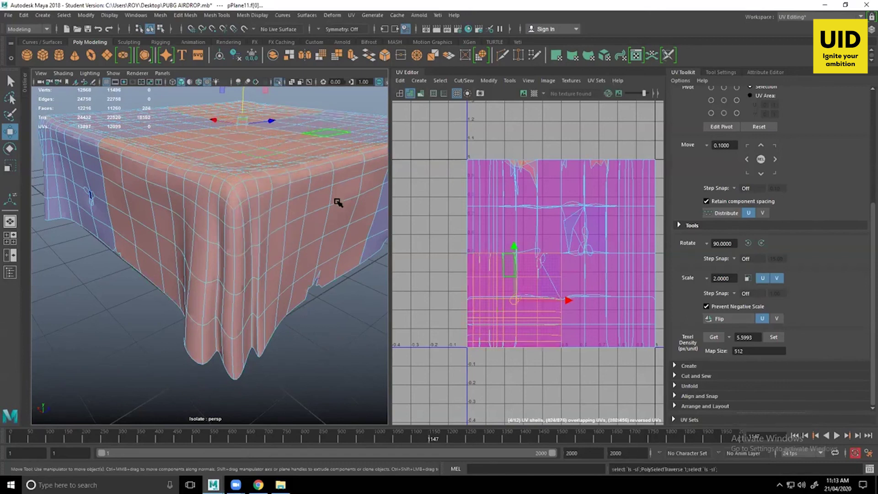
- Check the enlarged face selection along the cloth's top edges and corner folds from several sides
scroll(338, 203, down, 5)
alt+drag(338, 202, 233, 308)
scroll(233, 307, up, 4)
alt+middle_drag(233, 308, 325, 261)
alt+drag(278, 257, 301, 209)
alt+right_drag(257, 196, 311, 147)
alt+middle_drag(311, 147, 267, 223)
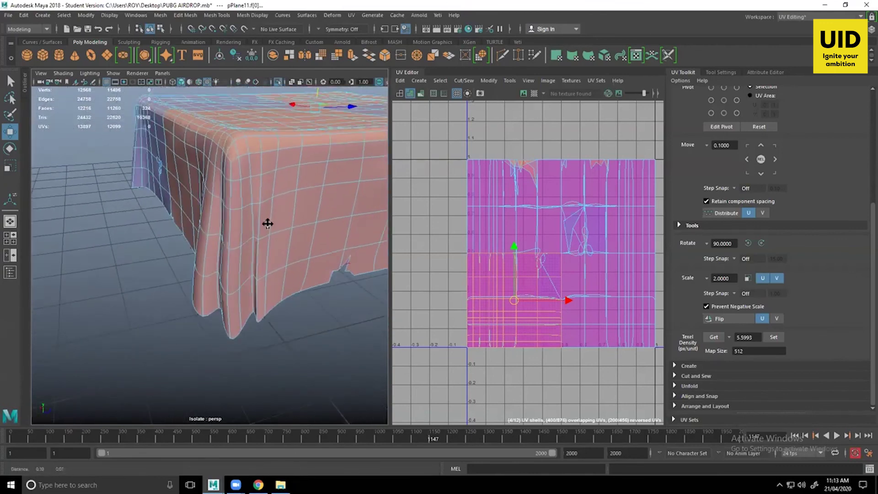
alt+right_drag(268, 223, 197, 212)
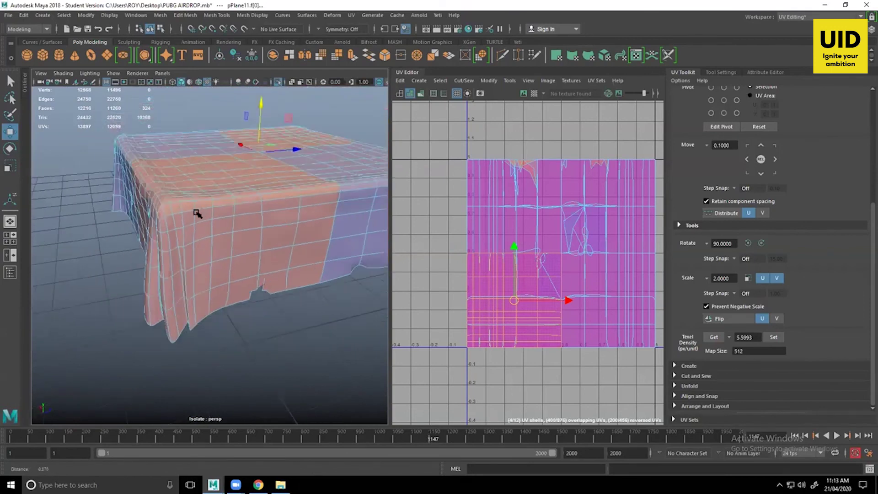
alt+drag(196, 212, 197, 274)
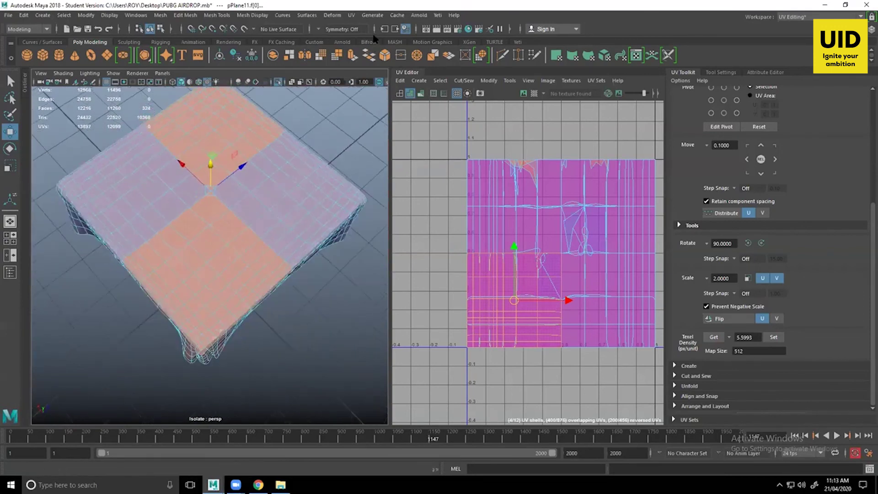
- Apply a planar UV projection from the Y axis to the selected top faces and show the checker pattern
click(351, 15)
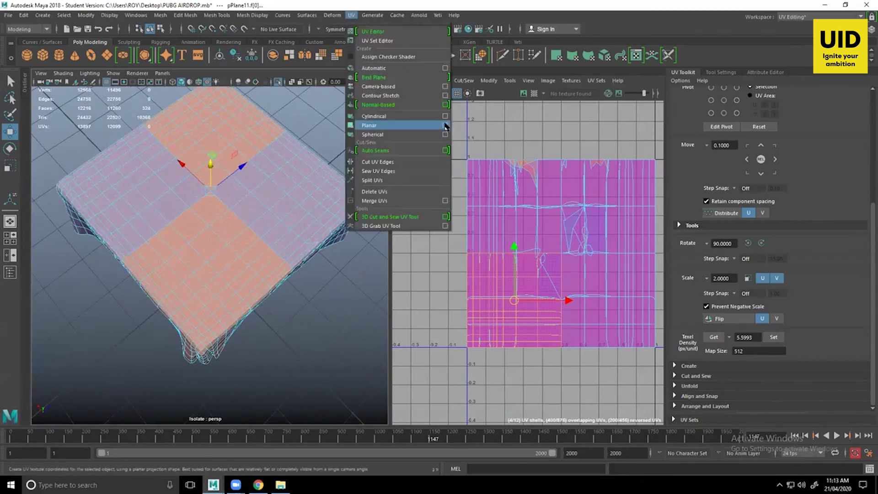
click(447, 122)
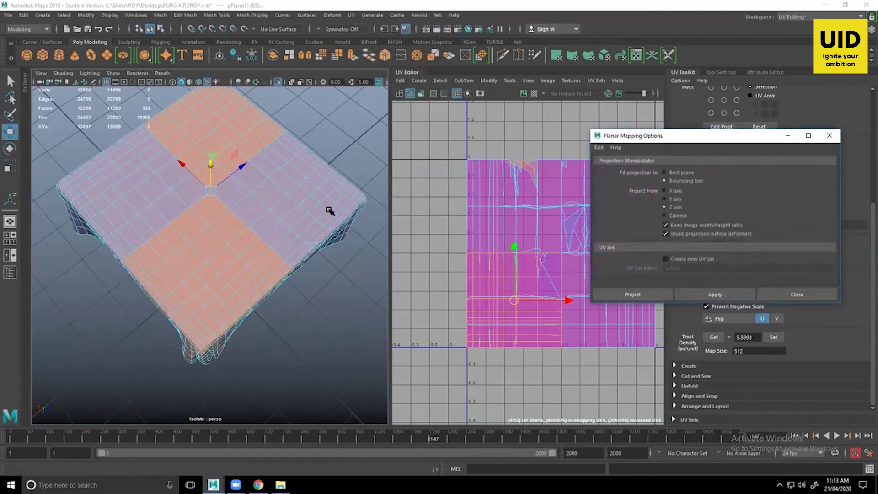
alt+drag(329, 210, 231, 182)
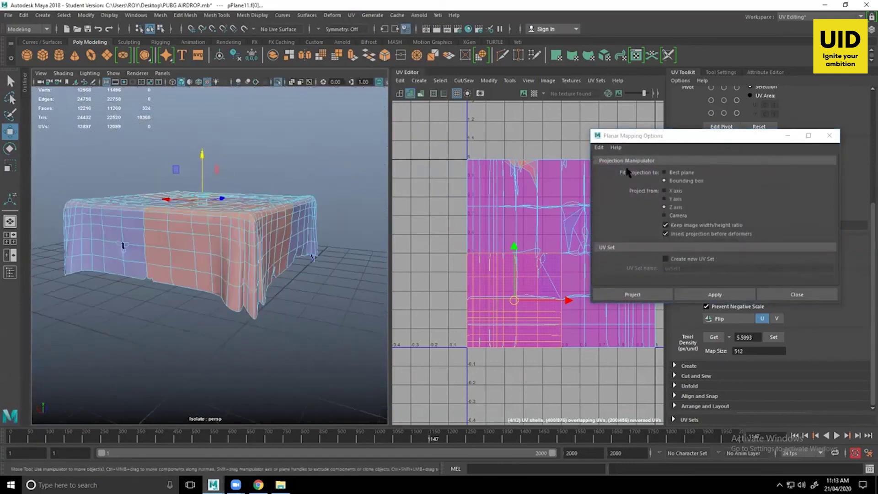
click(664, 199)
click(711, 294)
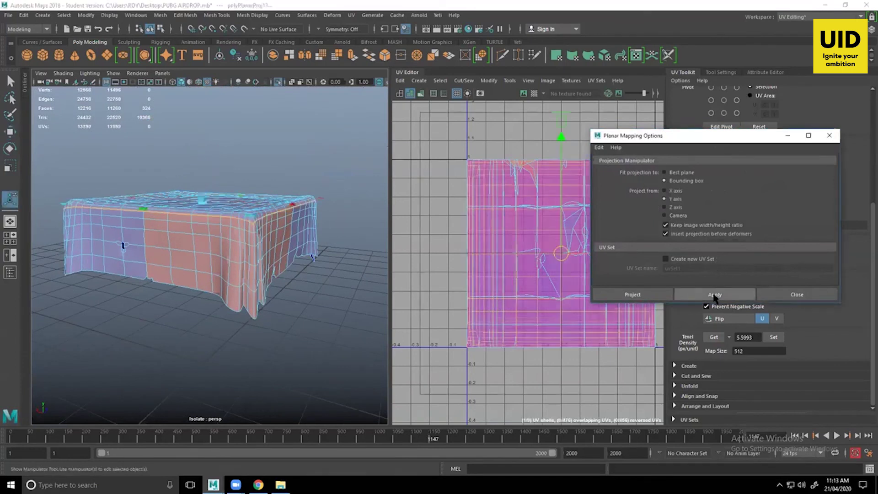
click(781, 292)
alt+drag(240, 220, 215, 257)
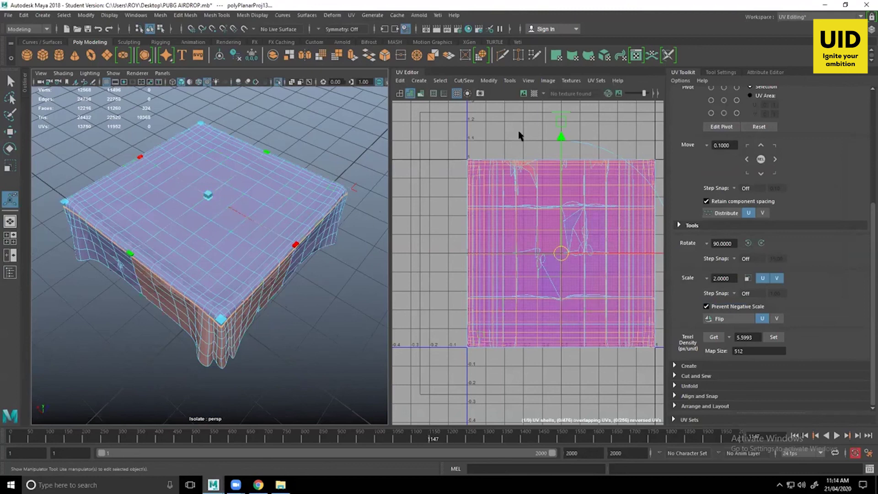
click(534, 93)
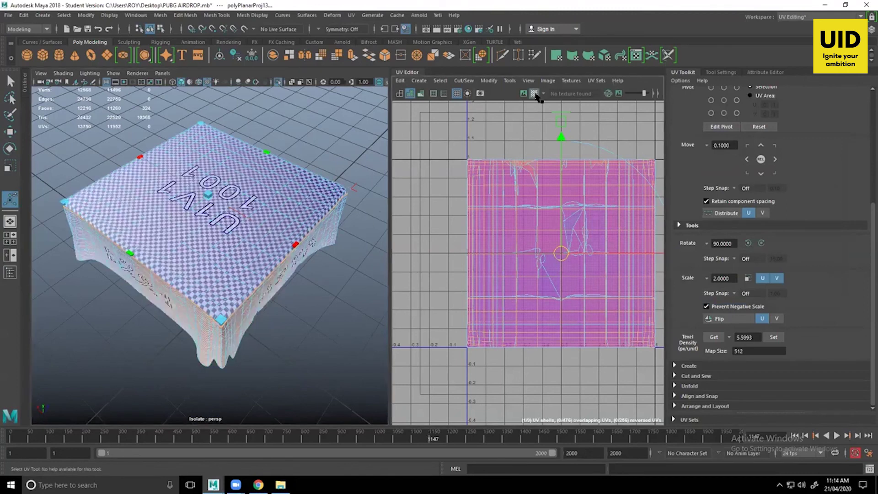
- Move the projected cloth-top UV shell out of the 0–1 tile into the empty UV space on its negative U side
alt+drag(366, 195, 389, 224)
scroll(245, 249, up, 4)
key(f)
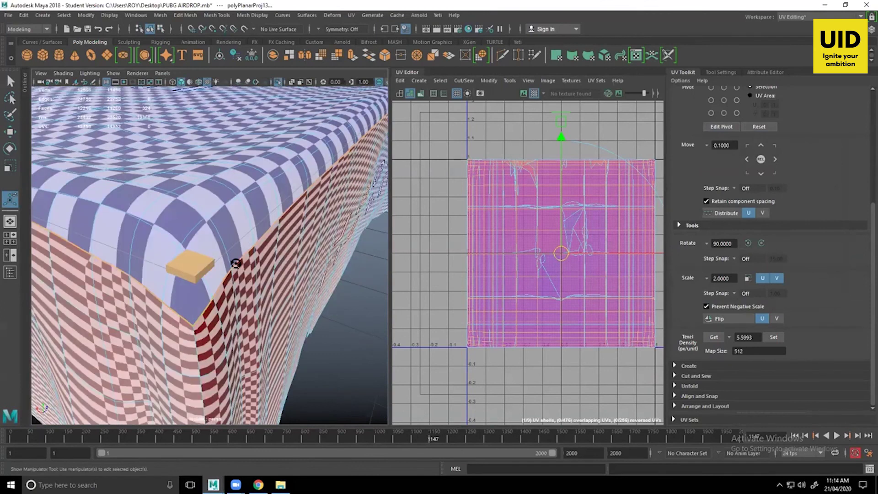
alt+drag(224, 256, 192, 320)
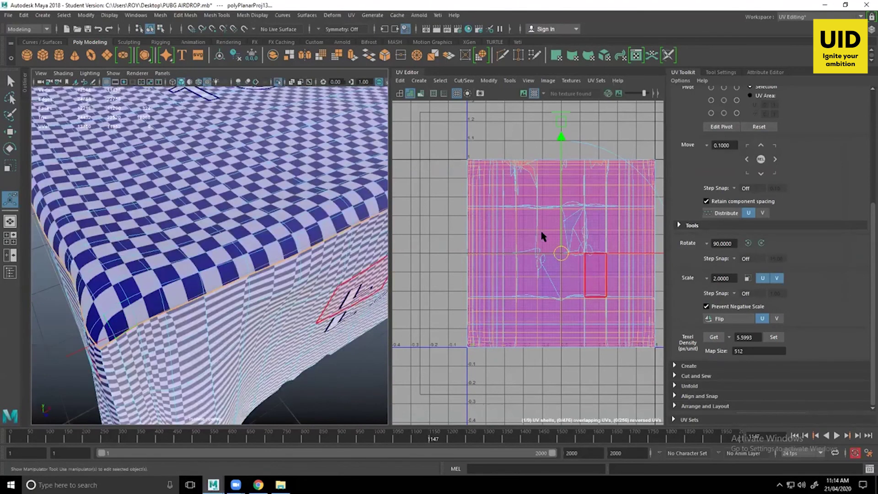
drag(561, 252, 427, 251)
alt+middle_drag(443, 269, 591, 231)
alt+right_drag(597, 253, 559, 236)
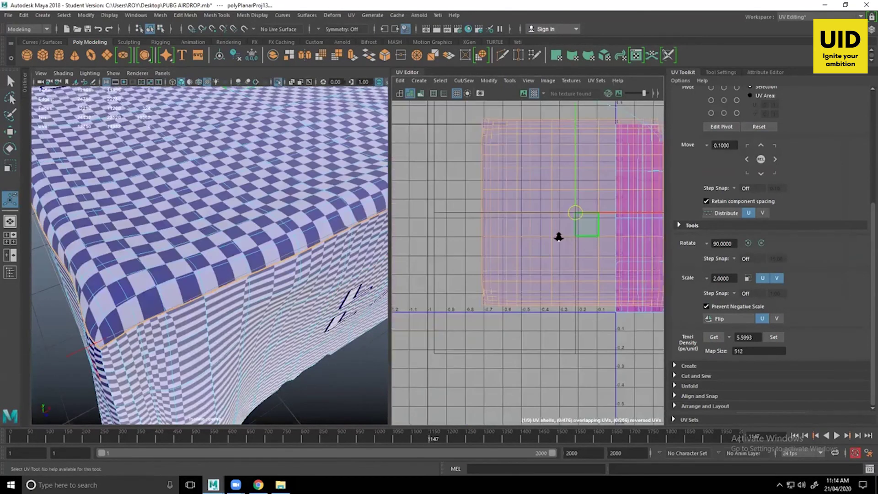
drag(584, 223, 492, 200)
alt+right_drag(438, 143, 517, 232)
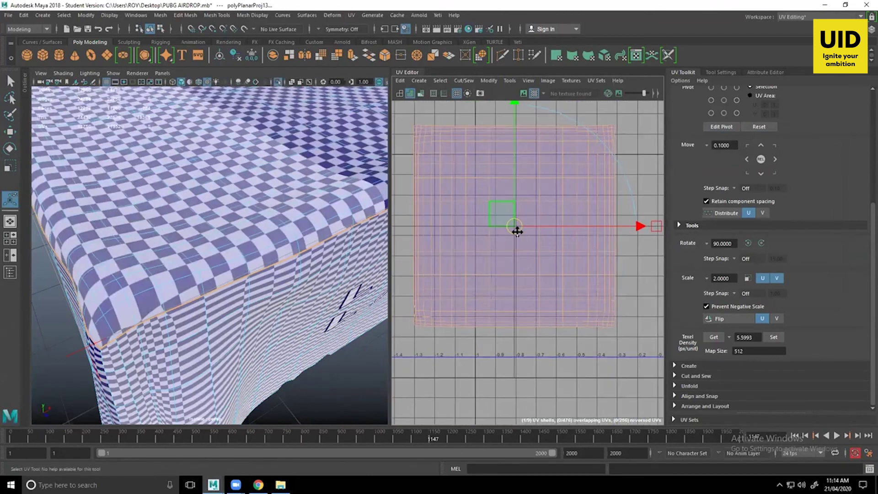
alt+middle_drag(517, 232, 518, 233)
- Select the whole UV shell of the cloth's top and unfold it to even out the checkers along the rounded border and corners
right_drag(542, 200, 530, 214)
click(540, 280)
key(w)
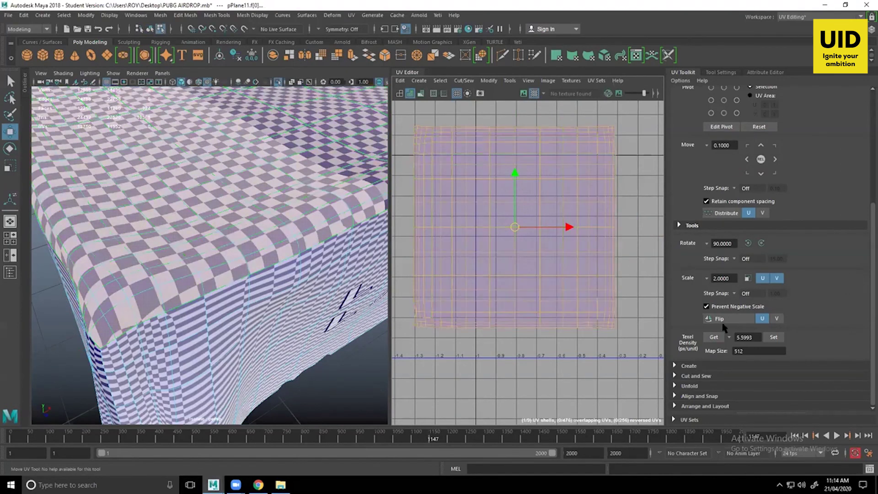
click(694, 387)
scroll(694, 388, down, 2)
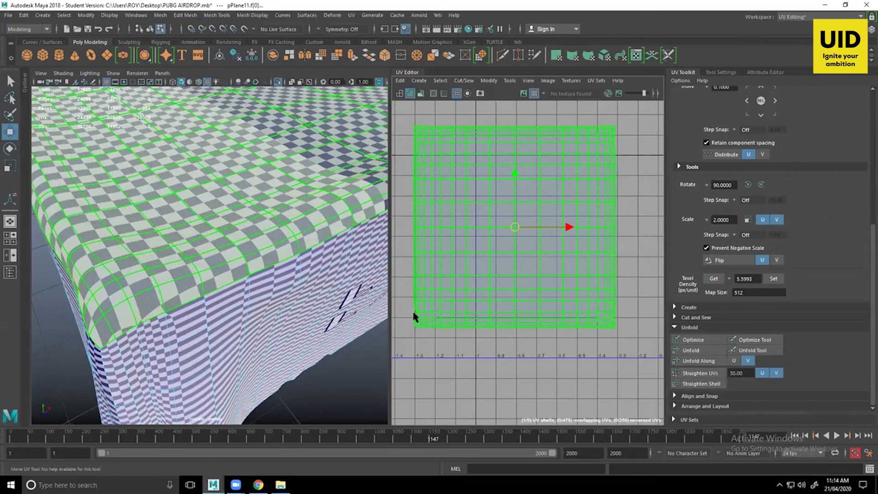
drag(412, 315, 613, 327)
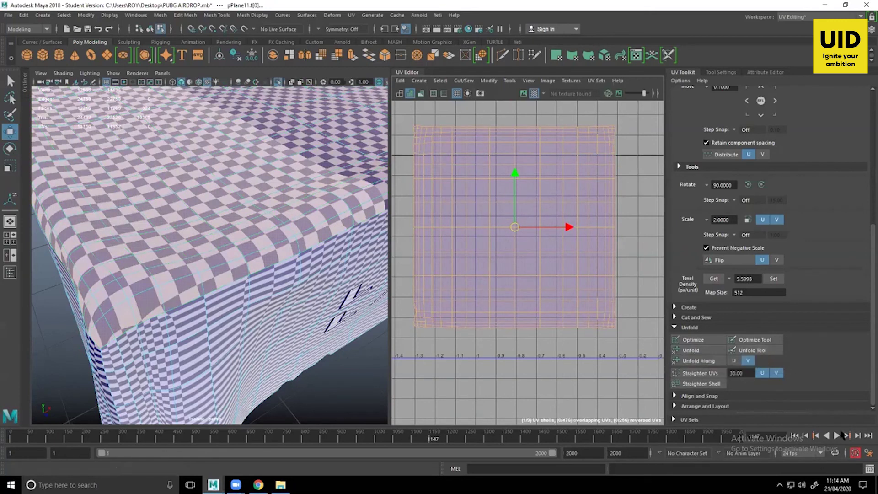
click(693, 350)
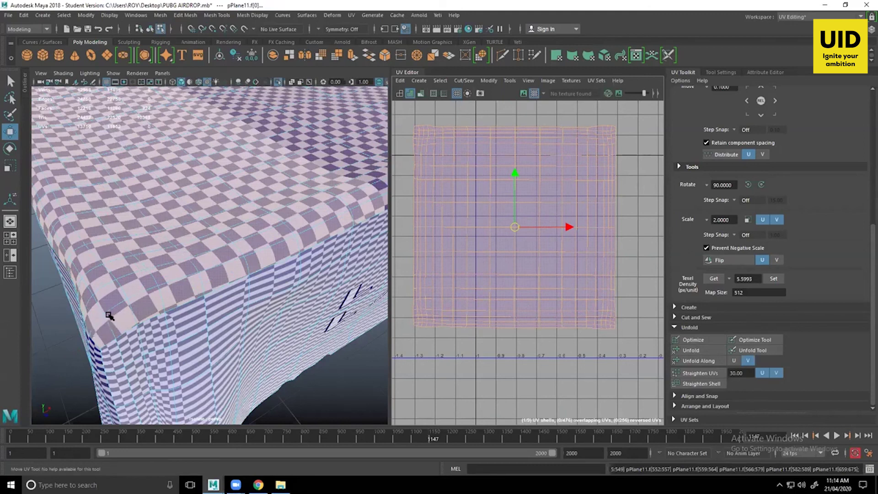
key(F8)
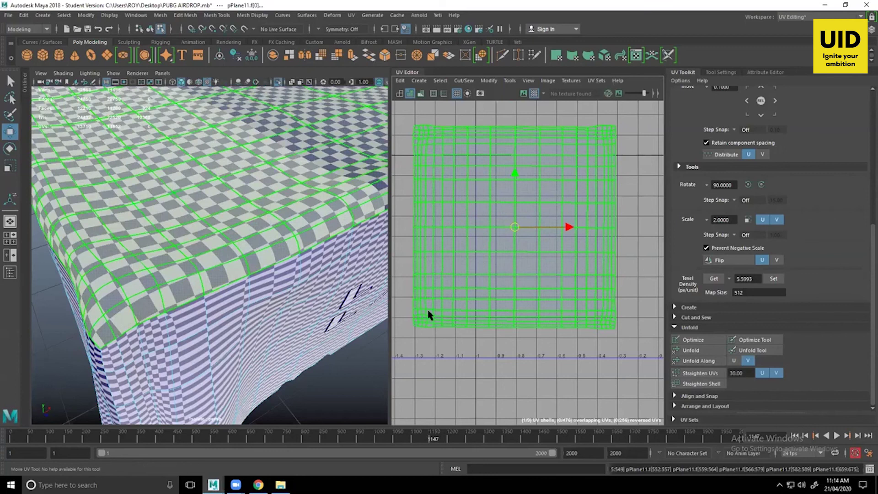
click(691, 350)
scroll(480, 311, down, 2)
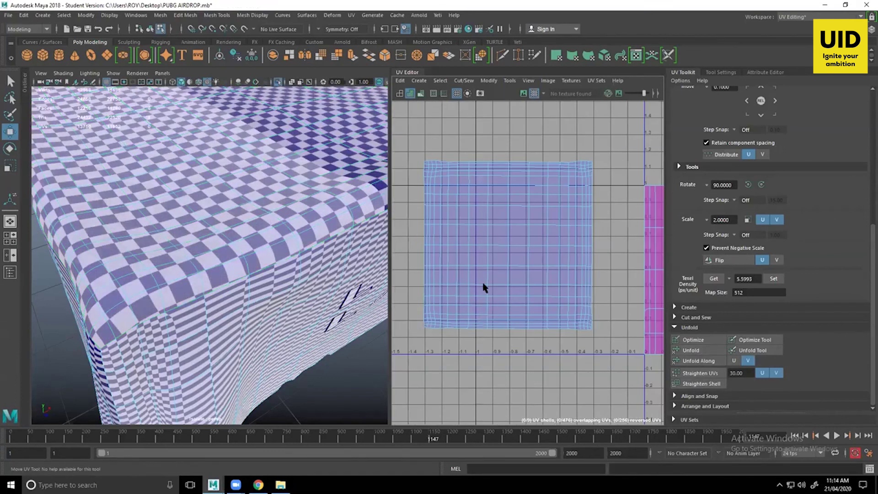
- Examine the checker pattern on the unfolded top and the draped sides of the cloth from several angles
scroll(557, 310, up, 2)
mouse_move(529, 220)
right_down()
mouse_move(572, 196)
mouse_move(528, 222)
right_up()
scroll(534, 170, down, 2)
click(543, 136)
alt+drag(308, 259, 211, 273)
alt+drag(298, 321, 160, 280)
scroll(161, 280, down, 5)
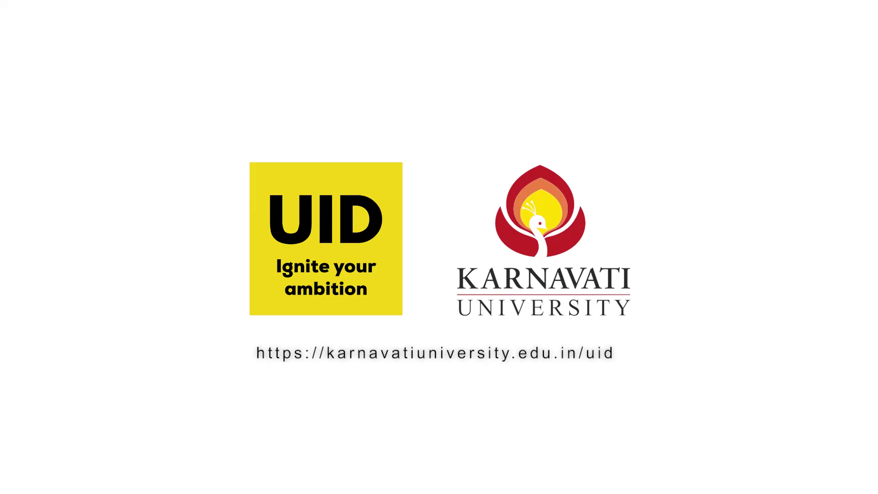